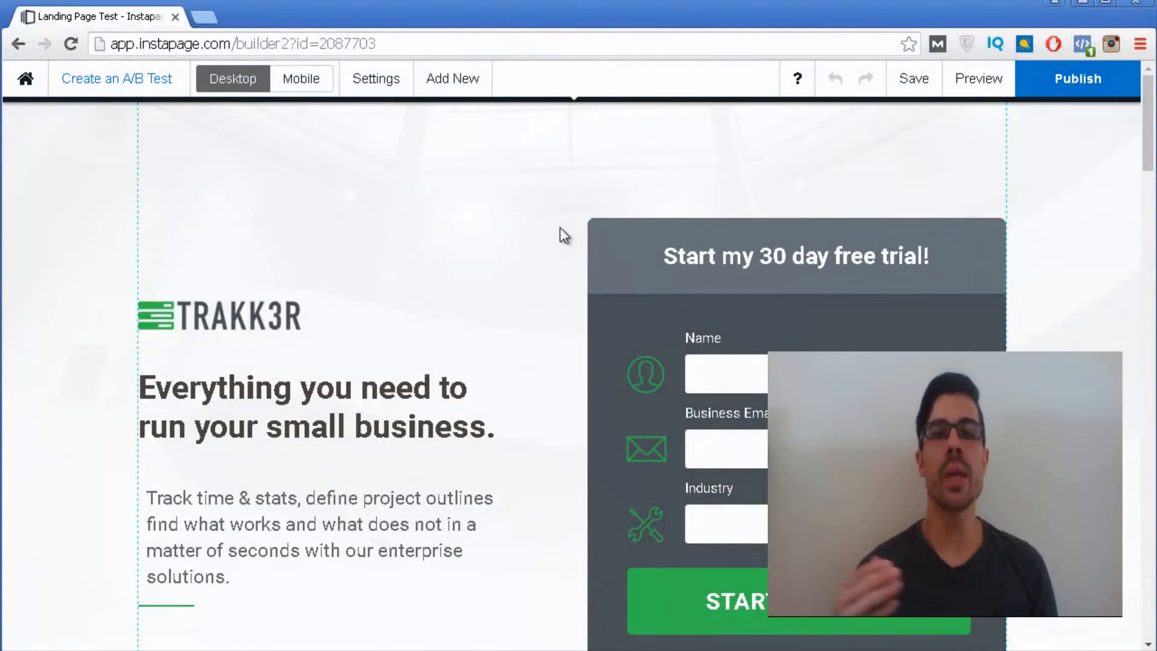
- Open the page settings of the Landing Page Test page in the builder
left_click(288, 124)
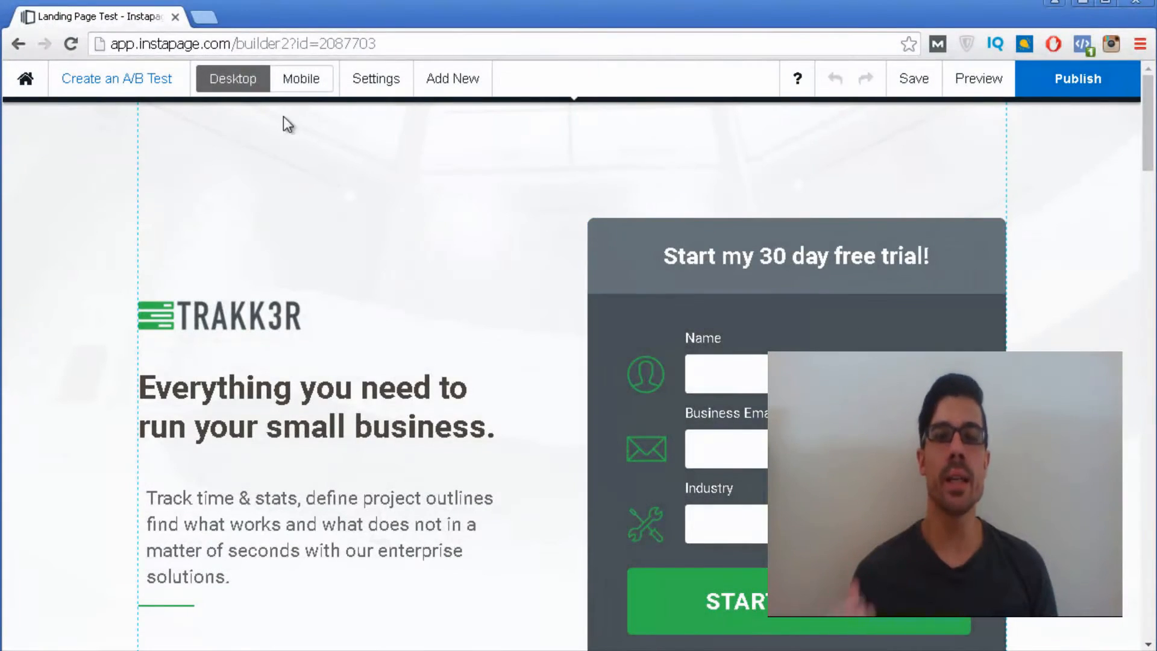
left_click(376, 79)
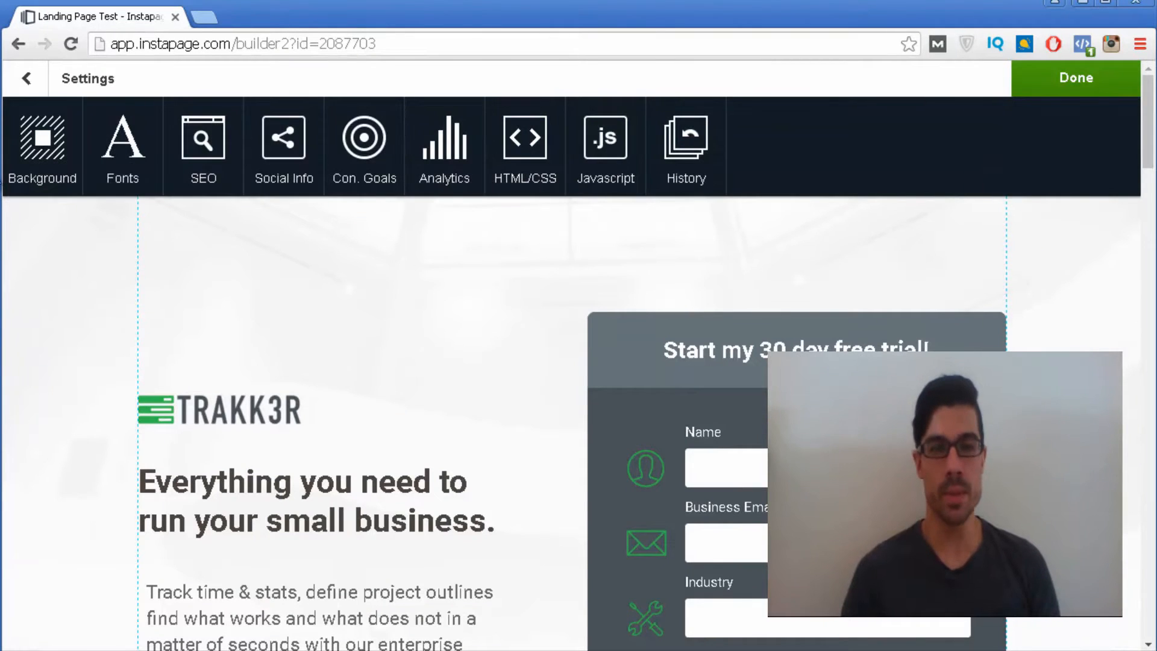
left_click(28, 142)
left_click(24, 131)
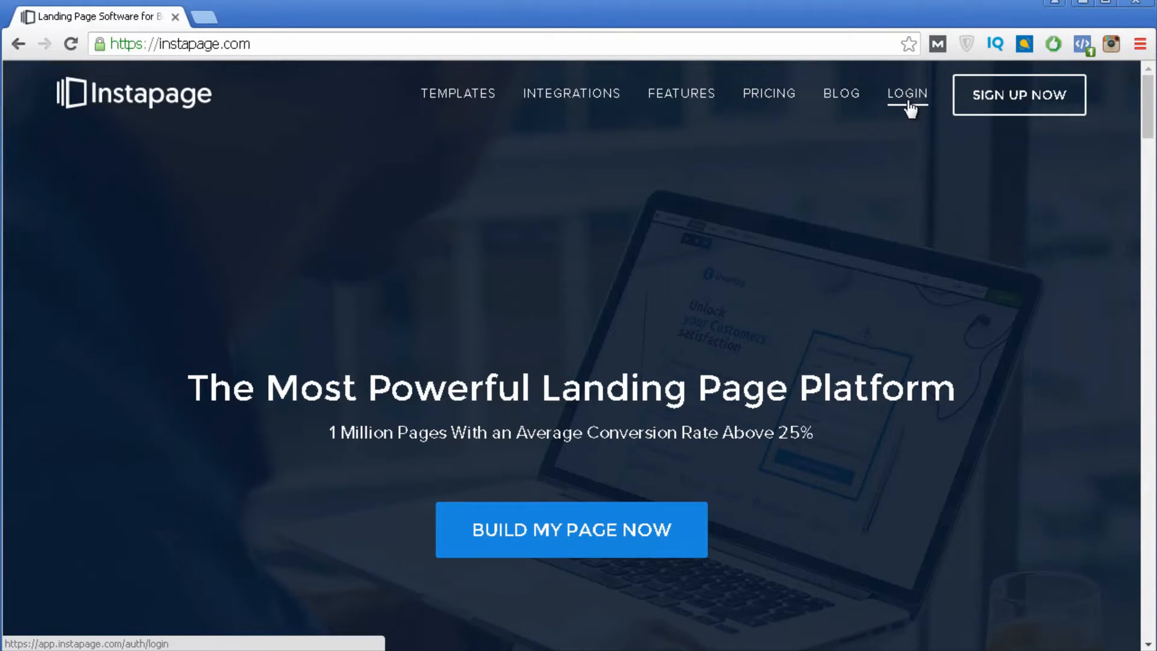
- View the Basic, Professional and Premium plans on the Instapage pricing page
left_click(757, 98)
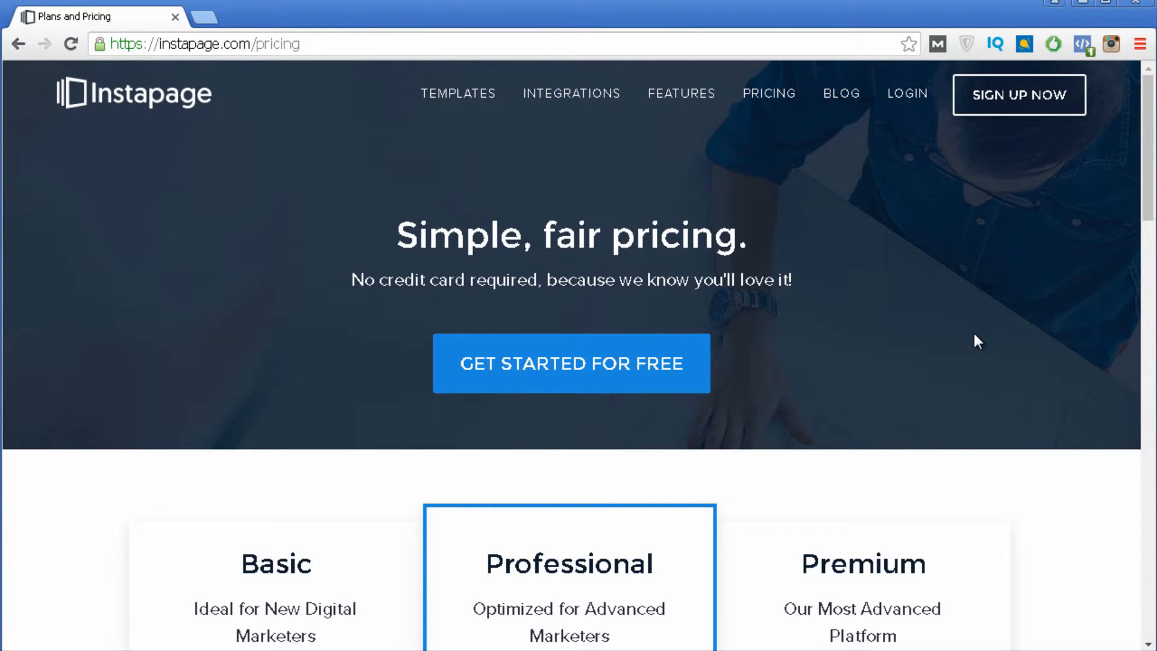
scroll(974, 332, "down", 3)
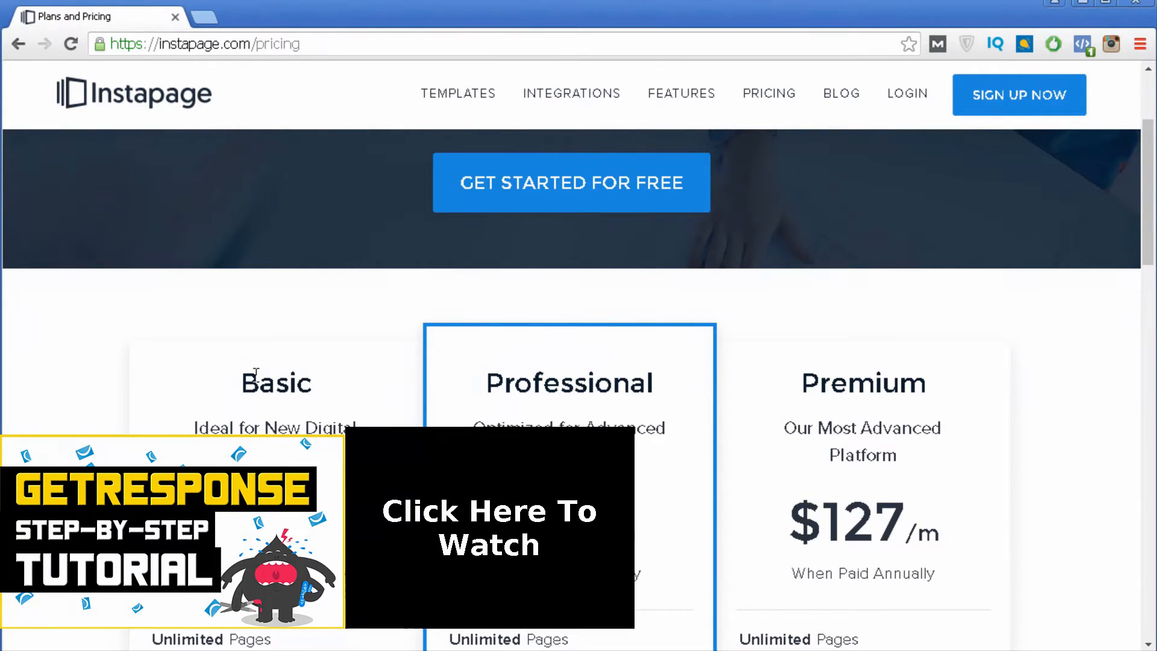
- Open the sign-up form and fill in the account holder's name, e-mail address and password
left_click(1032, 105)
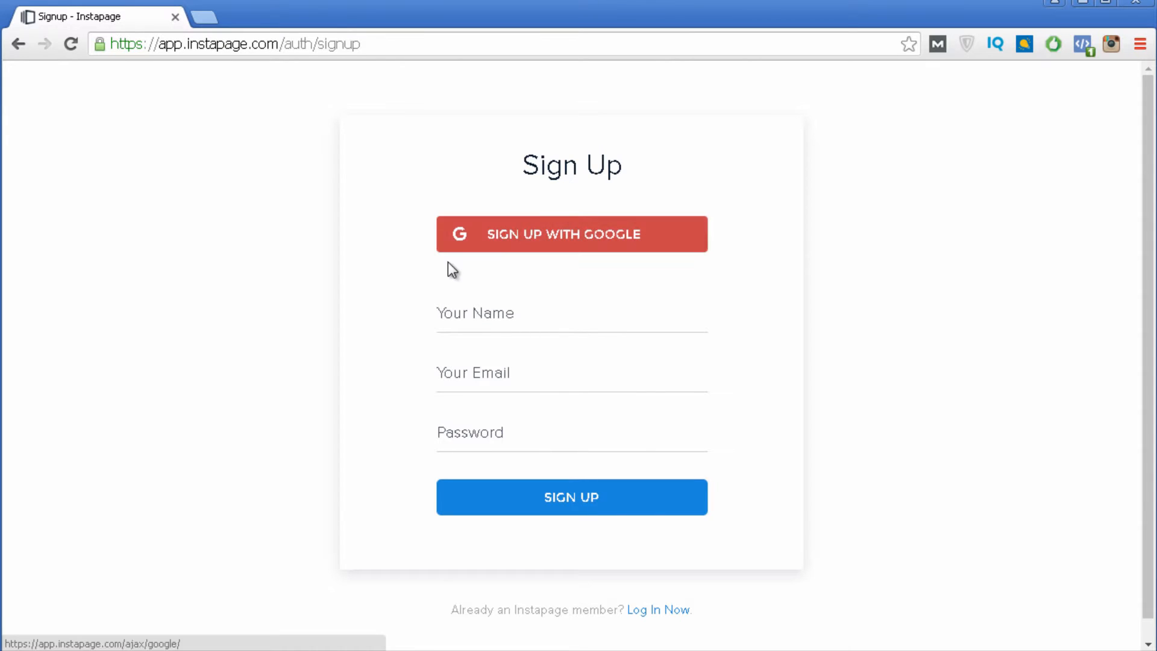
left_click(459, 301)
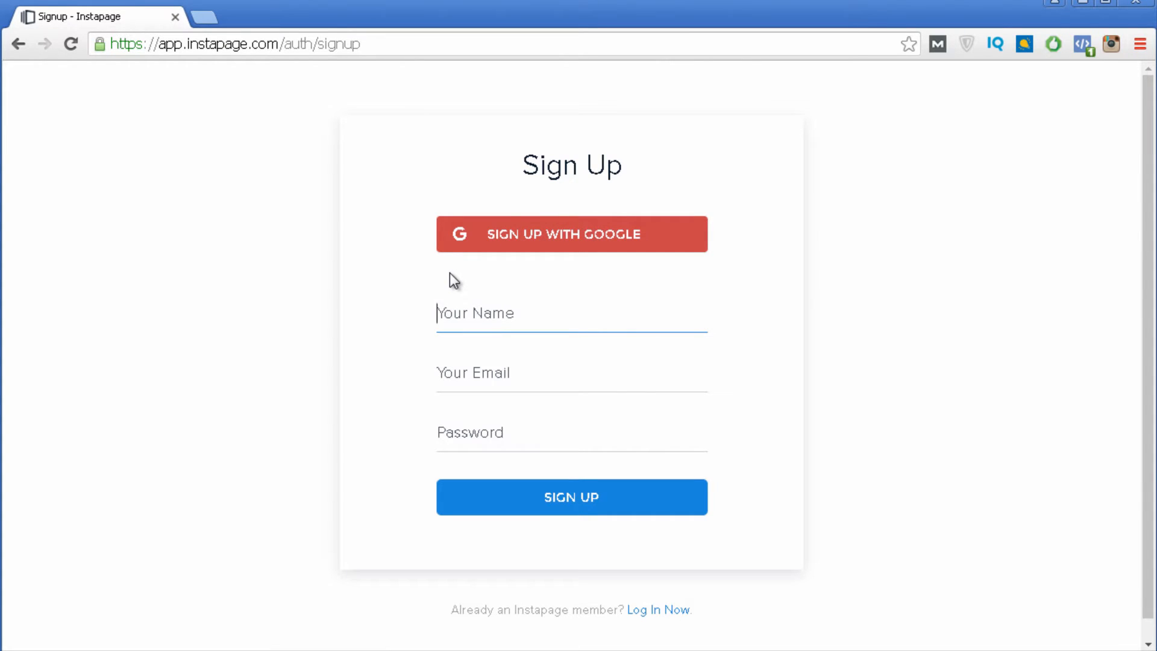
type("Jordan")
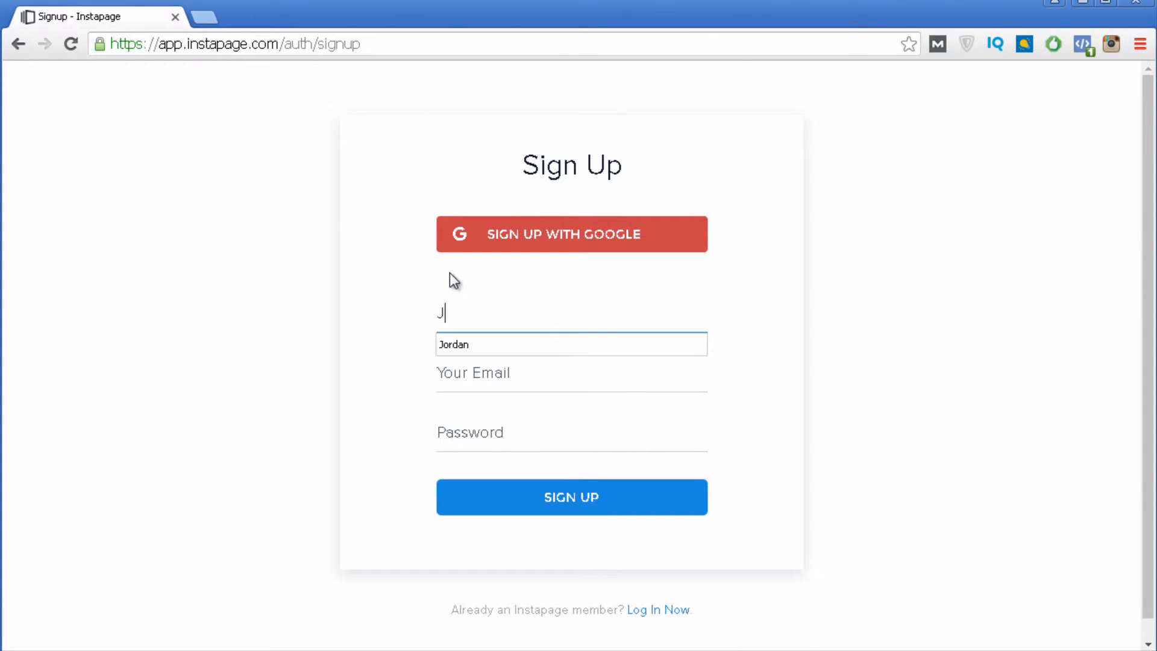
left_click(482, 374)
left_click(482, 402)
key("Tab")
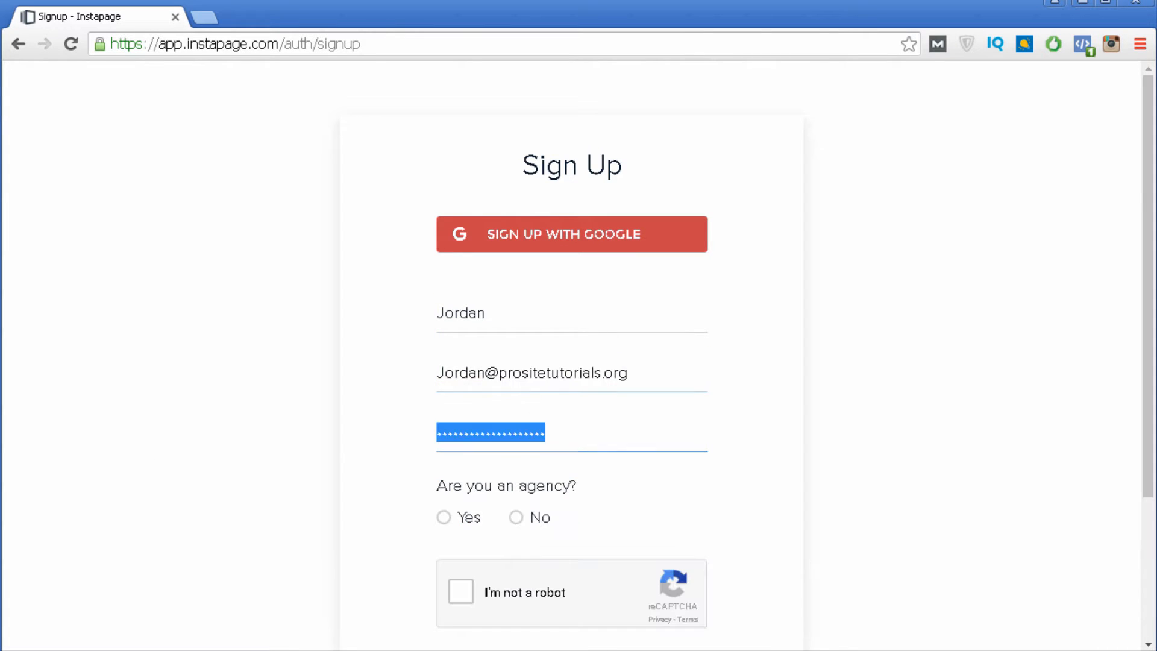
- Answer No to the agency question and complete the "I'm not a robot" check
scroll(886, 314, "down", 3)
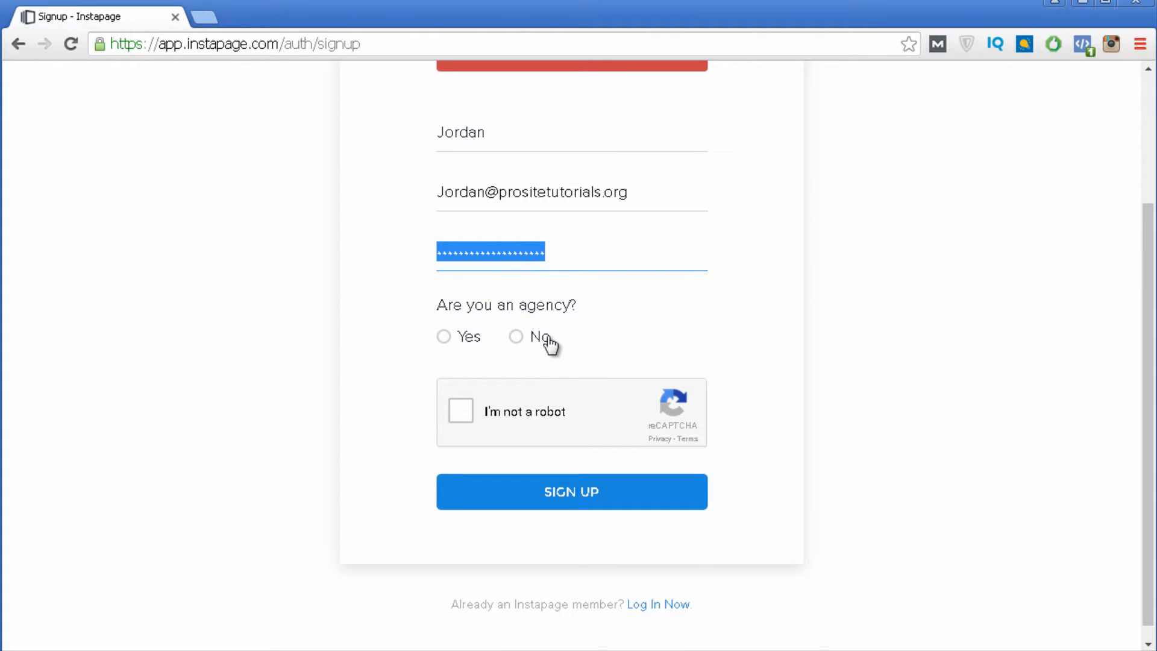
left_click(522, 339)
scroll(590, 316, "down", 1)
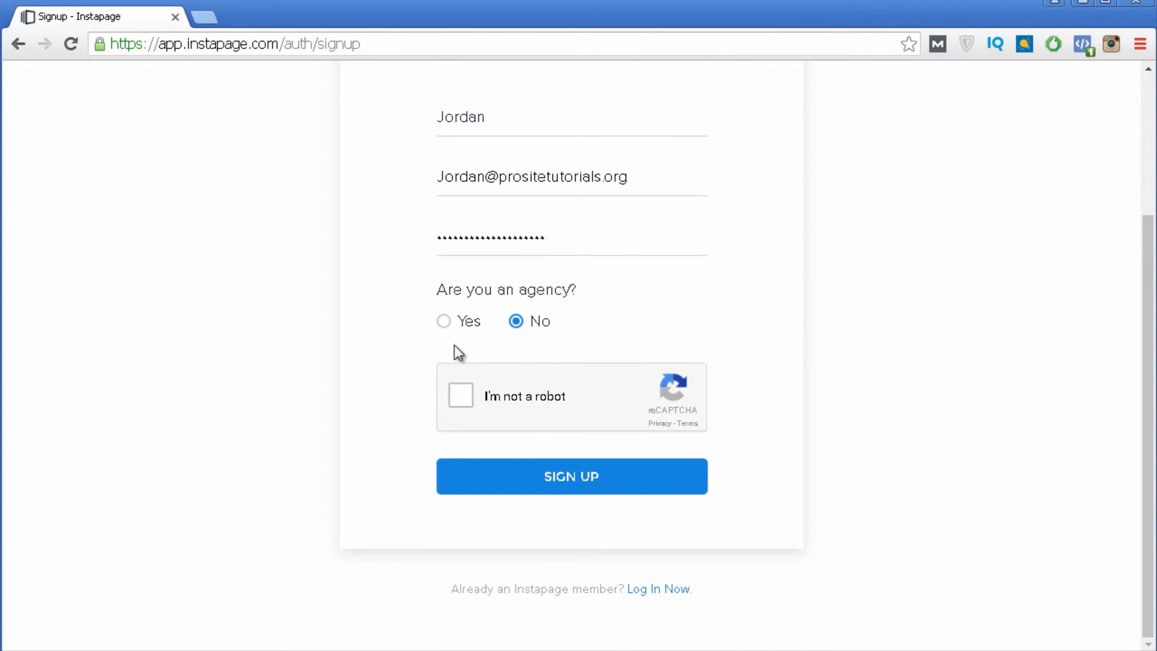
left_click(461, 395)
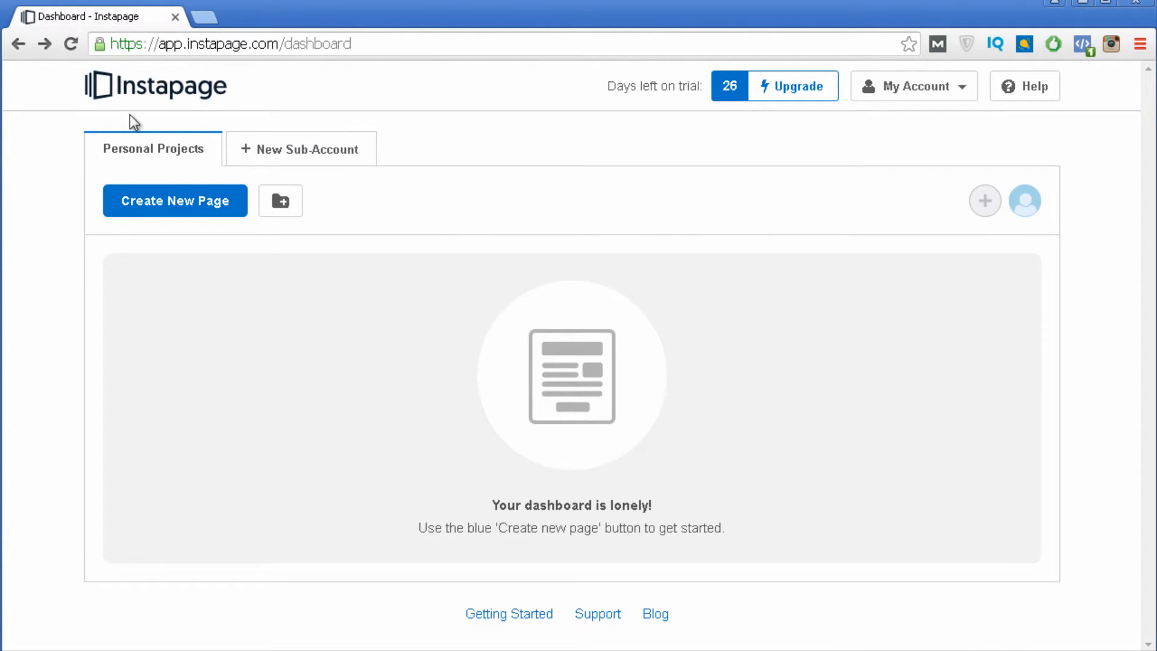
- Start a new page from a template and browse the full template gallery
left_click(160, 199)
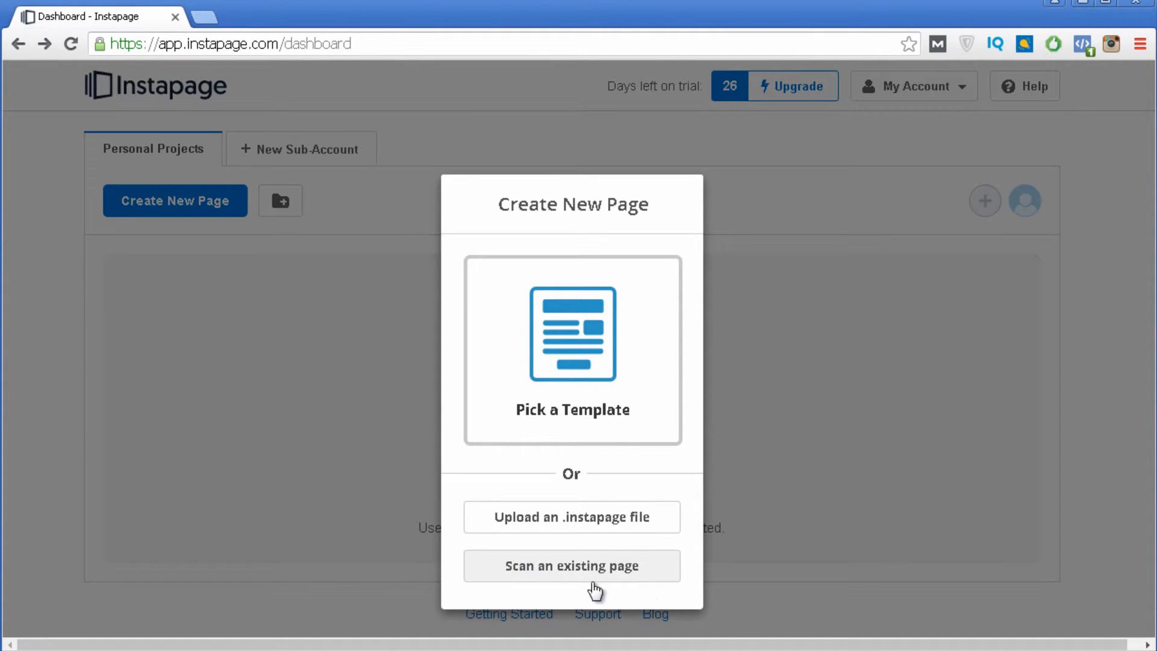
left_click(615, 362)
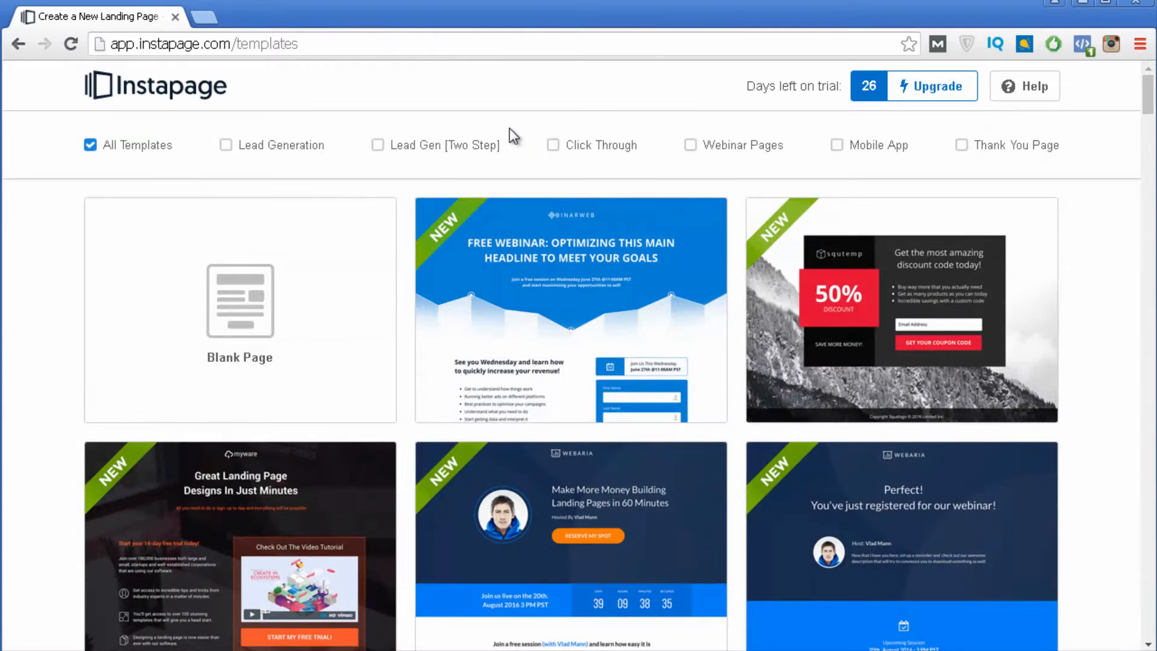
scroll(370, 145, "down", 3)
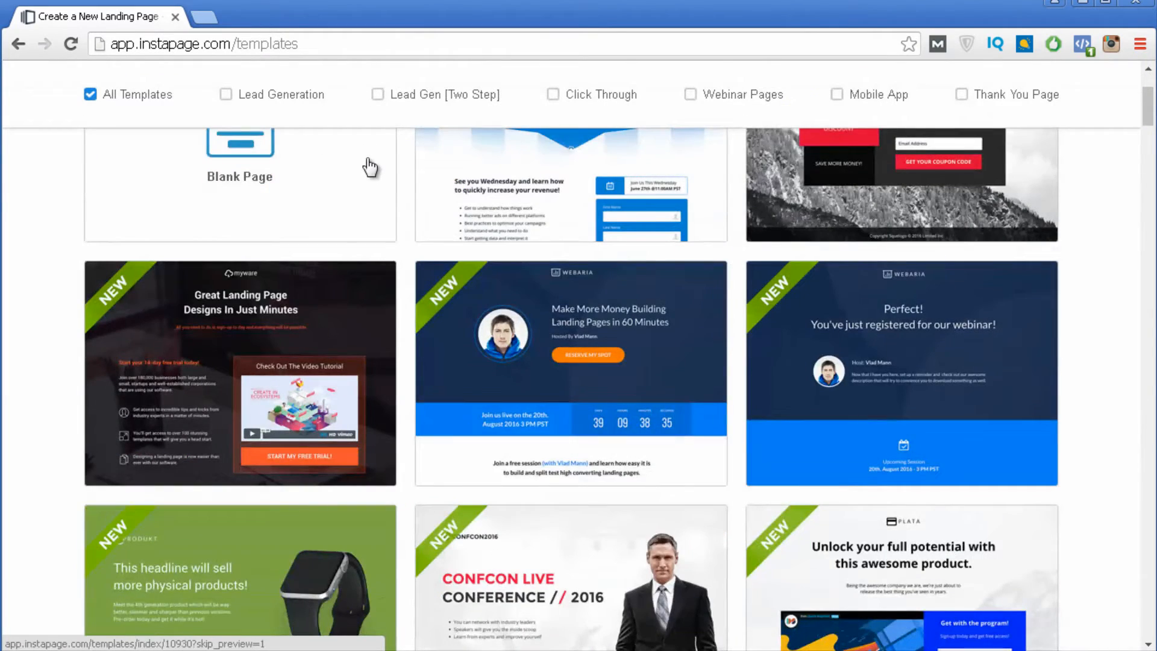
scroll(477, 146, "down", 15)
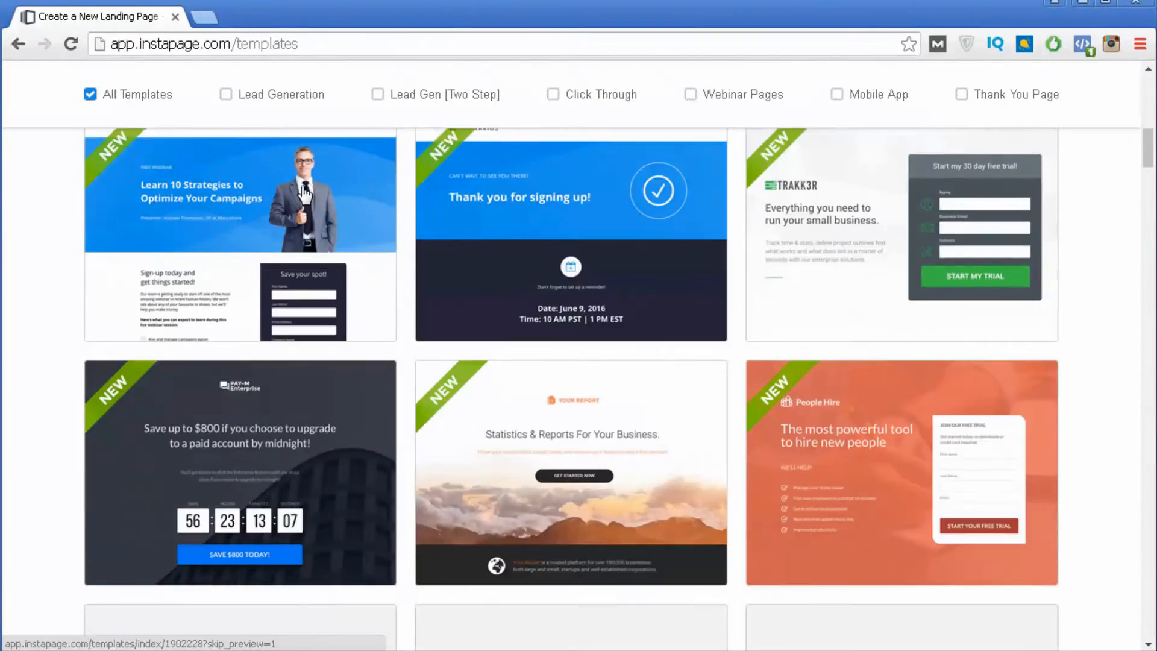
scroll(275, 209, "down", 18)
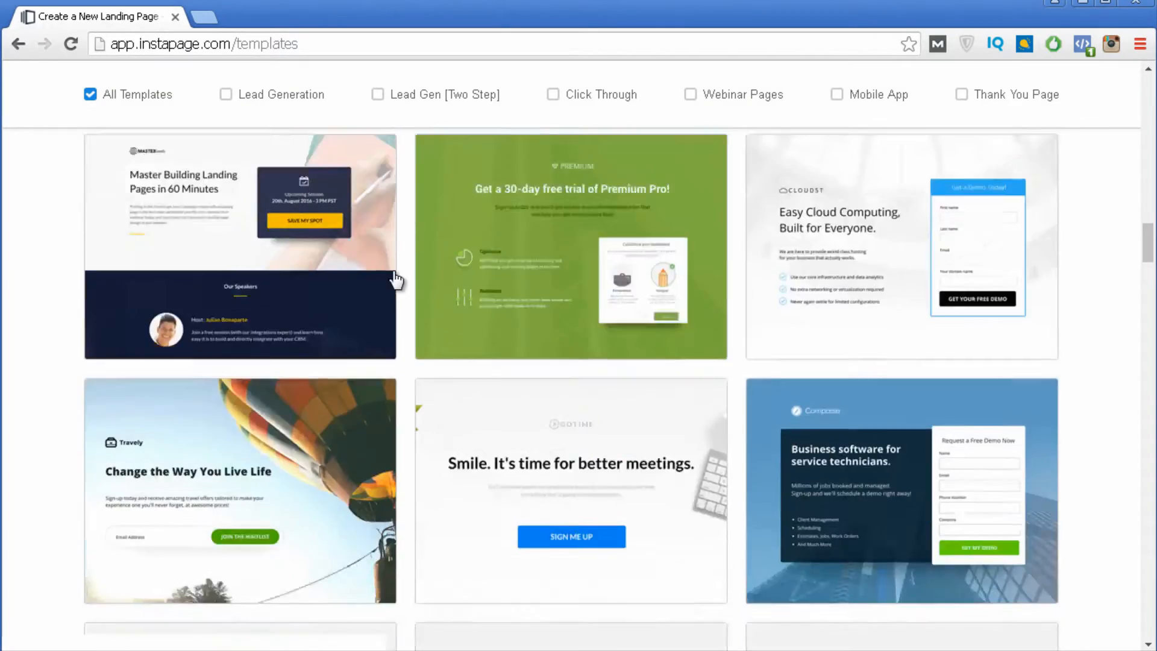
scroll(395, 279, "up", 5)
scroll(393, 280, "up", 20)
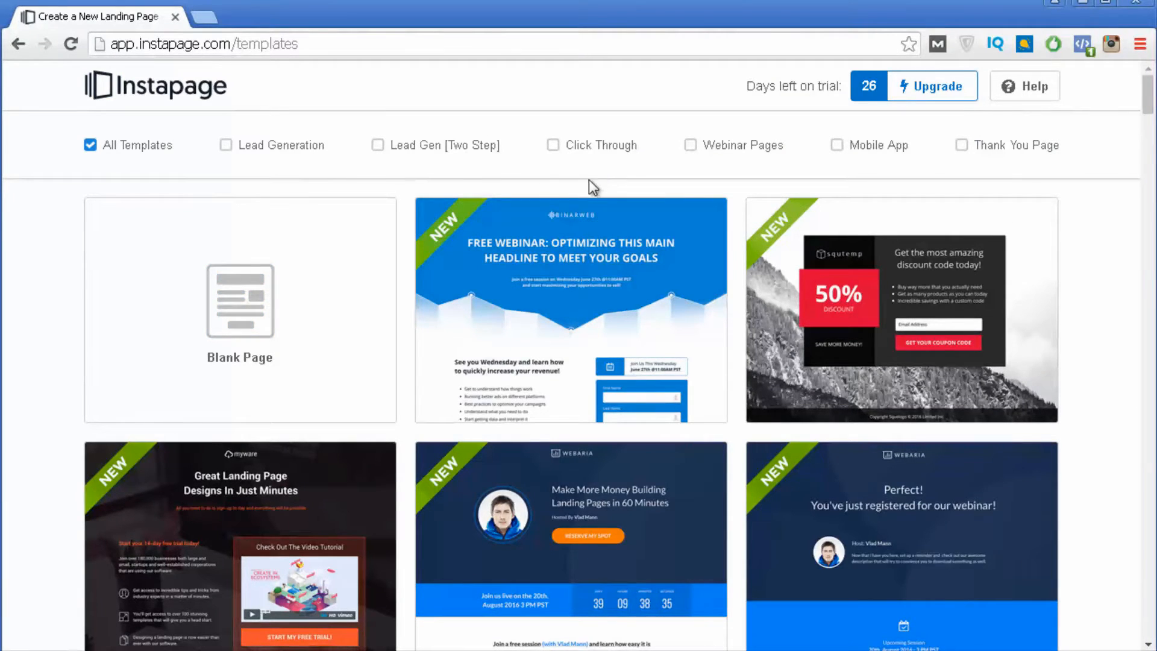
- View the templates in the Lead Generation, Lead Gen [Two Step] and Click Through categories in turn
left_click(225, 145)
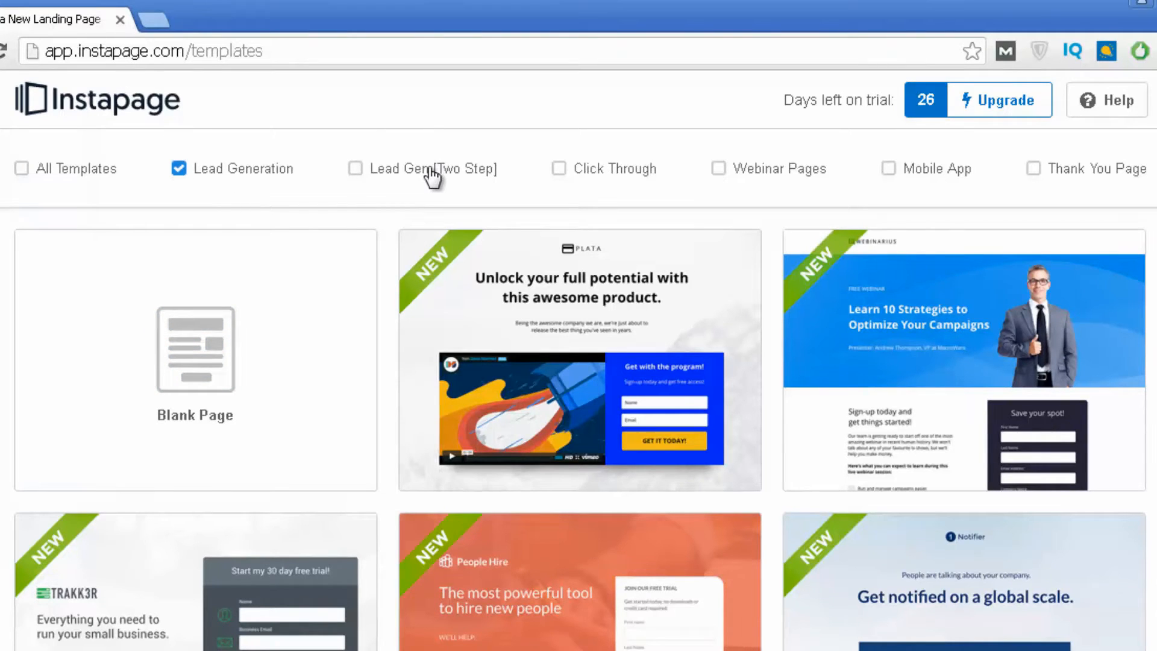
left_click(405, 180)
left_click(183, 174)
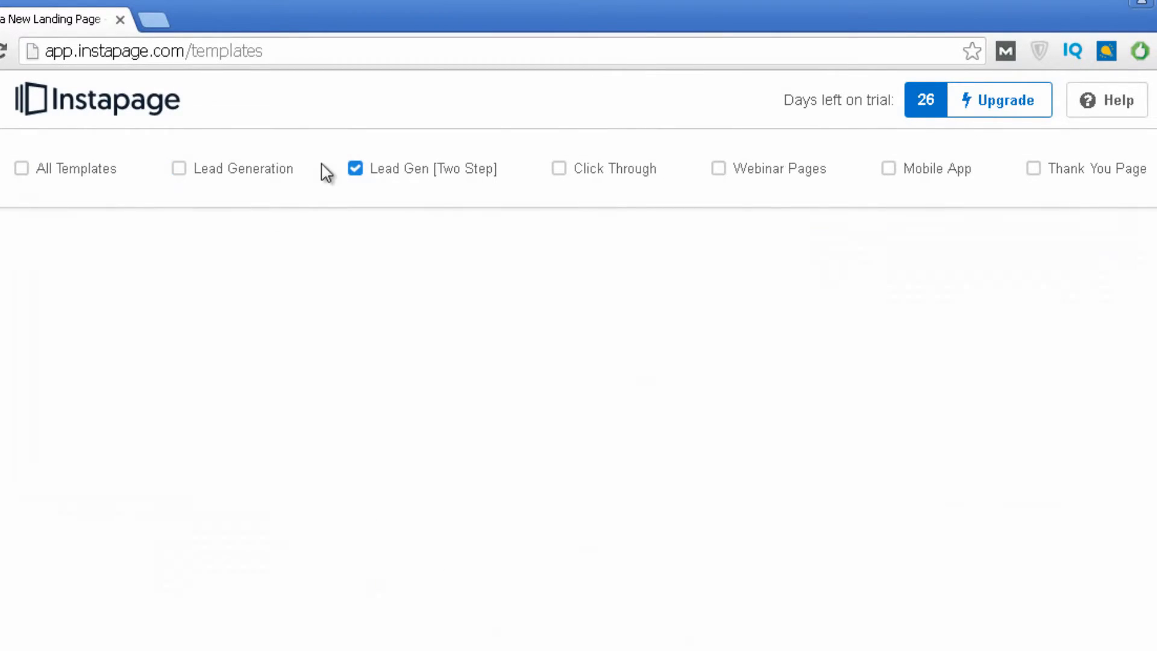
left_click(355, 170)
left_click(559, 170)
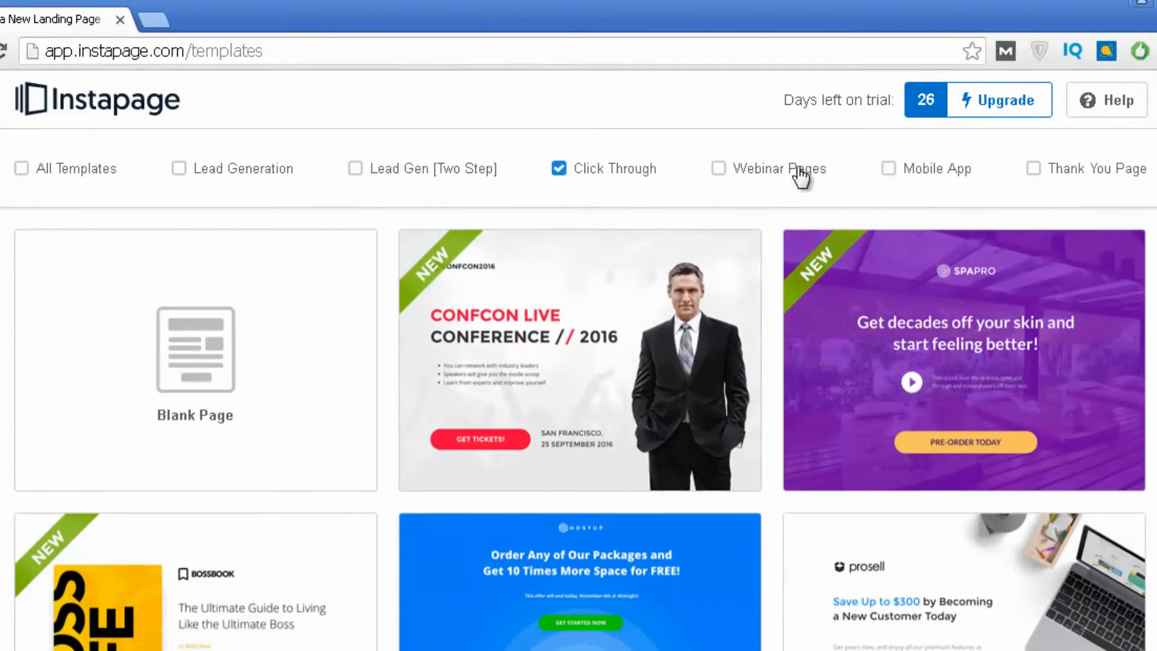
- Try the Webinar Pages, Mobile App and Thank You Page filters, and clear all category filters again
left_click(745, 174)
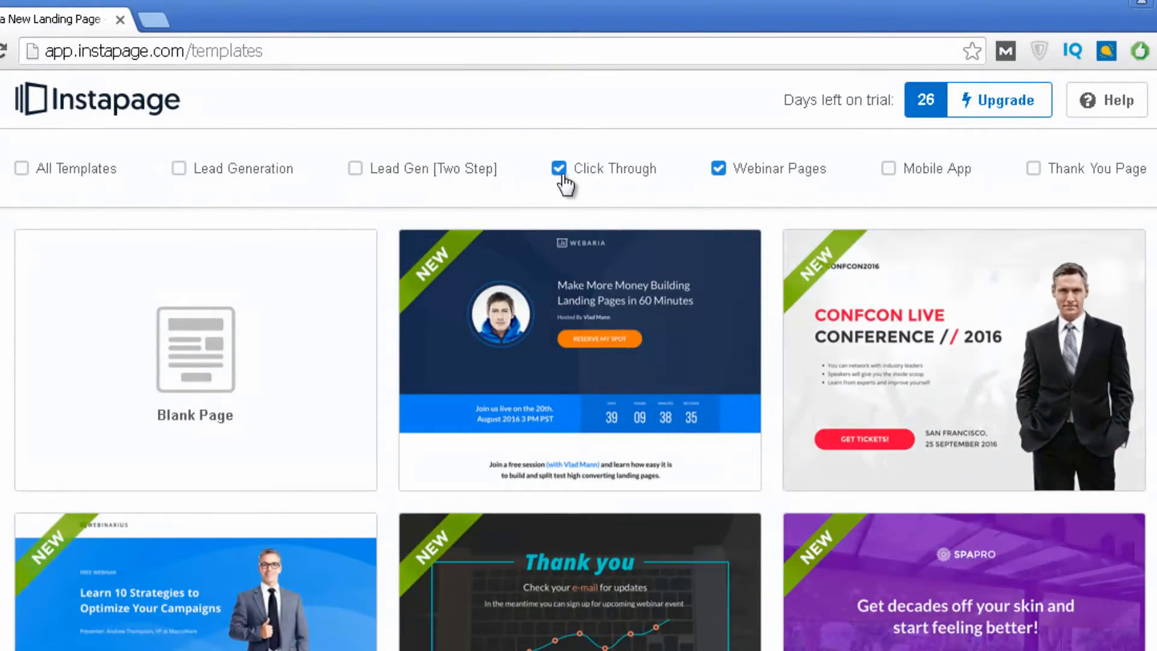
left_click(558, 172)
left_click(892, 171)
left_click(1056, 180)
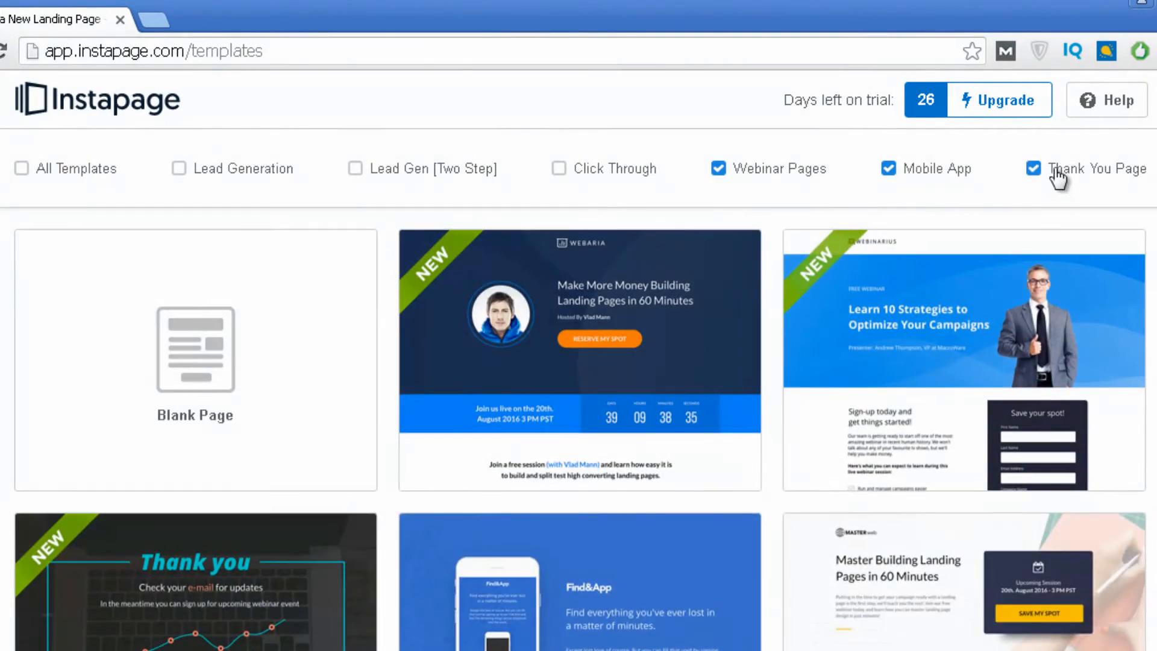
left_click(1043, 173)
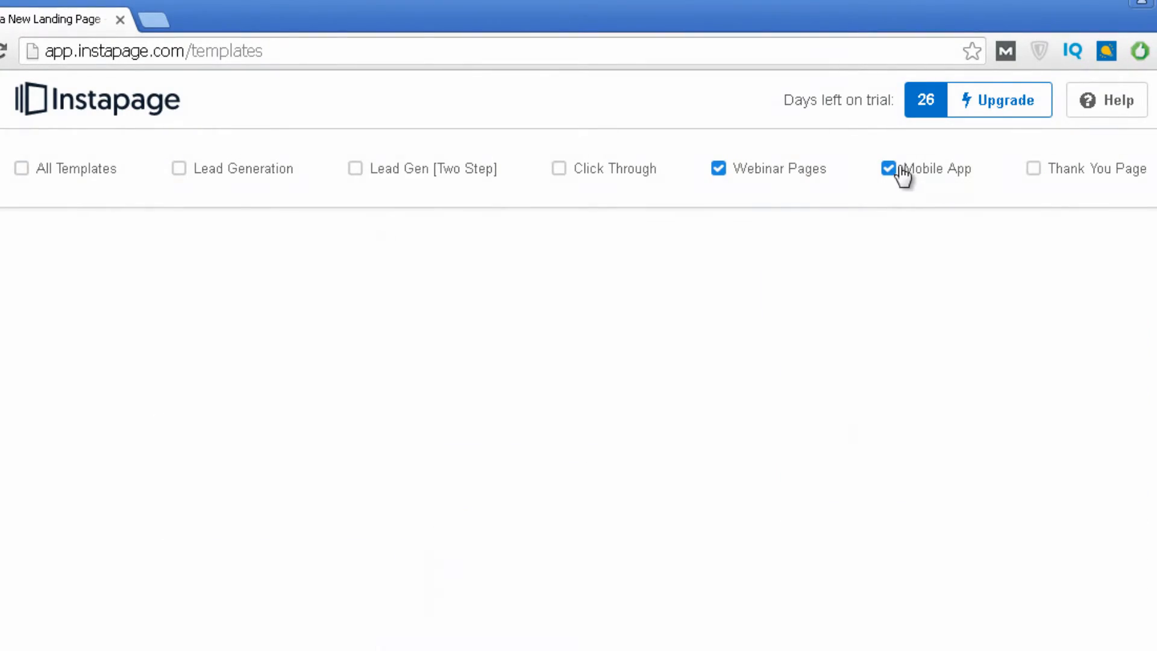
left_click(901, 174)
left_click(749, 175)
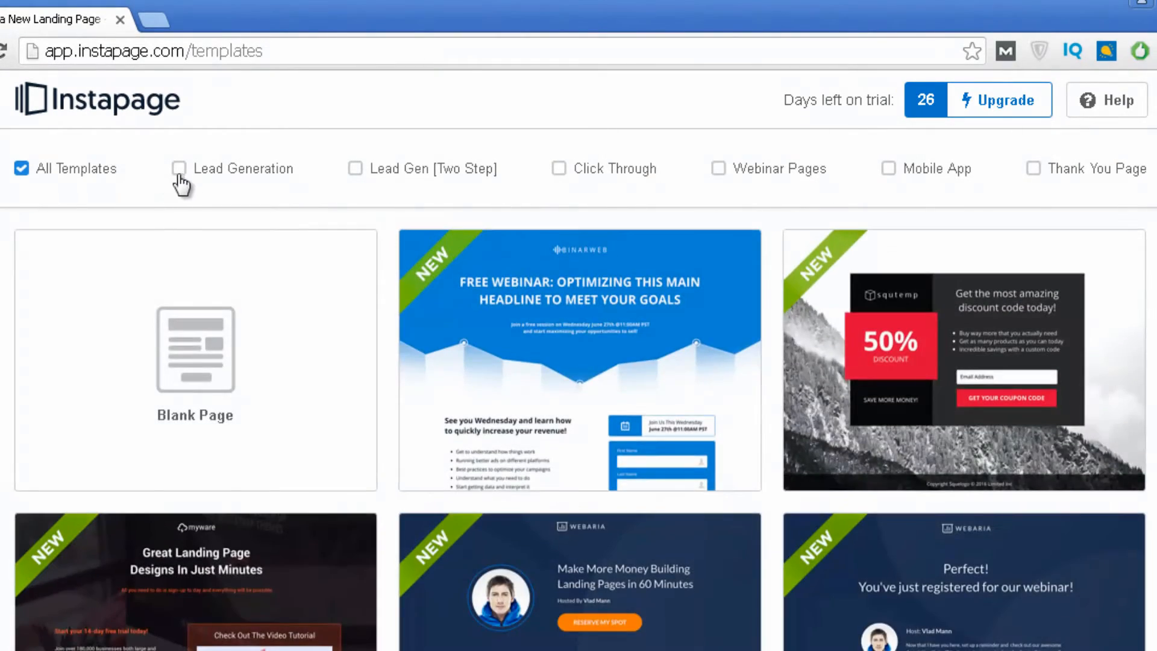
- Show only the Lead Generation templates and look through the designs
left_click(181, 173)
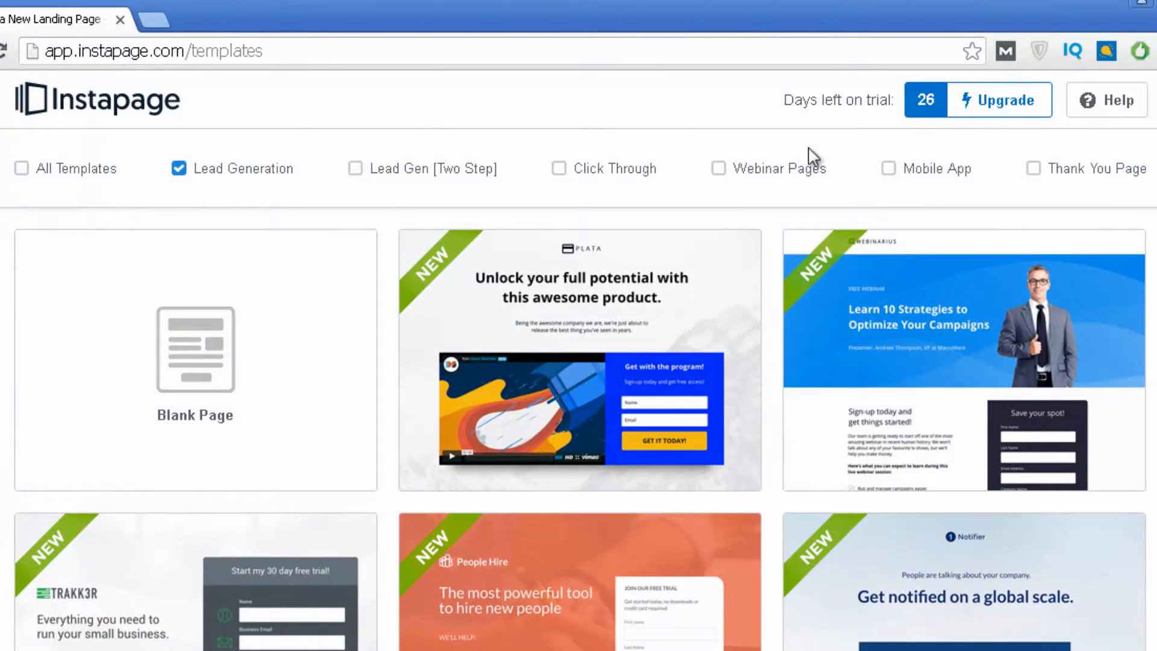
scroll(261, 159, "down", 2)
scroll(261, 160, "down", 2)
scroll(244, 147, "down", 3)
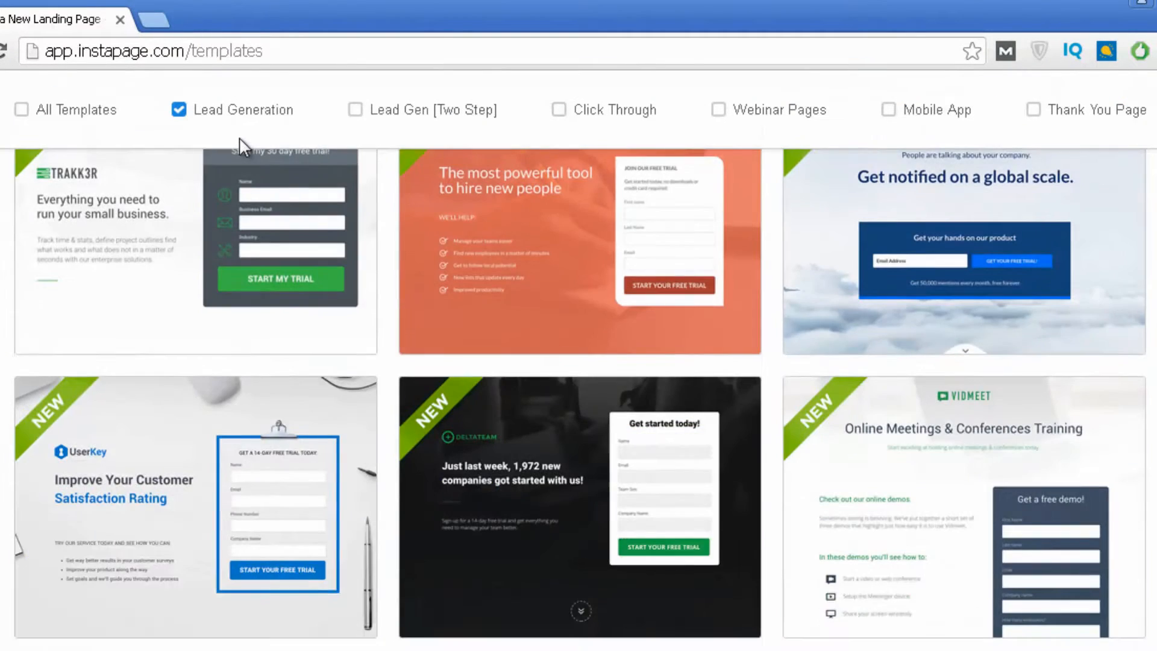
scroll(271, 193, "down", 6)
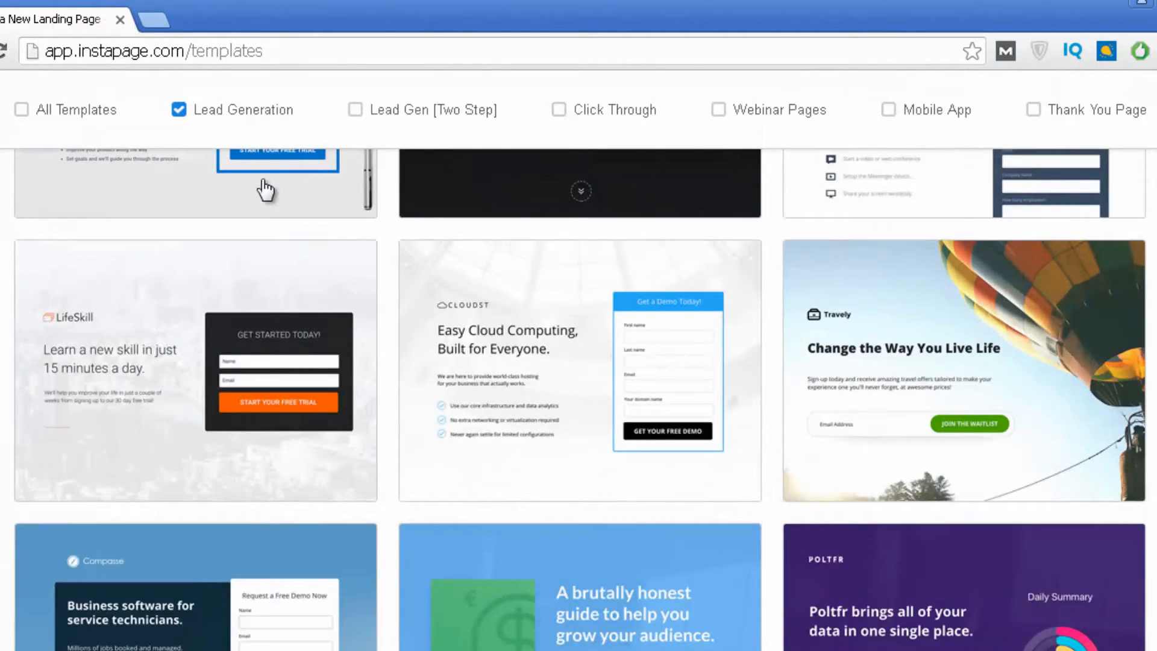
scroll(317, 162, "down", 5)
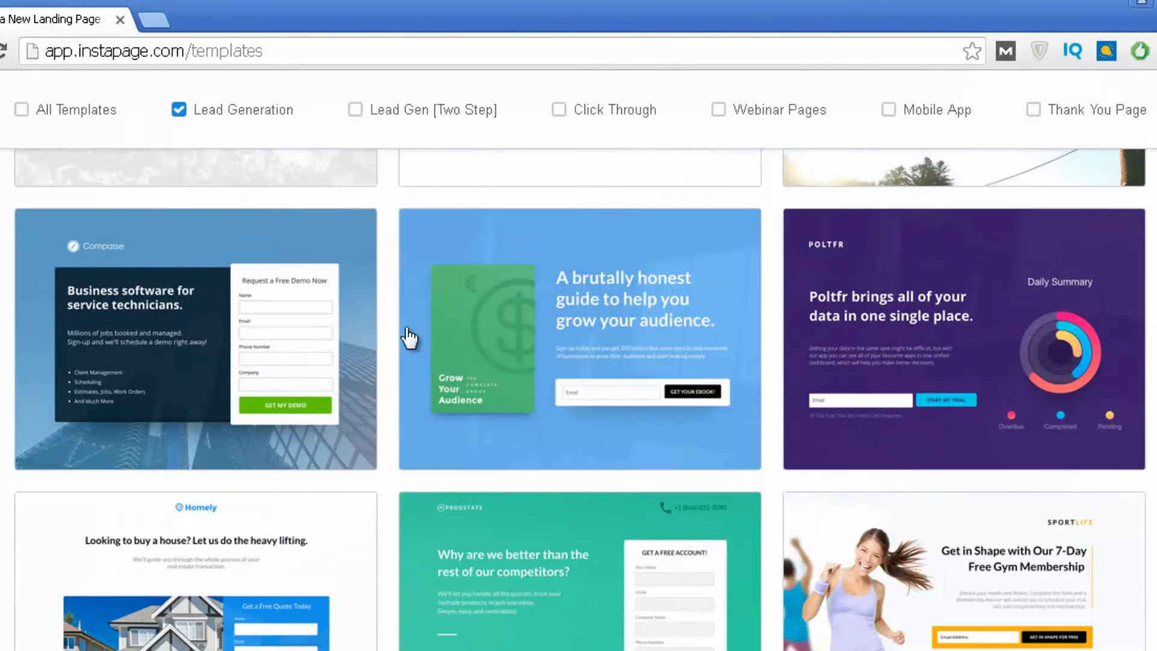
mouse_move(427, 278)
mouse_move(22, 347)
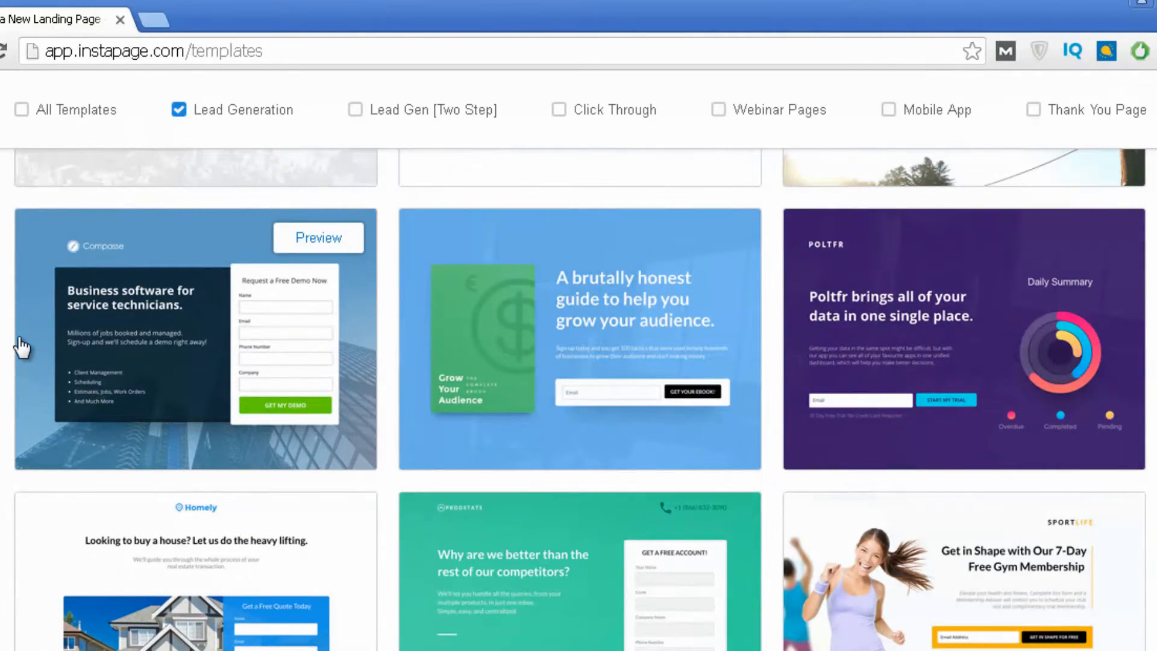
scroll(350, 416, "down", 3)
- Preview the Homely real estate template in its desktop and mobile versions
mouse_move(208, 452)
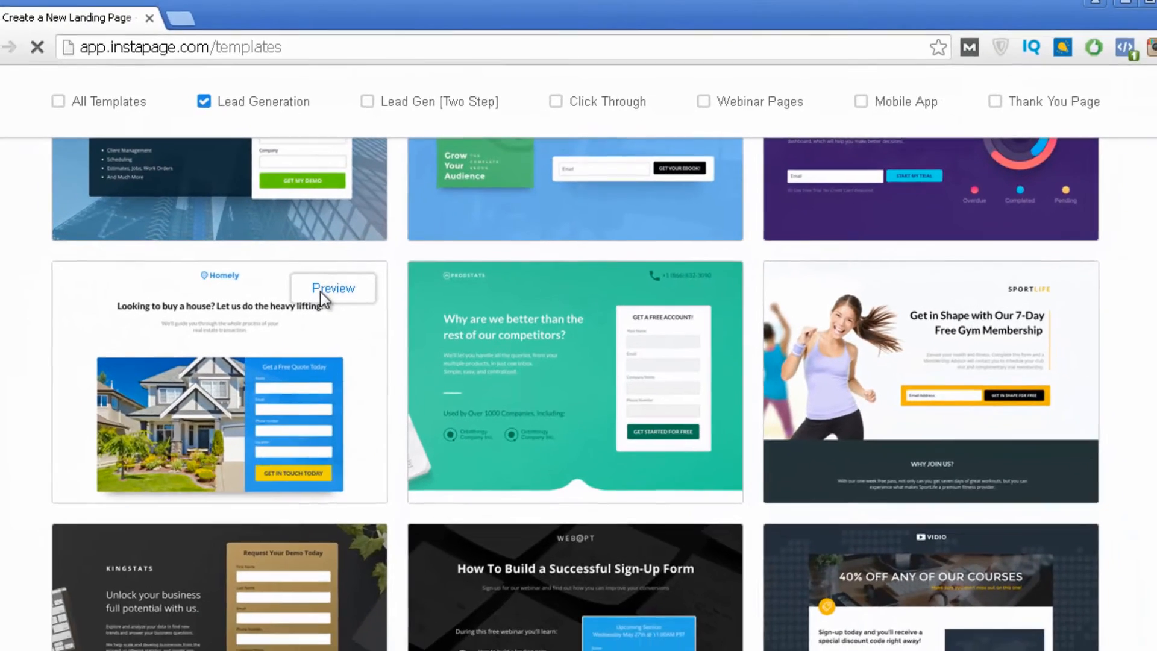
left_click(304, 316)
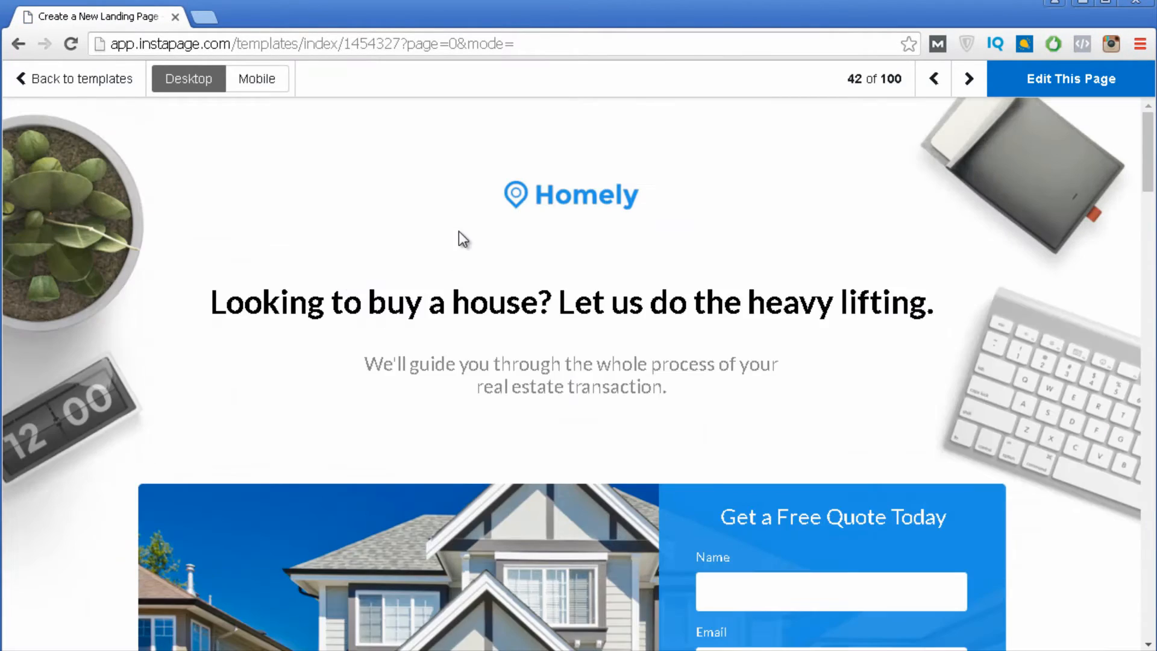
scroll(455, 235, "down", 15)
scroll(428, 250, "down", 4)
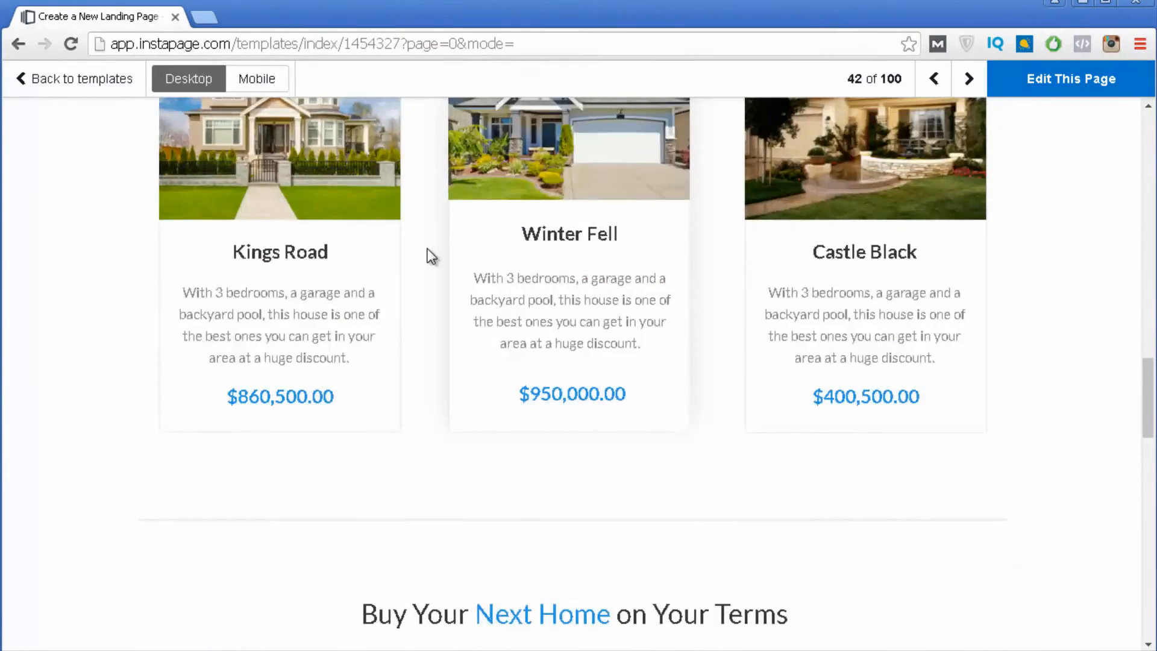
scroll(404, 256, "up", 20)
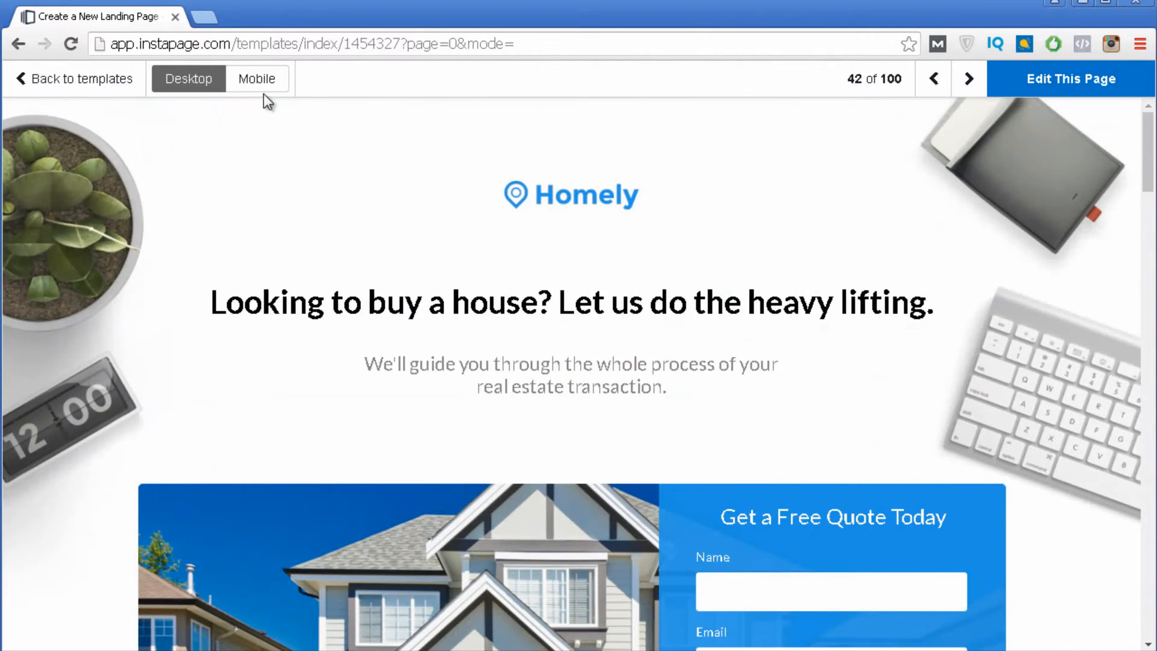
left_click(256, 85)
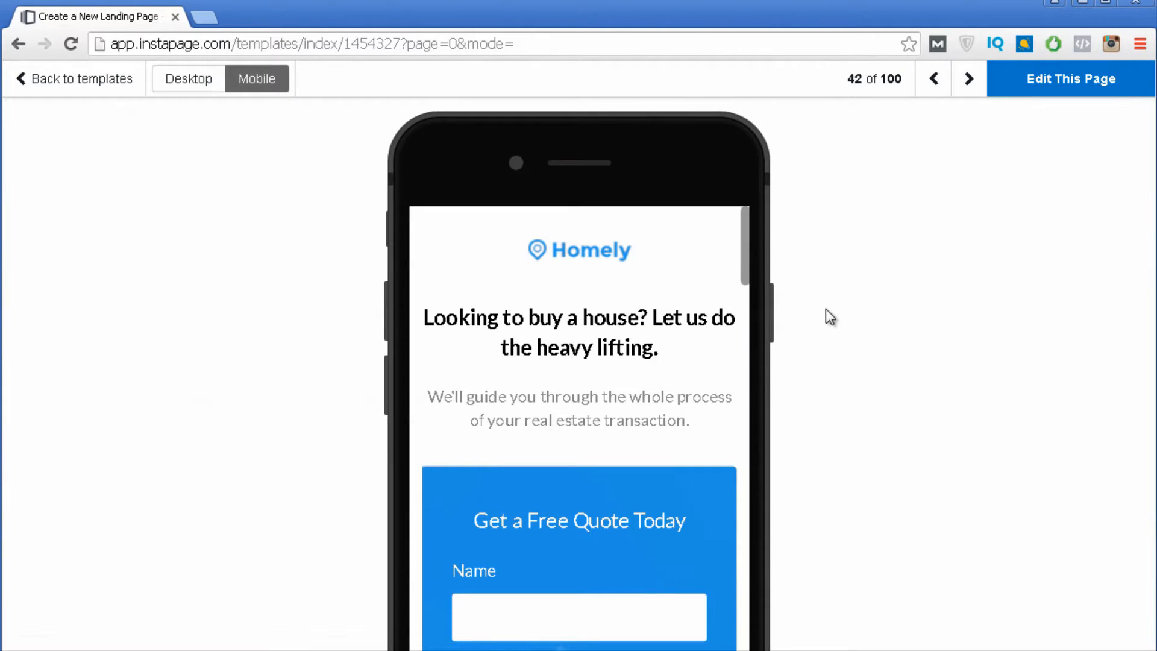
- Look through the rest of the Homely mobile preview, return to the gallery and browse all templates
scroll(699, 371, "down", 8)
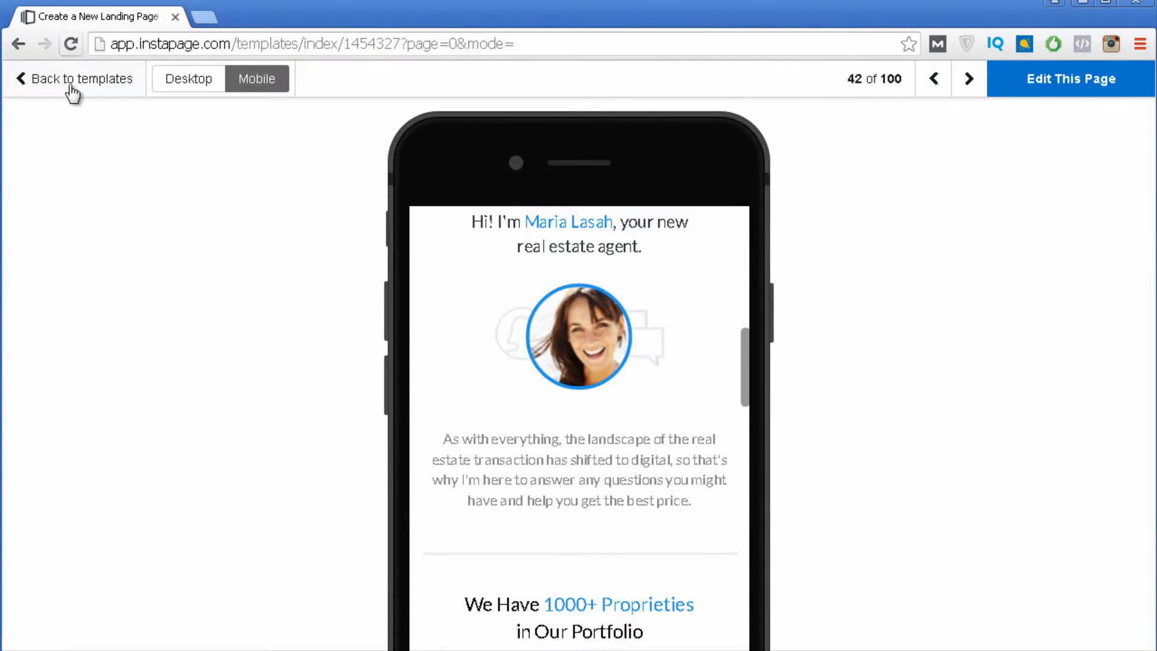
left_click(53, 79)
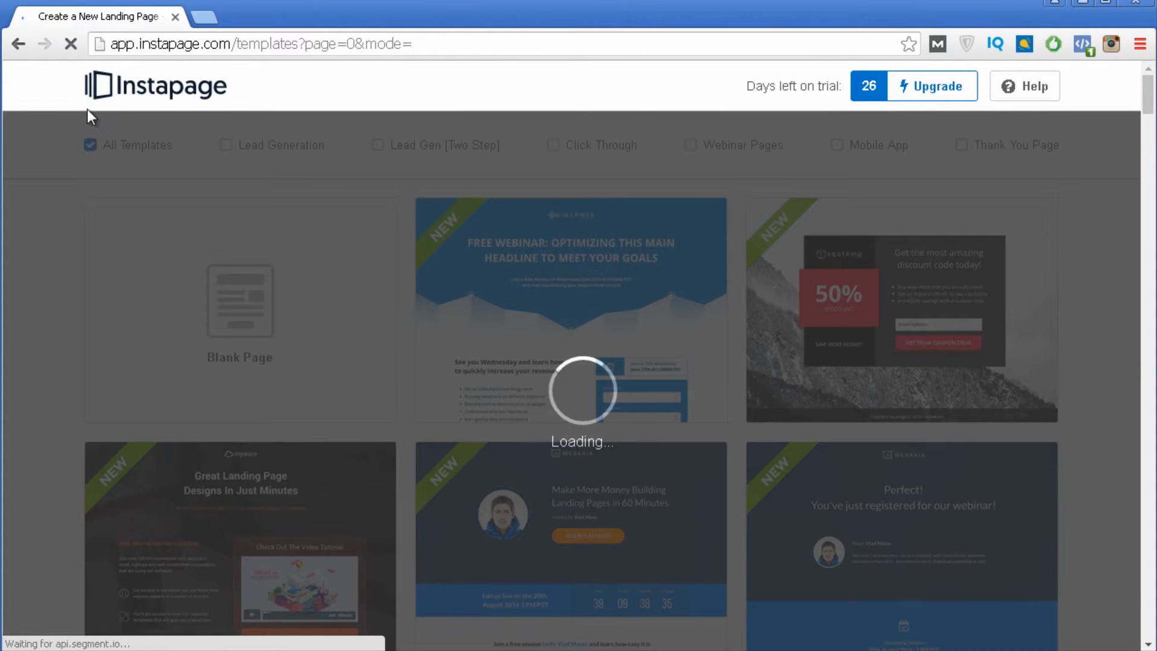
scroll(916, 350, "down", 10)
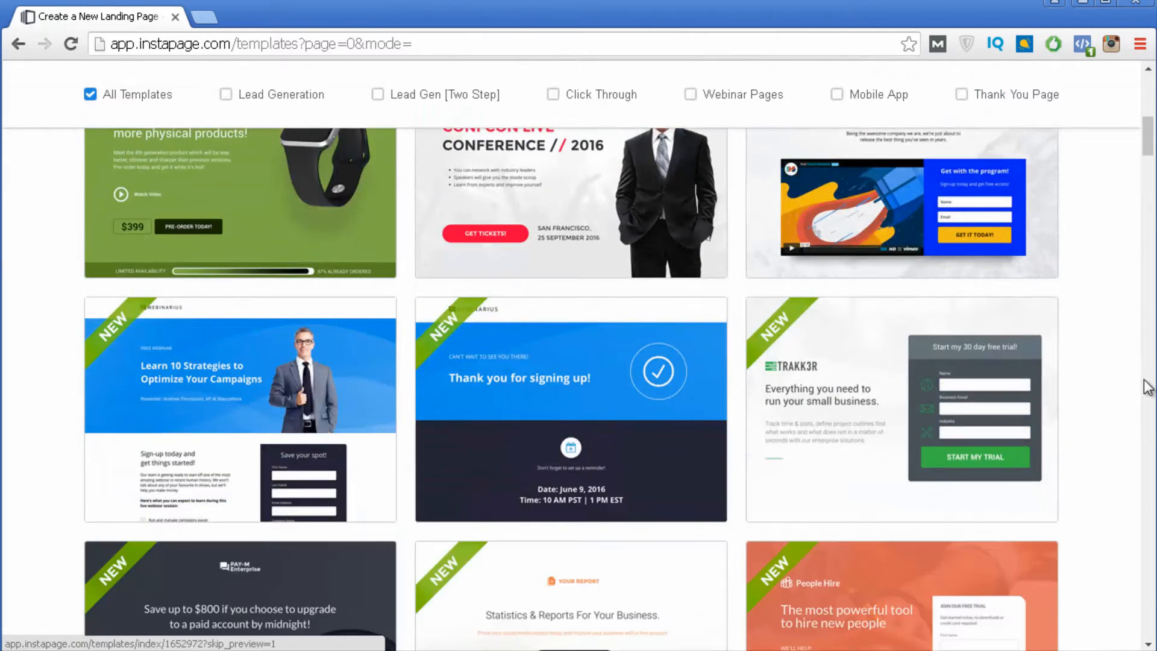
scroll(1145, 380, "down", 3)
scroll(1145, 379, "up", 3)
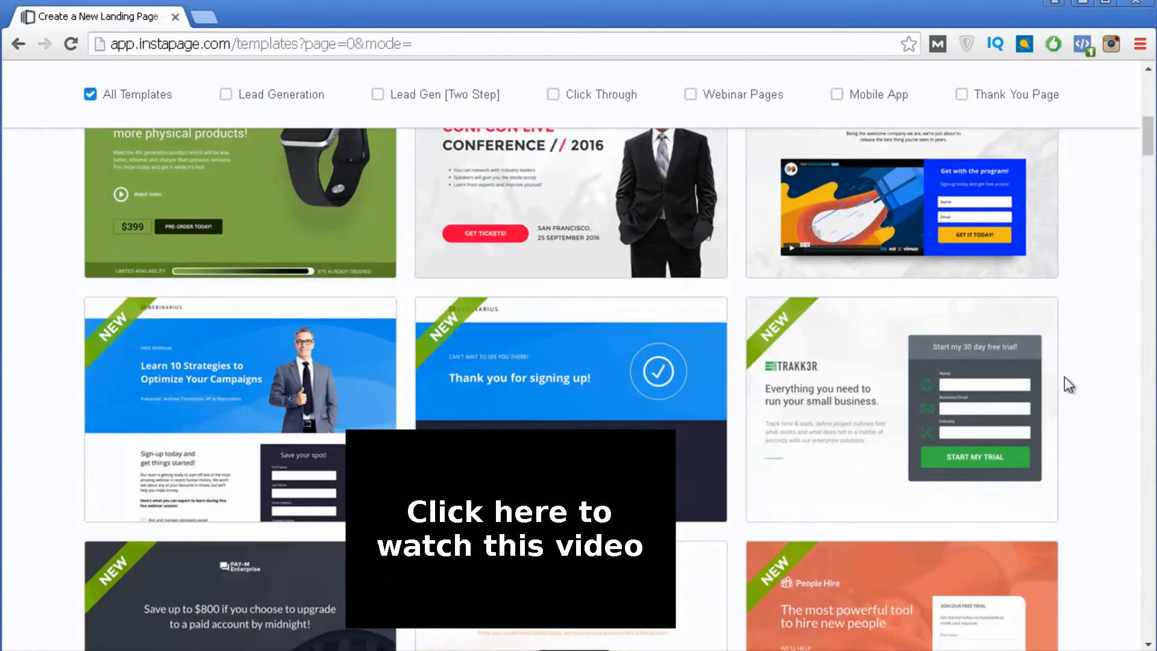
scroll(1064, 378, "down", 2)
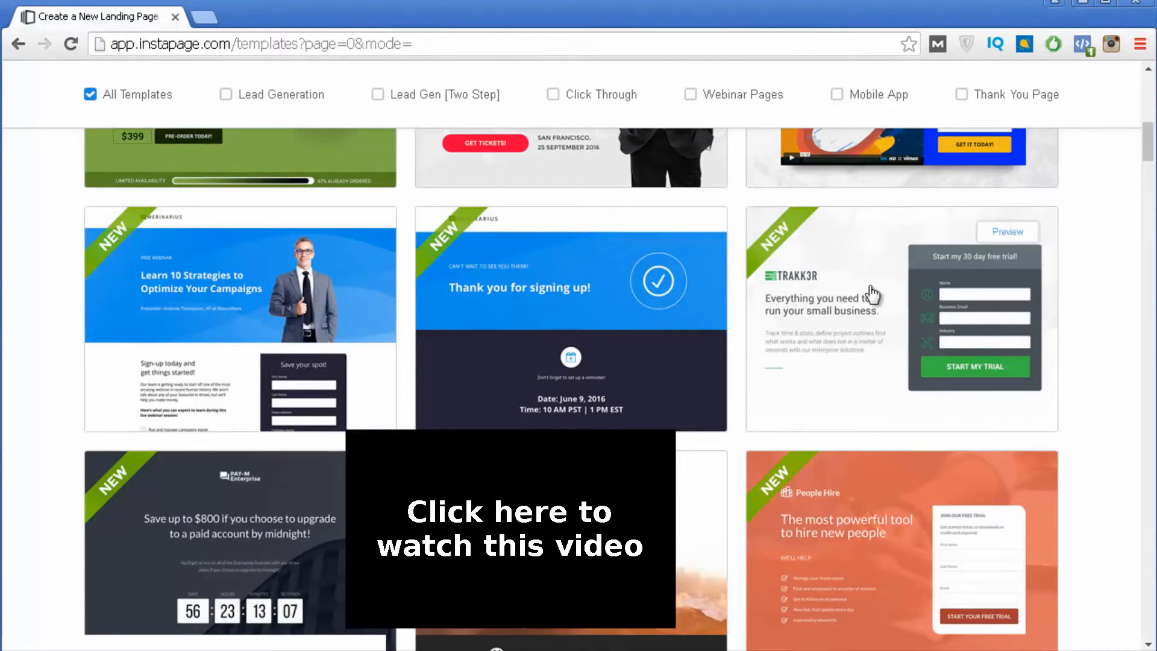
- Preview the full desktop version of the TRAKK3R small business template and return to the gallery
left_click(1008, 232)
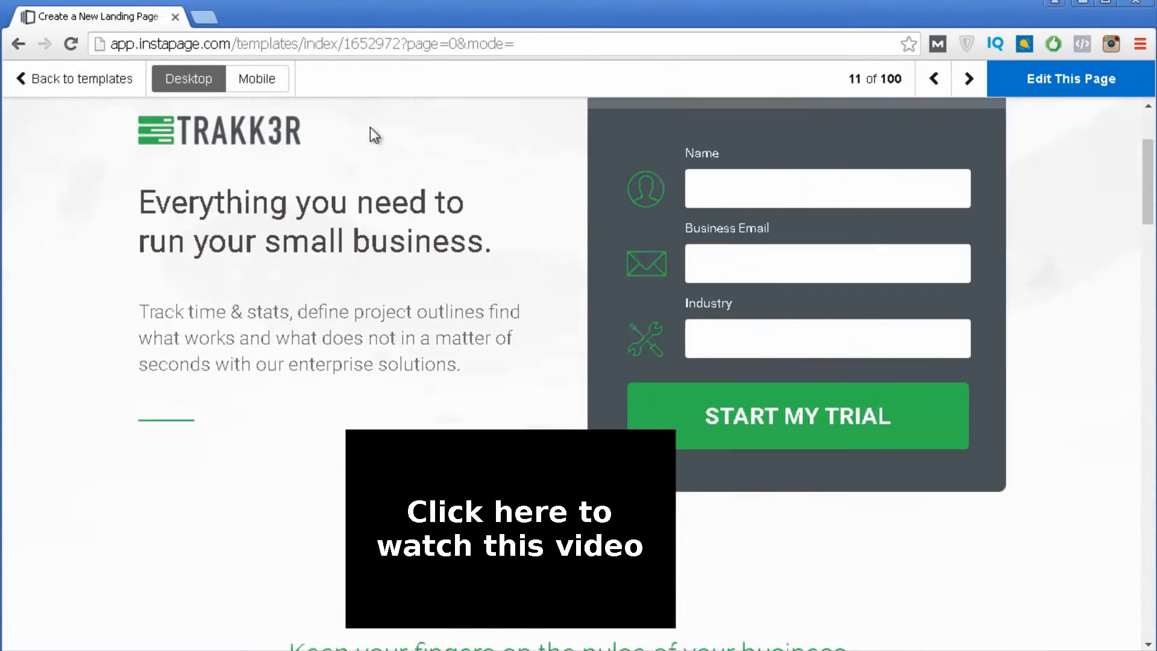
scroll(370, 128, "down", 15)
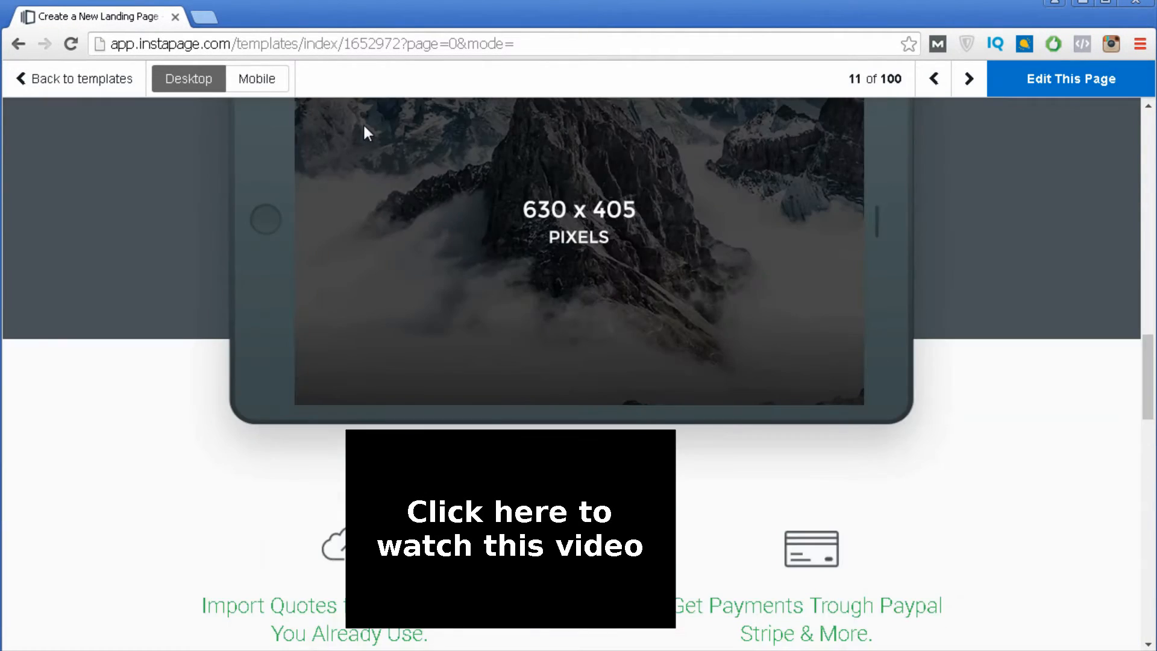
scroll(366, 129, "down", 15)
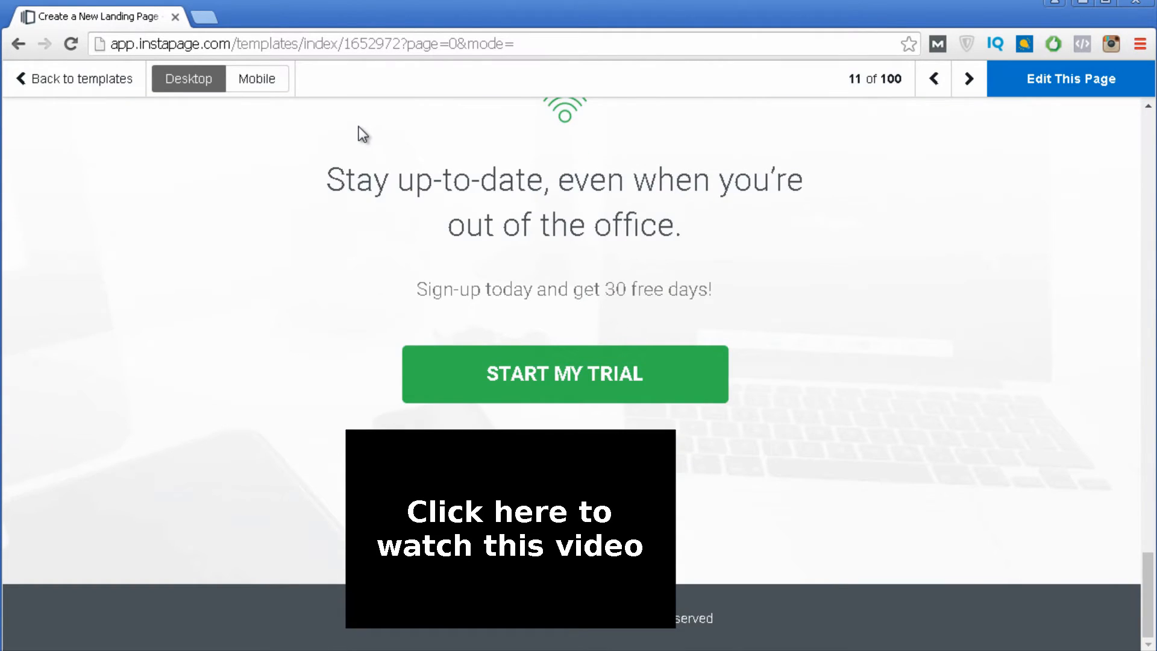
scroll(362, 134, "up", 20)
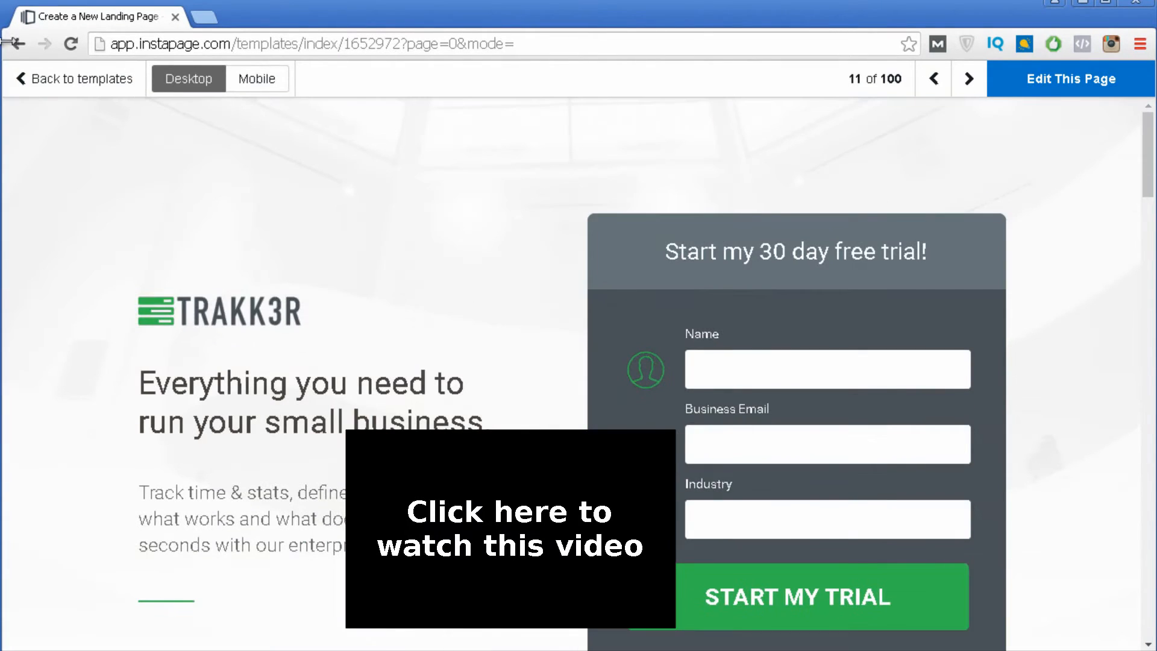
left_click(22, 76)
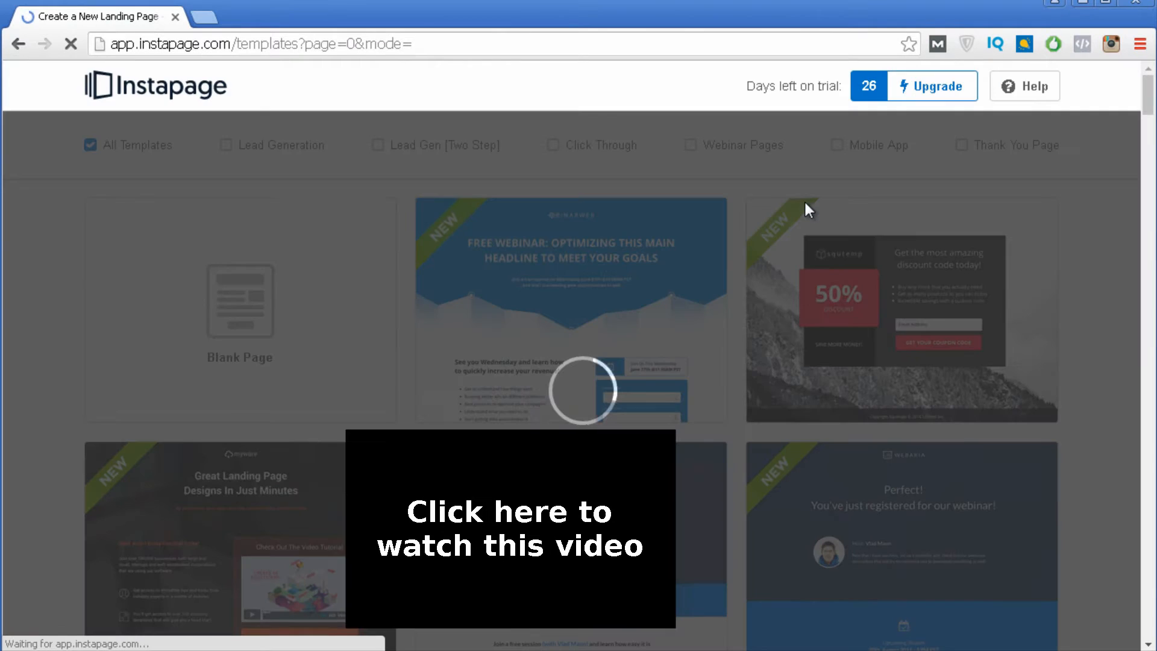
- Create a page from the TRAKK3R template and name it "Landing Page Test"
scroll(804, 198, "down", 7)
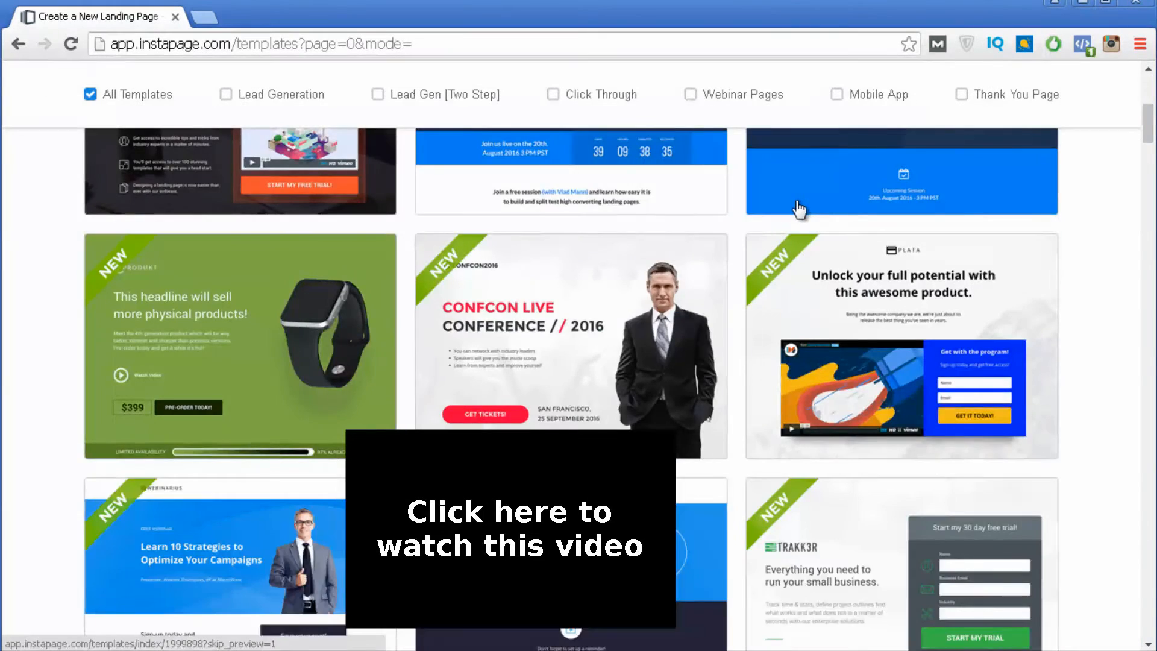
scroll(800, 208, "down", 6)
left_click(811, 244)
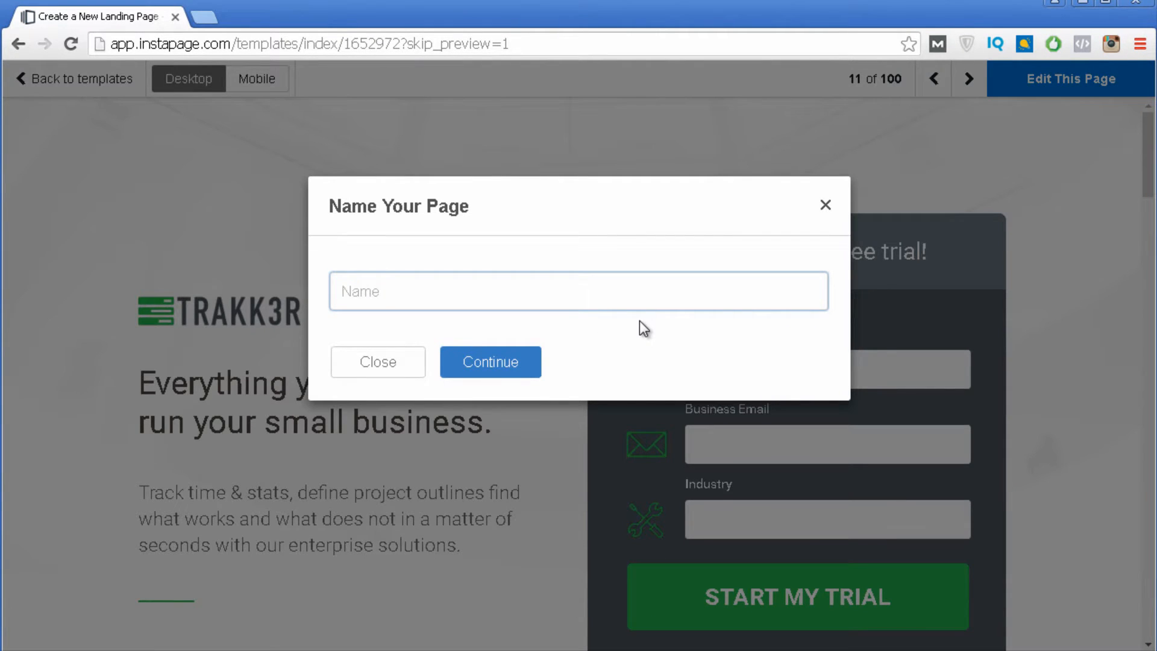
type("Landing Page Test")
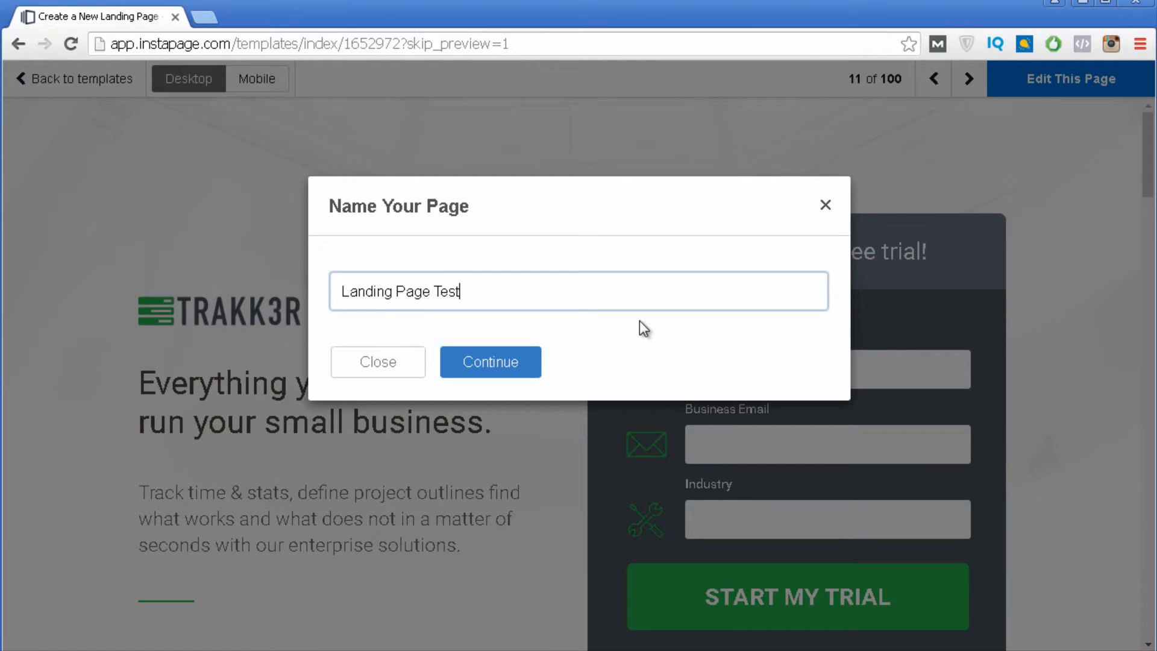
left_click(529, 365)
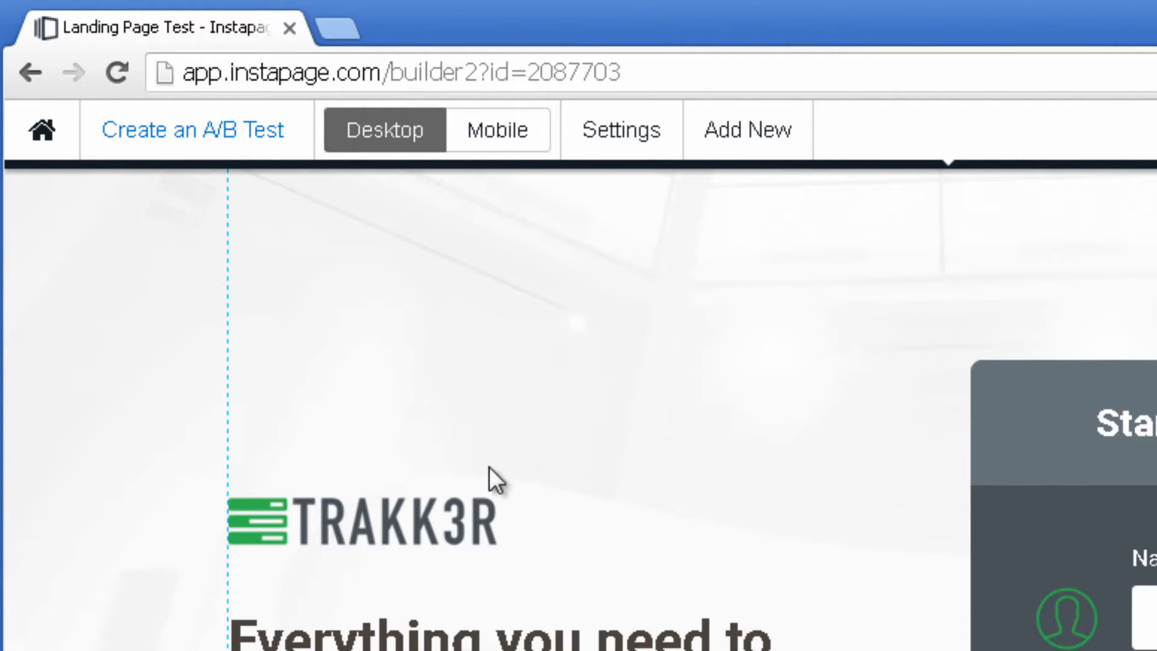
- View the mobile layout of the page in the builder and switch back to the desktop layout
left_click(425, 462)
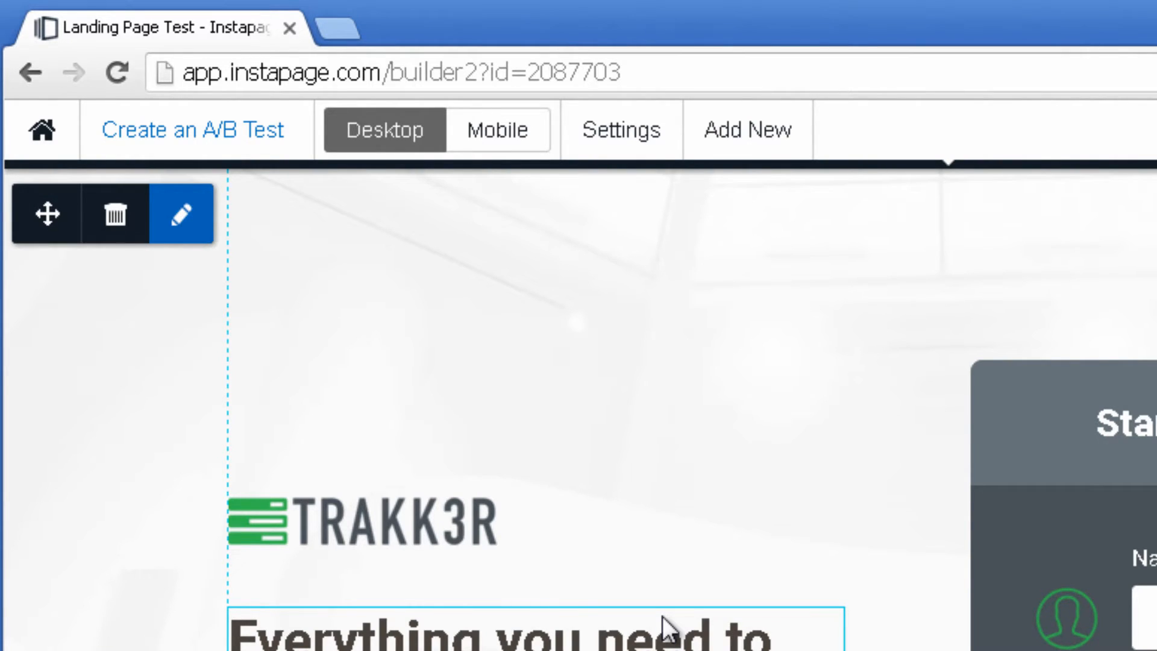
left_click(395, 148)
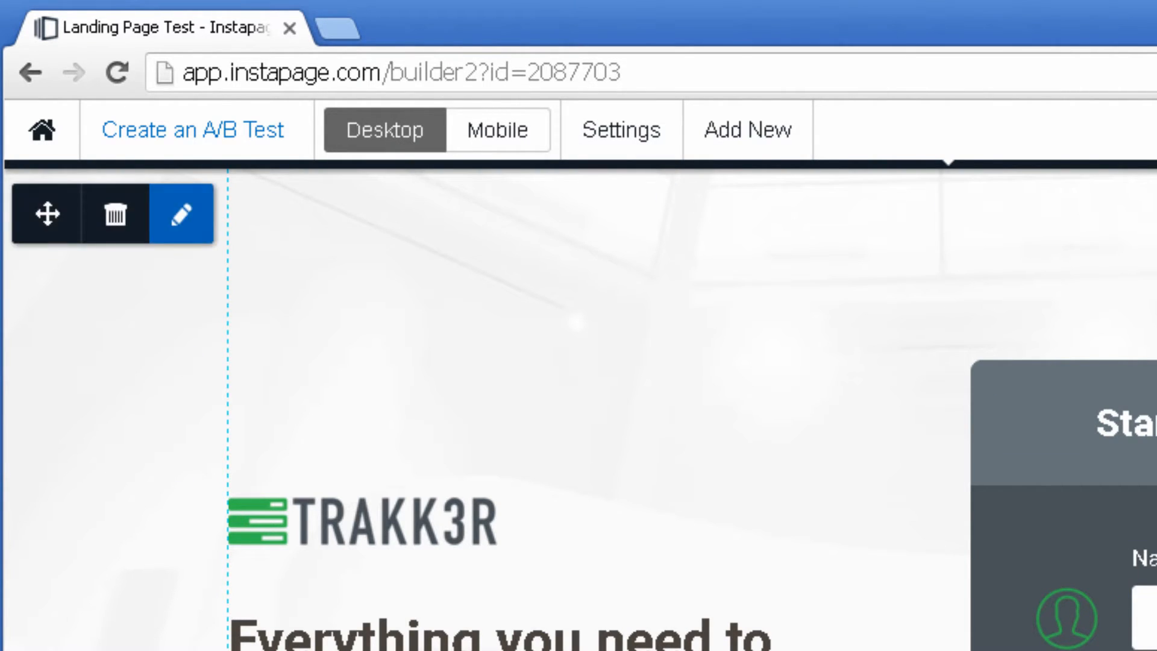
left_click(505, 145)
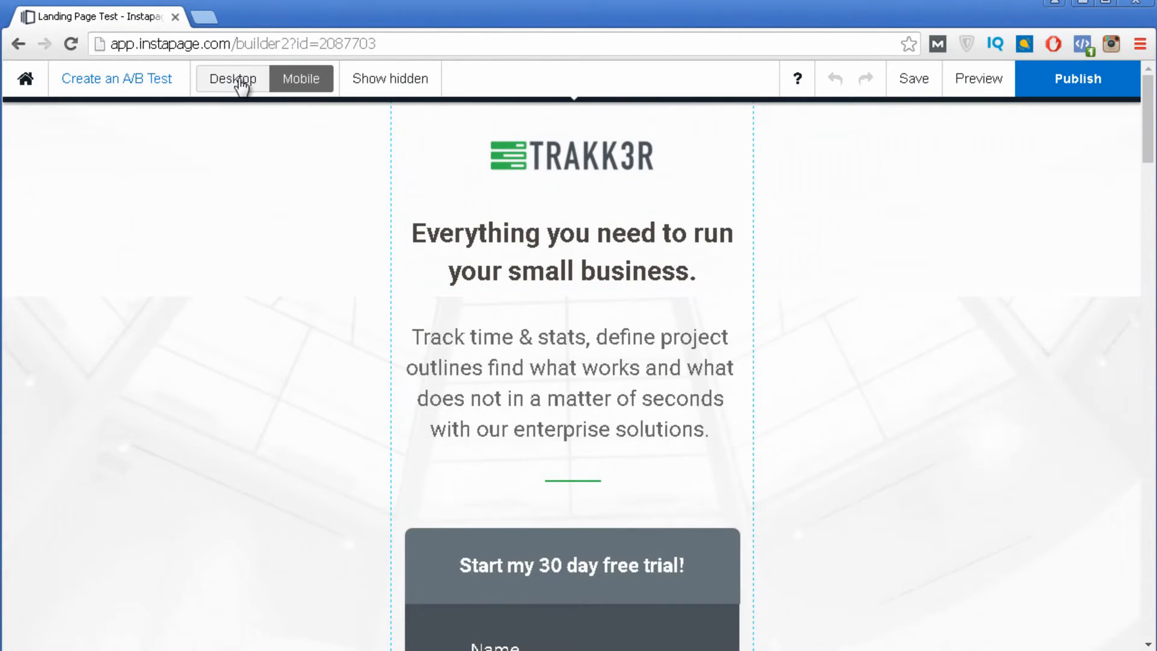
left_click(238, 82)
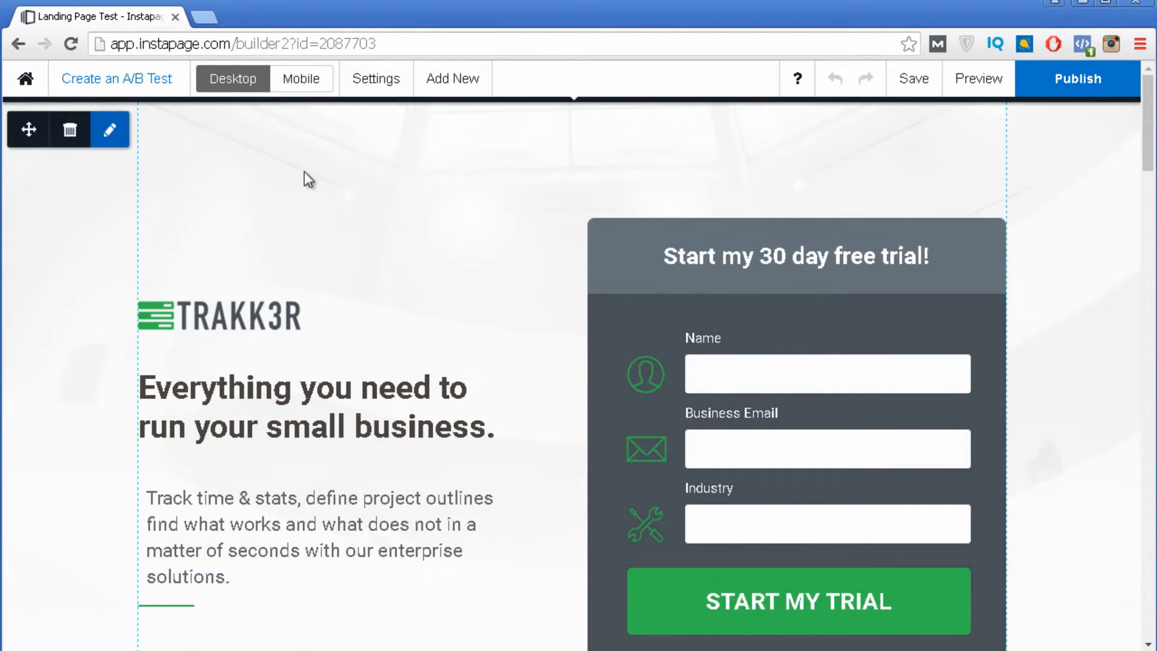
- Set the page's background color to bright red (#ff0404) in the page settings
left_click(377, 93)
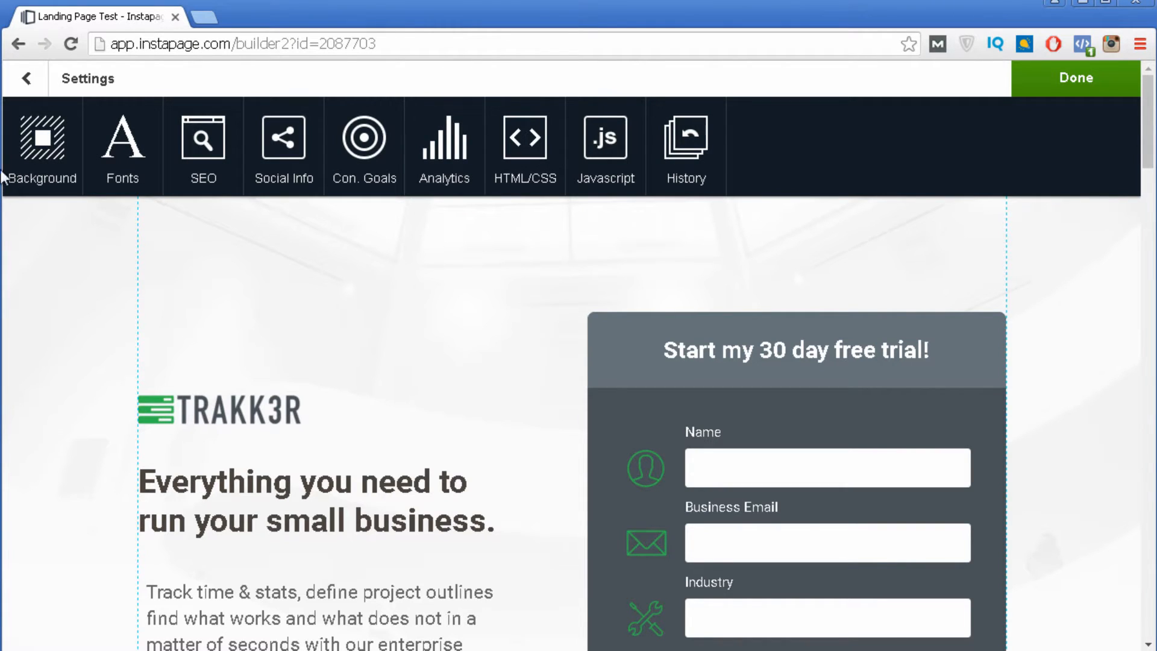
left_click(52, 143)
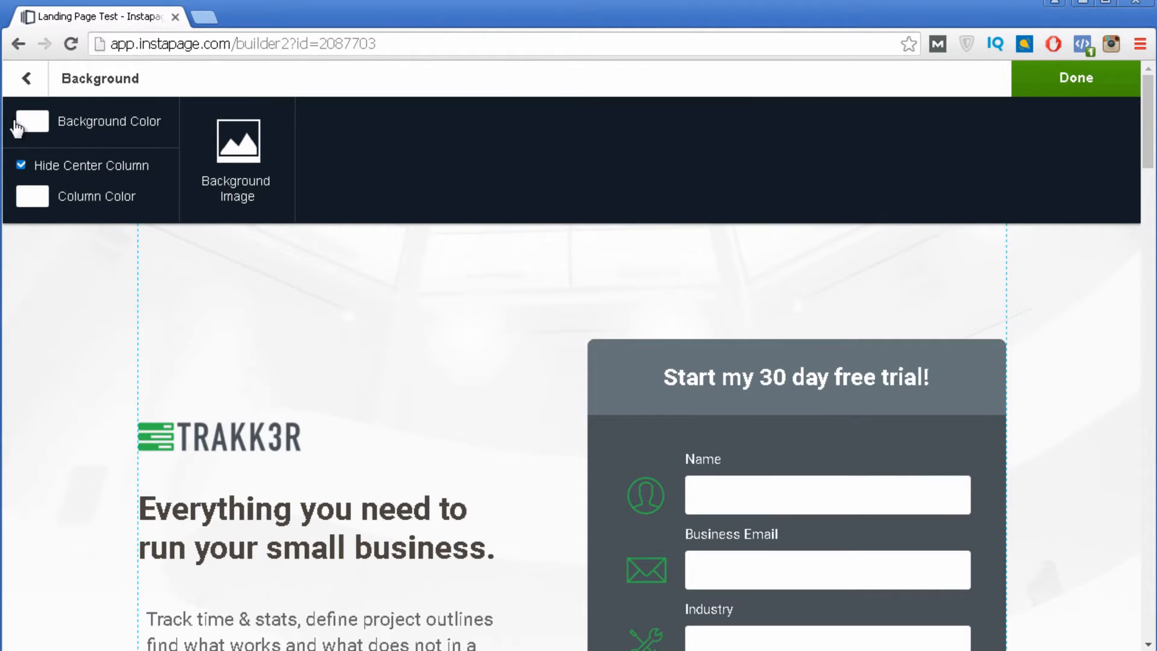
left_click(30, 123)
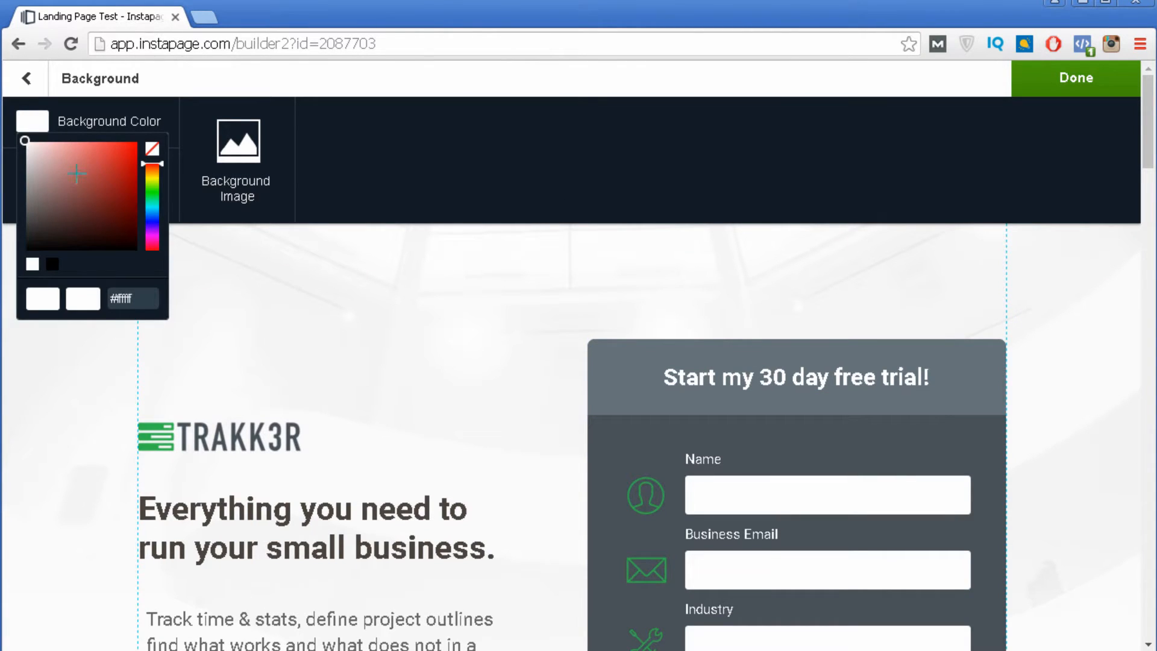
left_click(135, 142)
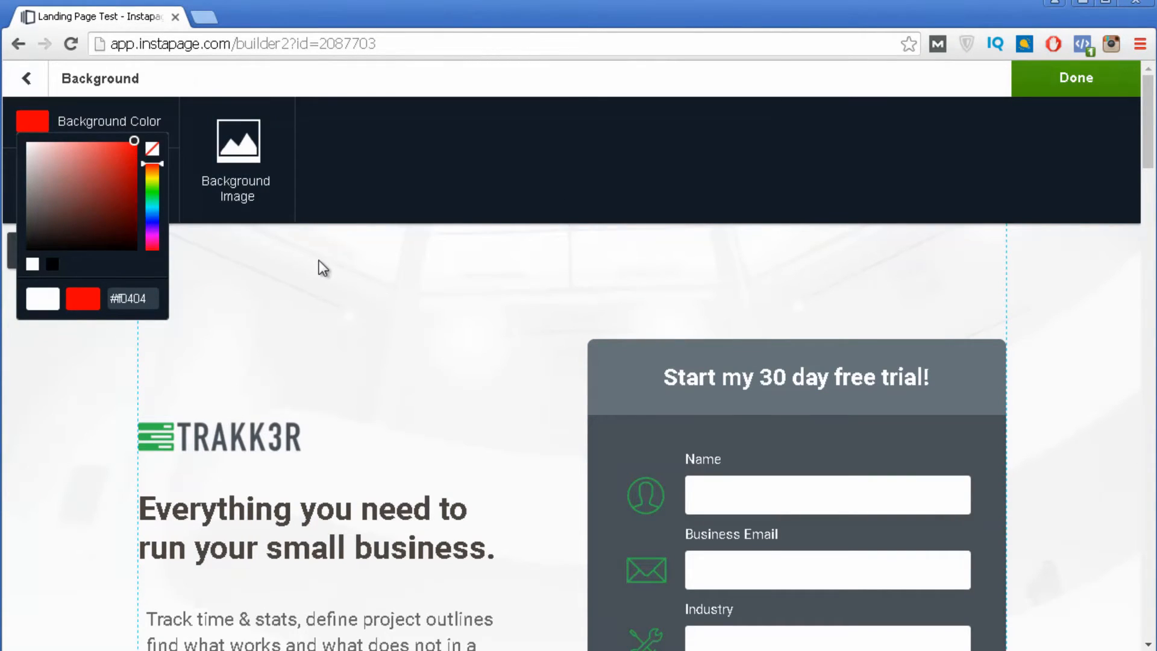
left_click(322, 267)
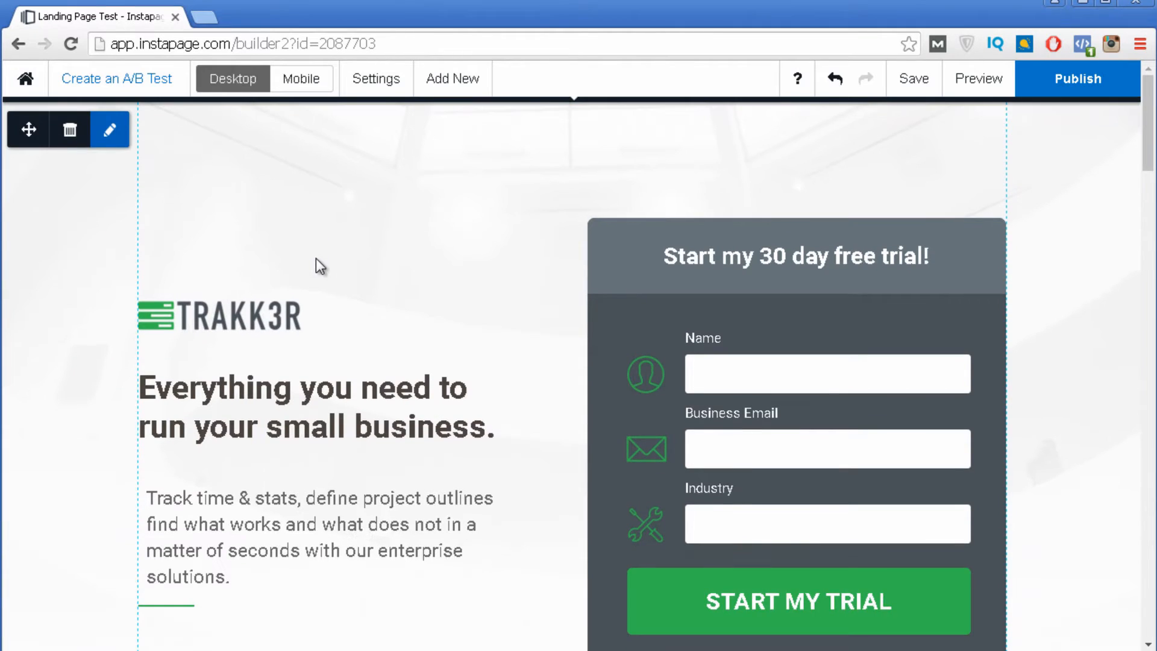
- Try red as the center column color in the background settings, and settle on a near-white shade
left_click(411, 94)
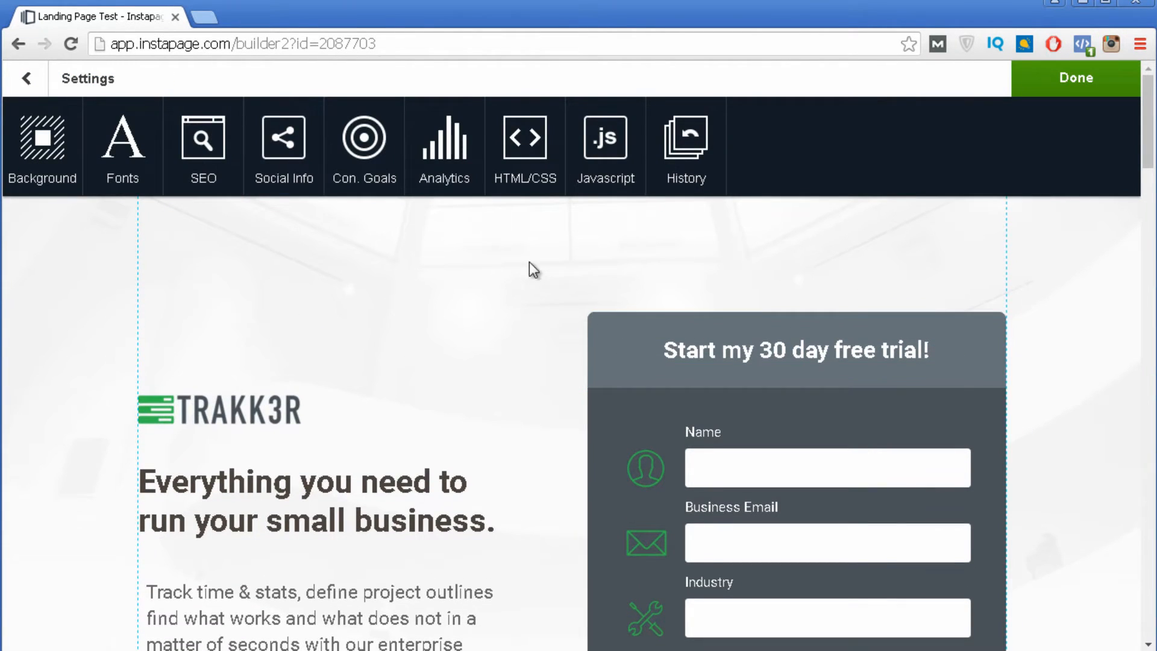
left_click(65, 159)
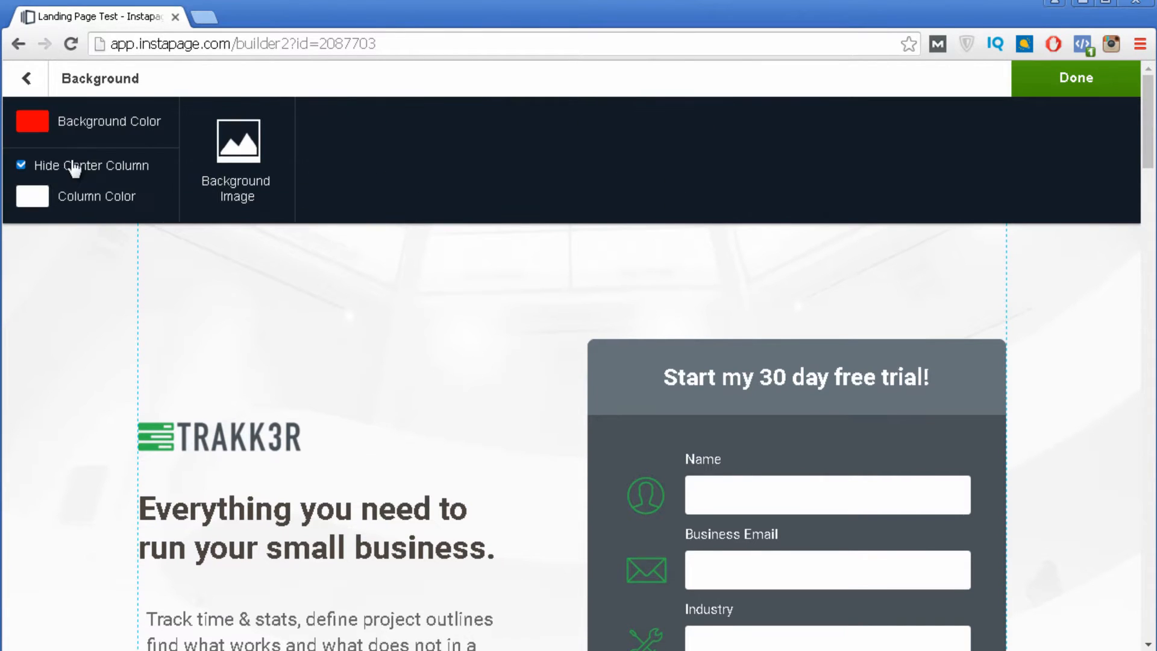
left_click(41, 200)
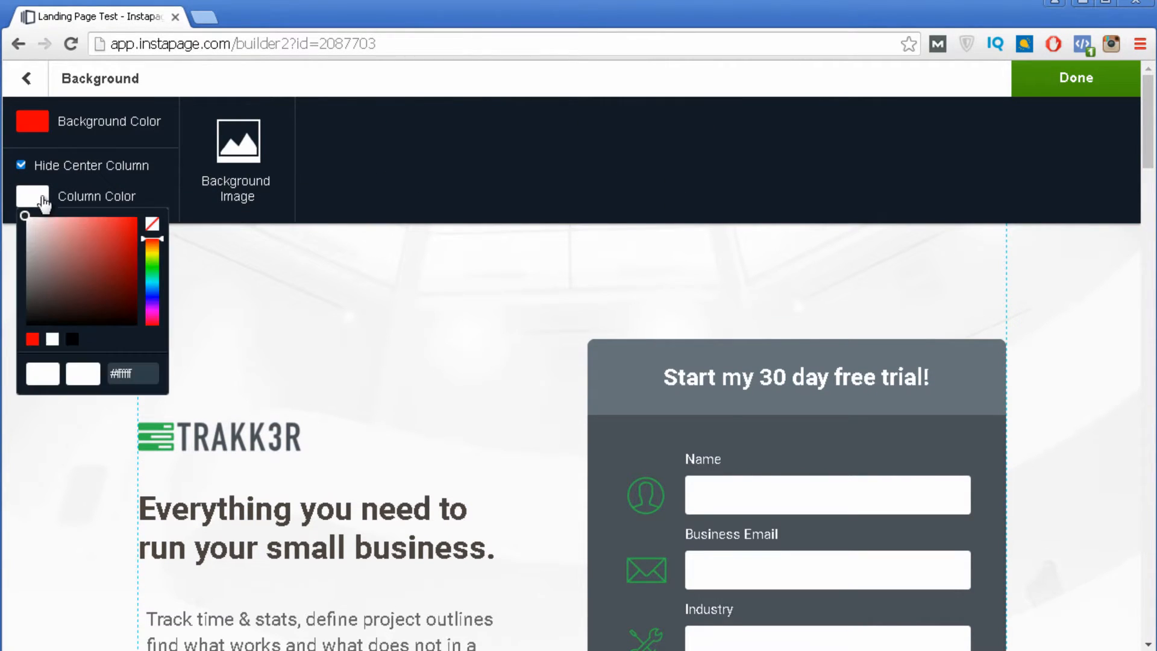
left_click(135, 218)
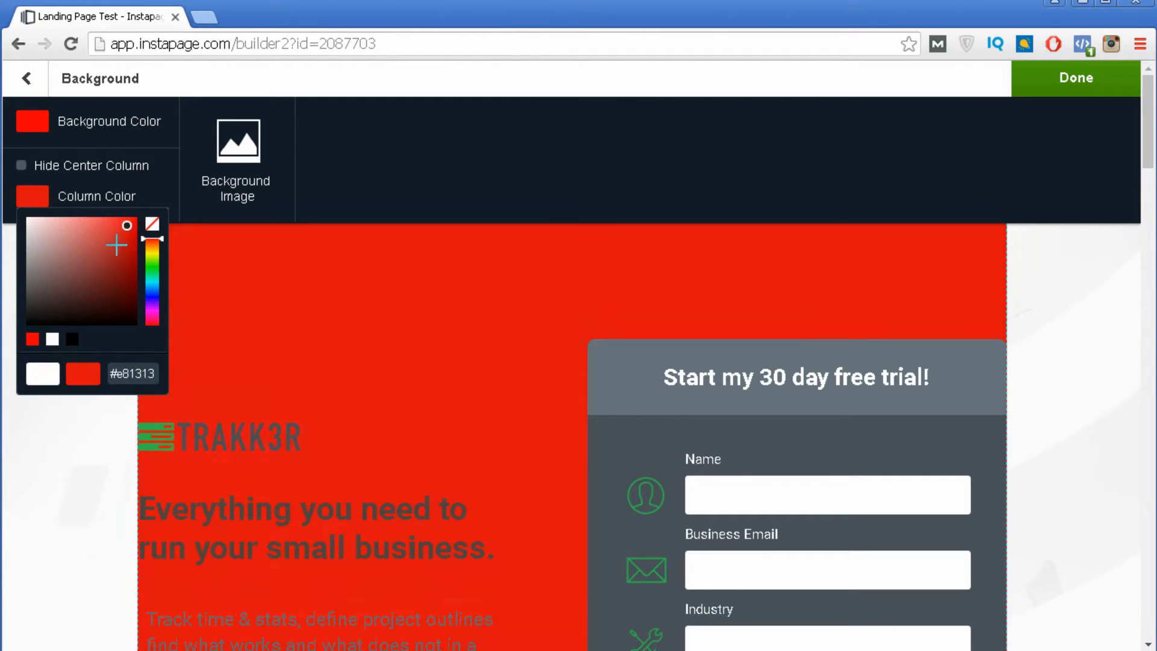
left_click(78, 298)
mouse_move(63, 310)
left_mouse_down()
mouse_move(24, 279)
mouse_move(22, 329)
mouse_move(31, 216)
left_mouse_up()
left_click(297, 279)
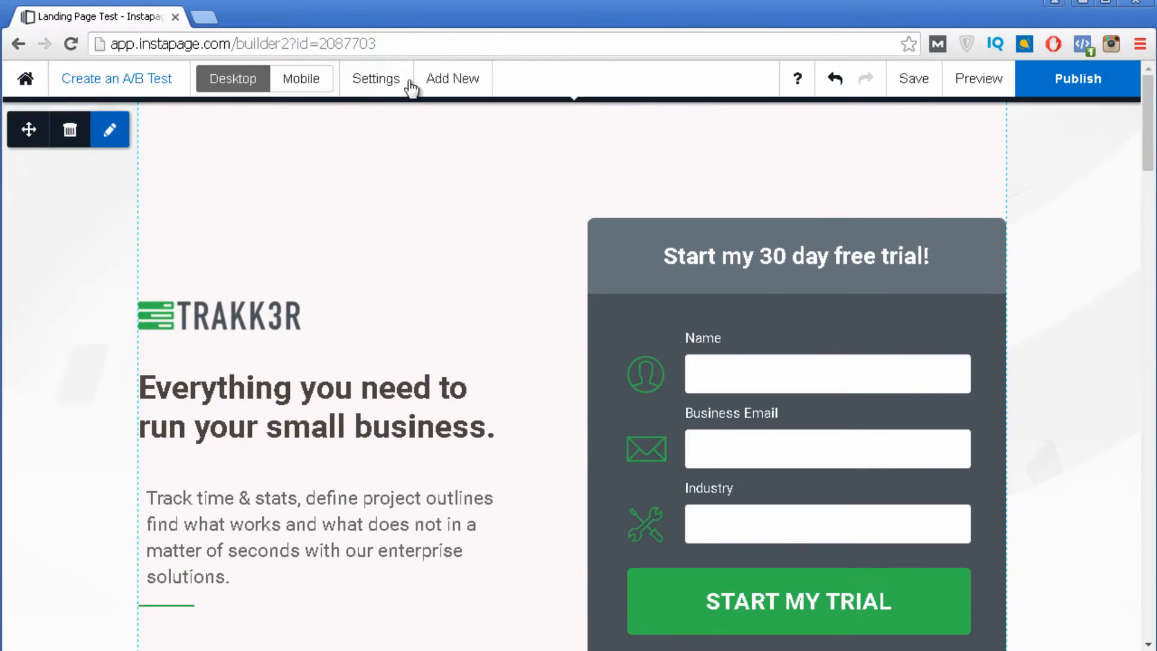
- Browse the background image choices in the Bigstock Library, including the Abstract category, and close the image chooser without choosing one
left_click(375, 80)
left_click(40, 138)
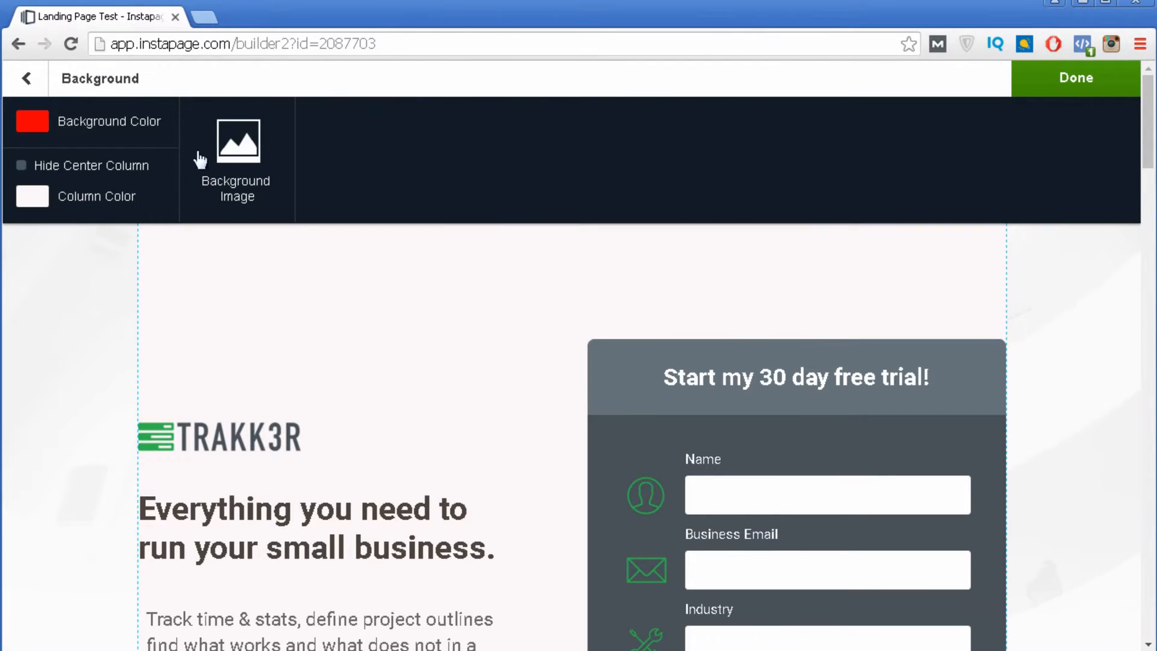
left_click(233, 143)
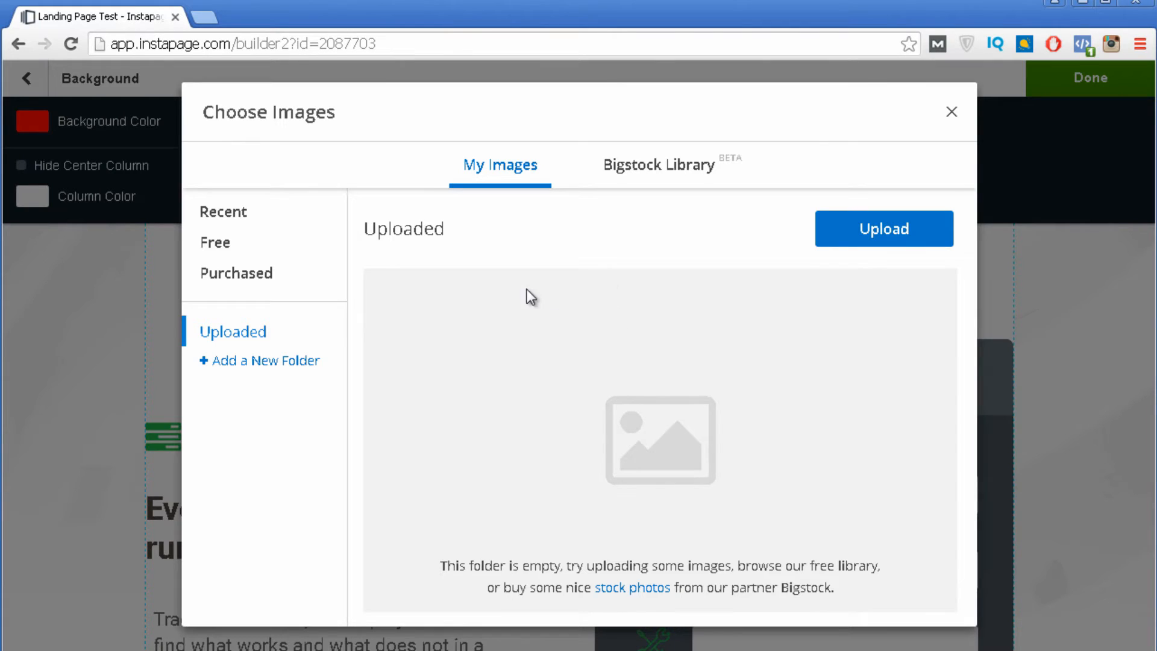
left_click(661, 180)
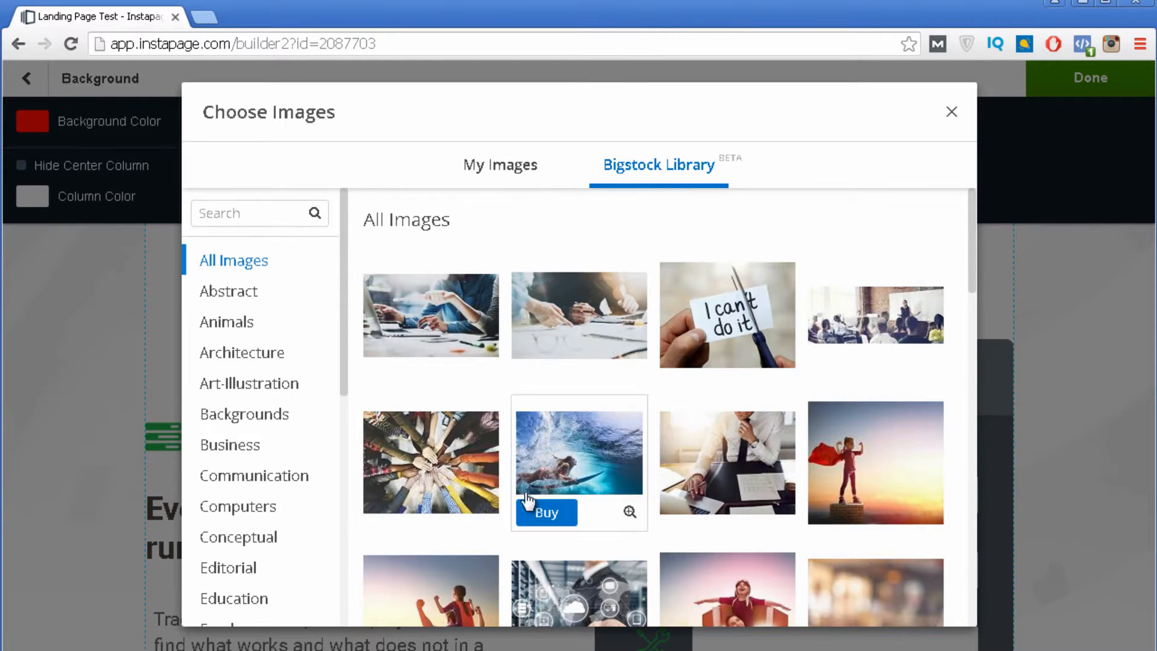
left_click(859, 450)
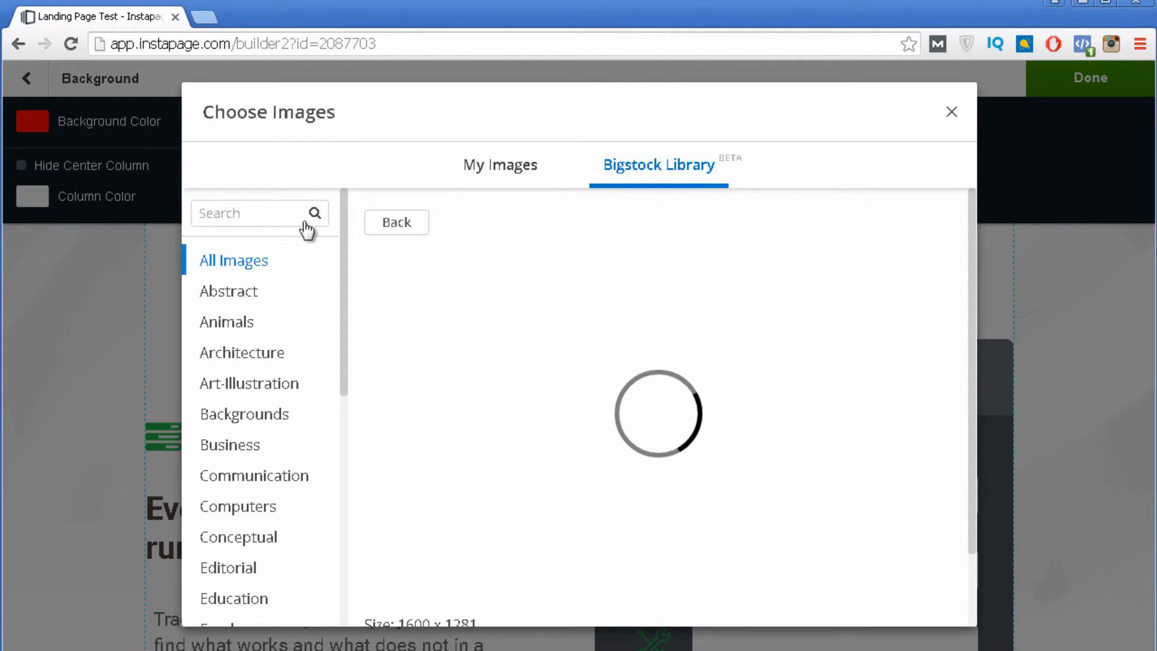
left_click(238, 295)
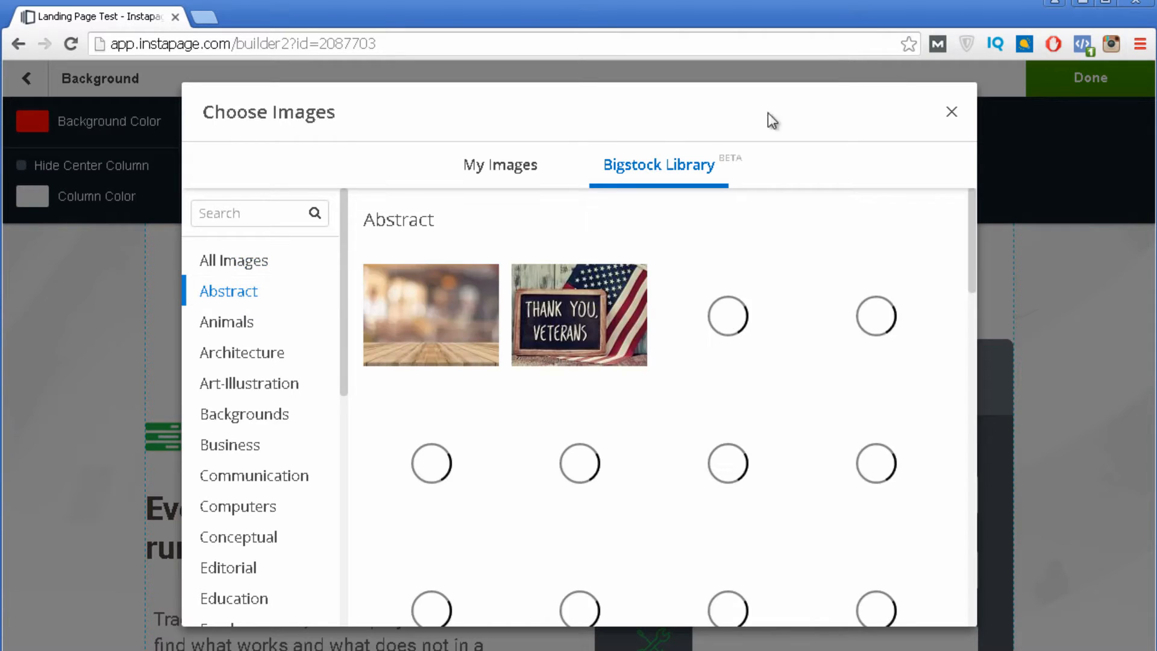
mouse_move(542, 296)
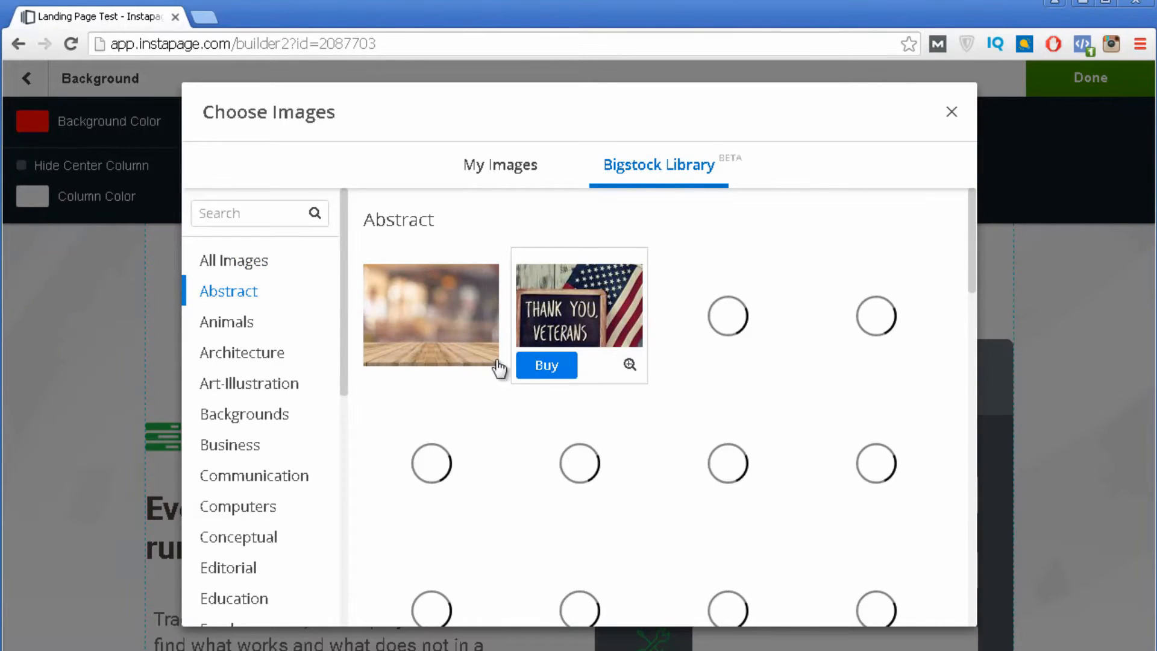
left_click(954, 114)
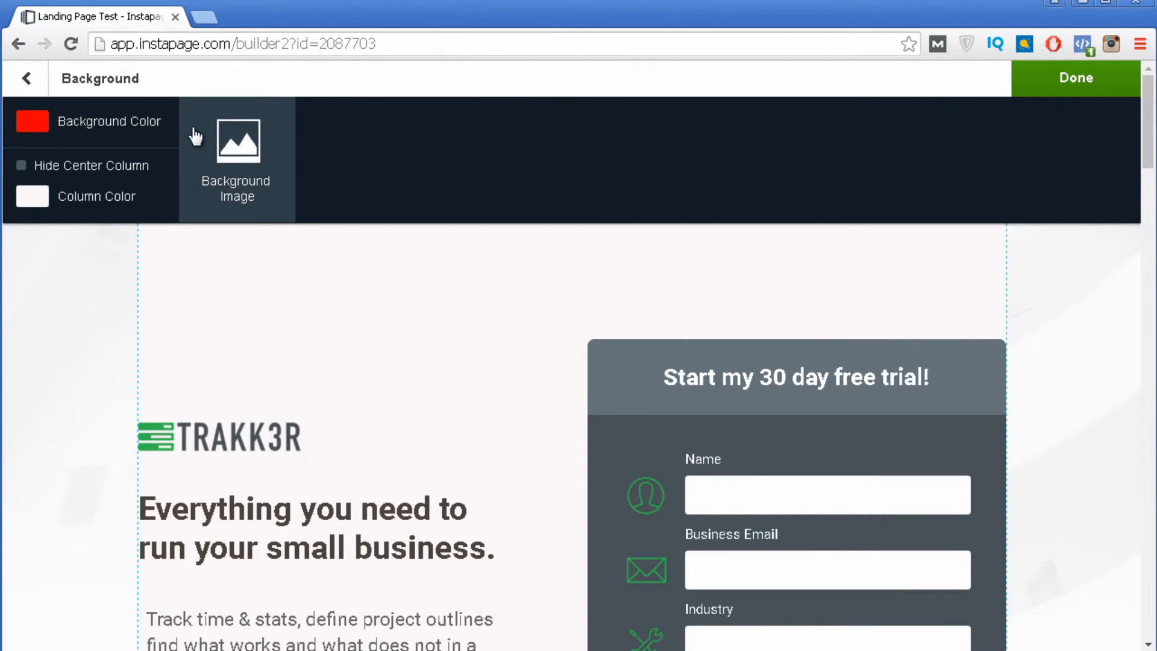
- Set the page's headline font to Open Sans with the Bold weight in the custom font settings
scroll(542, 393, "down", 7)
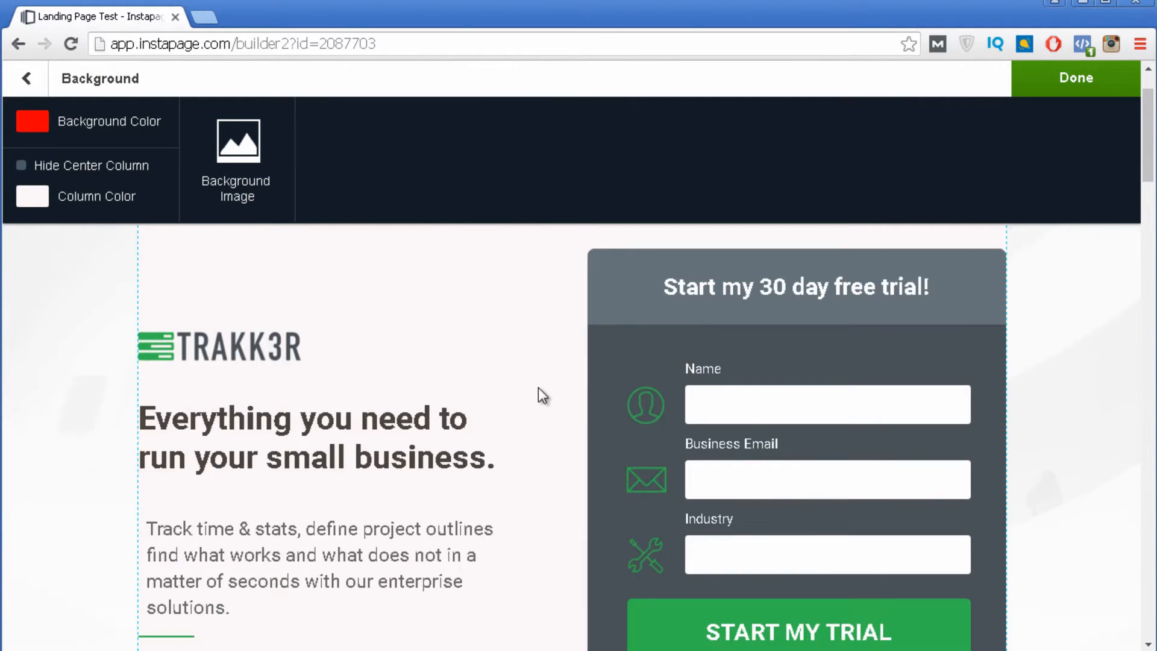
scroll(539, 389, "up", 7)
left_click(26, 79)
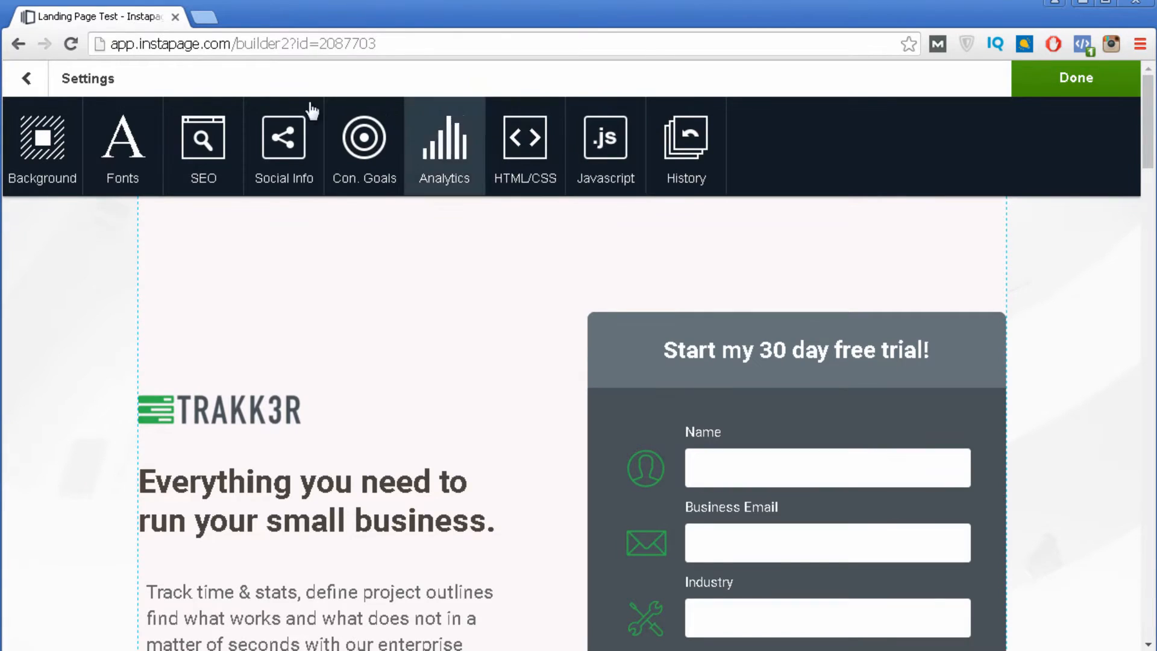
left_click(124, 130)
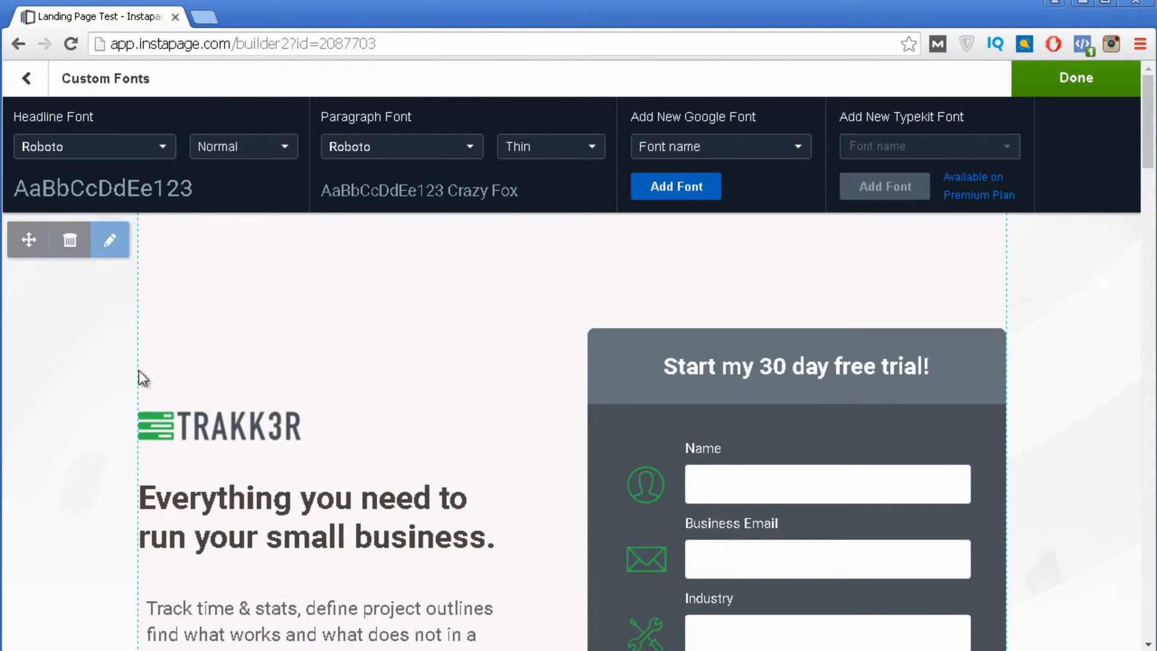
scroll(169, 331, "down", 4)
scroll(176, 295, "down", 8)
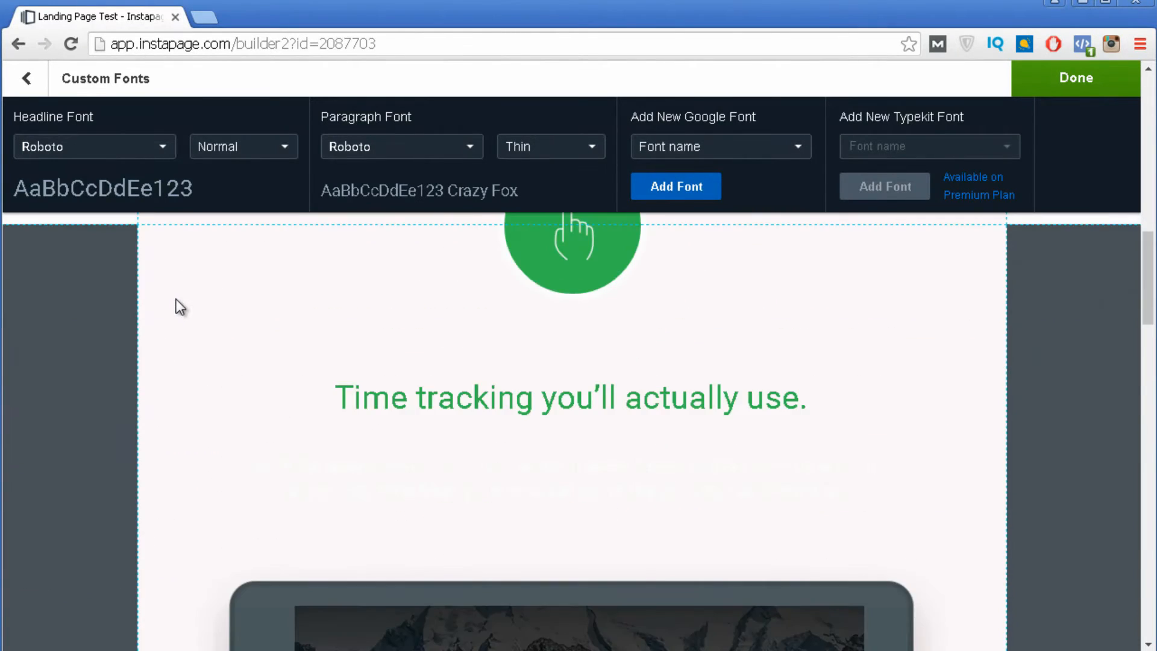
scroll(178, 299, "up", 12)
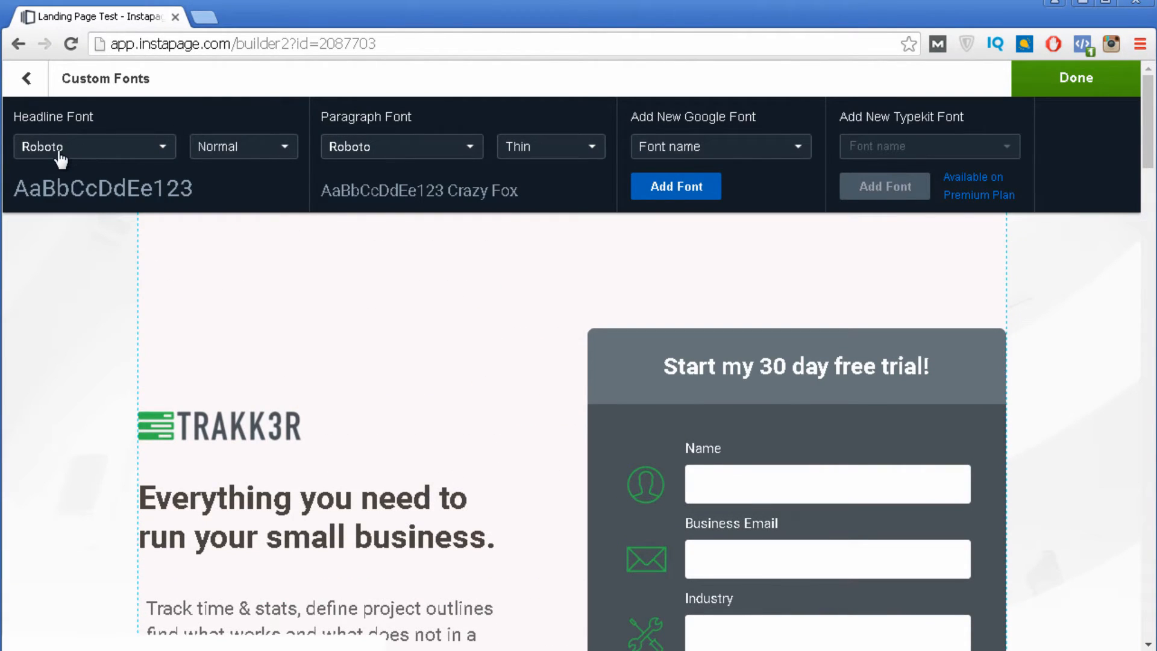
left_click(58, 154)
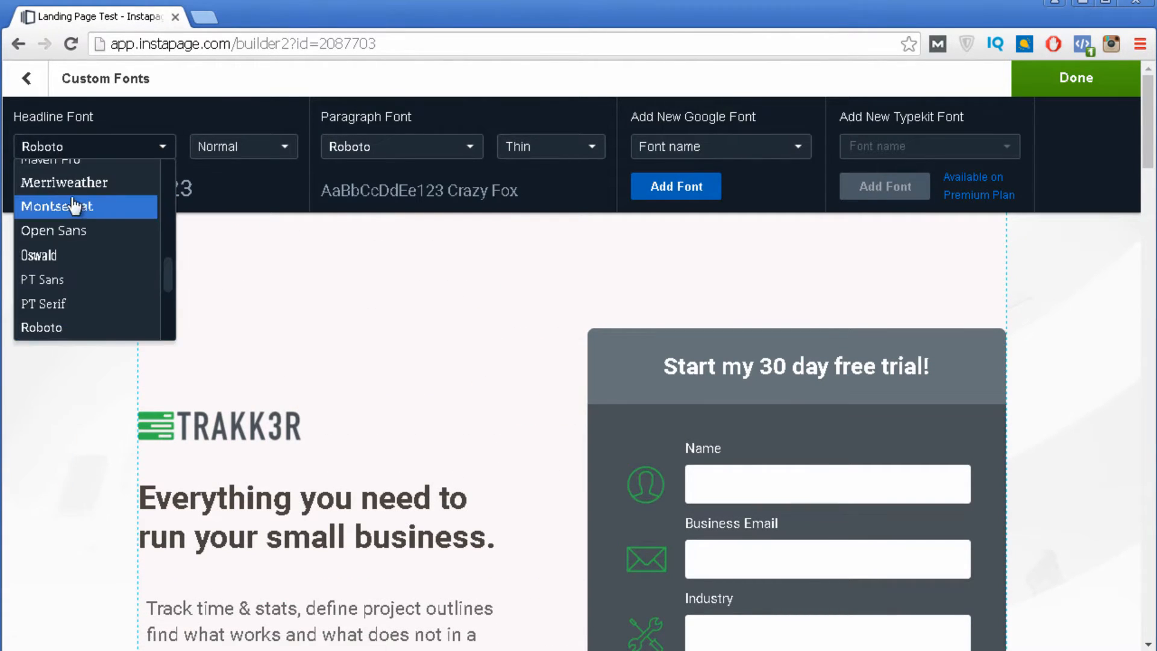
left_click(77, 238)
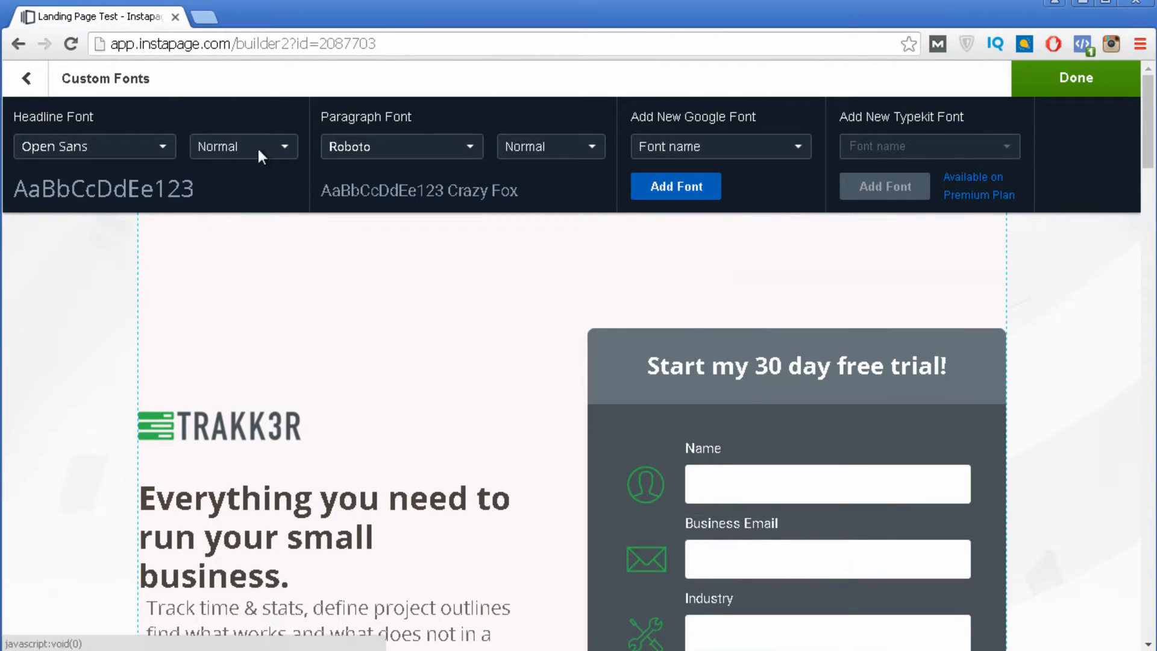
left_click(258, 146)
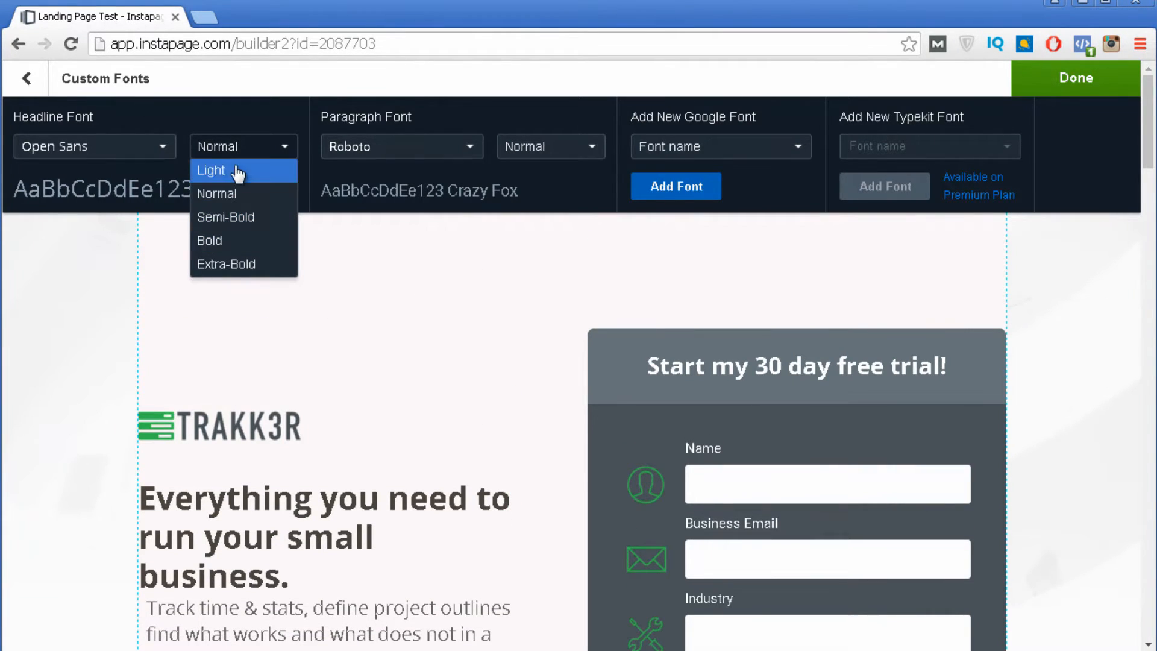
left_click(232, 241)
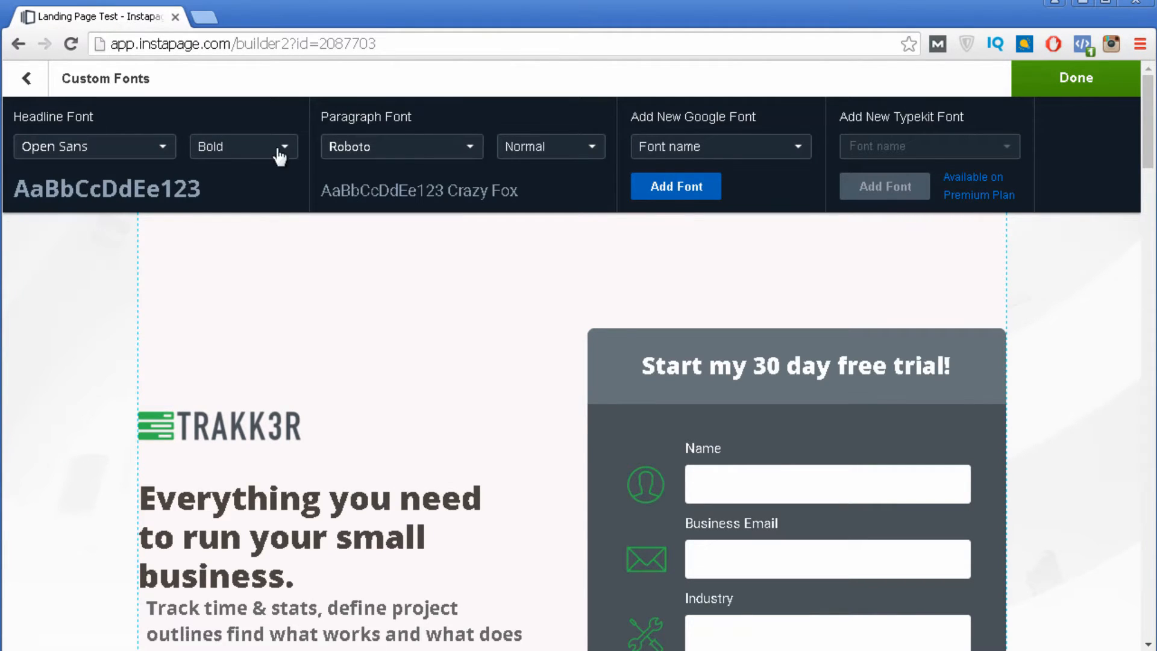
- Set the paragraph font to Open Sans with the Bold weight and review the text down the page
left_click(385, 146)
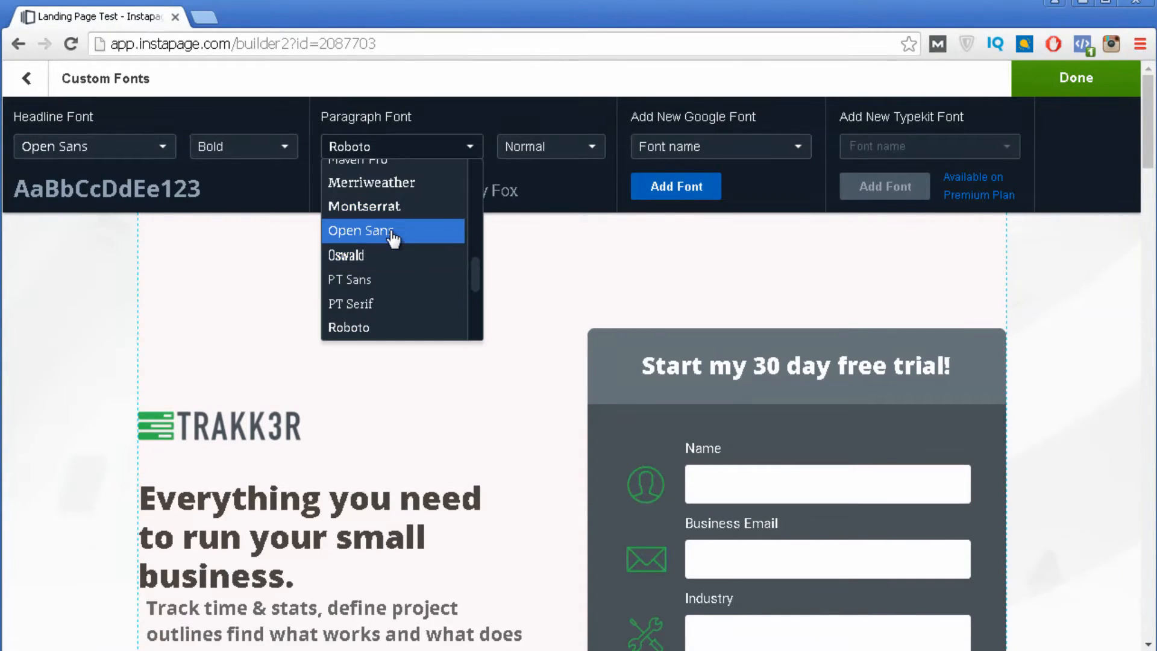
left_click(421, 233)
scroll(421, 240, "down", 1)
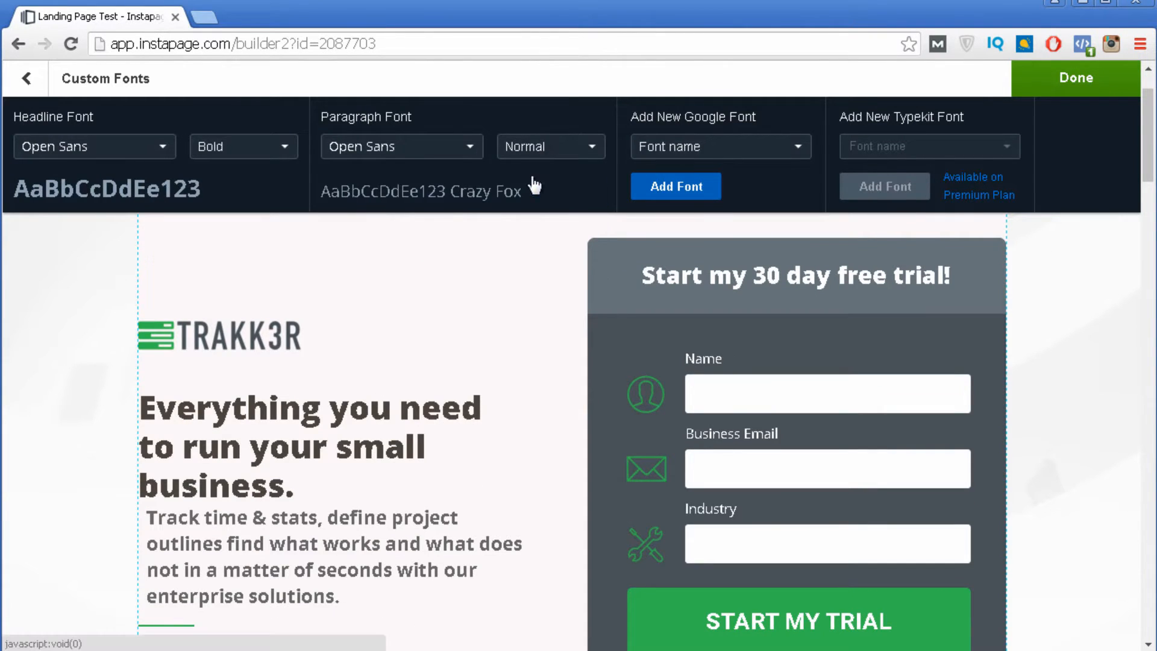
left_click(543, 150)
left_click(526, 240)
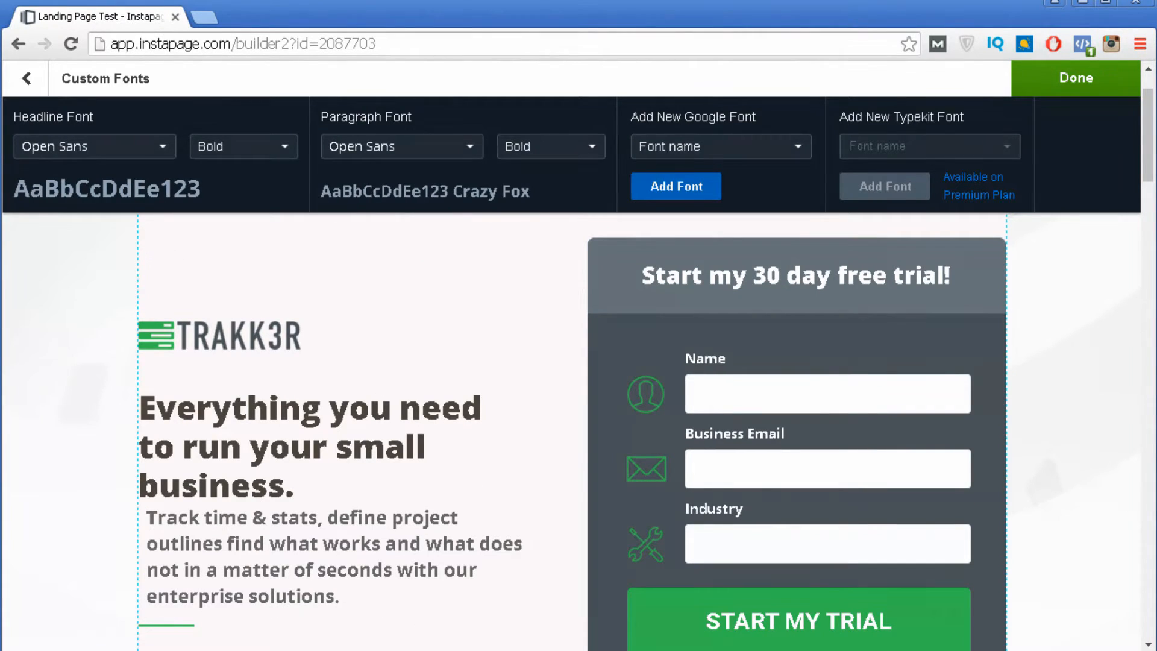
scroll(581, 364, "down", 3)
scroll(359, 311, "down", 10)
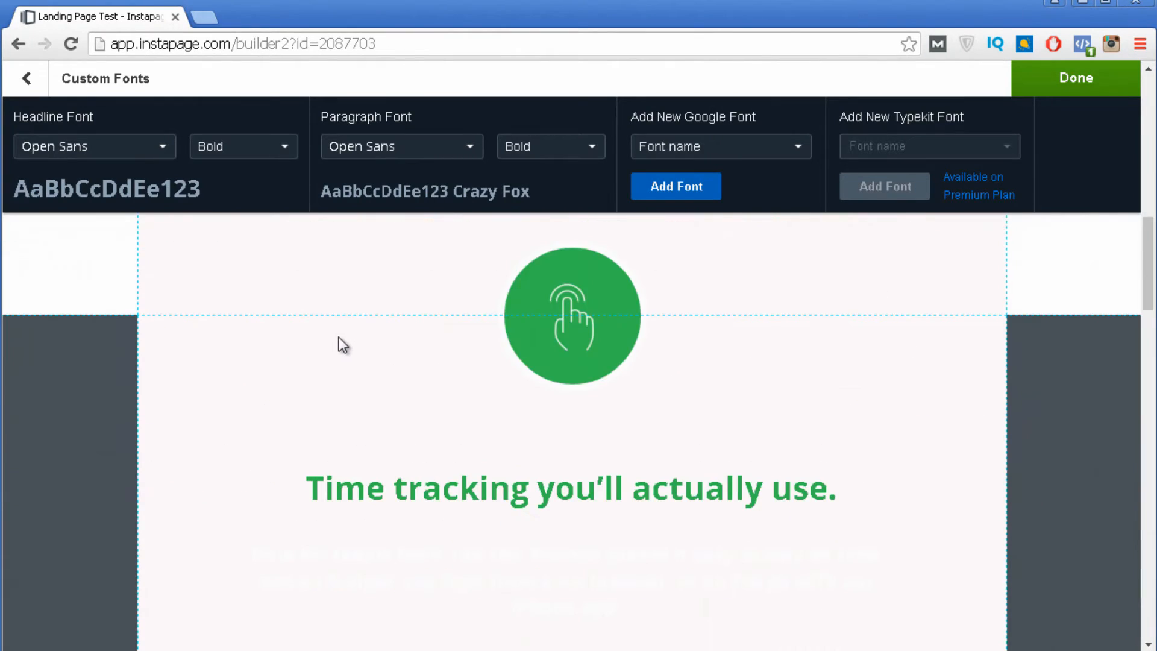
scroll(330, 345, "up", 12)
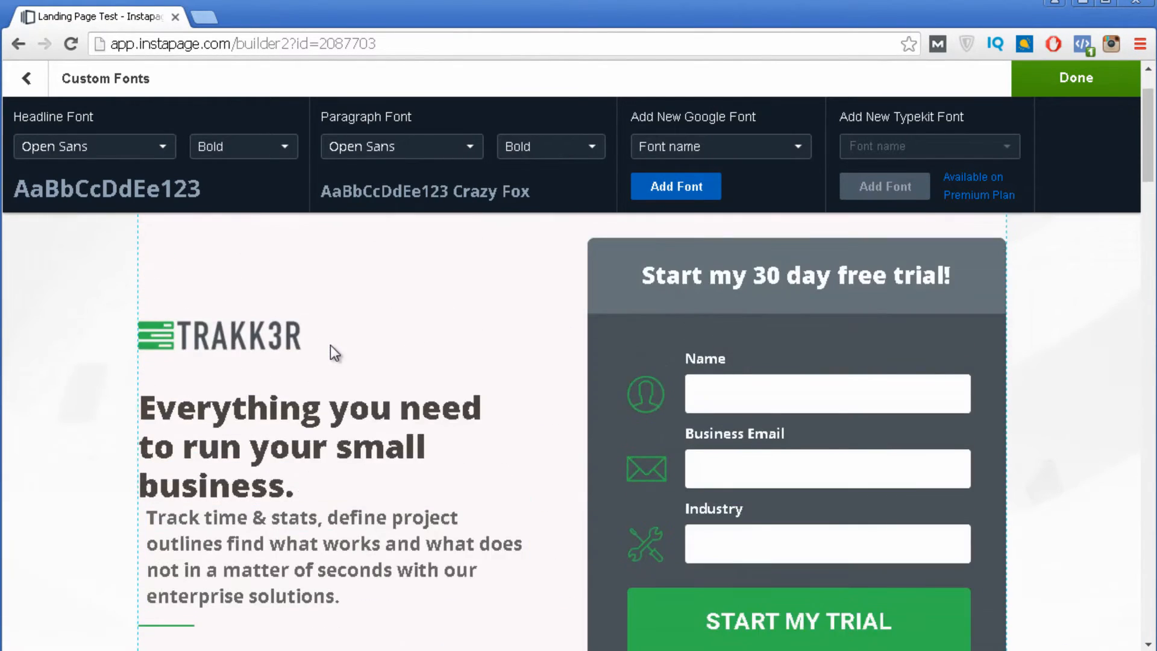
- Examine the Social Info, Analytics and Conversion Goals settings of the page, and return to the main builder view
left_click(26, 77)
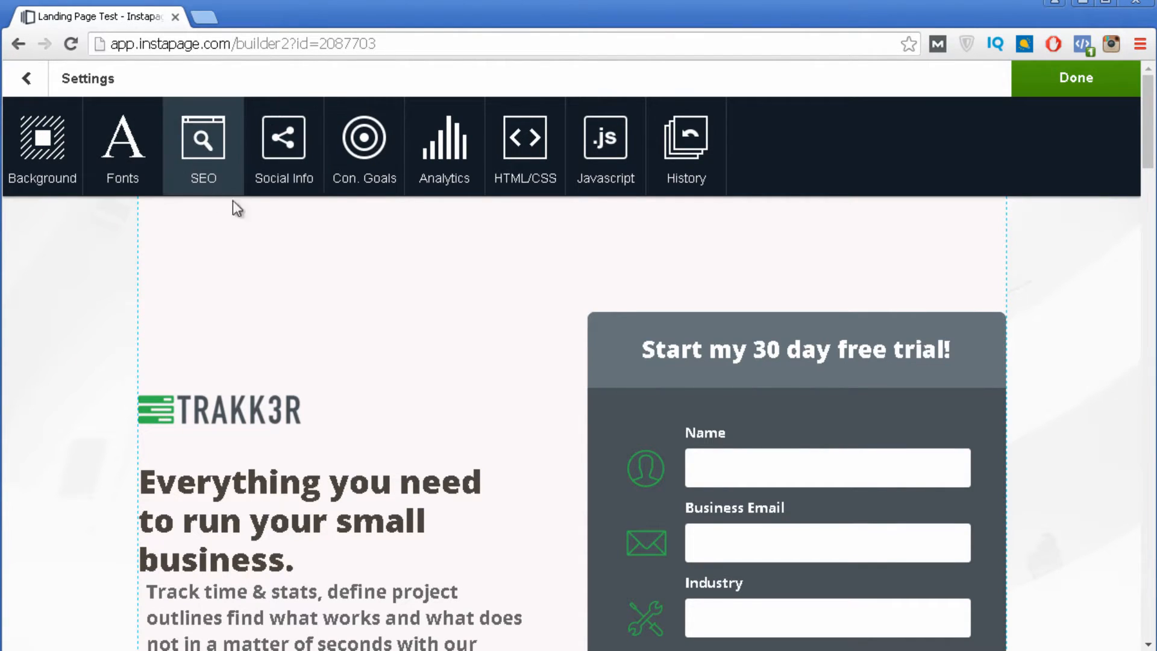
left_click(293, 147)
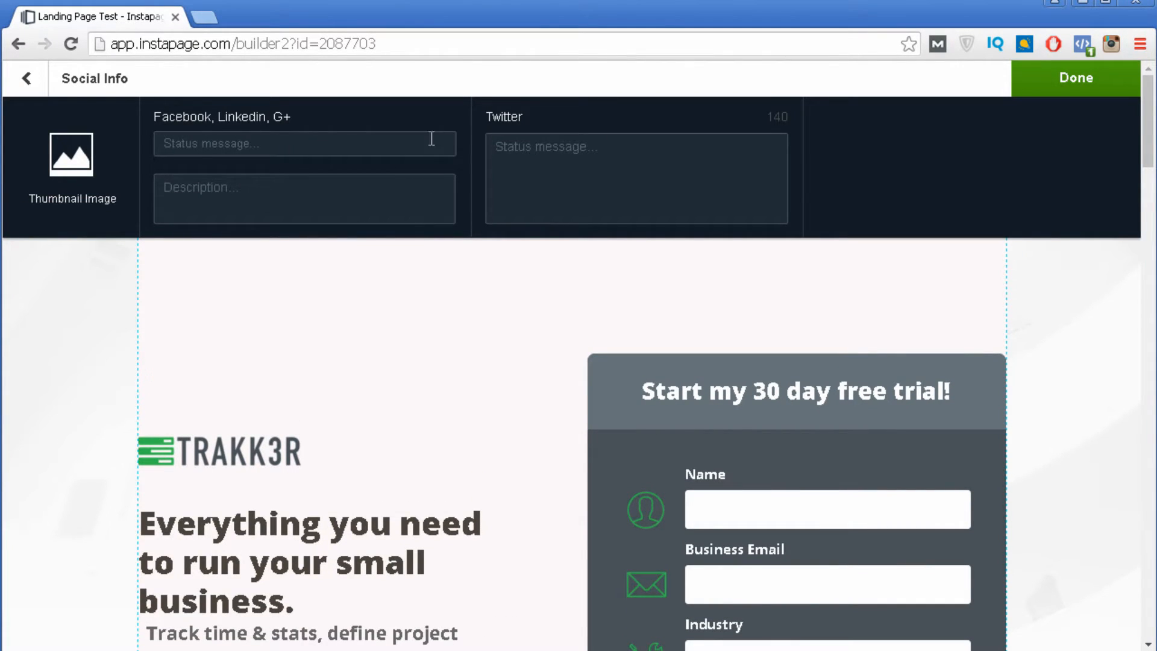
left_click(39, 88)
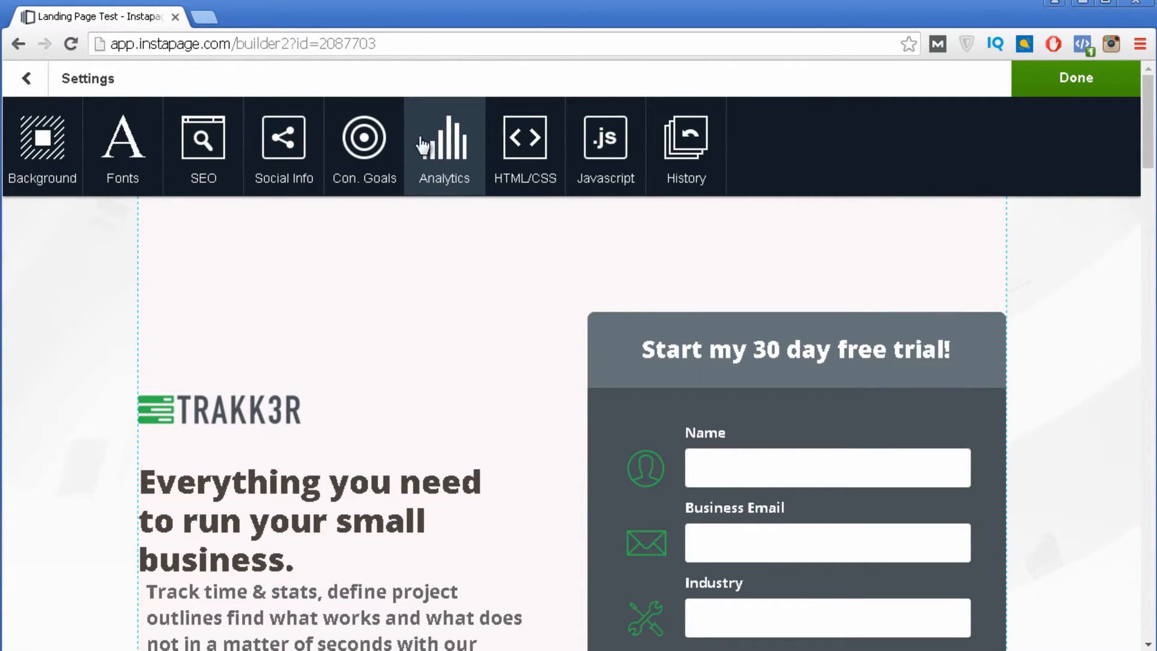
left_click(446, 147)
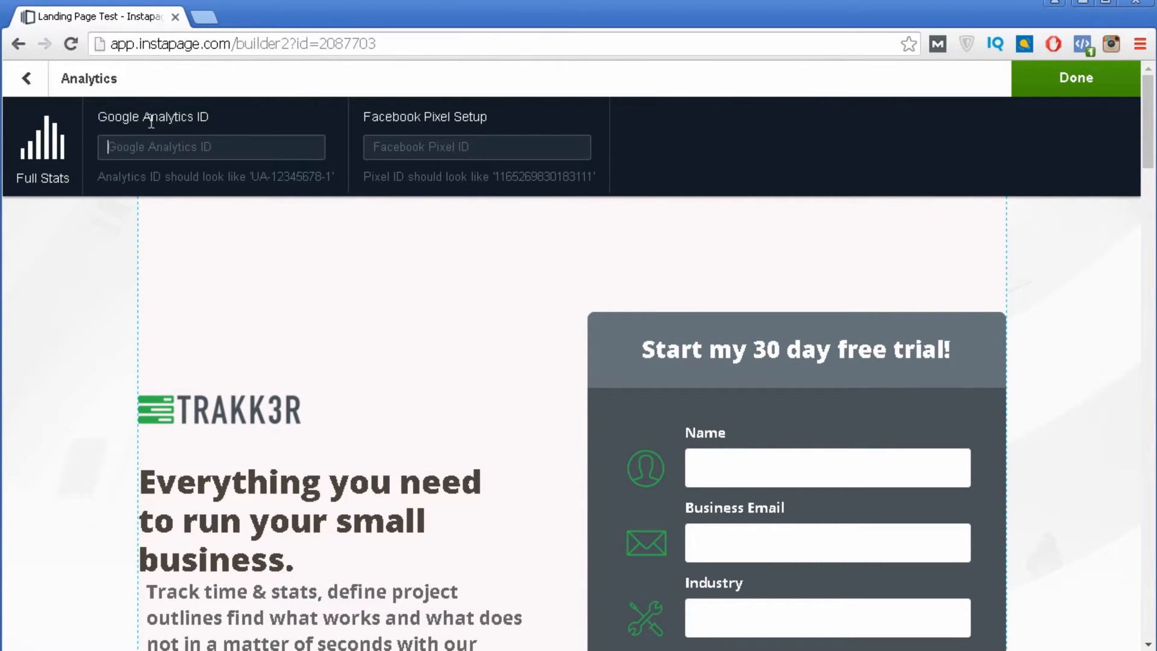
left_click(151, 157)
left_click(26, 78)
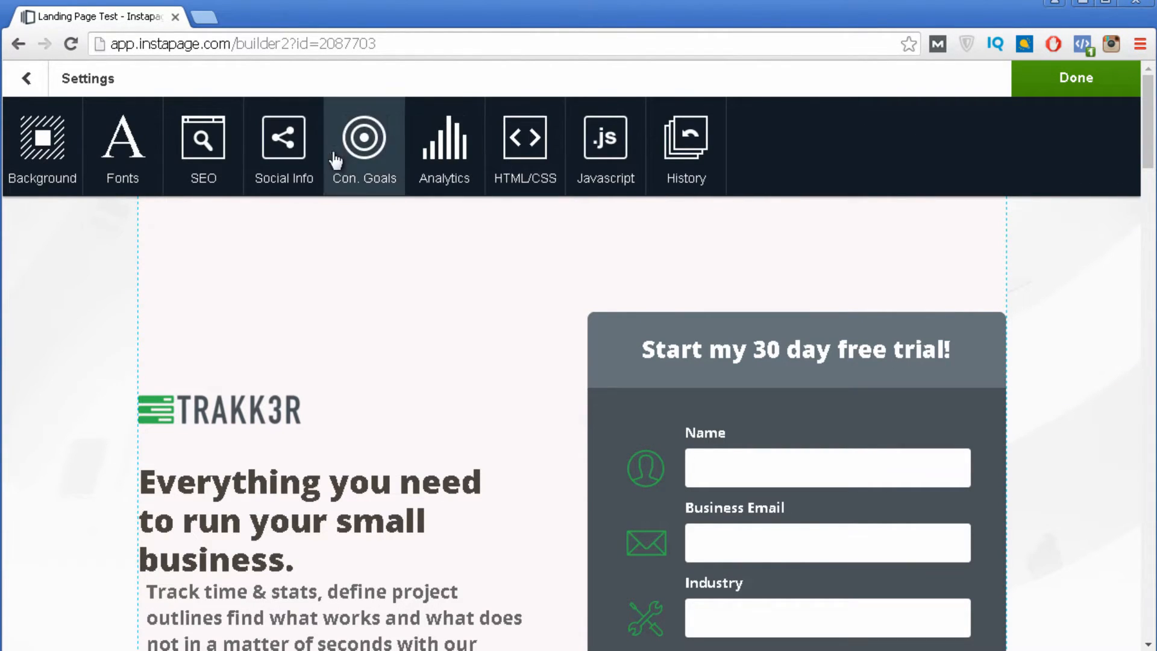
left_click(360, 131)
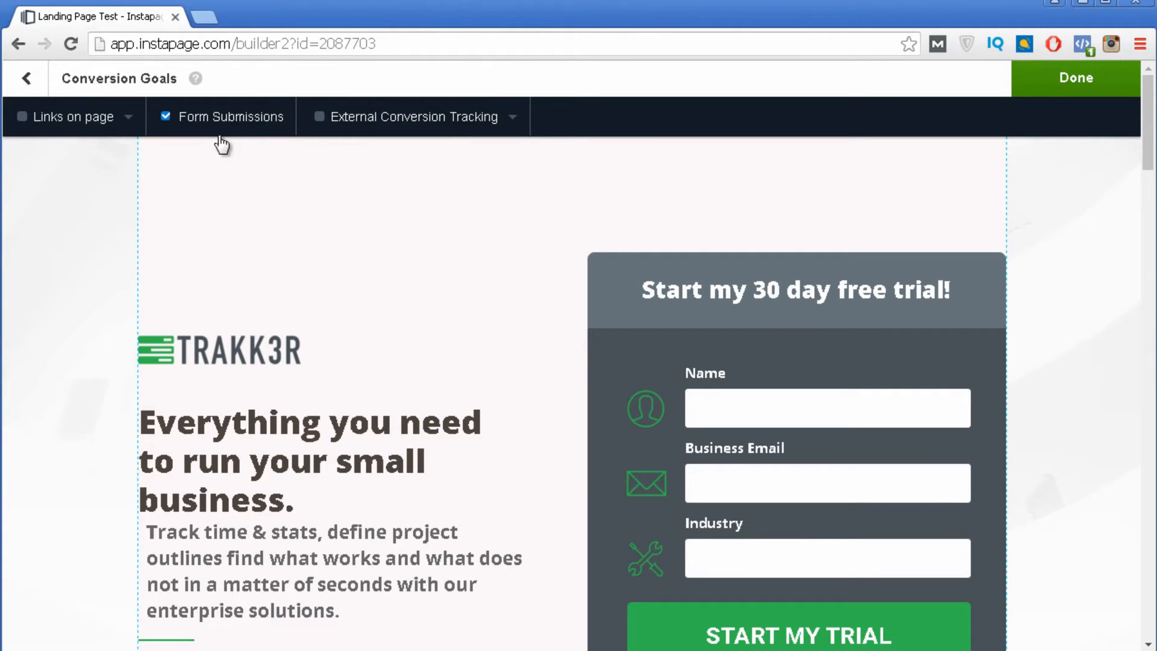
left_click(27, 88)
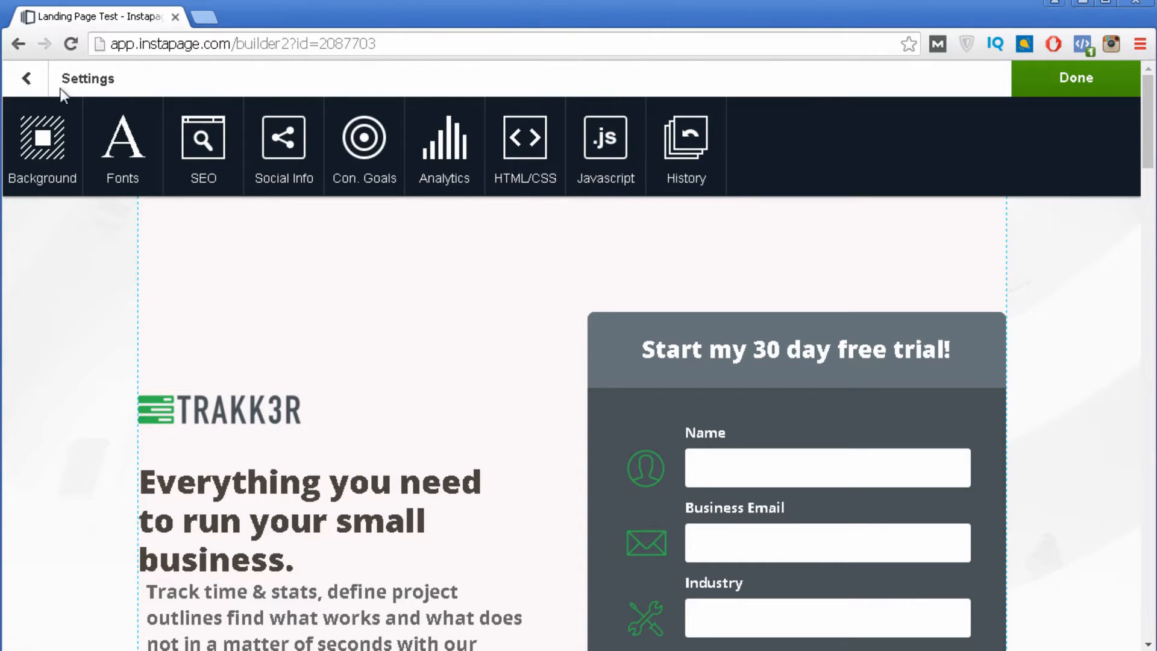
left_click(28, 79)
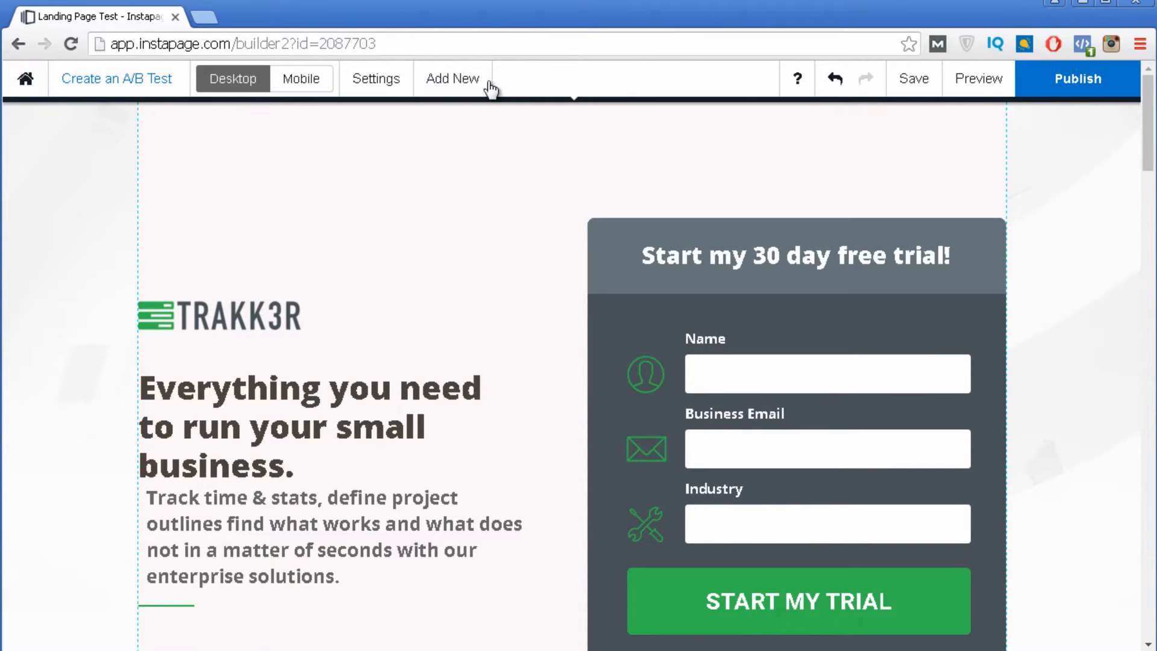
- Add a headline element, move it above the logo and trial form near the page's upper edge, and widen its text box
left_click(465, 99)
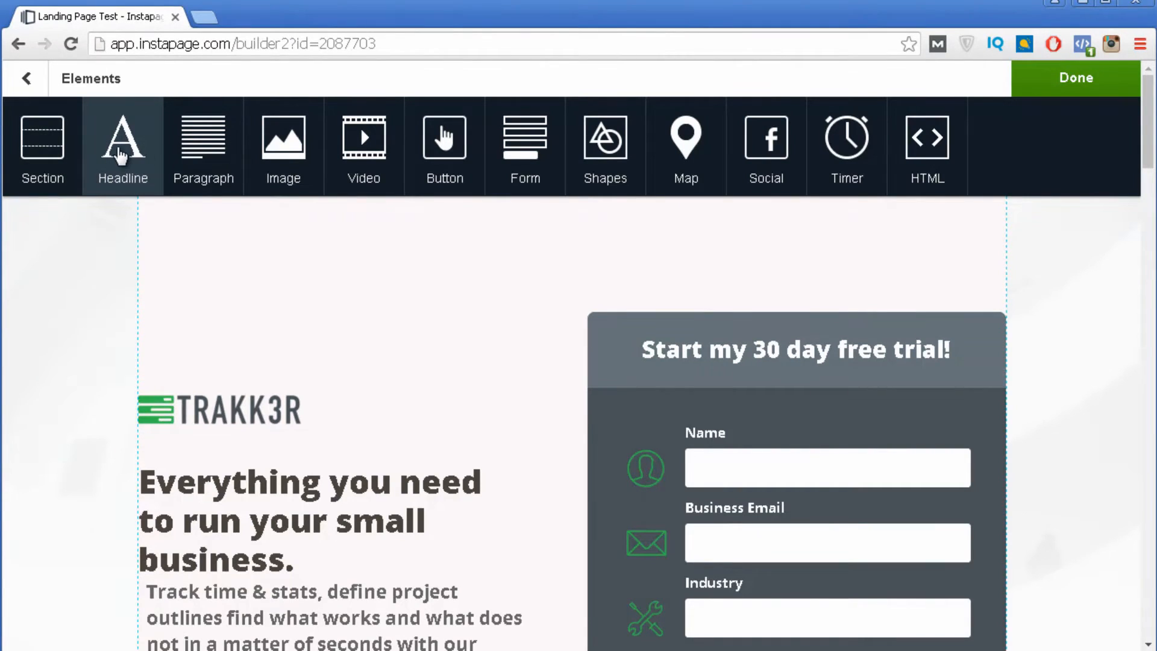
left_click(120, 152)
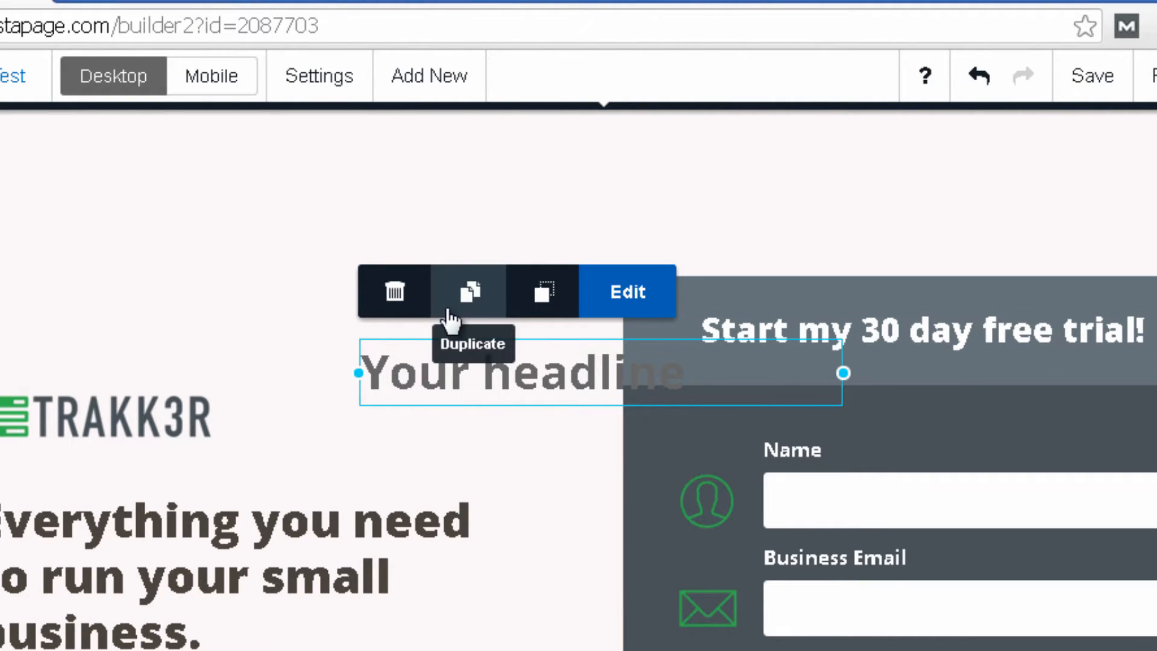
left_click(542, 296)
left_click_drag(537, 364, 367, 171)
left_click_drag(671, 188, 851, 201)
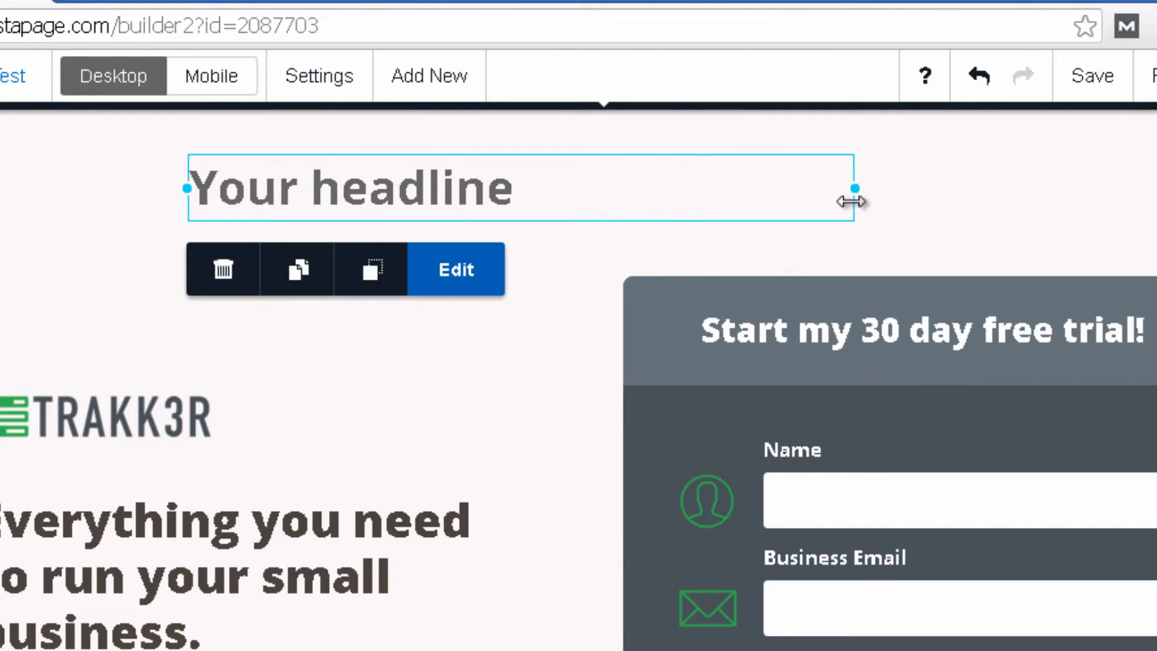
- Open the new headline for text editing and view its heading level options, without changing the level
double_click(482, 196)
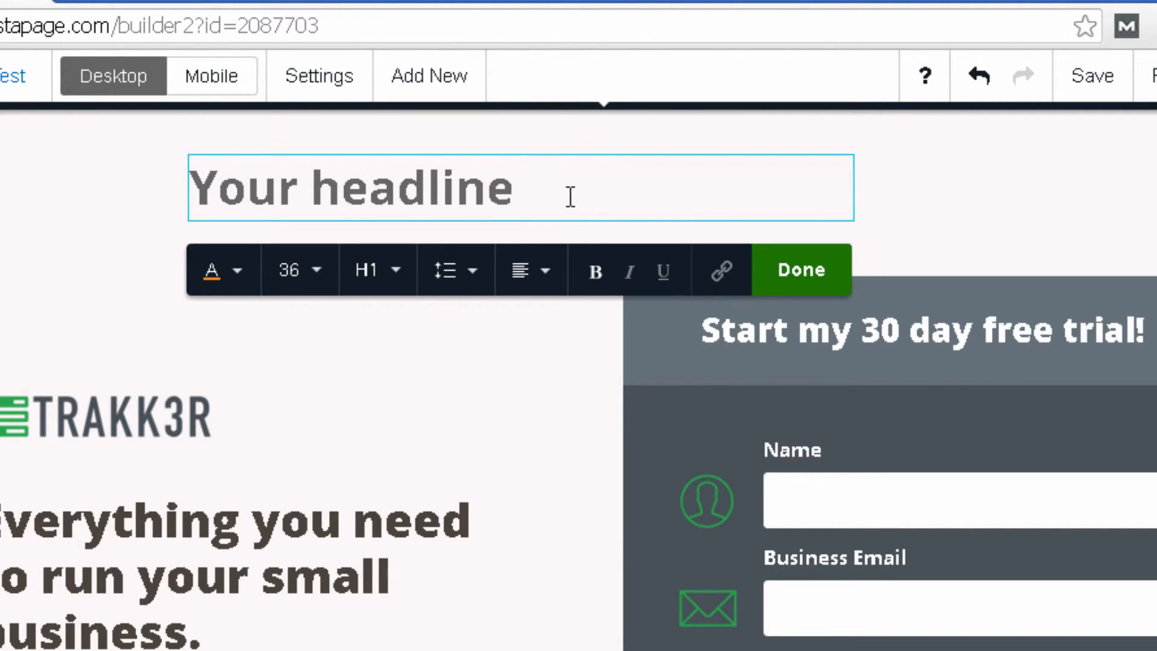
left_click_drag(563, 183, 191, 187)
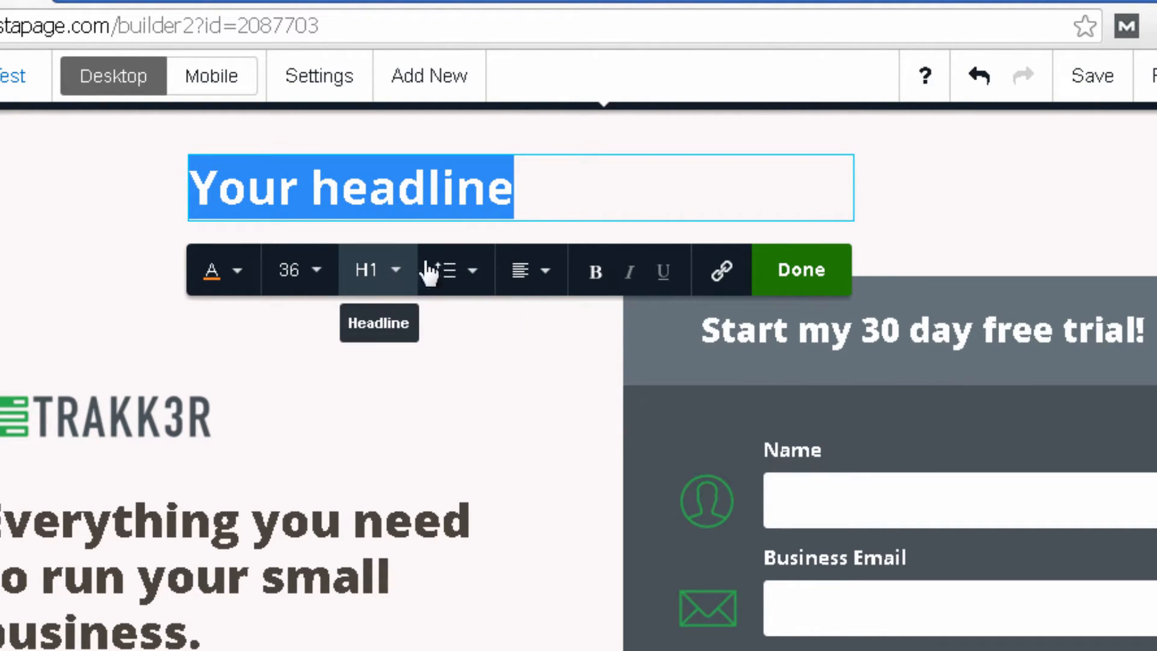
left_click(389, 272)
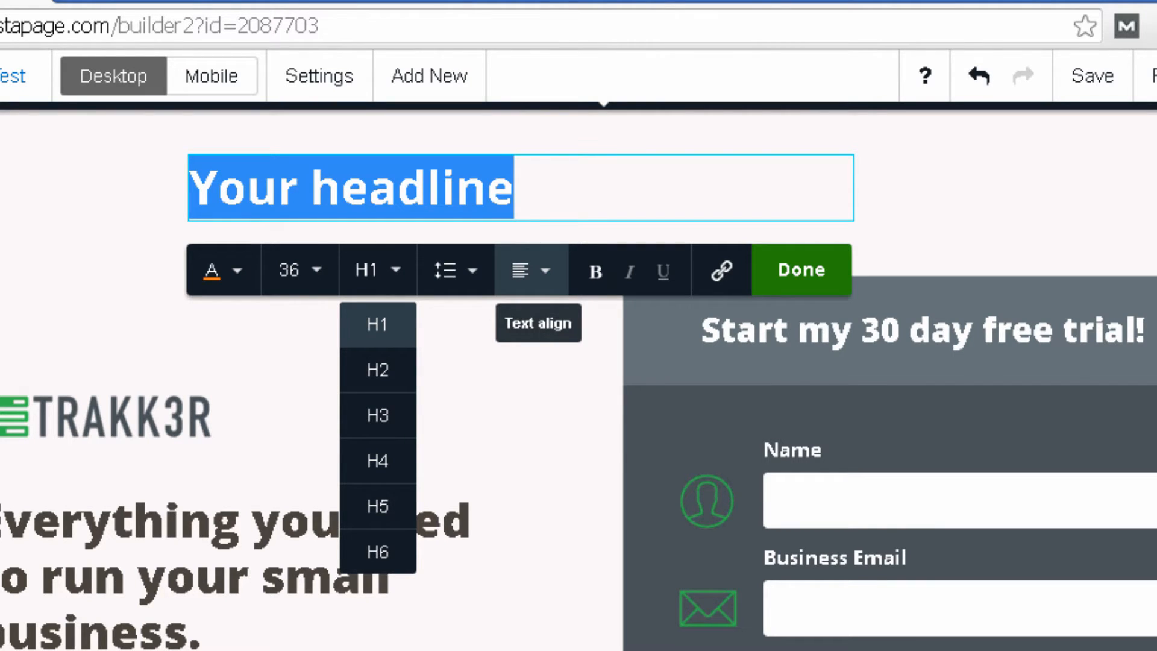
left_click(423, 232)
left_click(534, 188)
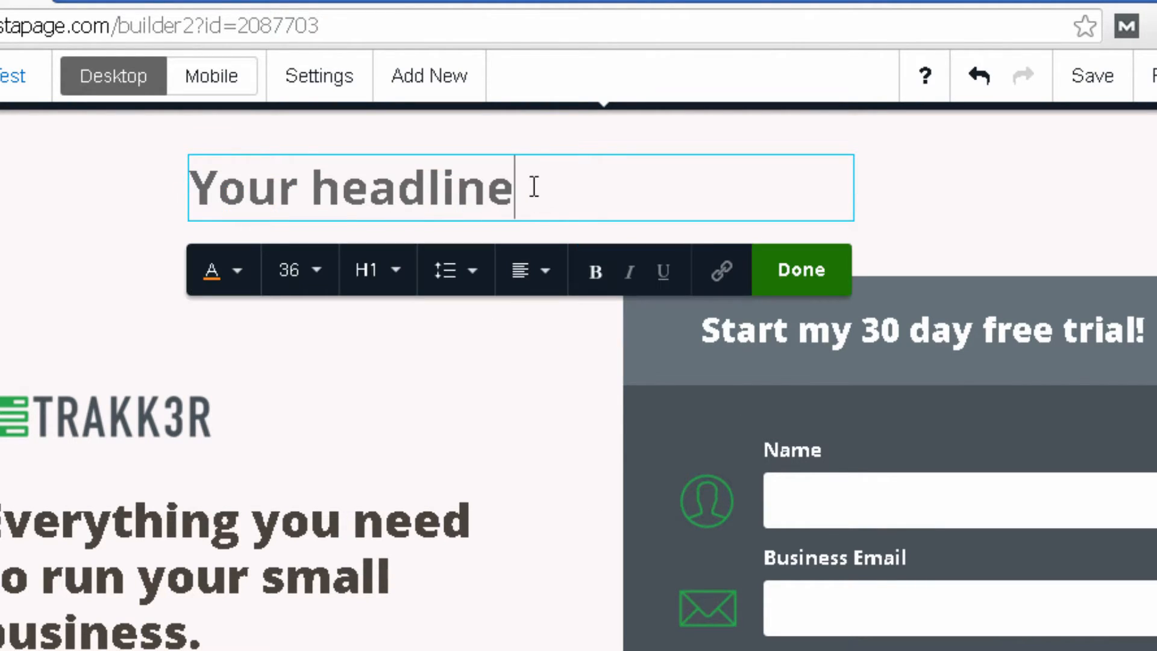
- Replace the placeholder headline text with "How to make money online" and select the new text
left_click_drag(534, 186, 244, 202)
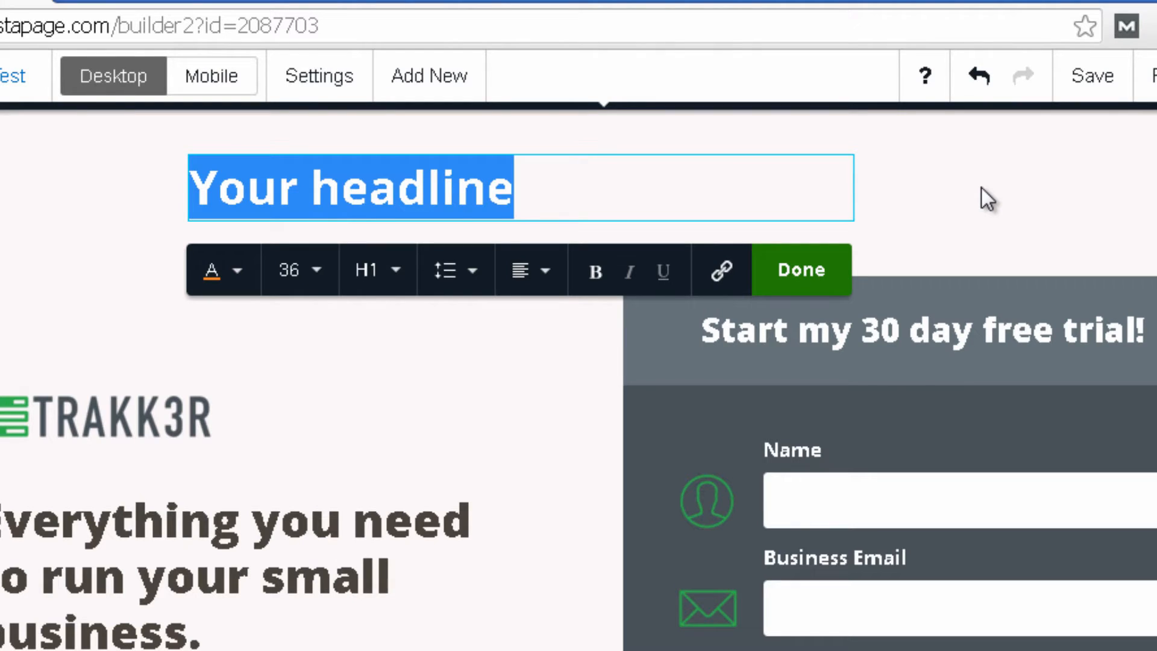
type("How to get")
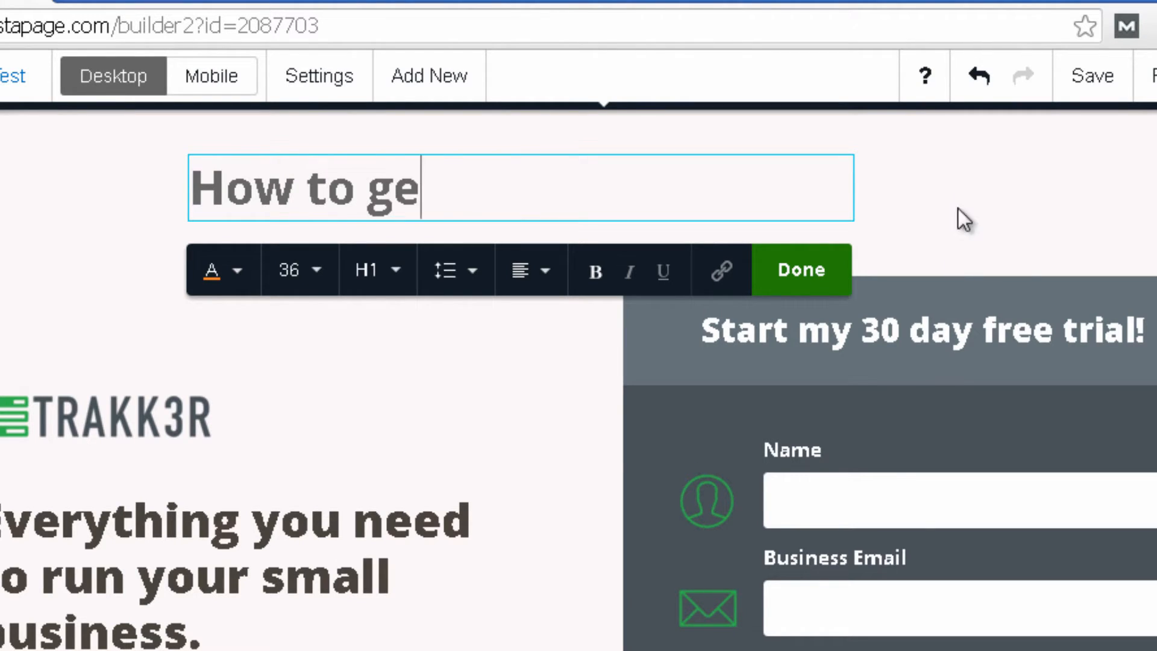
key("BackSpace")
key("BackSpace")
key("BackSpace")
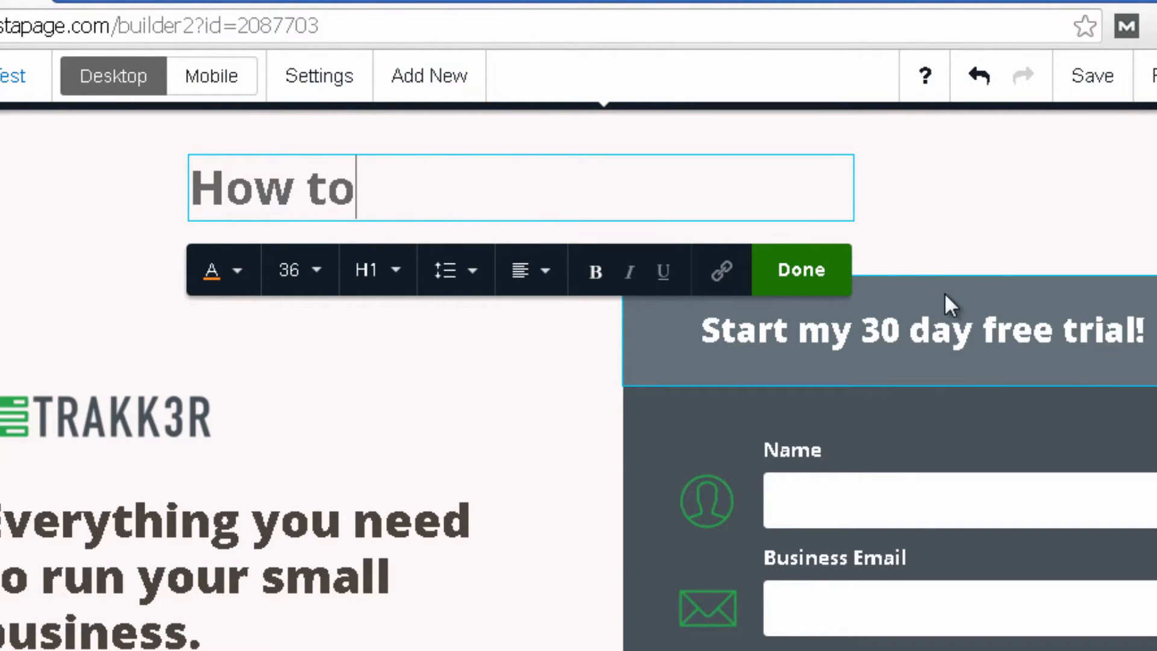
type("make o")
key("BackSpace")
type("m")
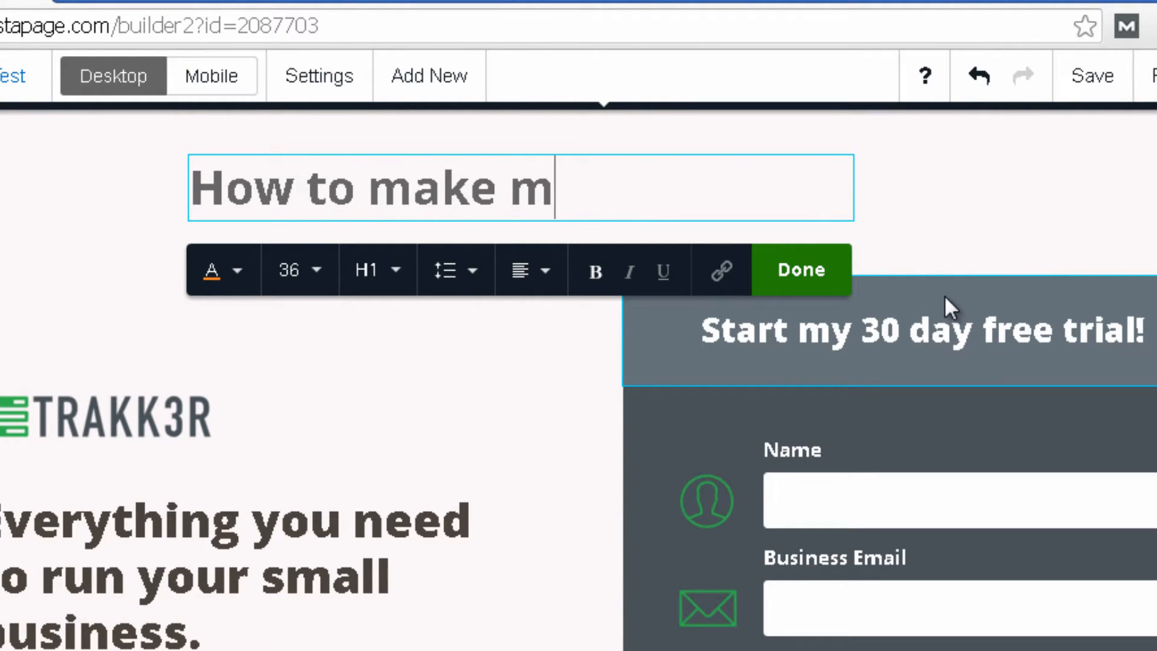
type("oney online")
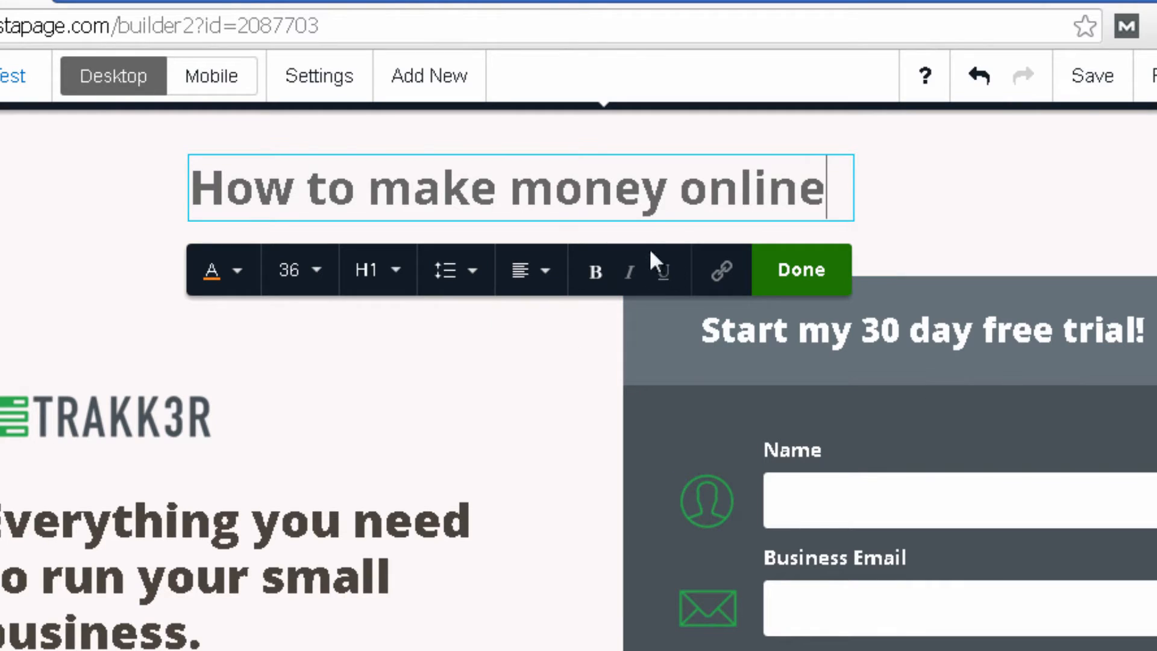
left_click_drag(820, 205, 836, 174)
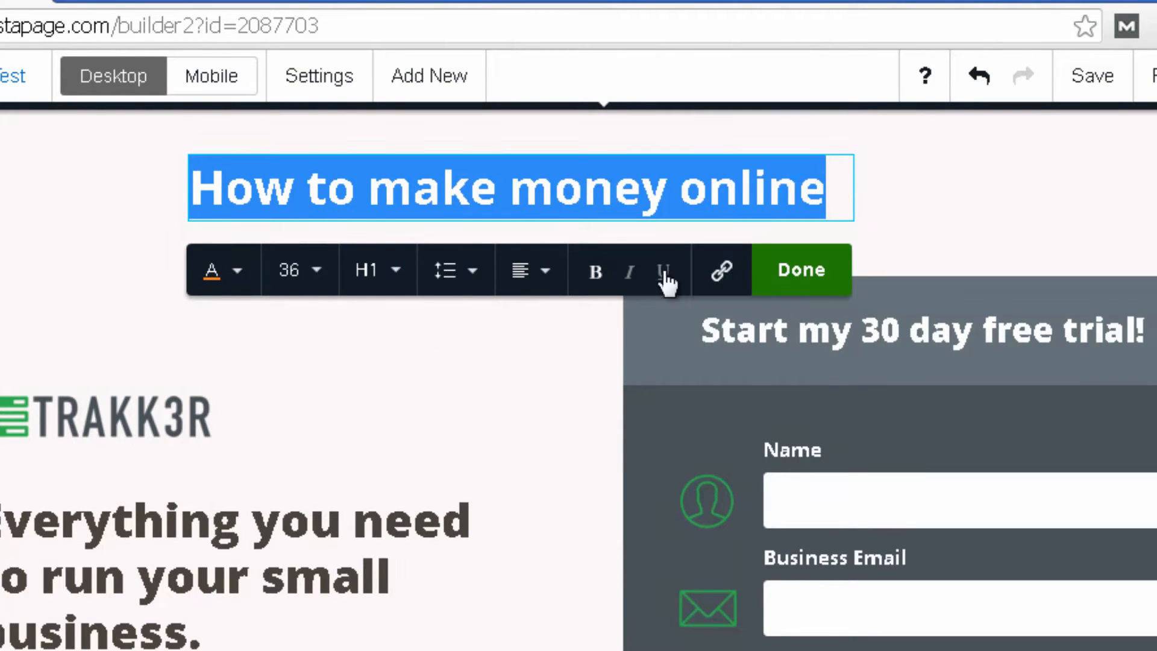
- Try to apply bold to the headline text, and view its available link types without choosing one
left_click(598, 279)
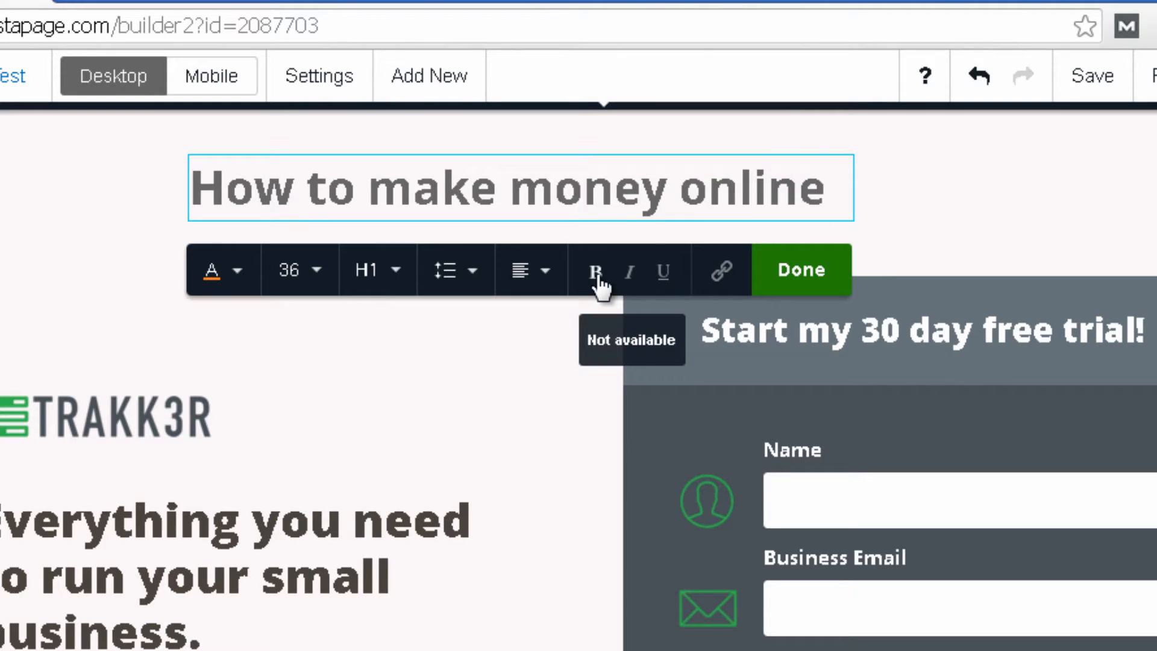
left_click_drag(826, 188, 187, 199)
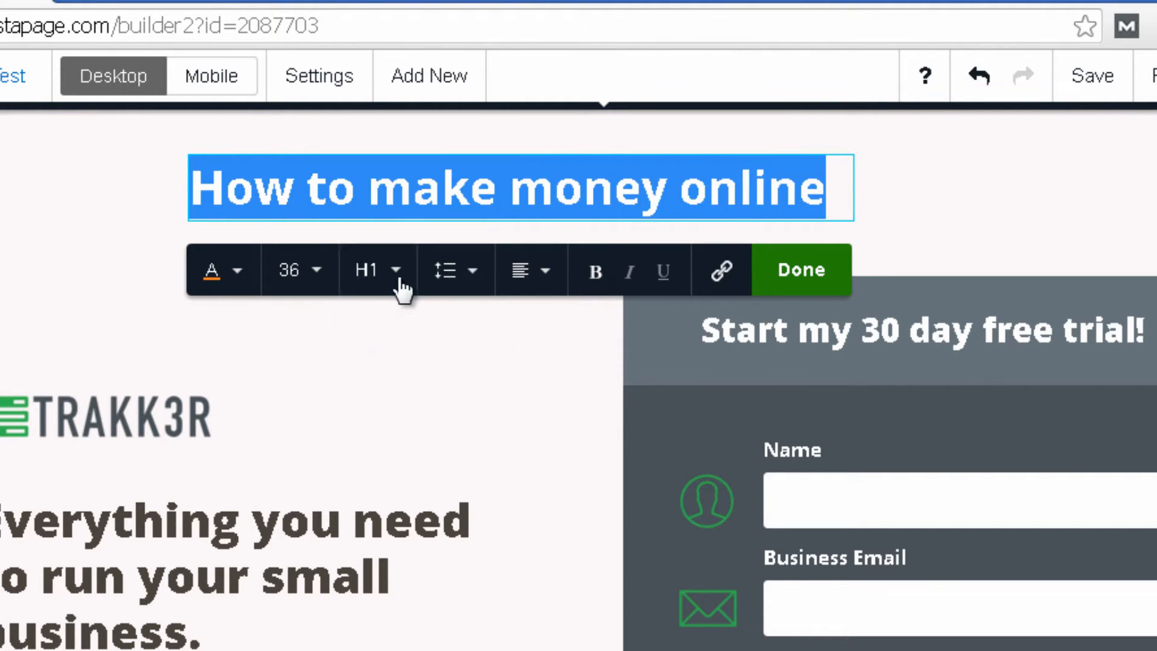
left_click(721, 274)
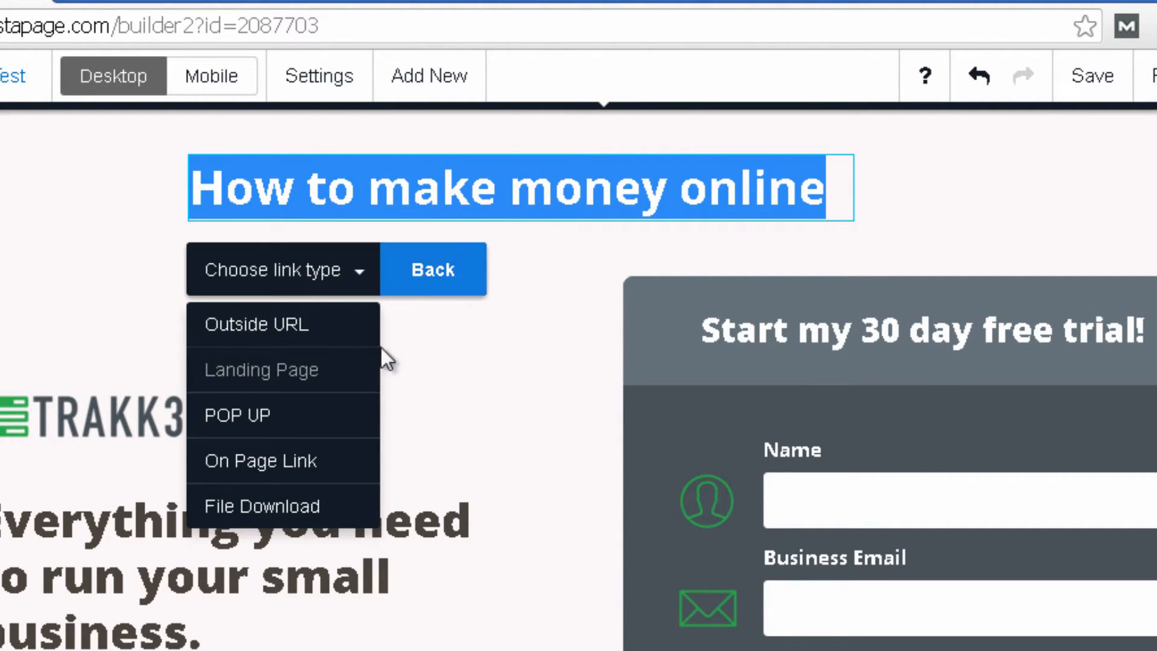
left_click(459, 278)
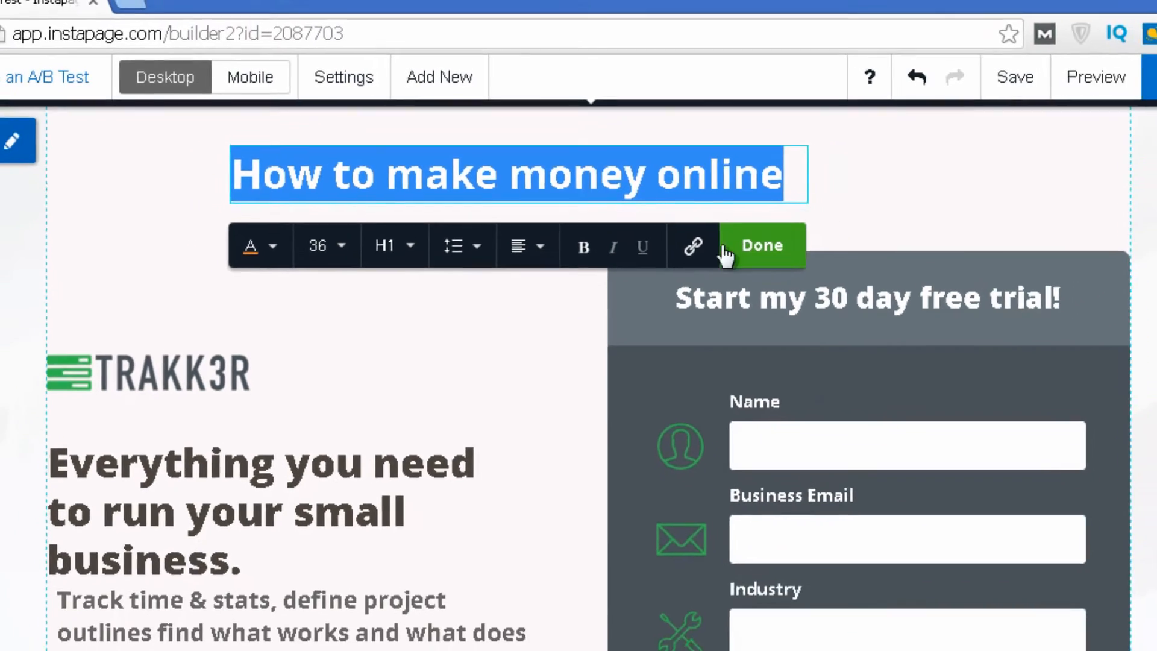
- Finish editing the headline text and shift the headline slightly right and down on the page
left_click(808, 270)
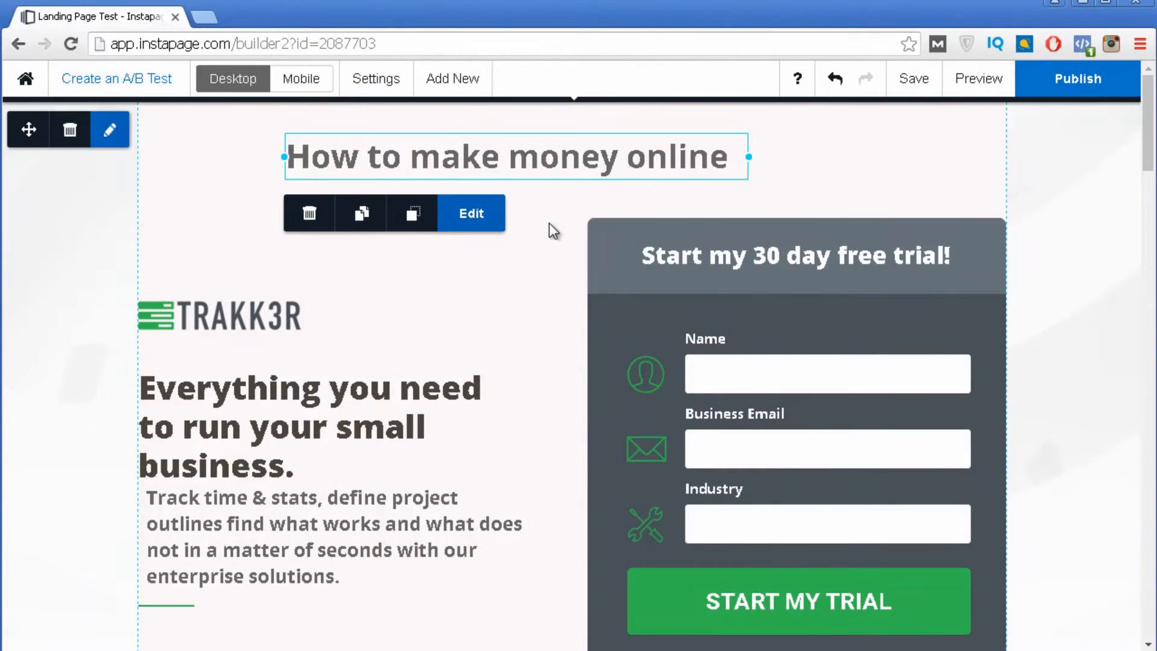
left_click_drag(543, 164, 592, 168)
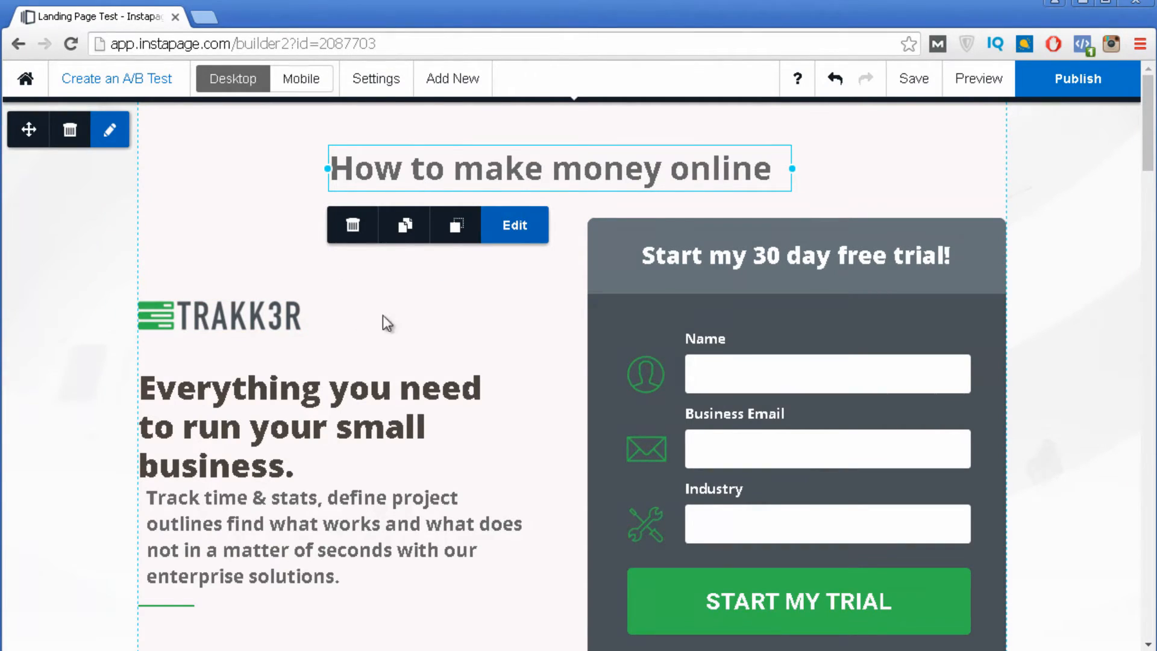
left_click(415, 312)
- Add a social sharing element in the page's upper-right corner, and raise the trial form's header box slightly
left_click(459, 89)
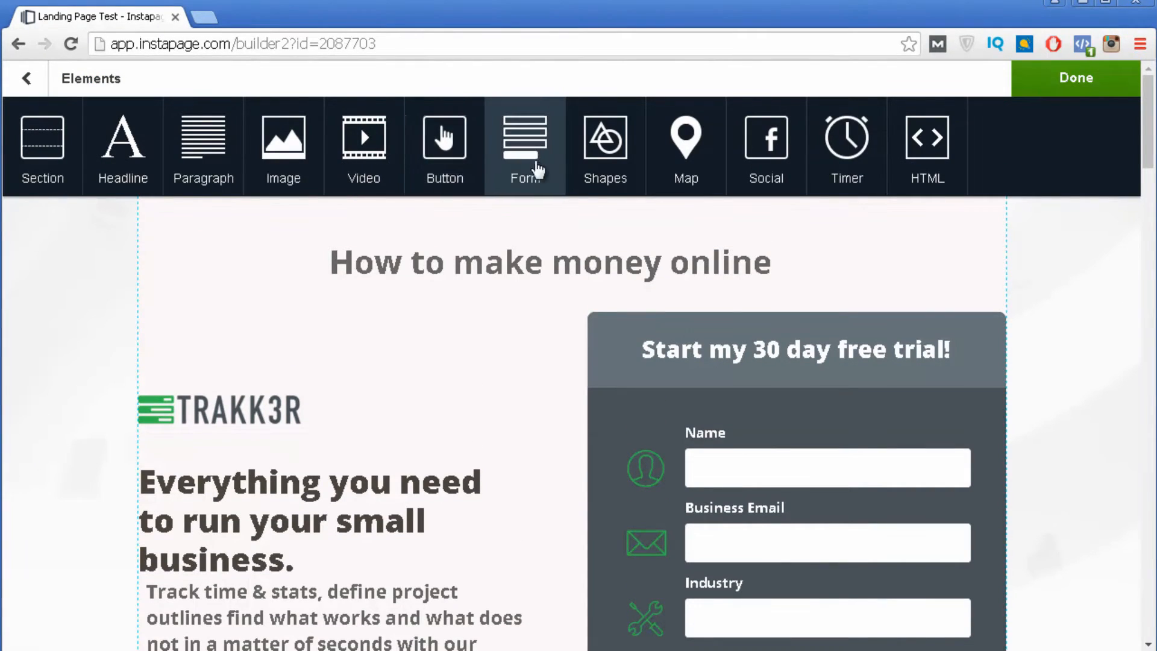
scroll(866, 430, "down", 2)
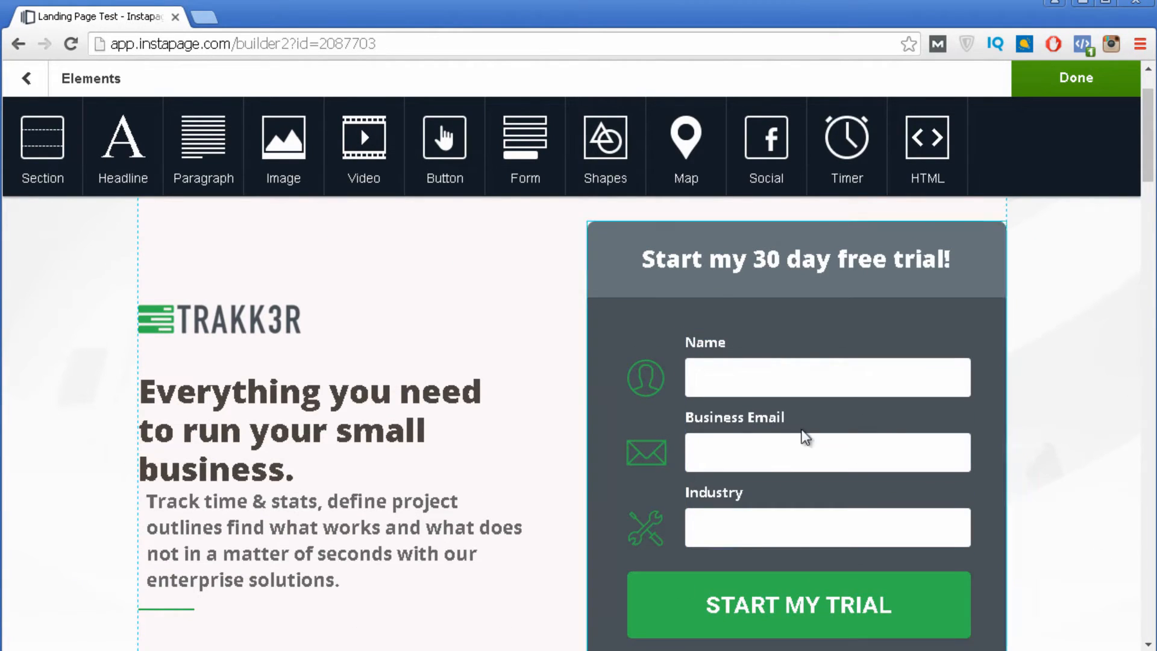
scroll(612, 205, "up", 2)
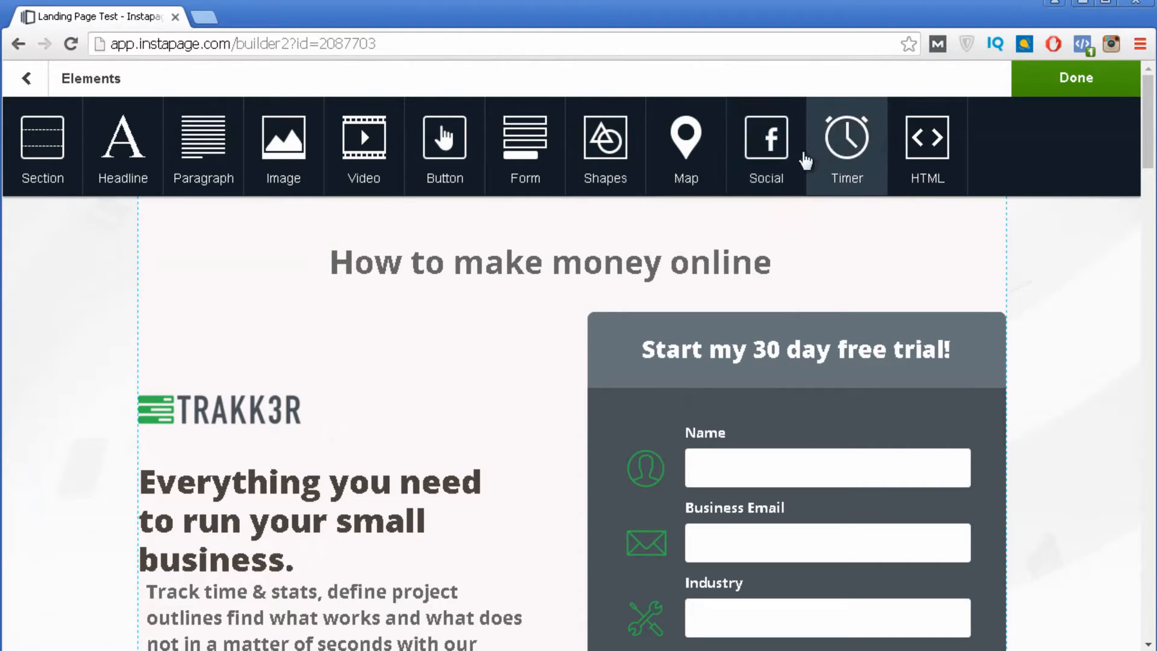
left_click(761, 156)
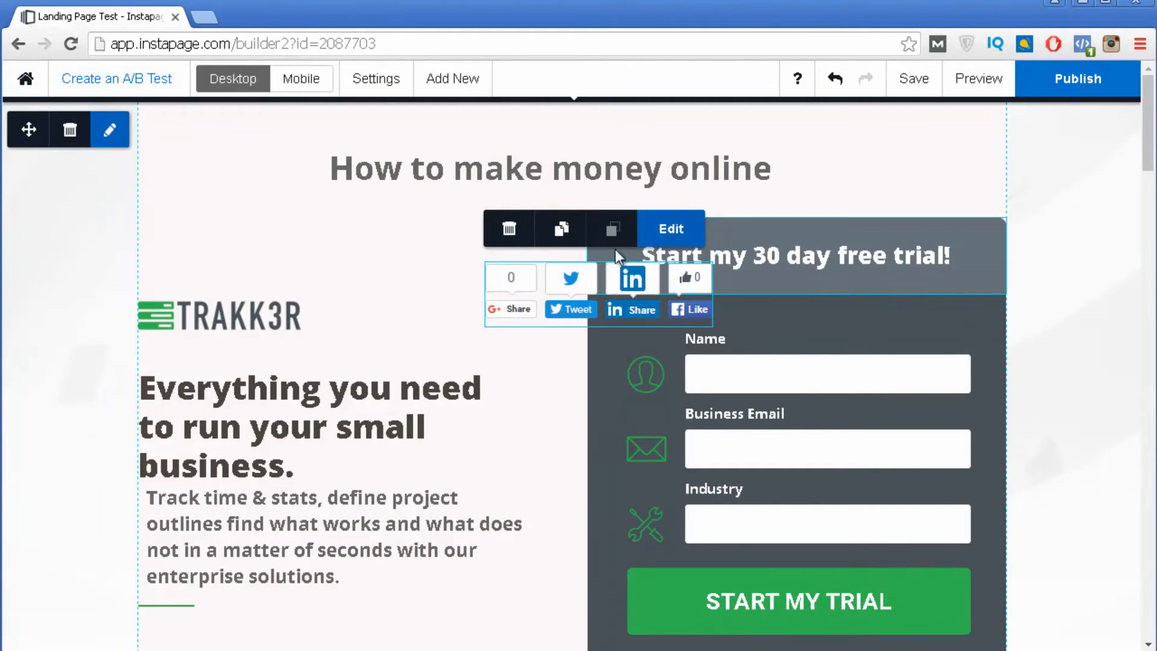
left_click_drag(616, 248, 616, 225)
left_click(554, 286)
left_click_drag(618, 279, 915, 124)
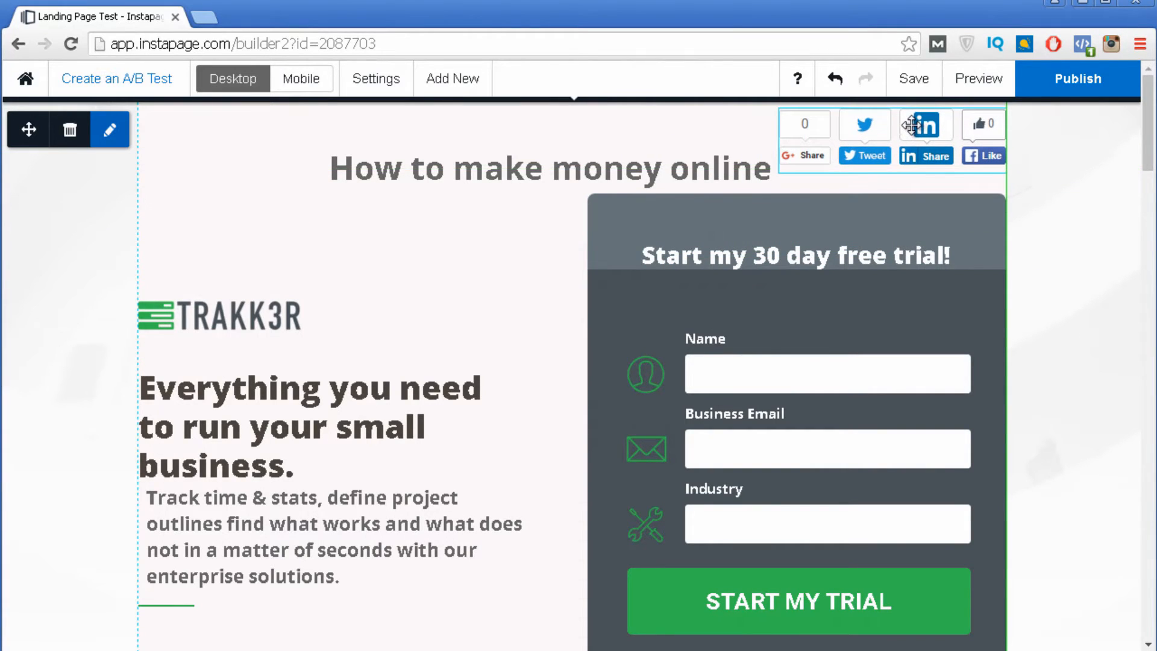
- Move the headline left to leave space beside the social sharing buttons, and deselect it
left_click_drag(564, 170, 512, 173)
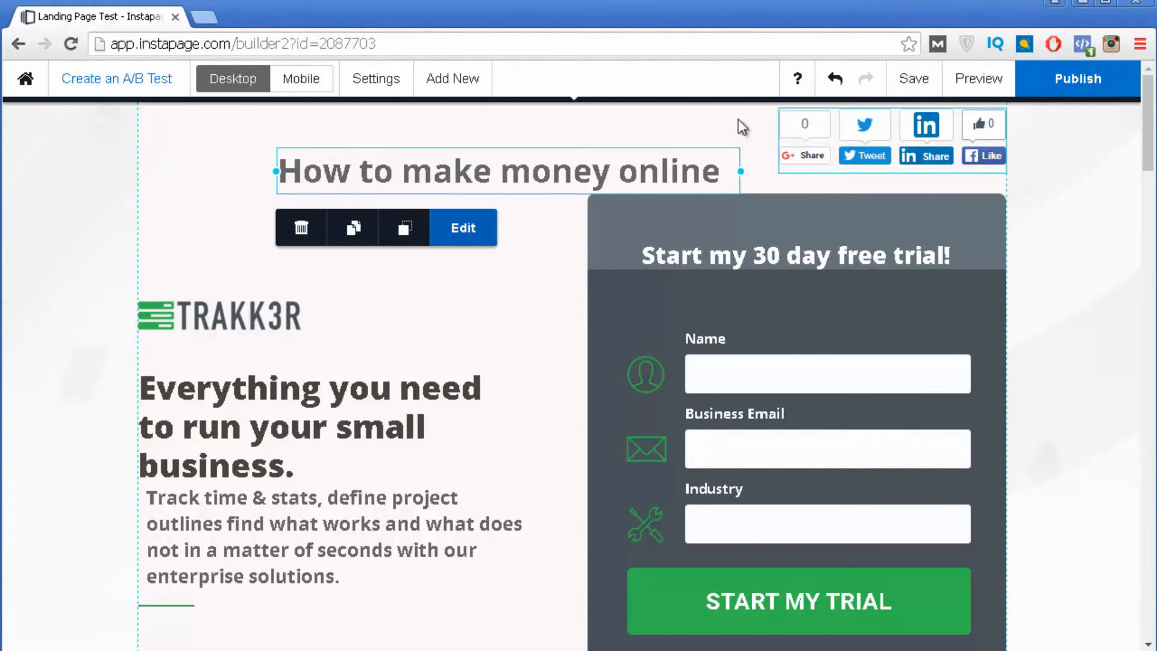
left_click(271, 141)
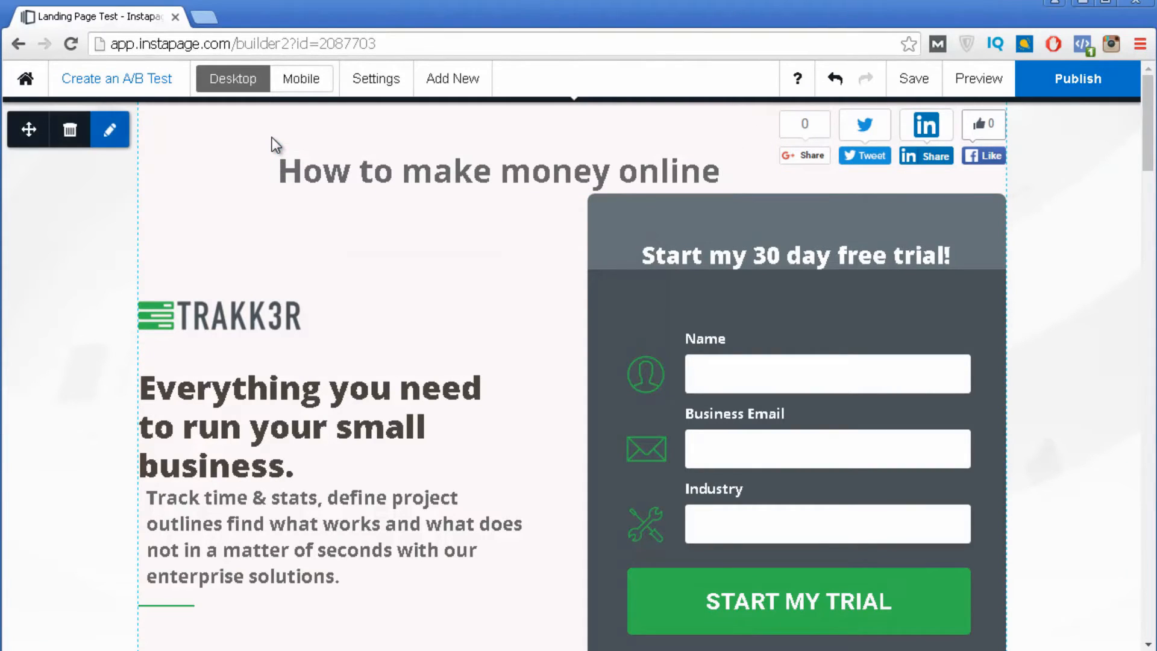
scroll(692, 196, "down", 1)
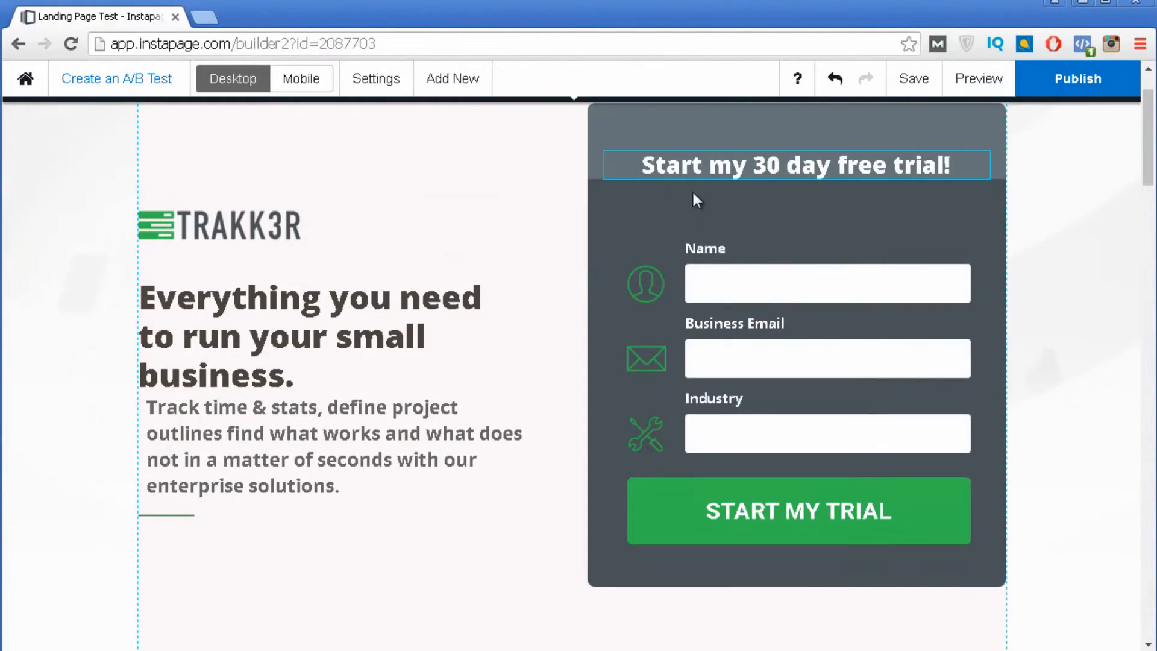
scroll(489, 160, "up", 1)
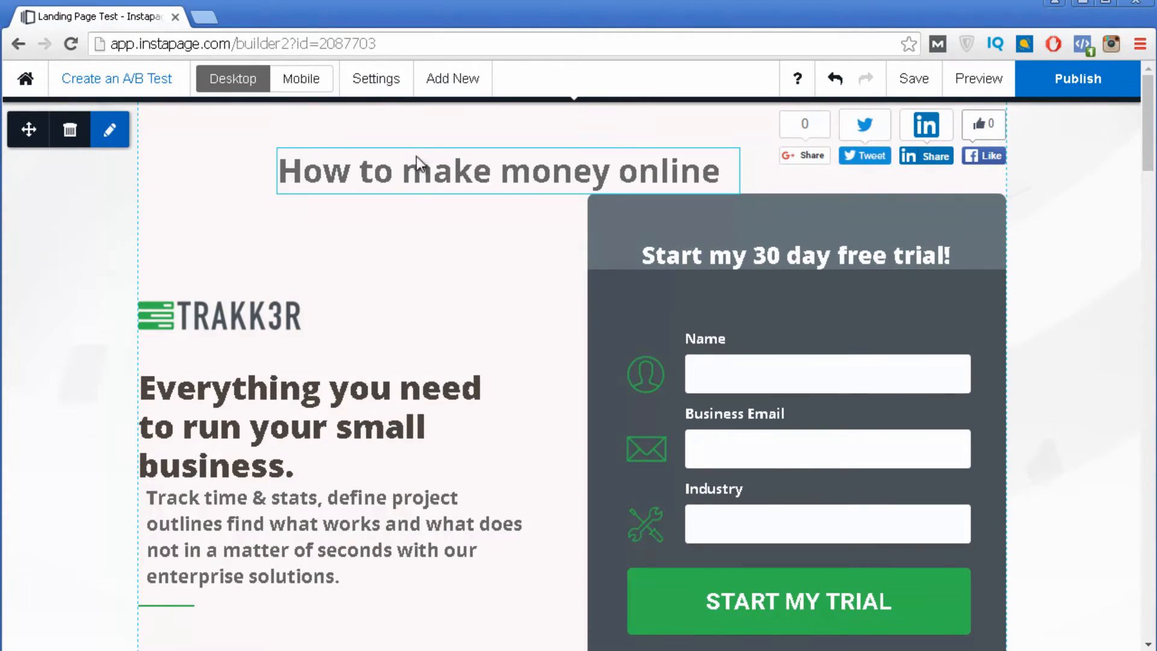
left_click(428, 84)
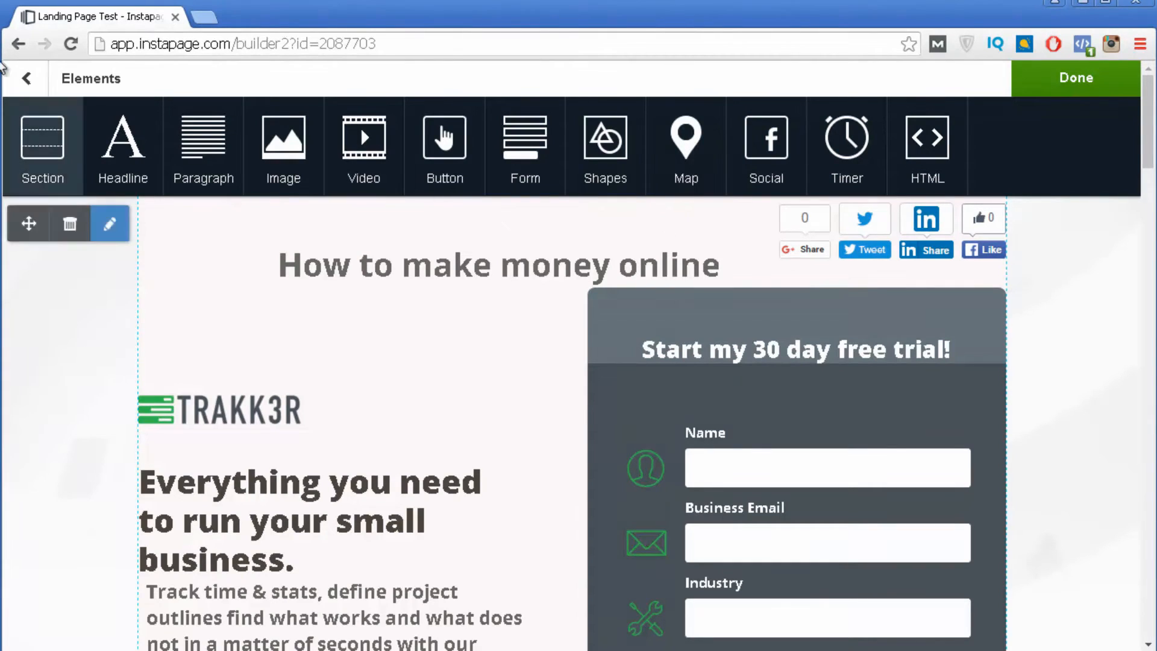
left_click(28, 85)
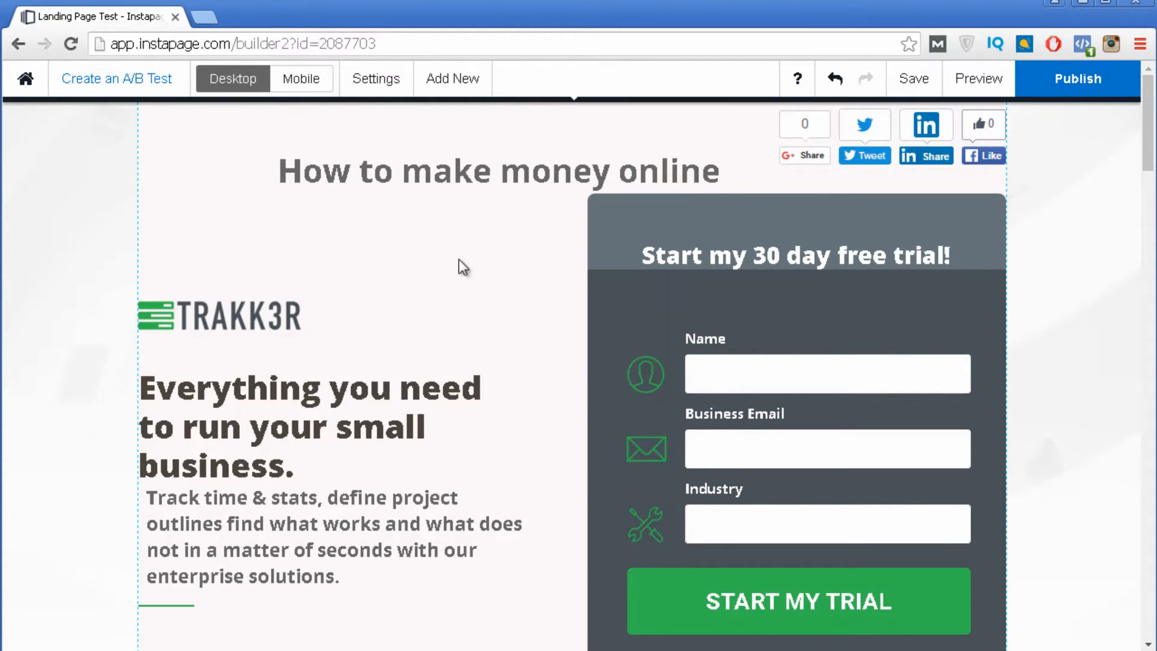
- In the first page section's settings, set the background image position to center and the overlay opacity to 0%
mouse_move(114, 145)
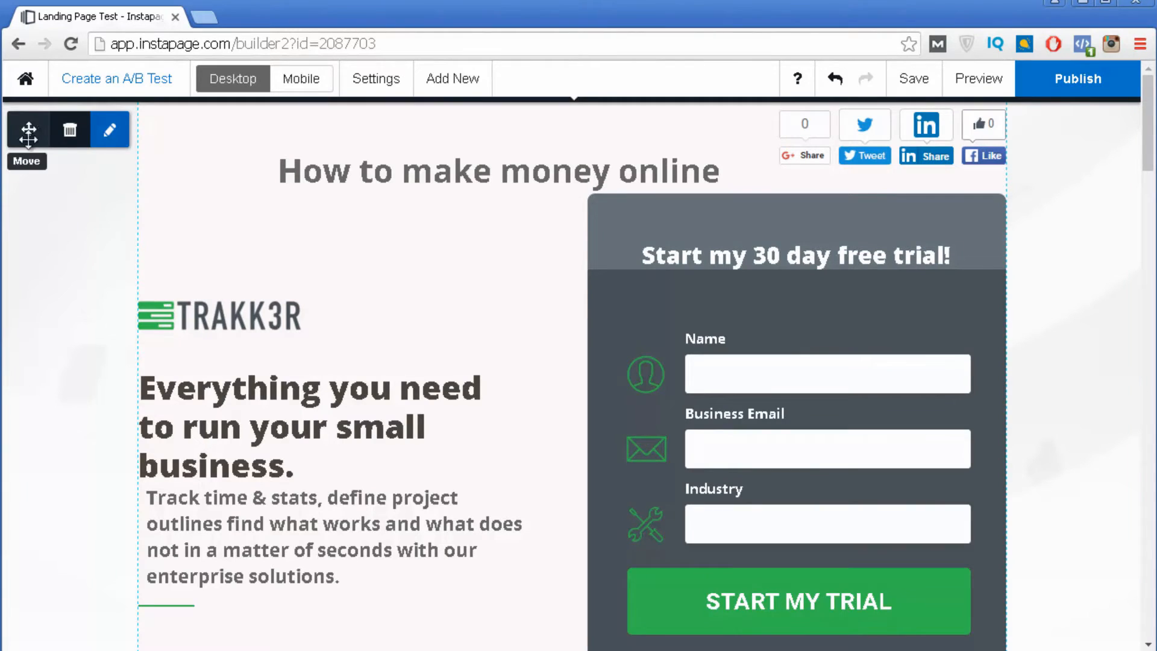
left_click(103, 142)
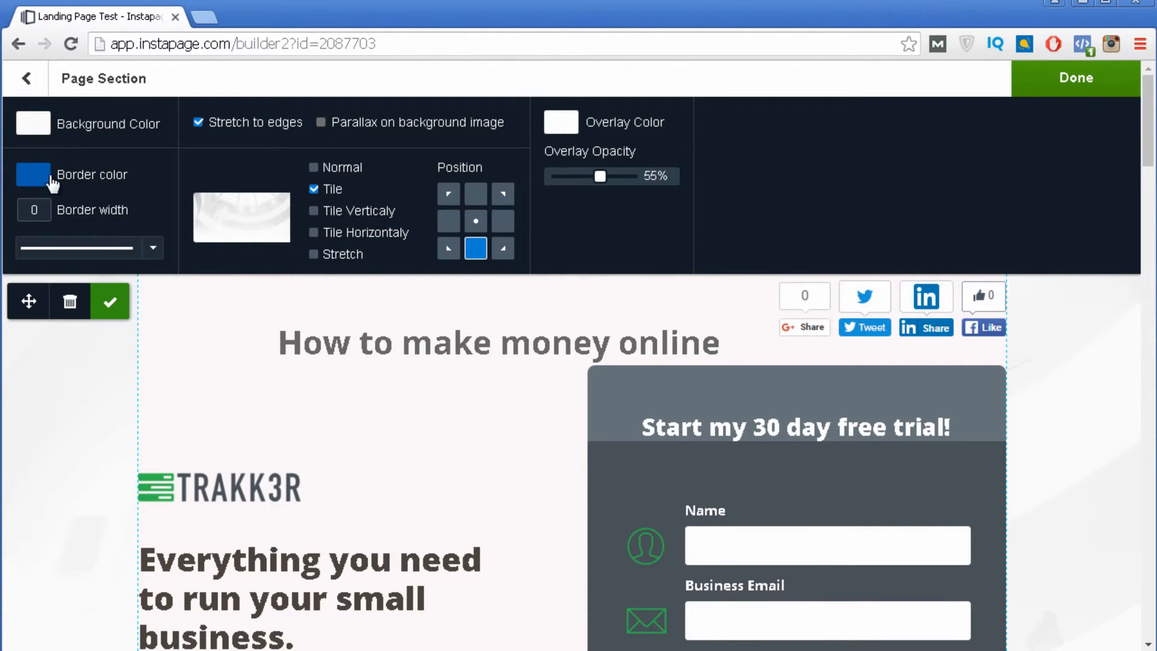
mouse_move(259, 237)
left_click(476, 222)
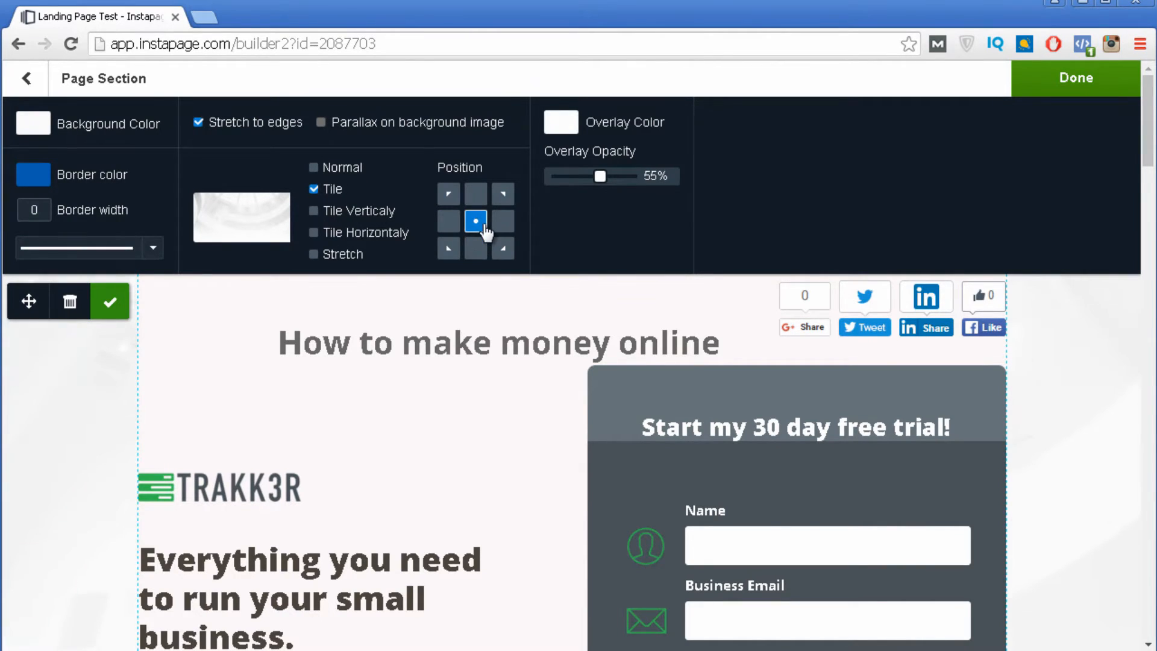
left_click(475, 248)
left_click(475, 222)
left_click(476, 221)
left_click_drag(612, 175, 570, 192)
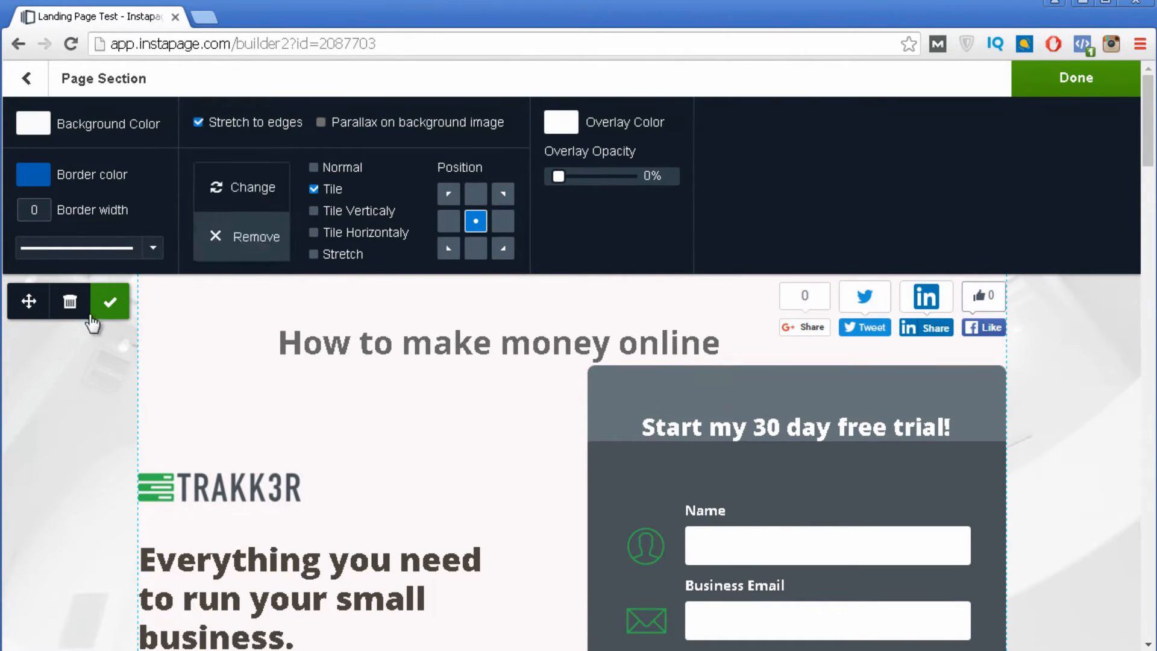
left_click(31, 436)
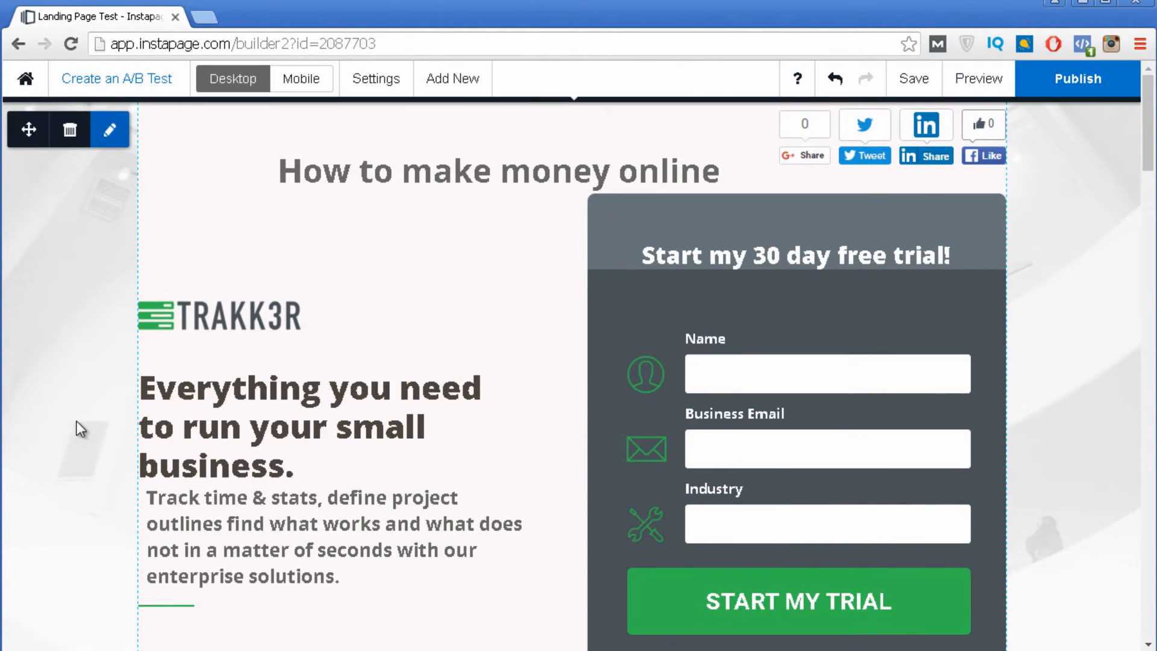
- Move the TRAKK3R logo to the page's upper-left corner above the headline, and dismiss the image chooser without replacing it
scroll(437, 170, "down", 2)
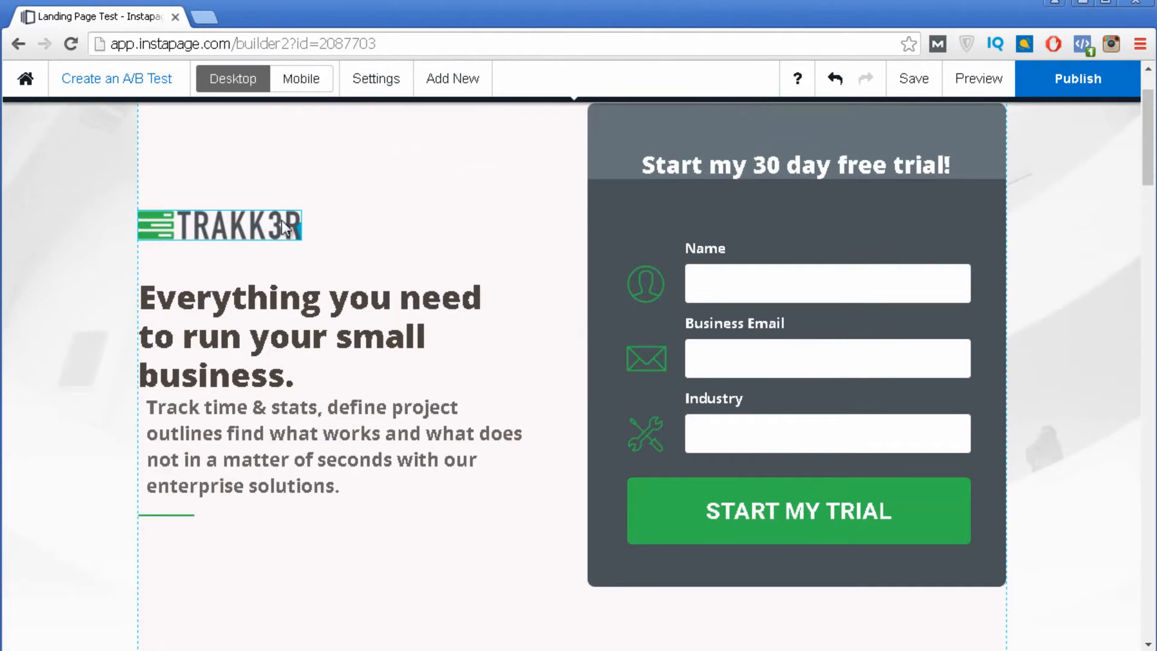
left_click_drag(252, 219, 250, 128)
left_click(468, 184)
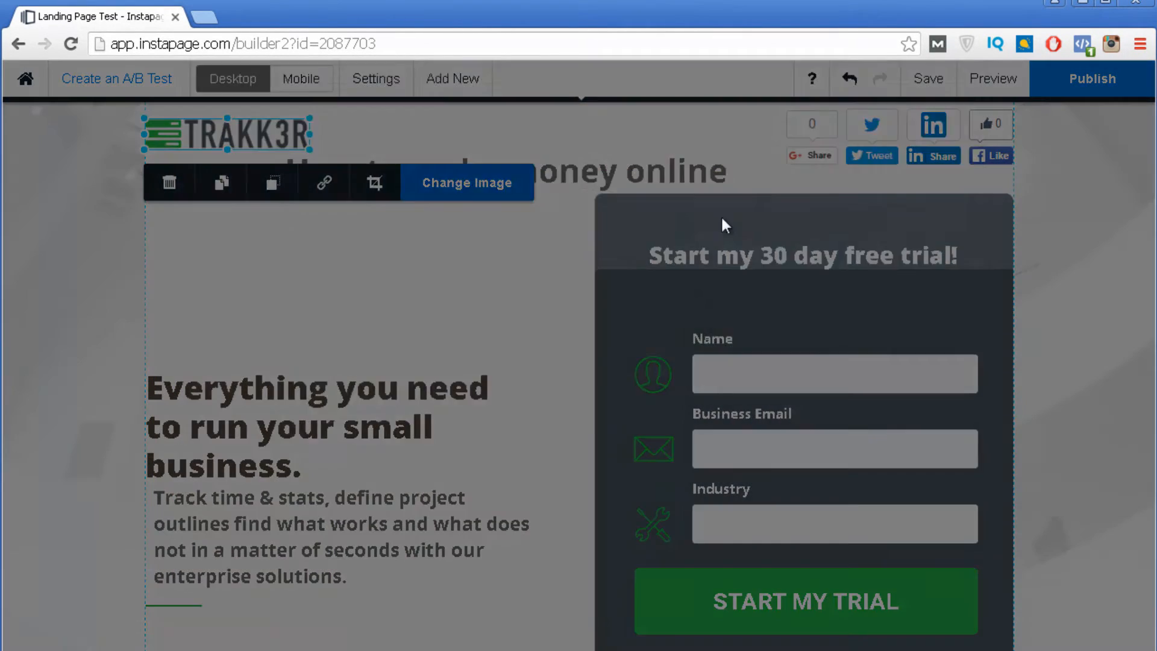
left_click(958, 112)
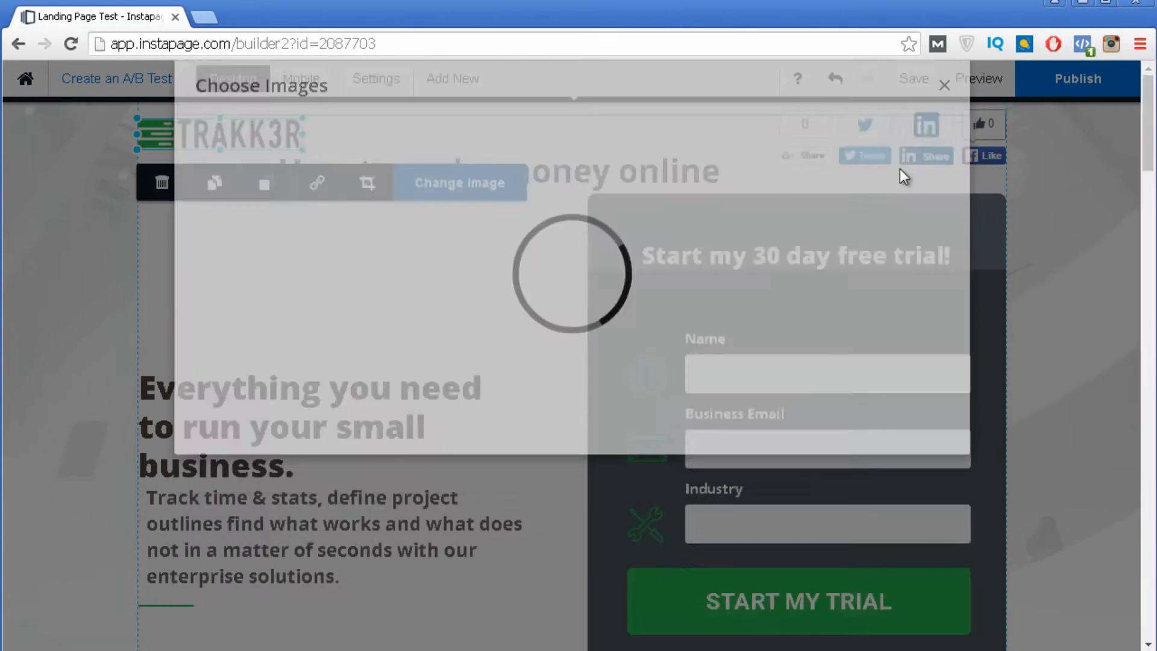
- Space out the header elements: form header box to about X 499, Y 125, headline to about X 153, Y 71, and logo nudged right and up
left_click_drag(837, 215, 835, 233)
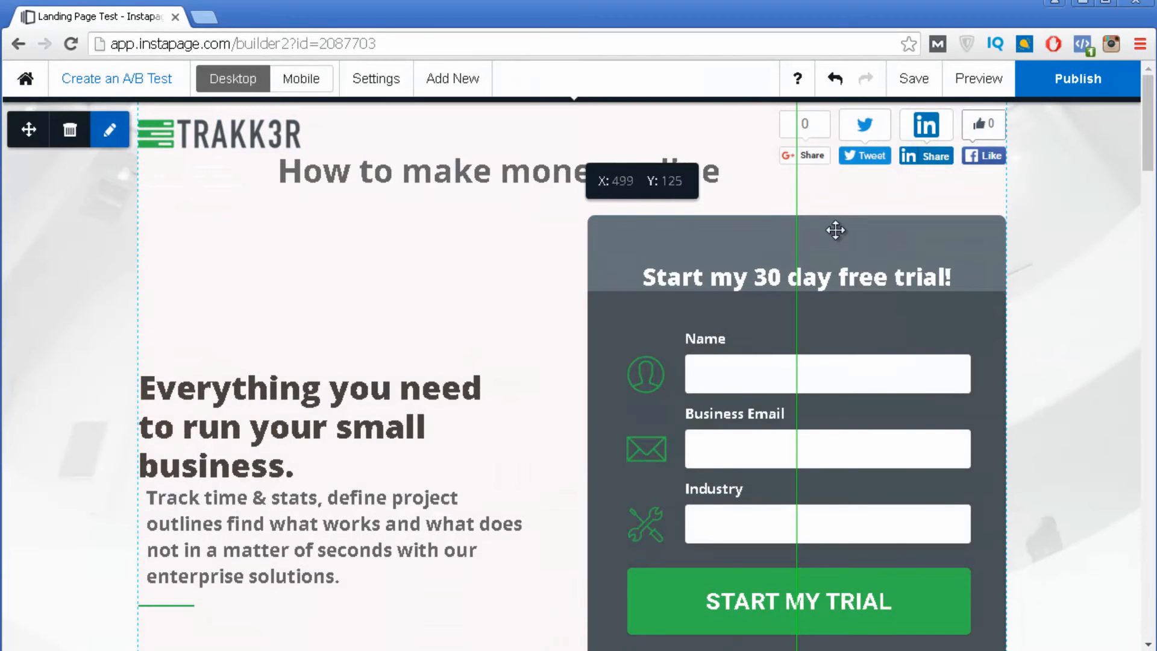
left_click_drag(415, 176, 413, 192)
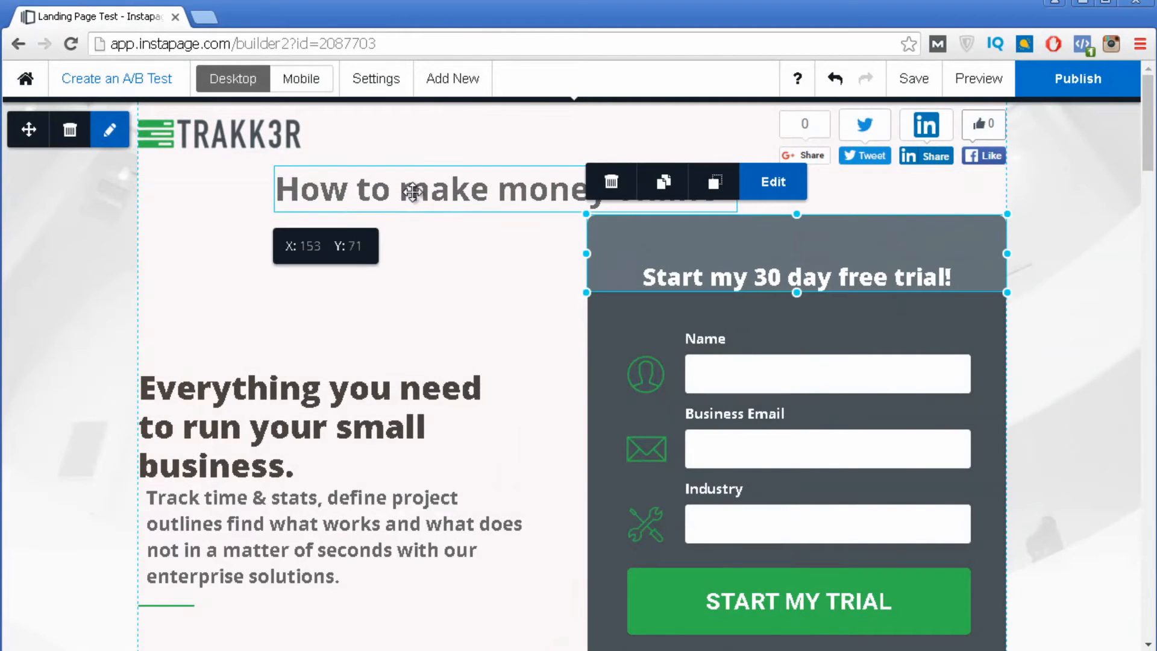
left_click(240, 135)
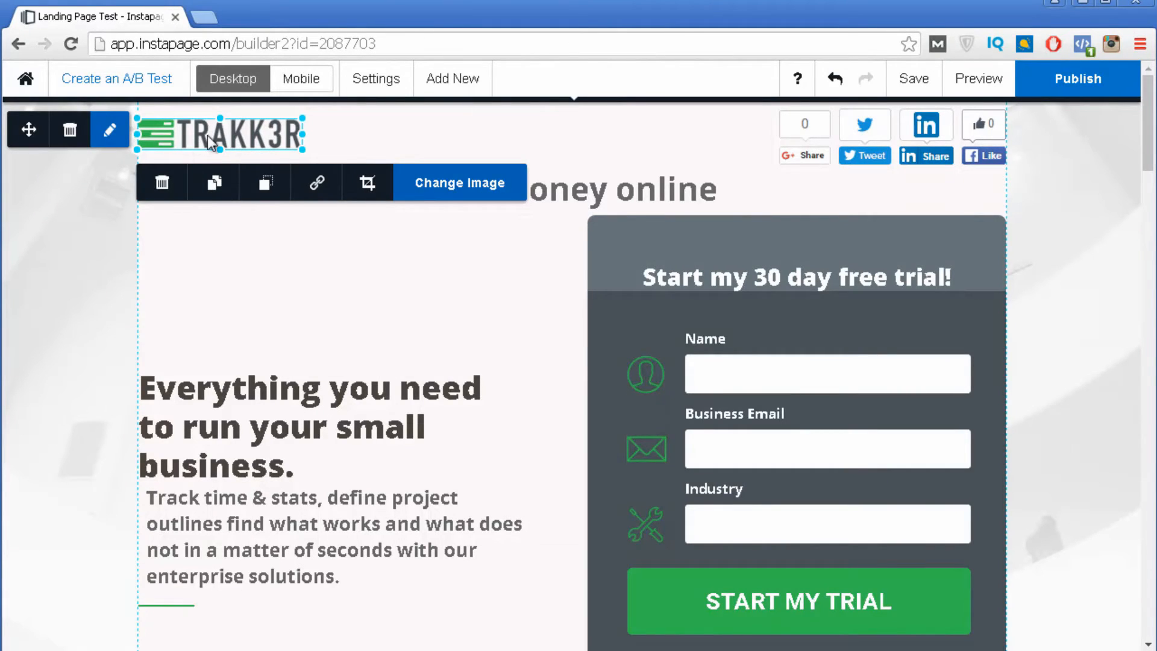
left_click_drag(208, 136, 211, 130)
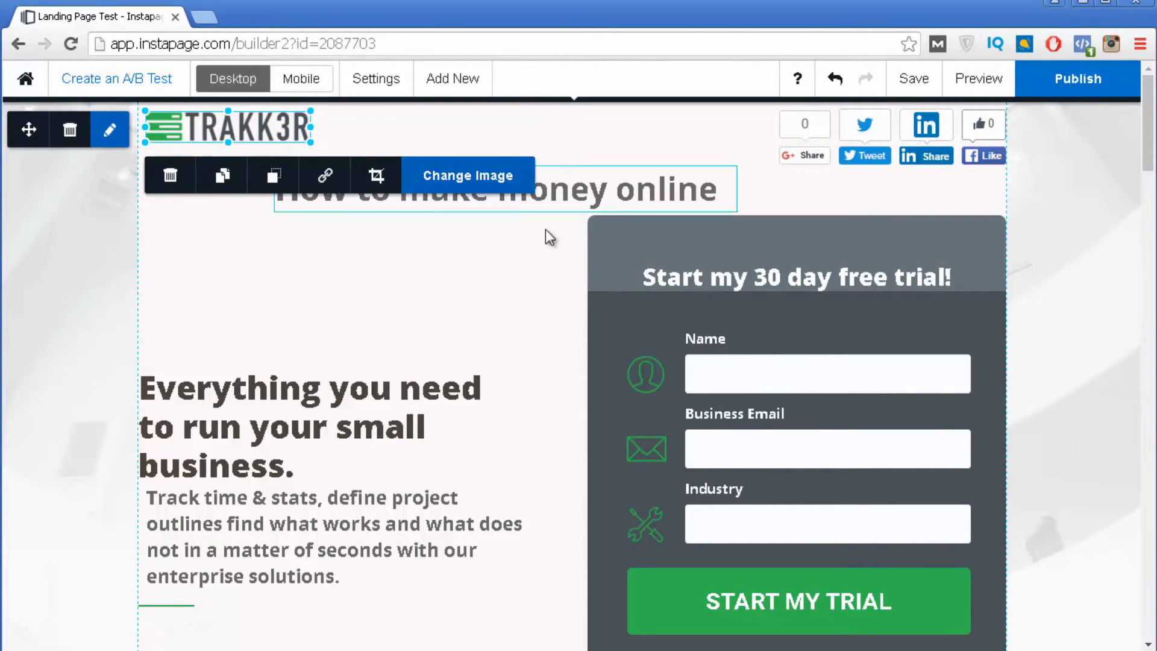
- Replace the logo image with the free library picture of a person standing before a blue lake and mountains
left_click(476, 187)
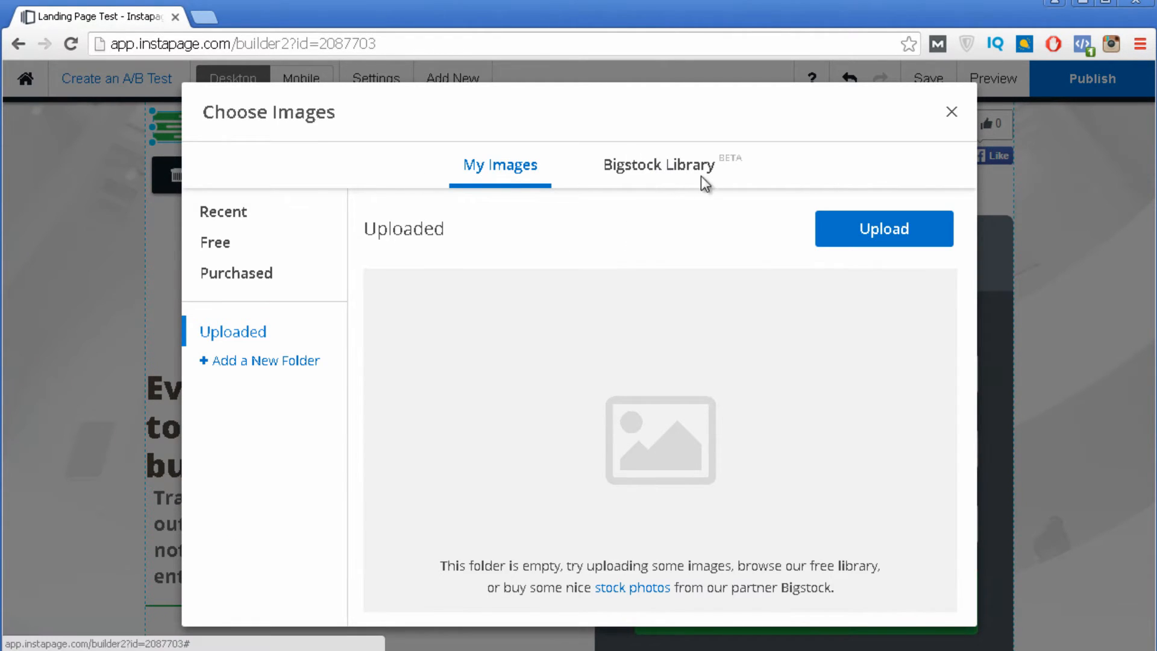
left_click(292, 240)
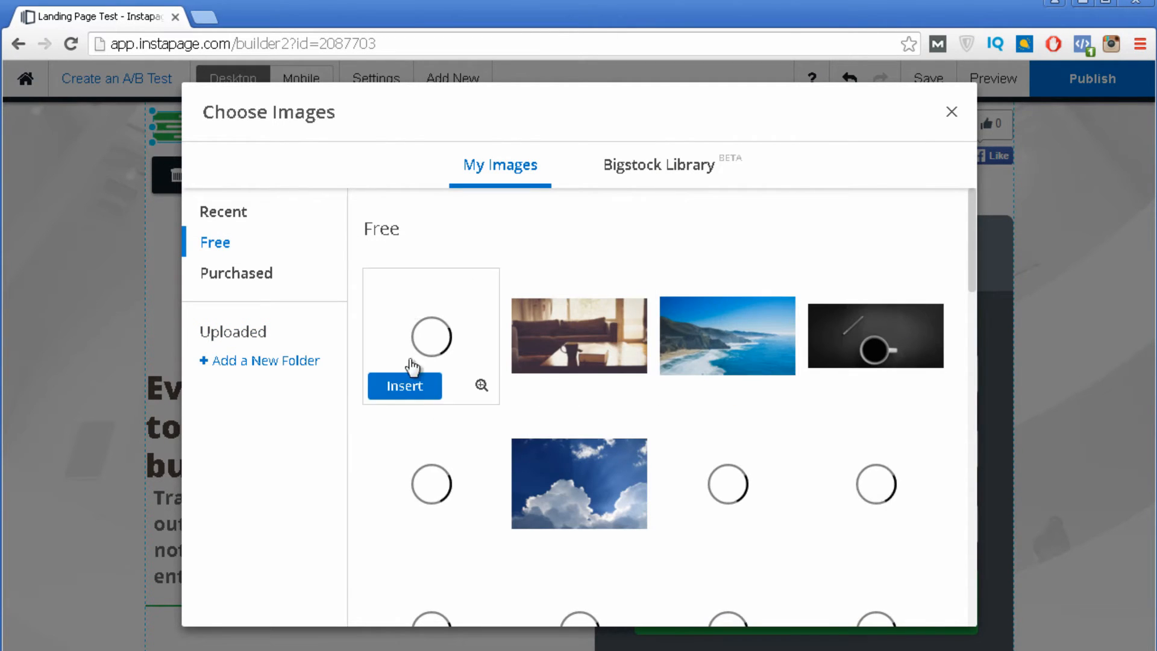
scroll(718, 499, "down", 3)
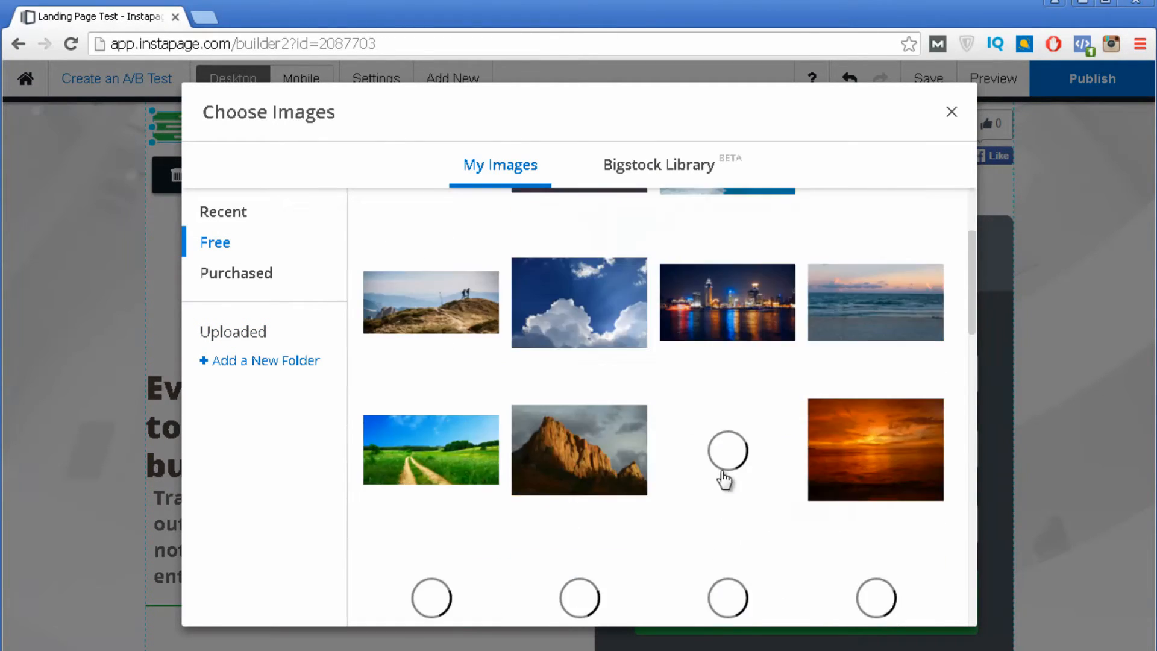
scroll(675, 337, "down", 7)
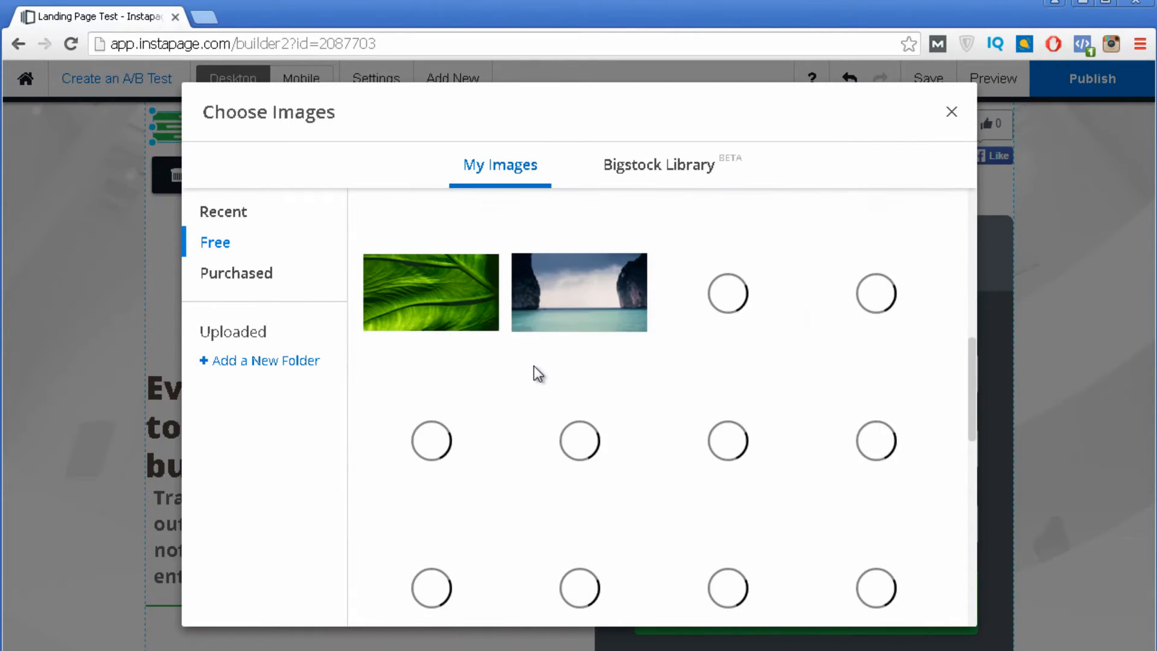
scroll(541, 373, "down", 3)
scroll(542, 374, "up", 5)
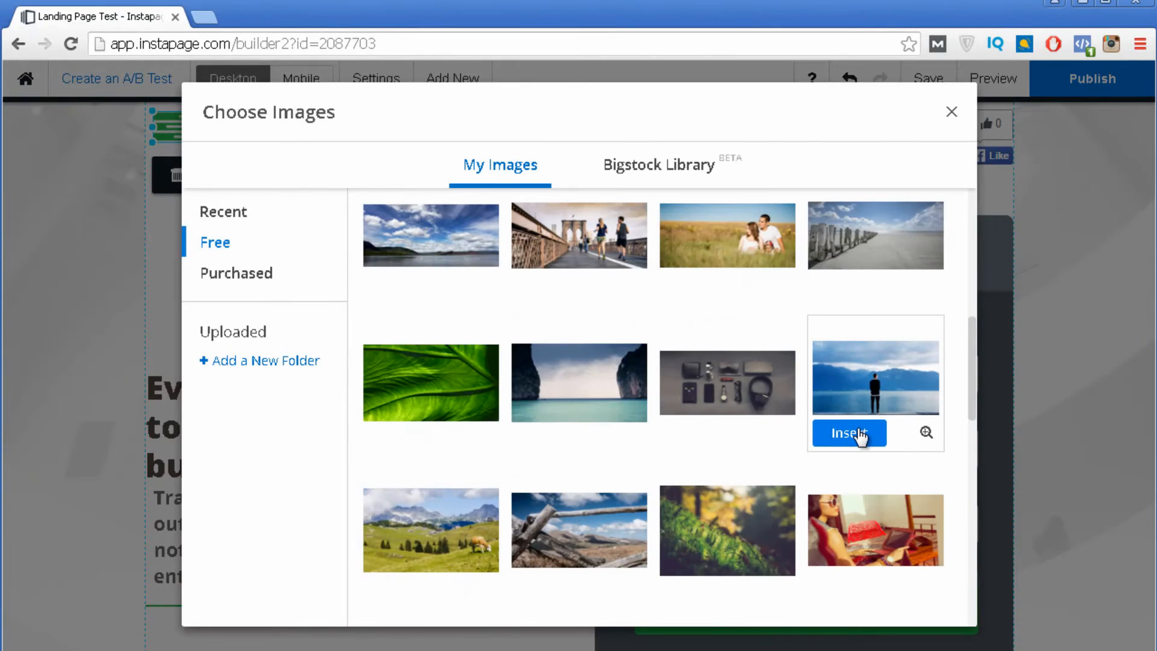
left_click(860, 434)
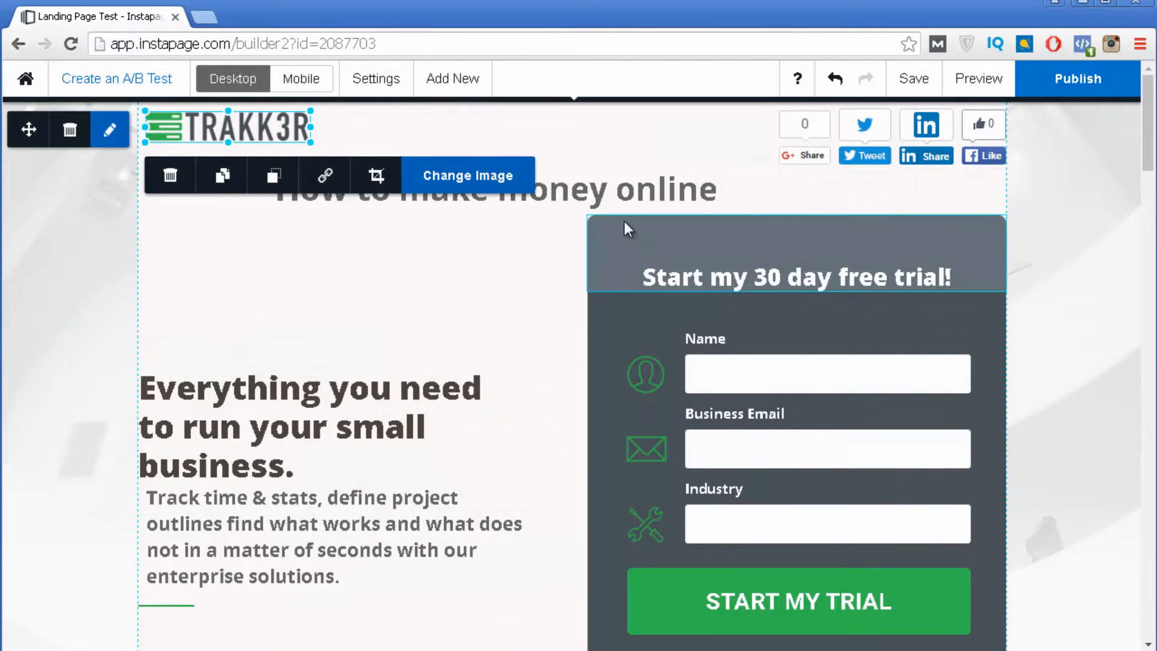
- Swap the TRAKK3R logo for the free library image of the person by the blue lake and enlarge it slightly
left_click(435, 130)
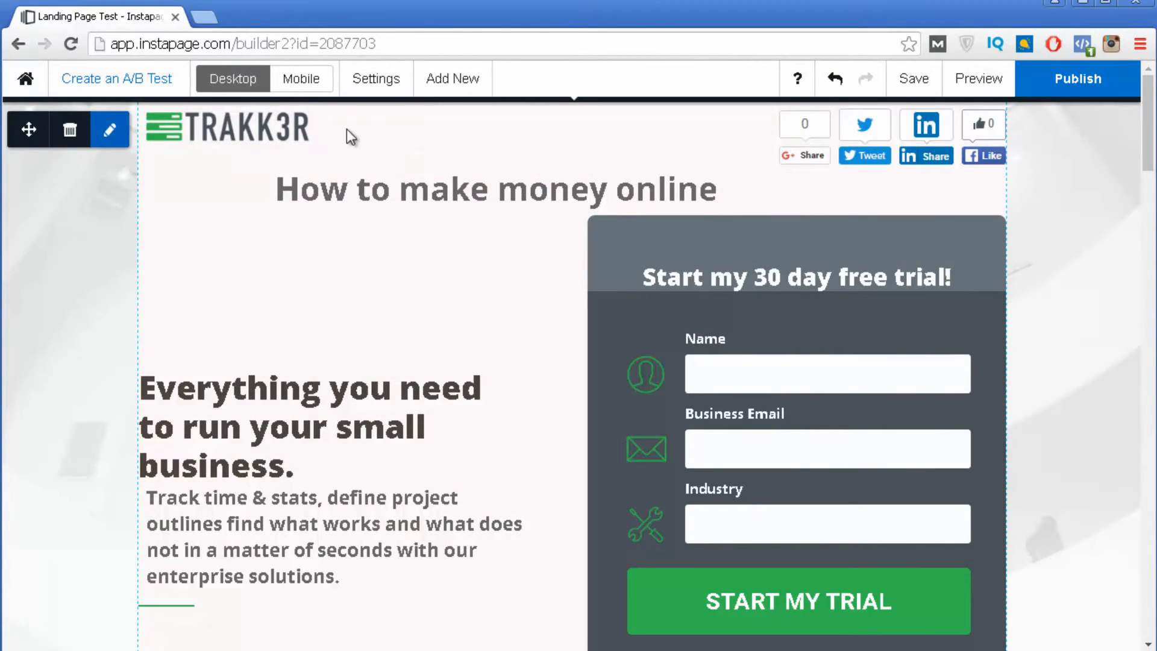
left_click(288, 126)
left_click(465, 174)
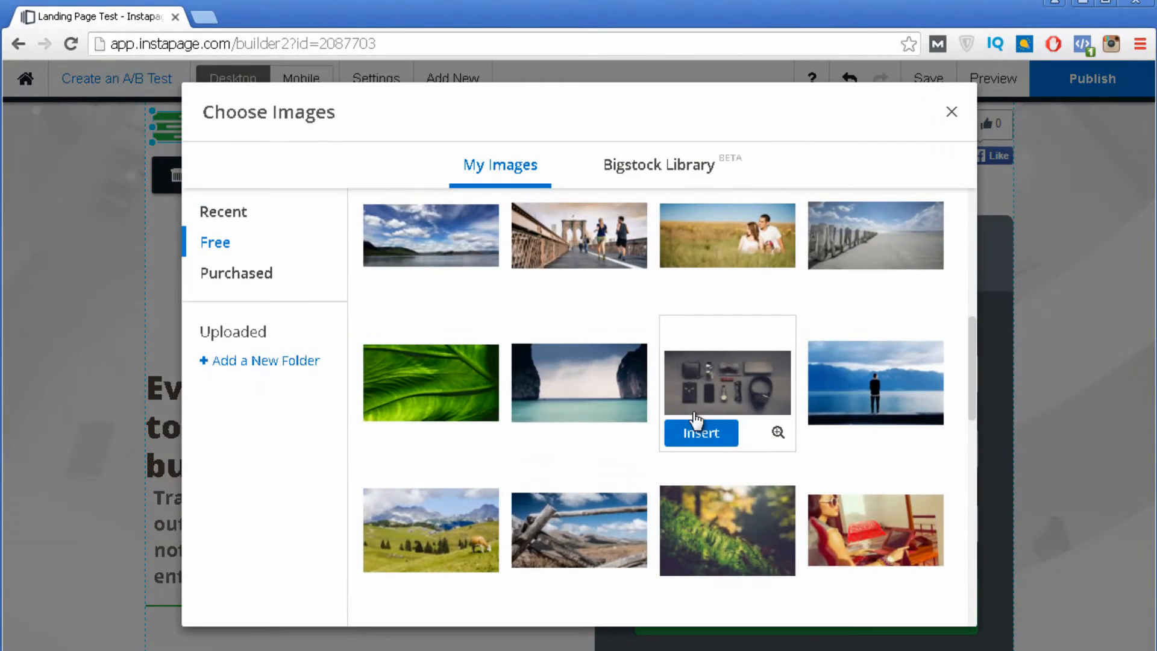
left_click(902, 413)
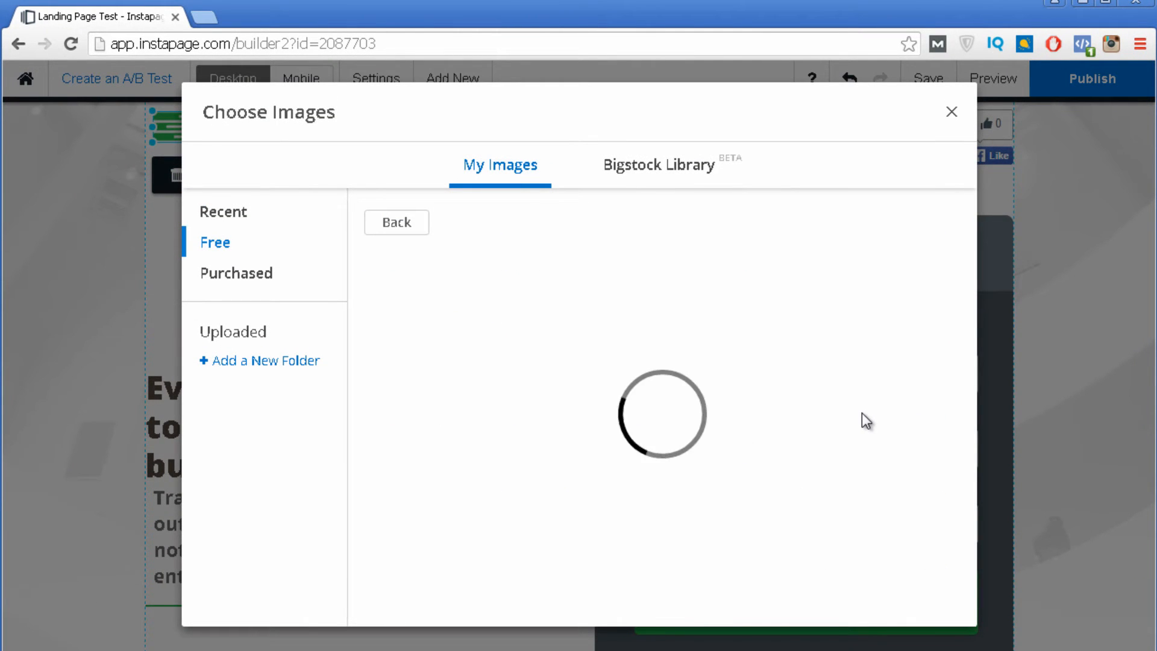
left_click(393, 223)
left_click(878, 405)
scroll(727, 436, "down", 1)
left_click(404, 194)
left_click(861, 434)
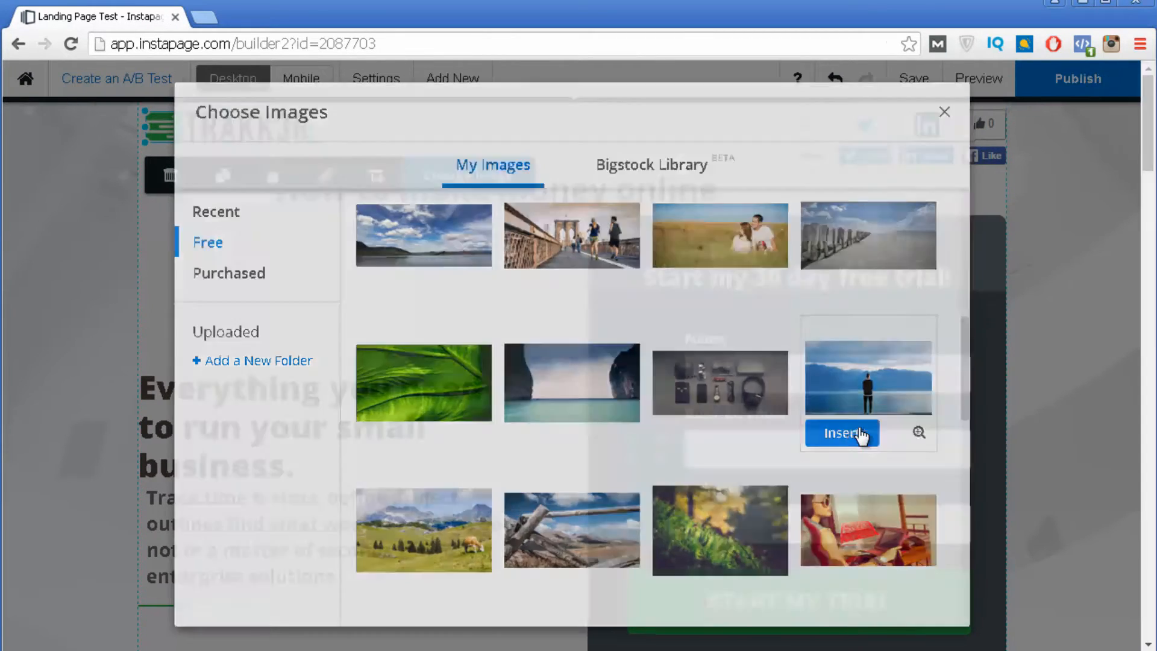
left_click(414, 216)
left_click(244, 135)
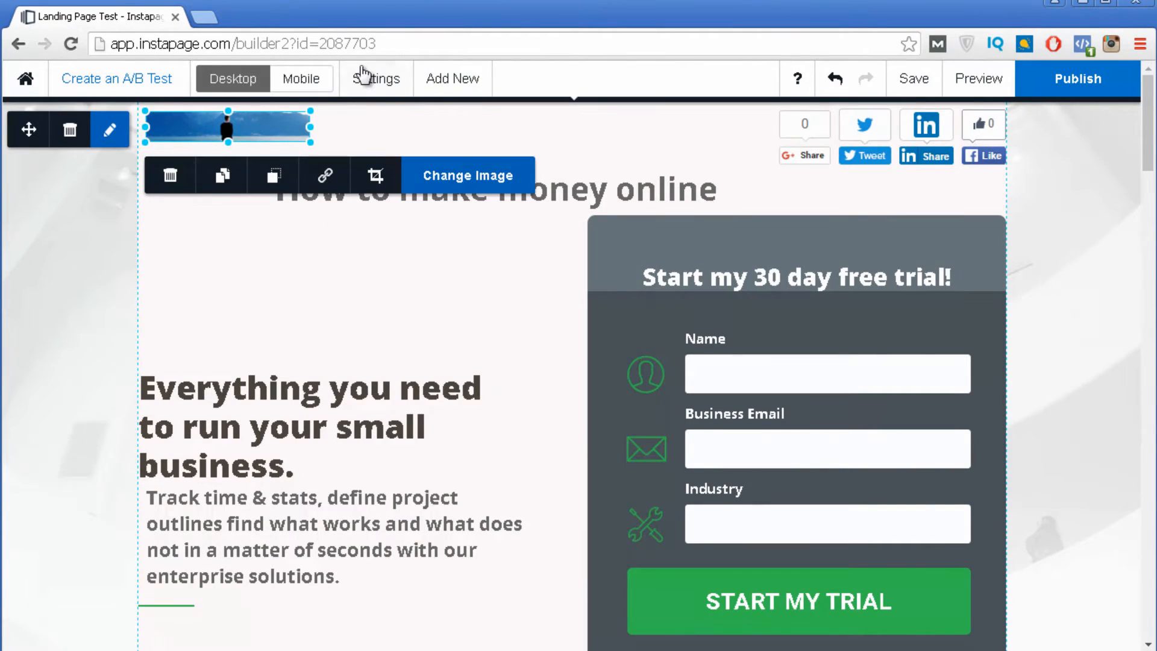
left_click_drag(311, 142, 337, 151)
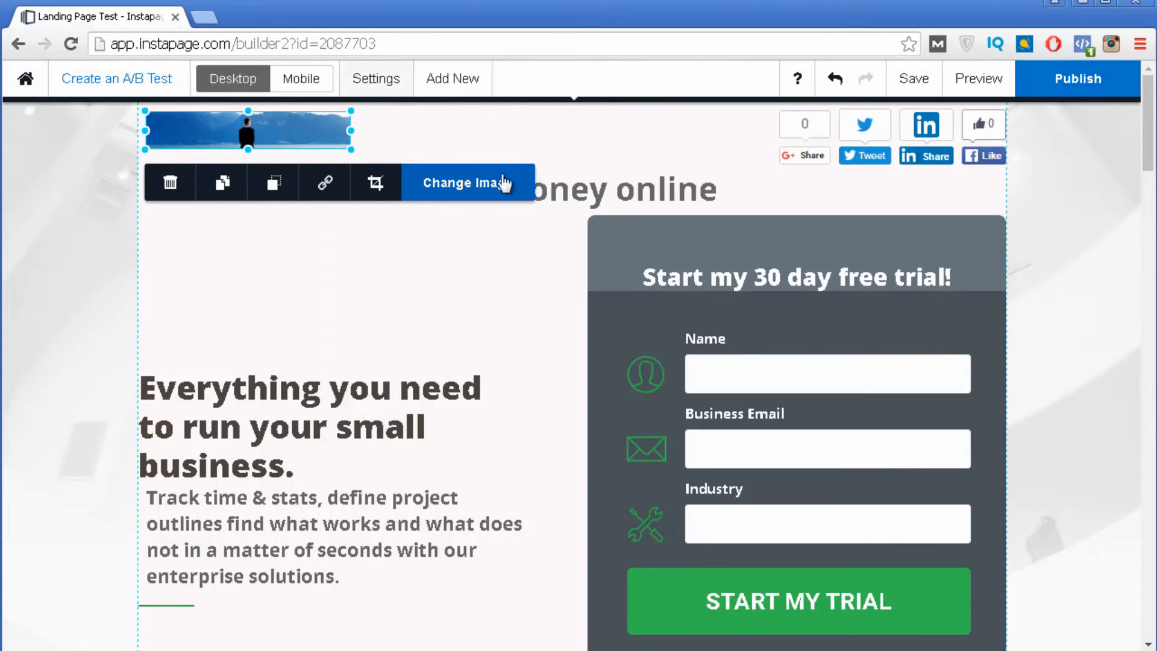
- Move the "Everything you need to run your small business." heading up beneath the headline and change its text to "whatever you want"
scroll(435, 309, "down", 2)
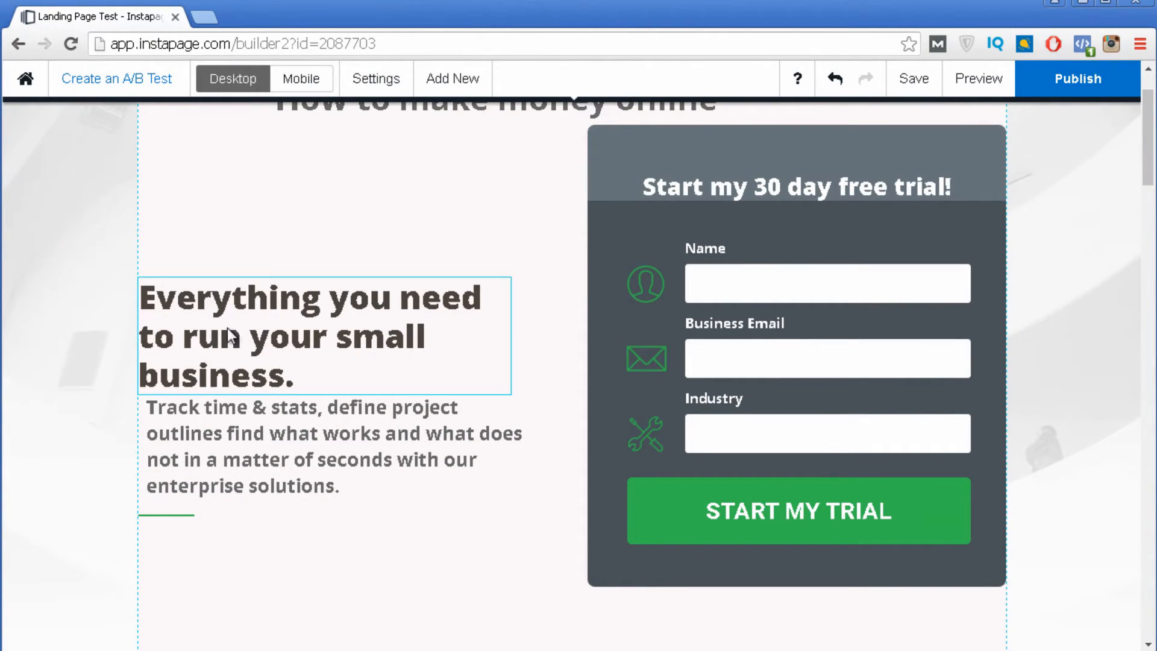
left_click_drag(230, 336, 242, 204)
scroll(329, 338, "up", 2)
left_click(318, 298)
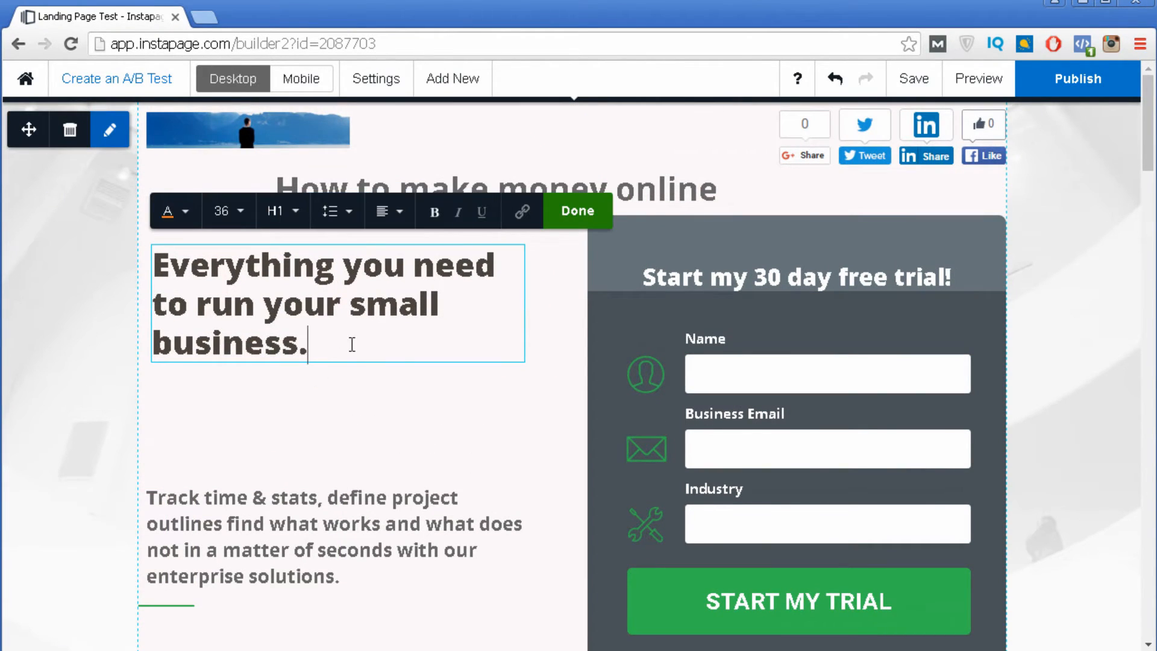
key("ctrl+a")
type("wha")
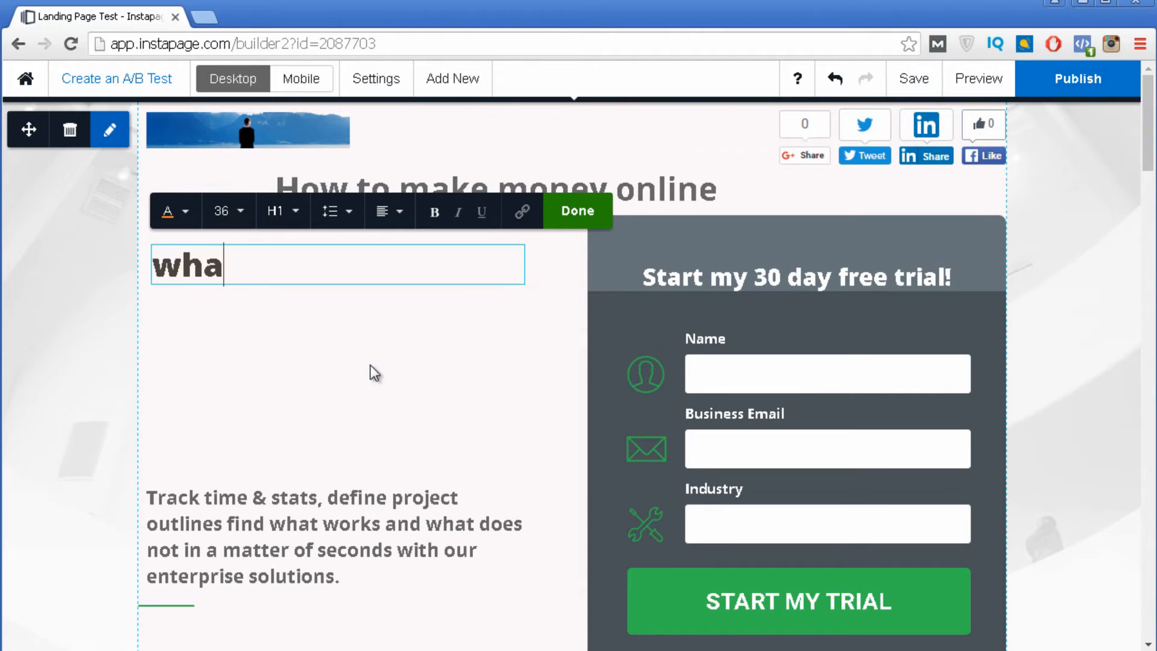
type("tever you want")
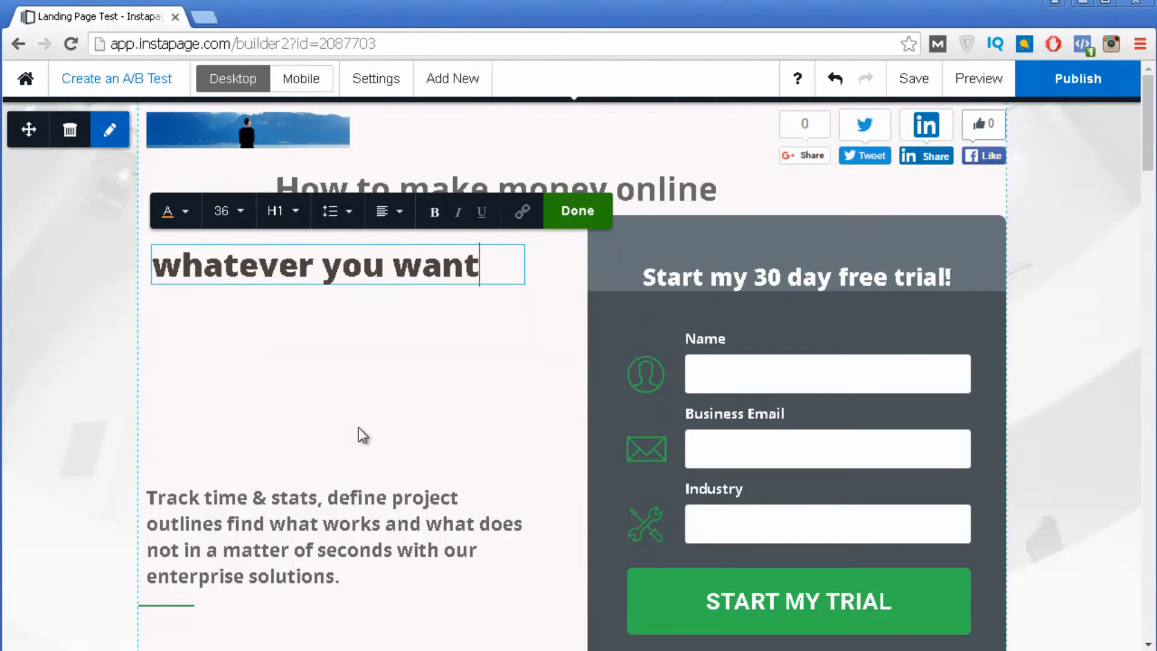
- Replace the "Track time & stats" paragraph text with "etc etc eweqdwdwo"
left_click(264, 519)
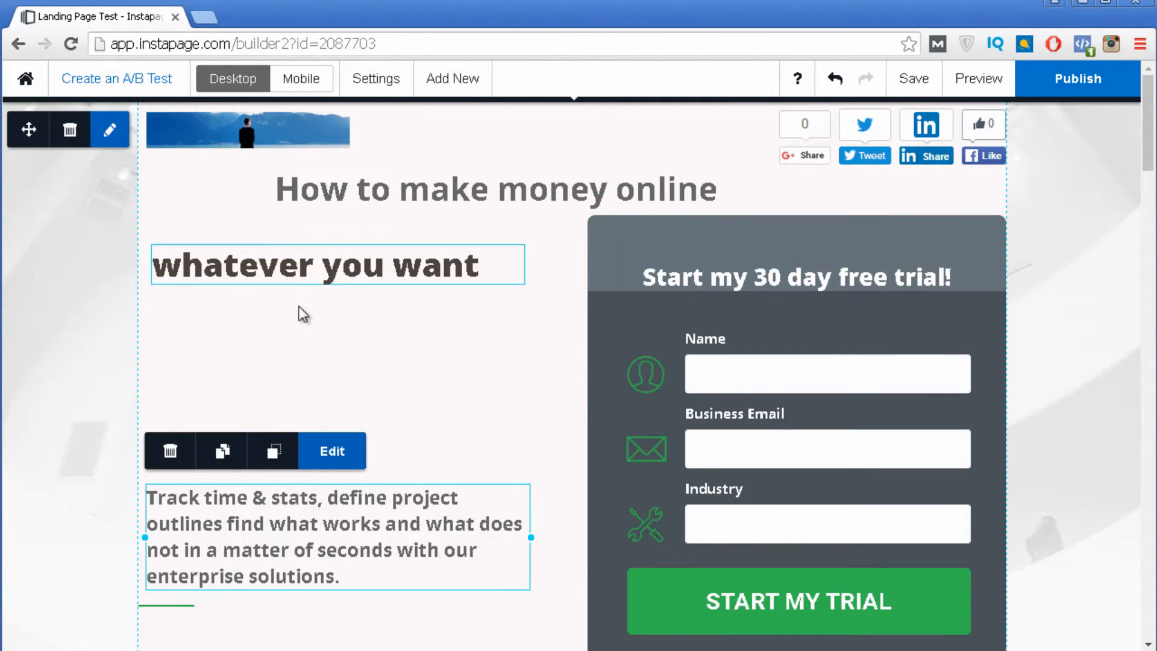
double_click(359, 508)
key("ctrl+a")
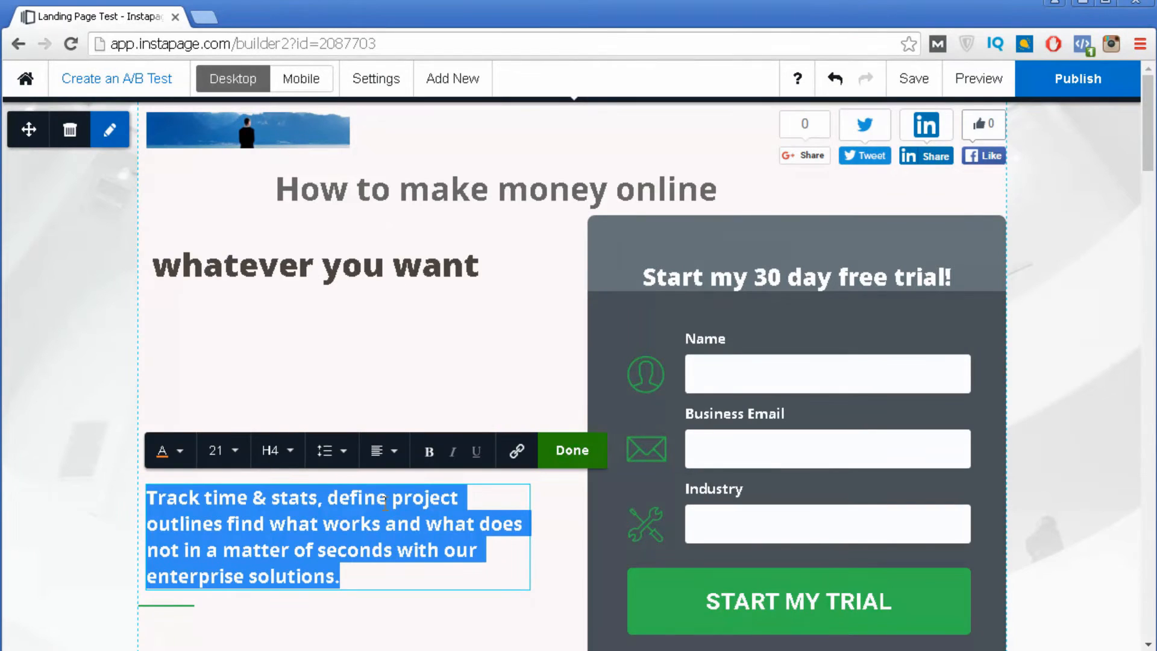
type("W")
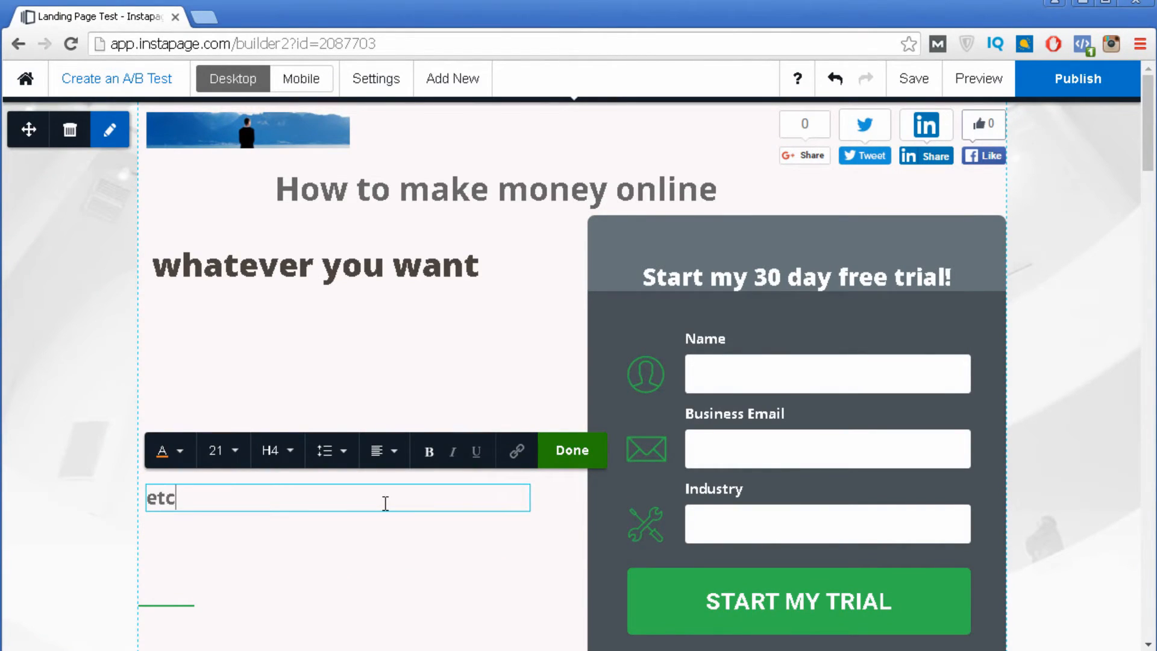
key("BackSpace")
key("BackSpace")
type("etc eweqdwdwo")
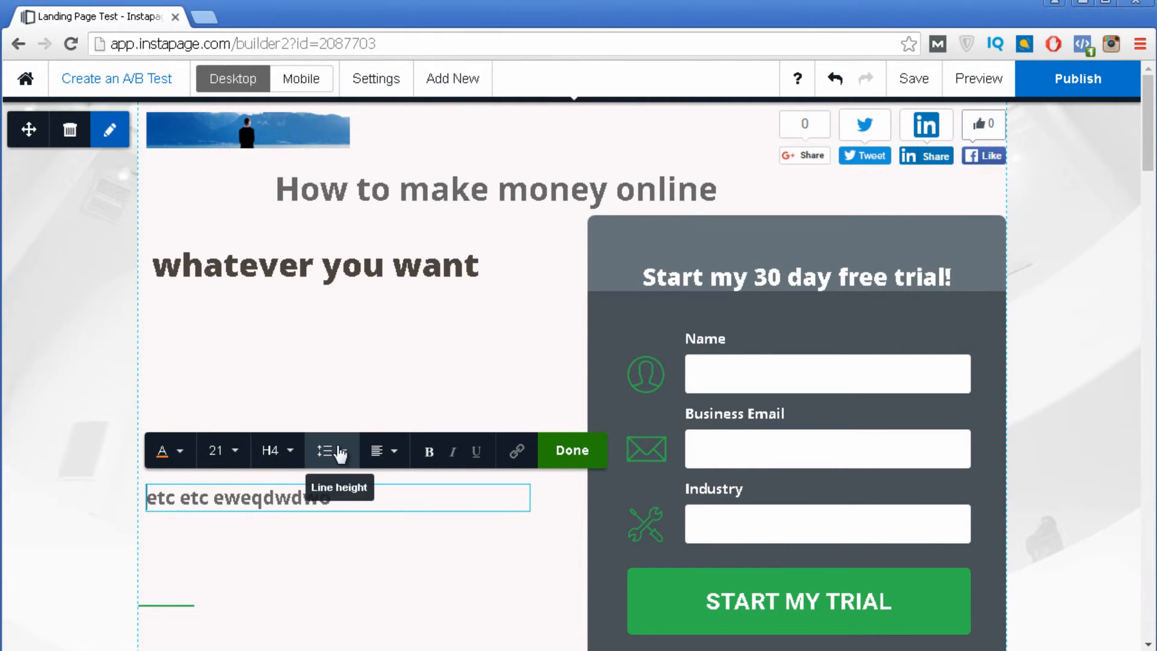
left_click_drag(305, 501, 322, 502)
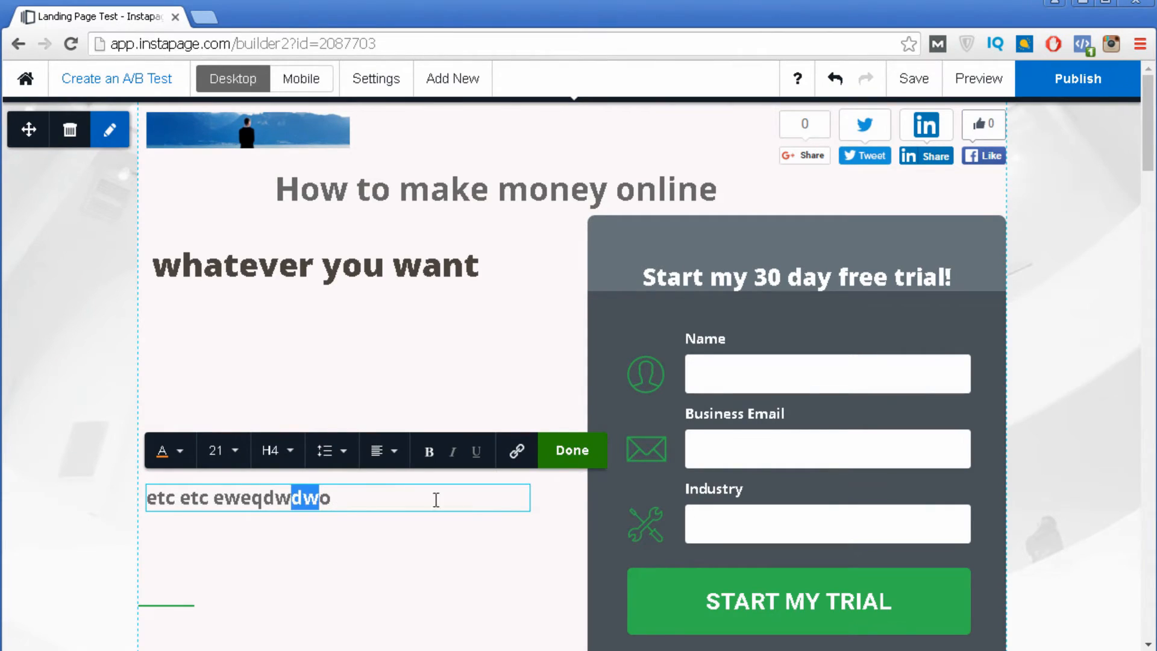
left_click(474, 534)
- Move the "etc etc eweqdwdwo" paragraph up below the "whatever you want" heading, at about Y 258
left_click_drag(492, 494, 517, 338)
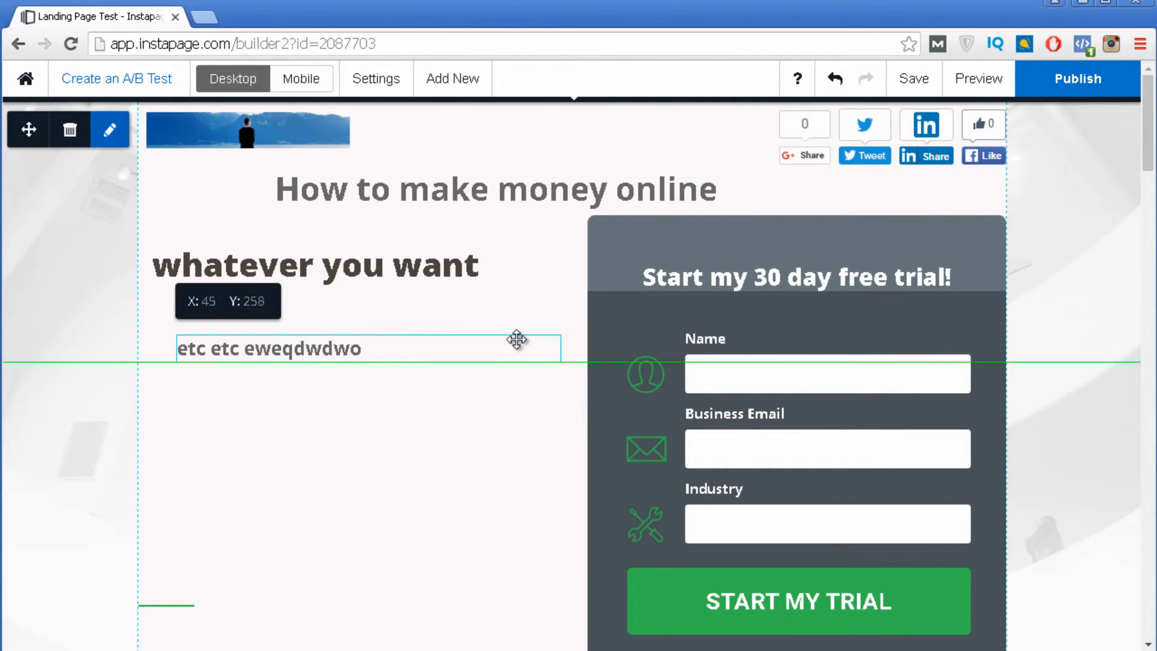
scroll(718, 560, "down", 2)
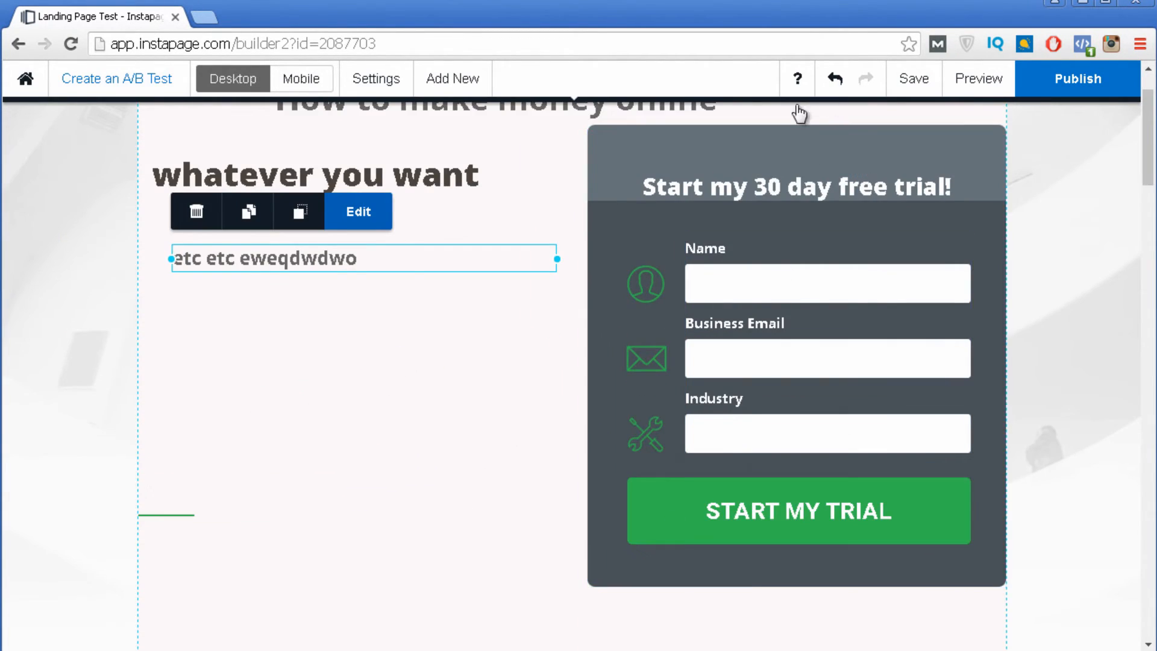
scroll(795, 151, "up", 2)
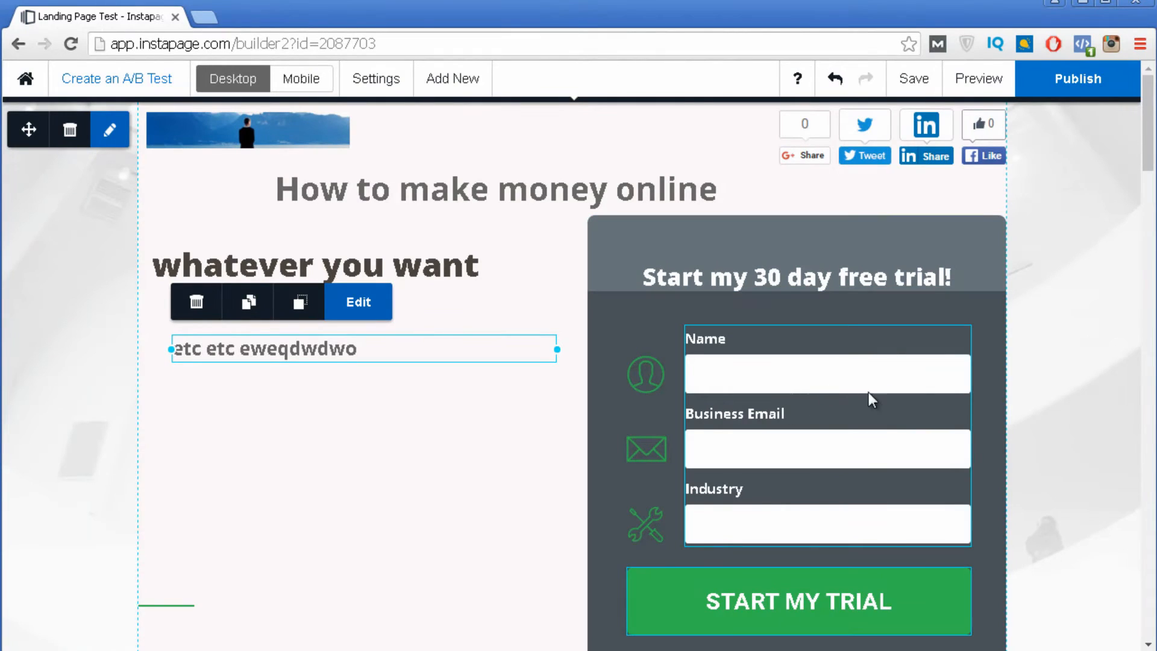
- Shrink the form's dark background box to about 444 x 485 and narrow the lighter header box to match its width
scroll(869, 392, "down", 2)
left_click(1000, 522)
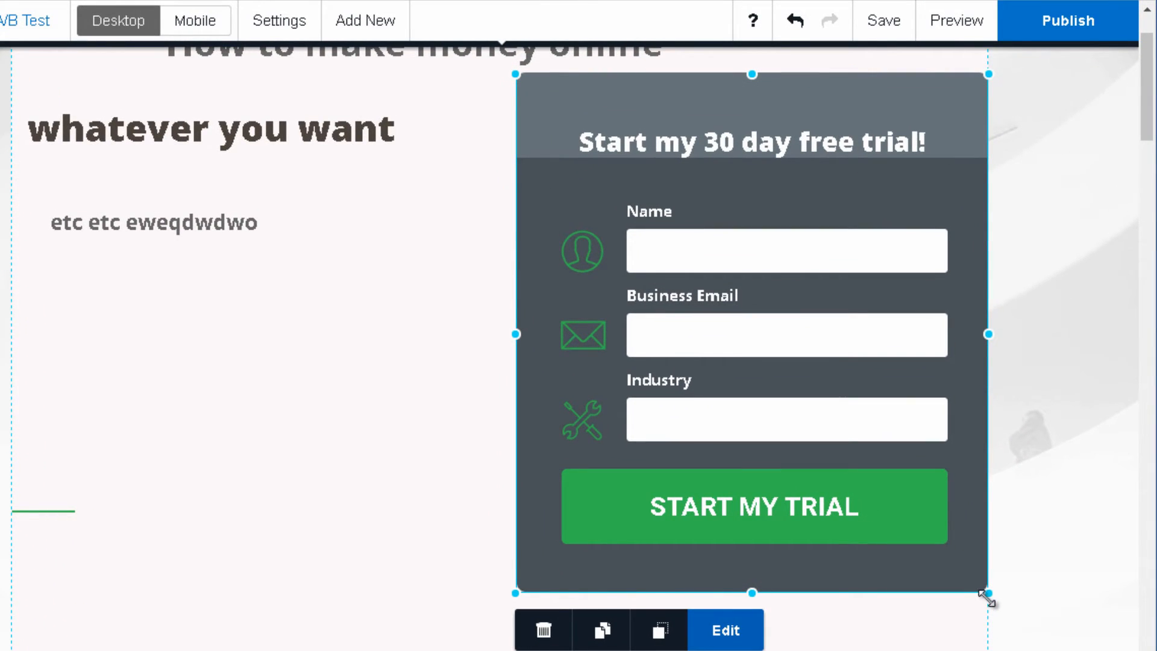
left_click_drag(986, 597, 968, 574)
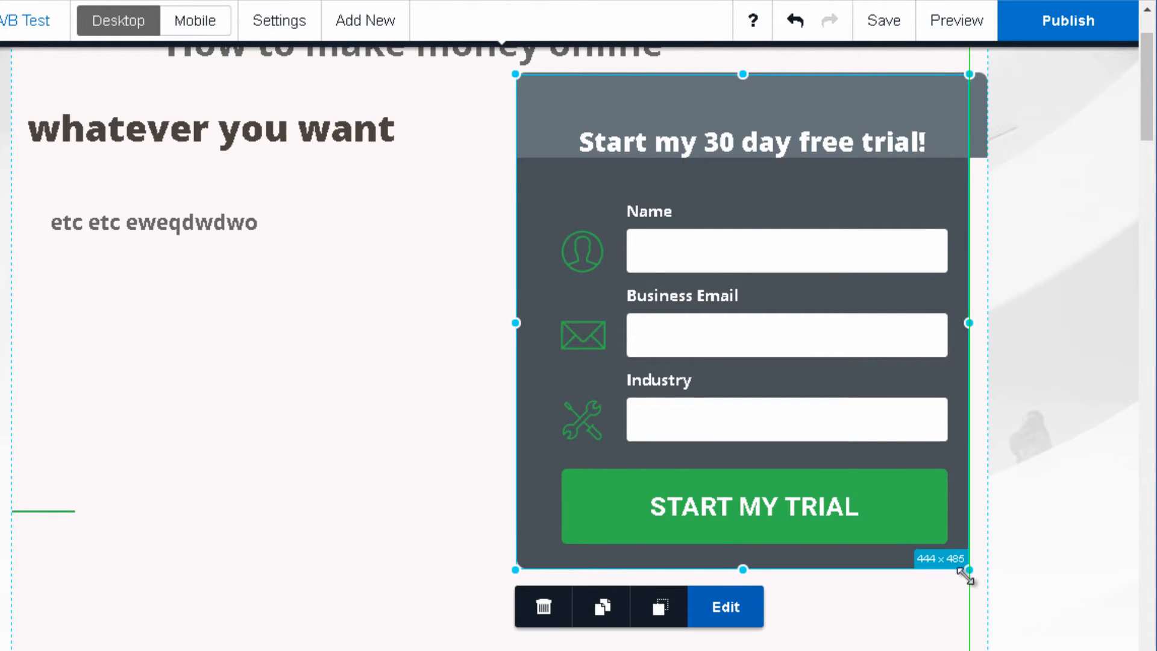
left_click(980, 124)
left_click_drag(987, 122, 965, 116)
scroll(594, 181, "up", 2)
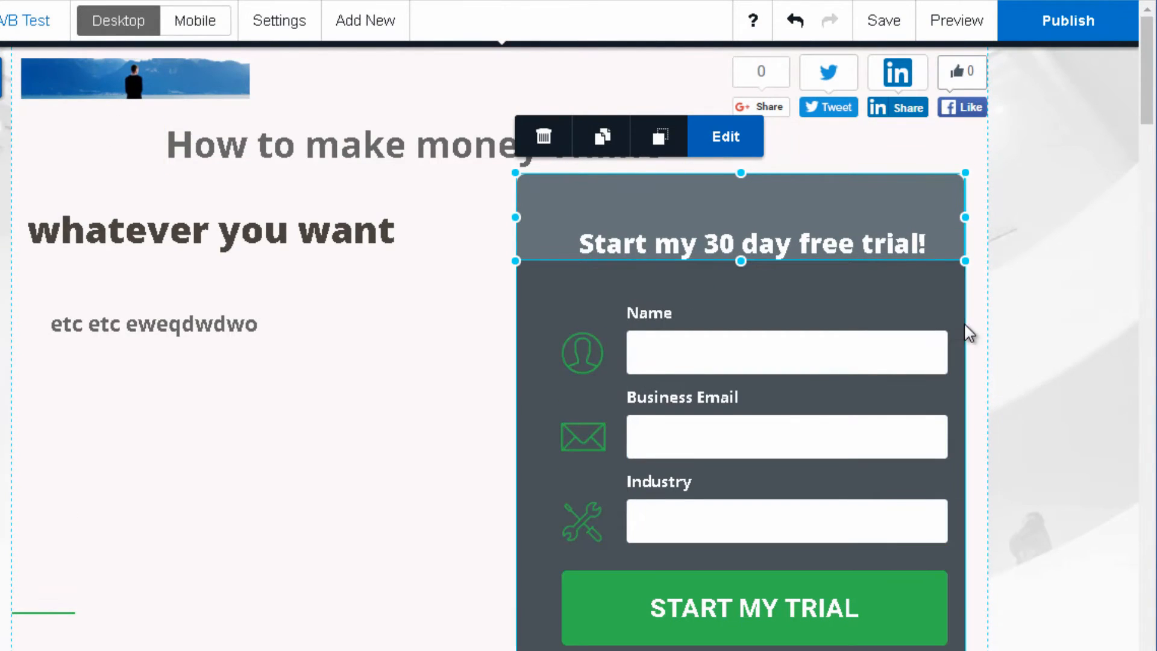
scroll(707, 174, "down", 2)
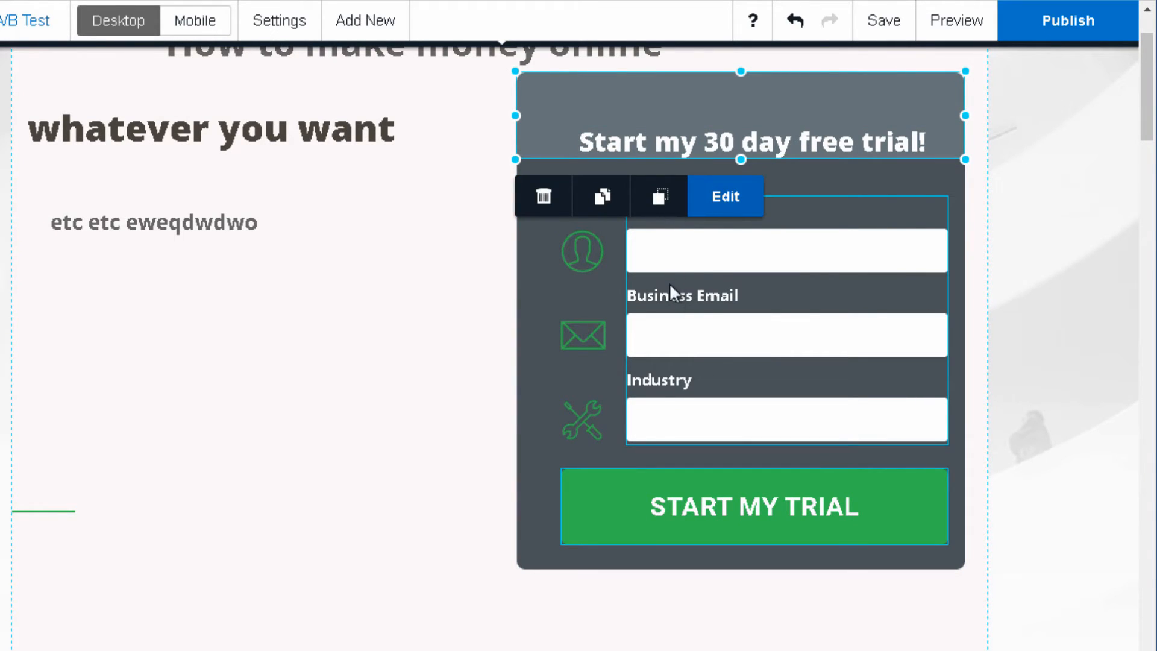
- Open the form's button style settings and set the START MY TRIAL button color to red
left_click(700, 267)
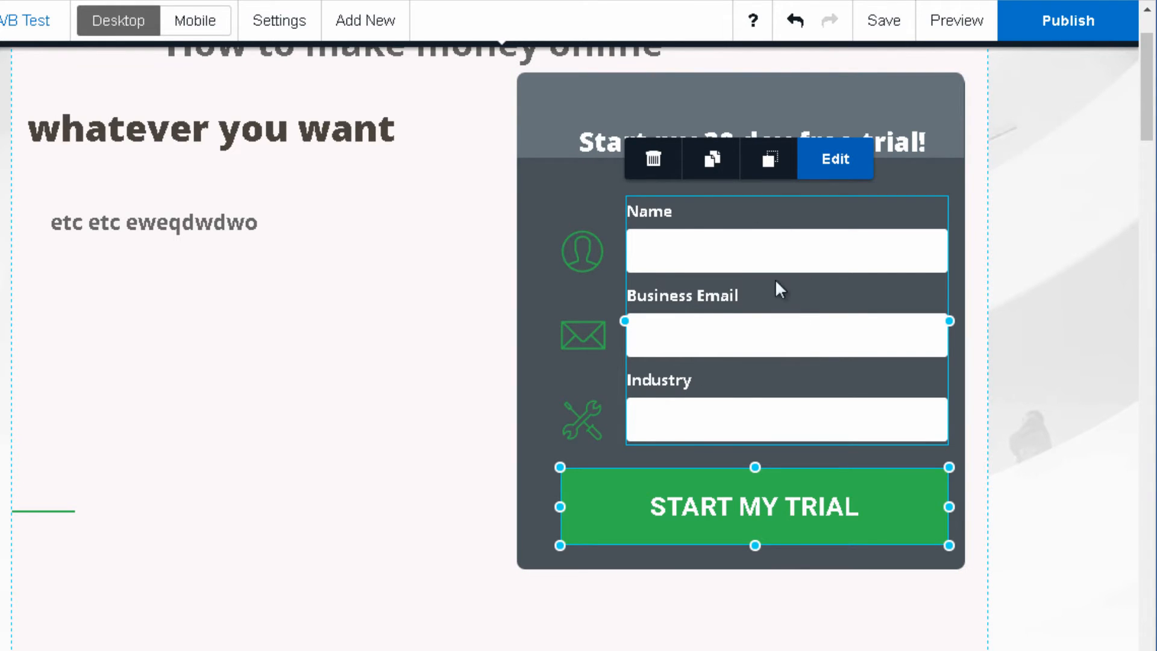
left_click(835, 162)
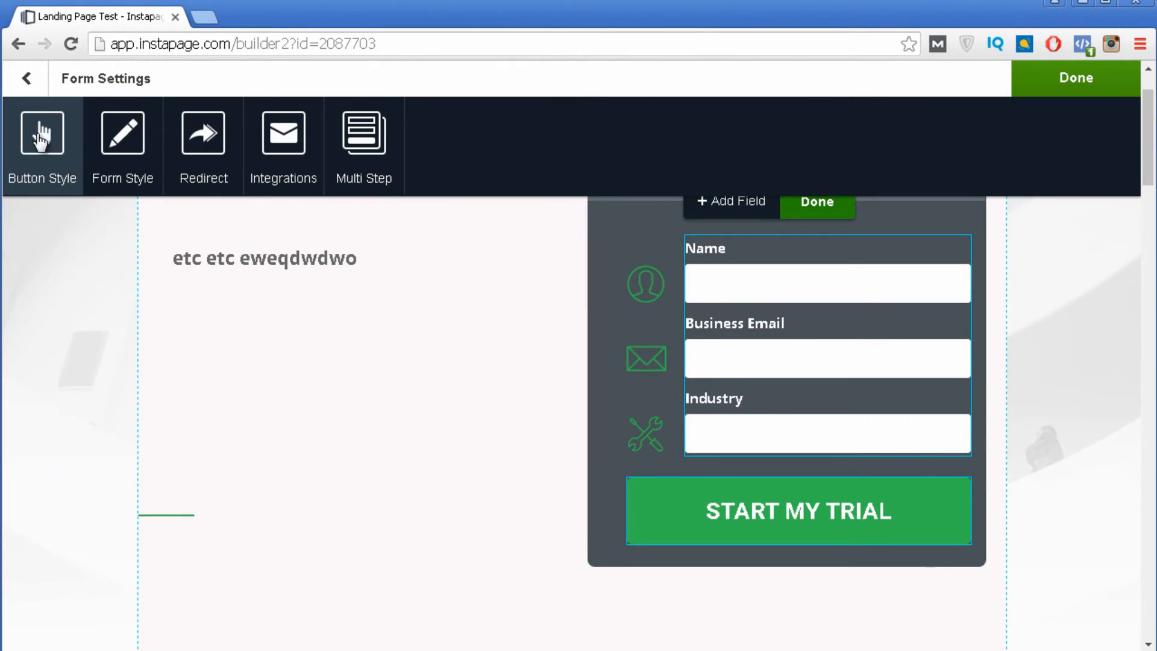
left_click(71, 166)
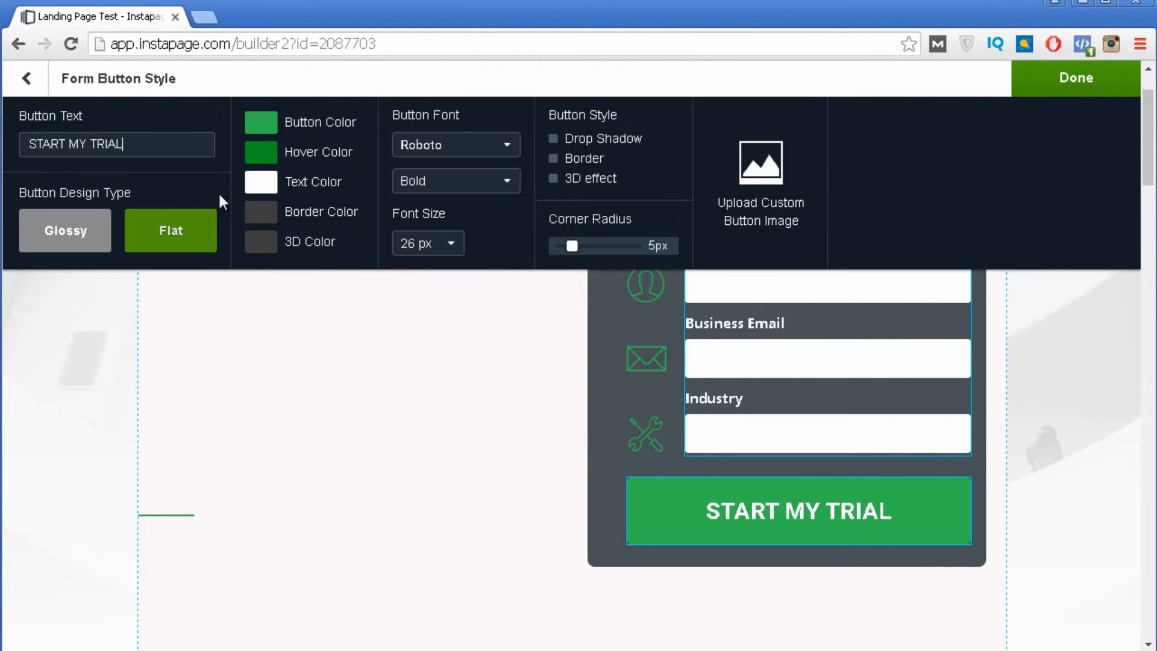
left_click(261, 124)
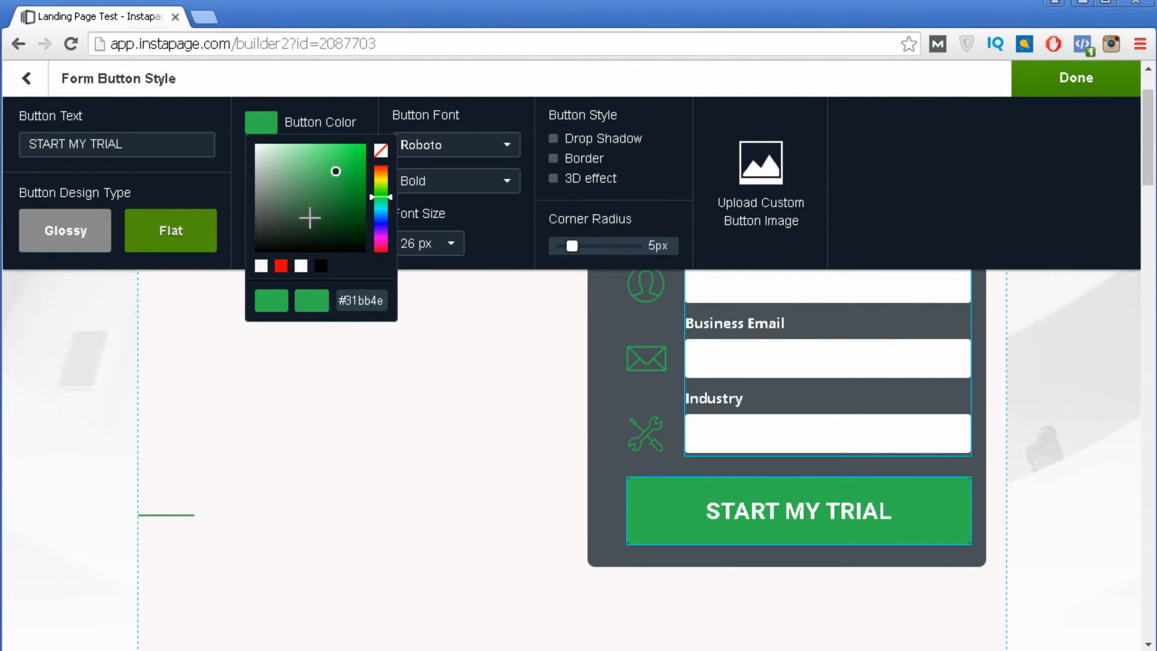
left_click_drag(382, 194, 375, 124)
left_click(237, 277)
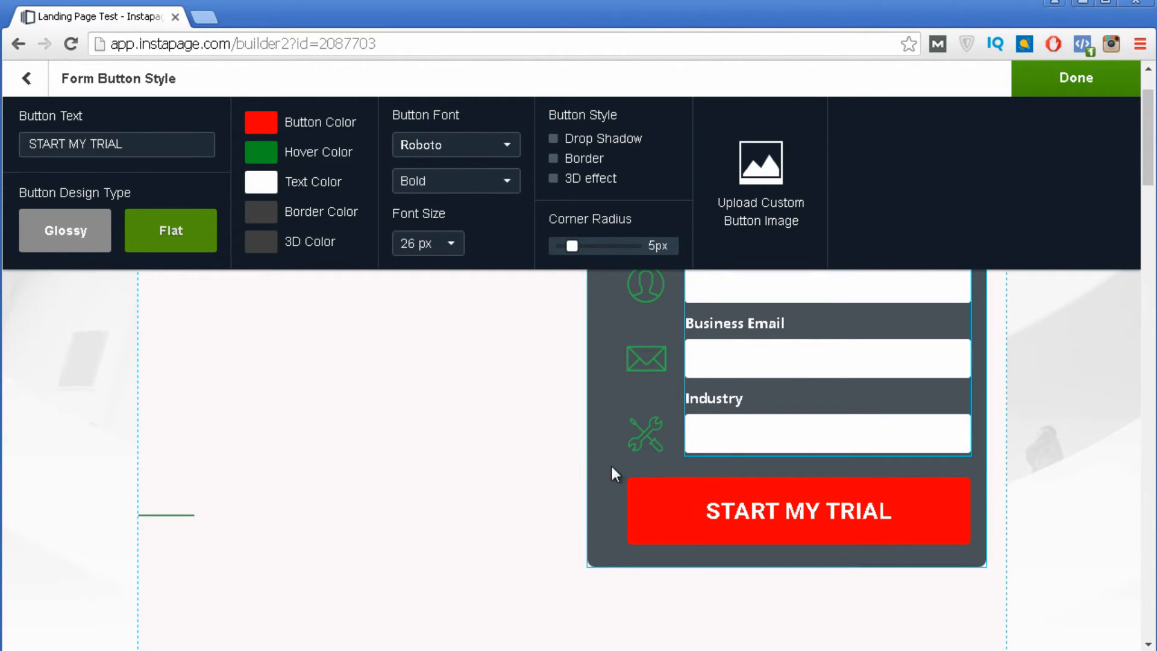
- Set the form button's hover color to white
left_click(255, 158)
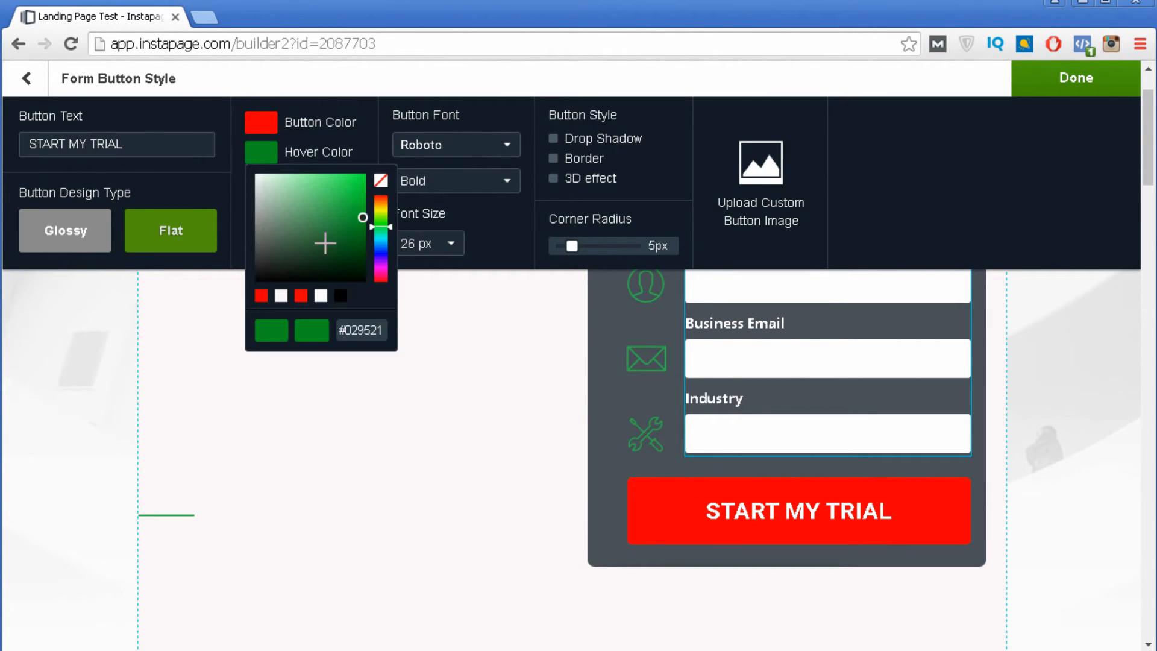
left_click_drag(328, 240, 245, 156)
left_click(244, 152)
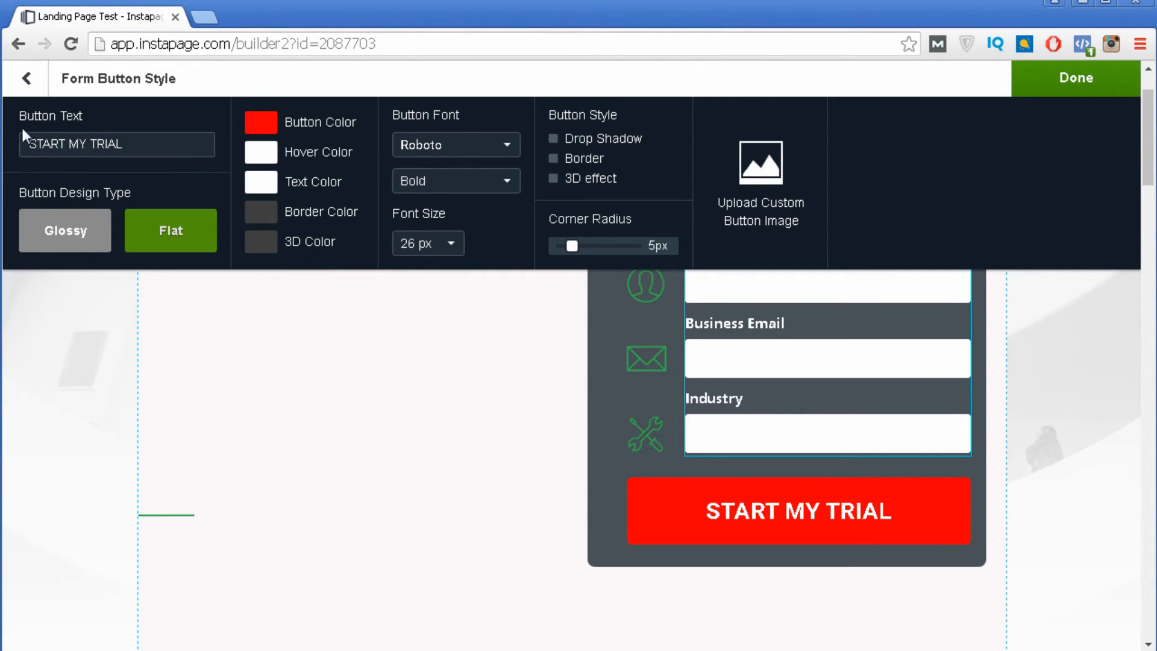
- Set the form button's text color to red
left_click(261, 184)
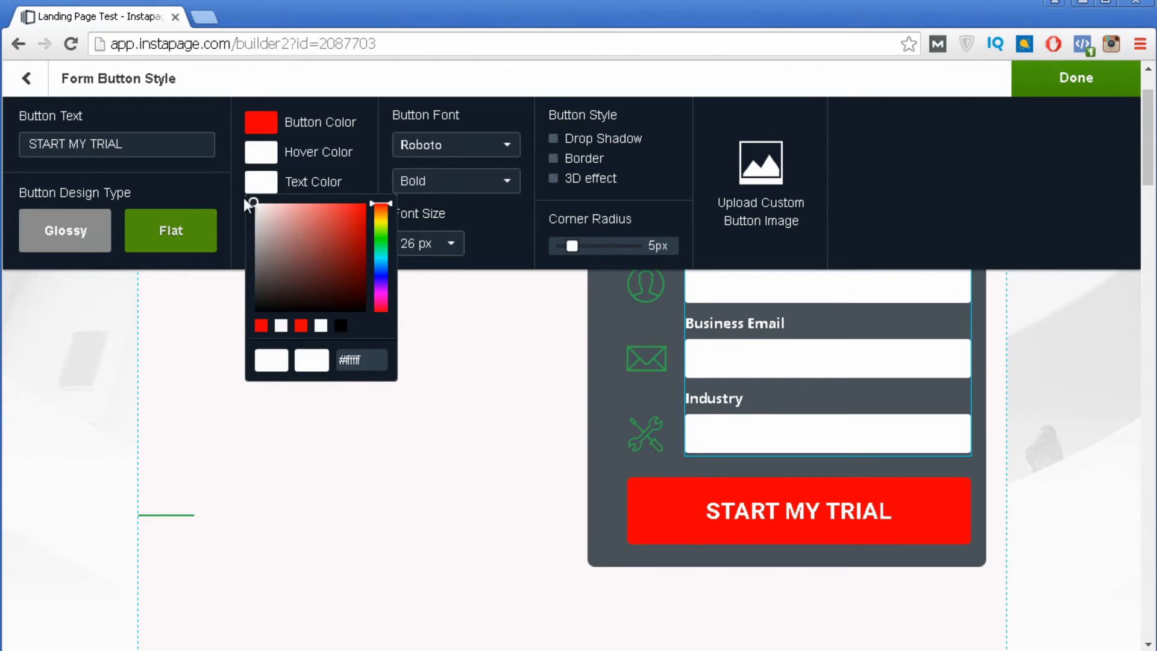
mouse_move(304, 270)
left_mouse_down()
mouse_move(232, 321)
mouse_move(265, 180)
mouse_move(239, 321)
mouse_move(349, 237)
mouse_move(369, 204)
left_mouse_up()
left_click(367, 143)
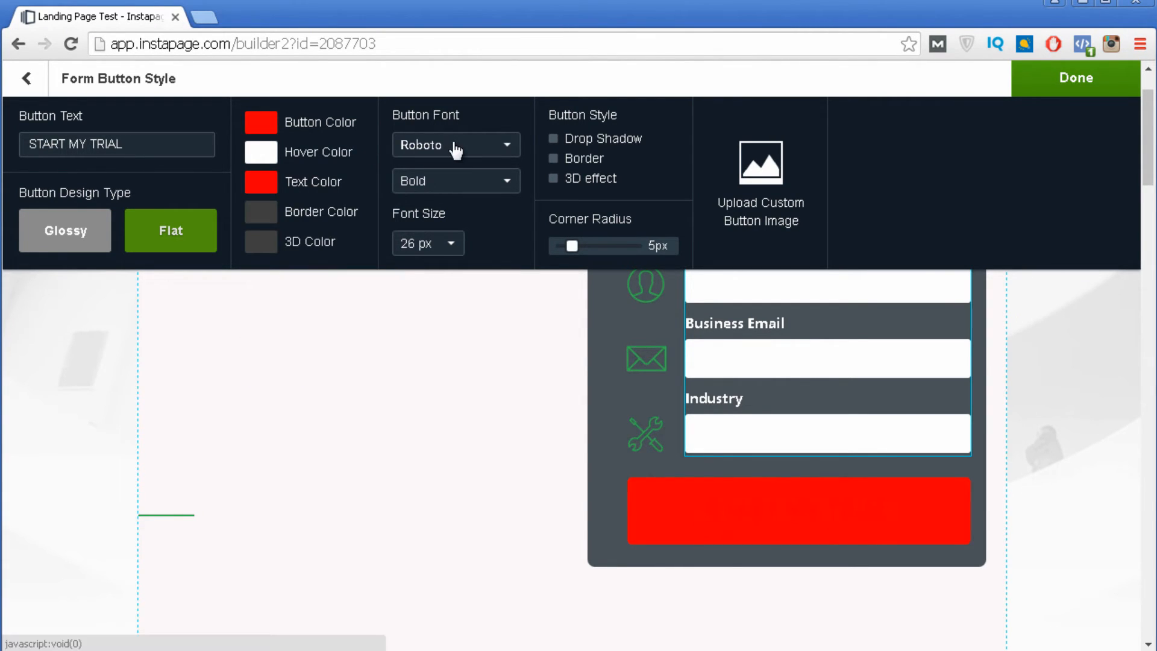
- Change the form button's font to Montserrat and its text color to white
left_click(446, 145)
left_click(449, 208)
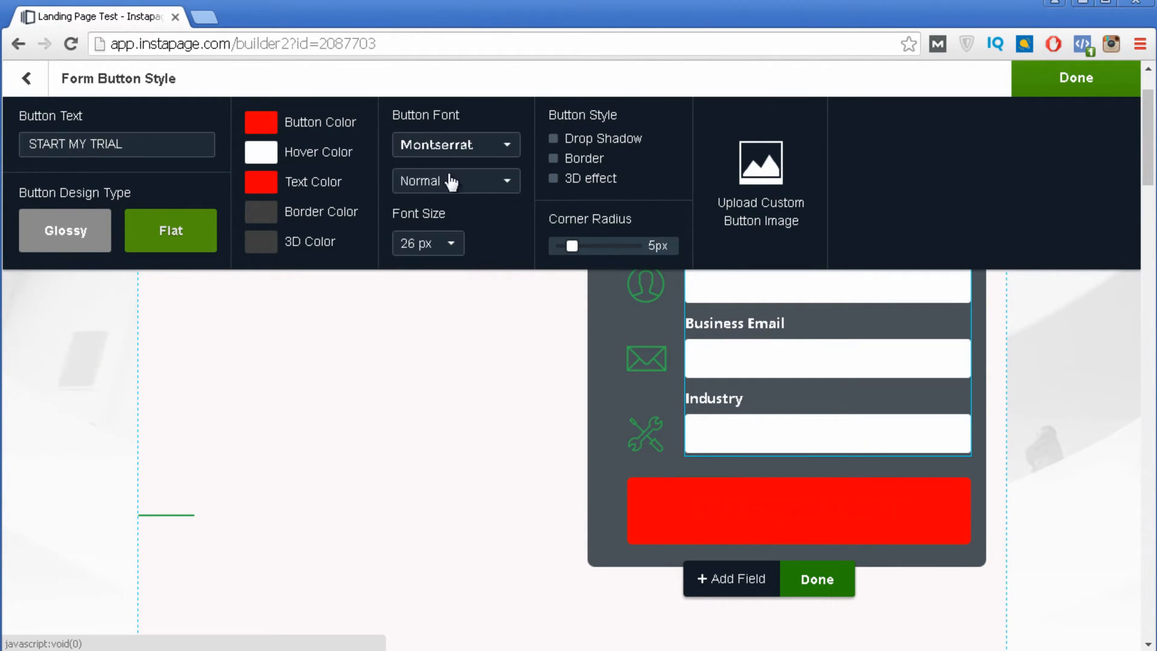
left_click(261, 181)
left_click(266, 201)
left_click(173, 229)
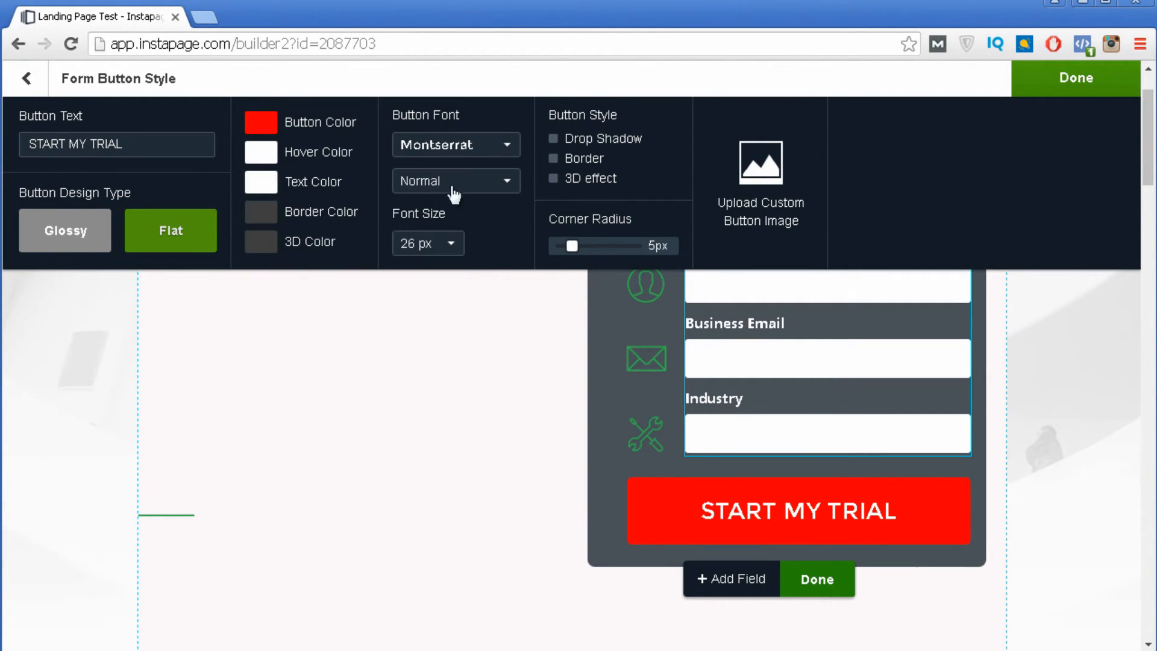
- Enable the drop shadow and border on the form button
left_click(561, 146)
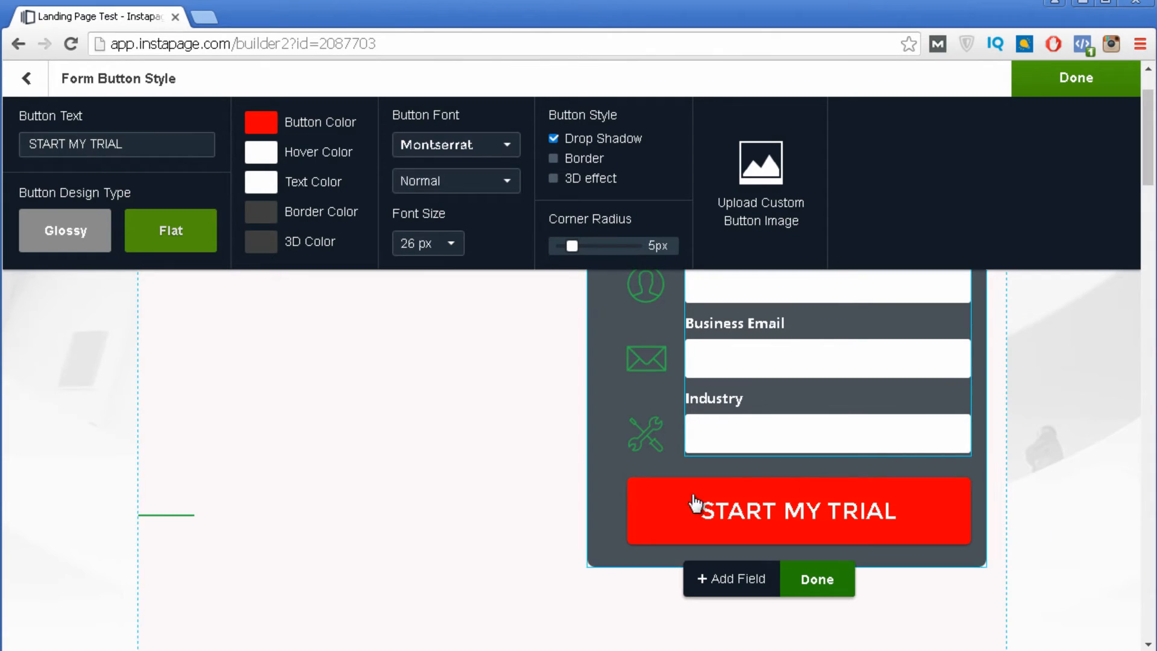
left_click(553, 159)
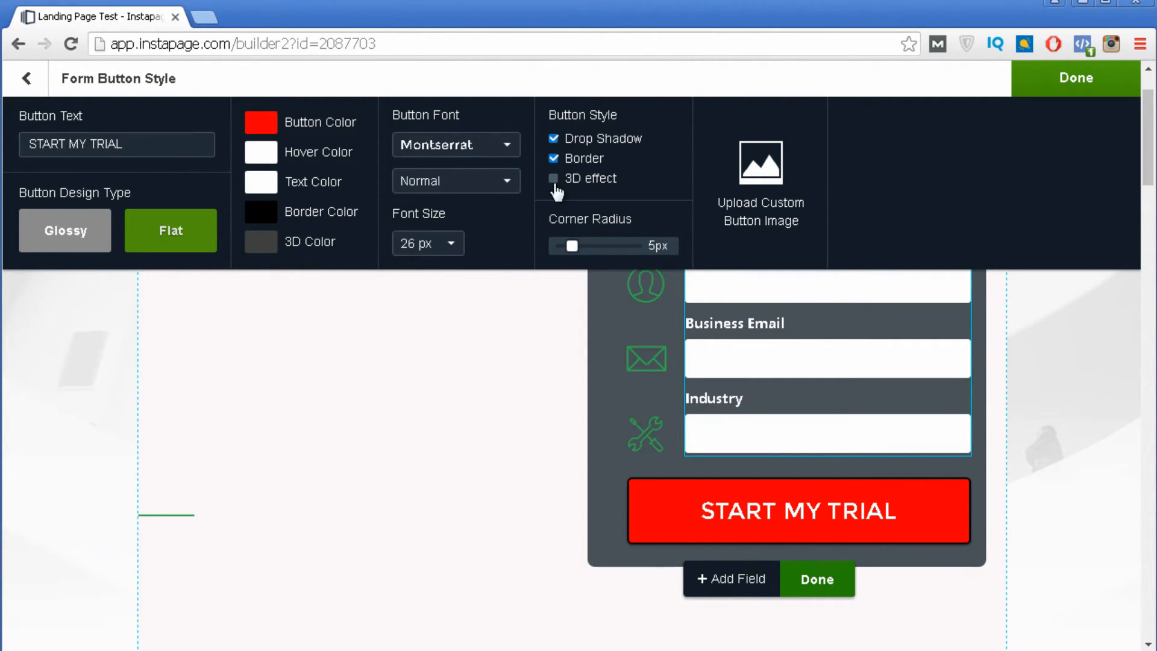
- Apply the 3D effect to the form button and set its corner radius to 40px
left_click(554, 181)
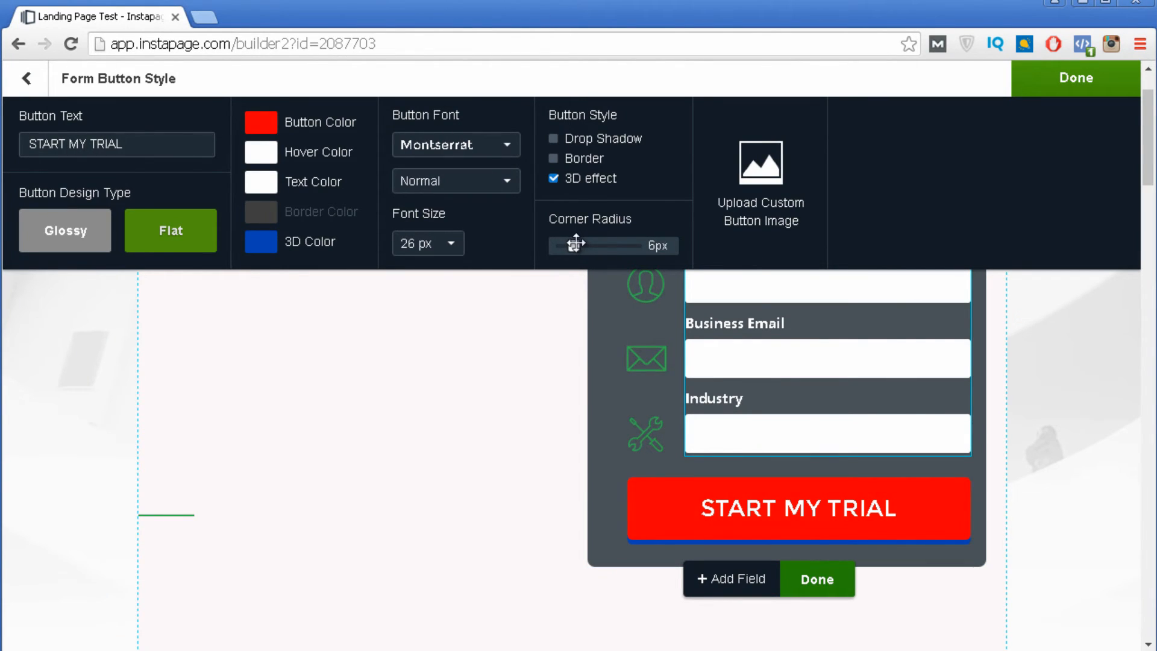
left_click_drag(575, 243, 586, 243)
left_click_drag(584, 243, 637, 245)
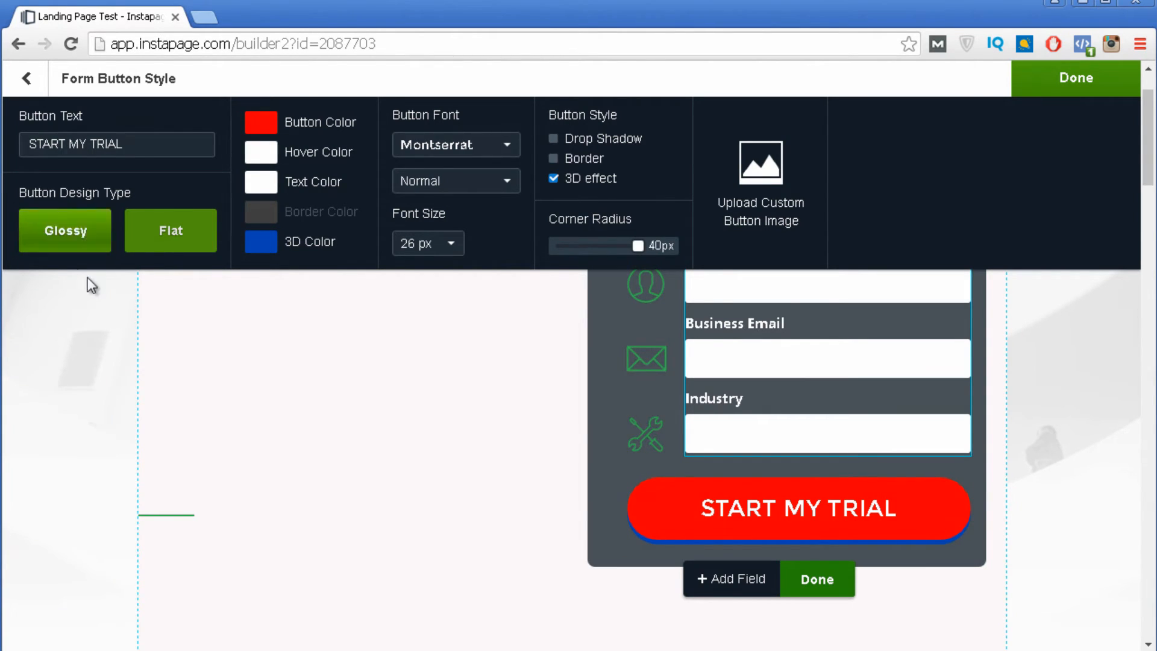
- Change the form button's text to "Get My FREE Ebook" and its design type to Glossy
triple_click(158, 142)
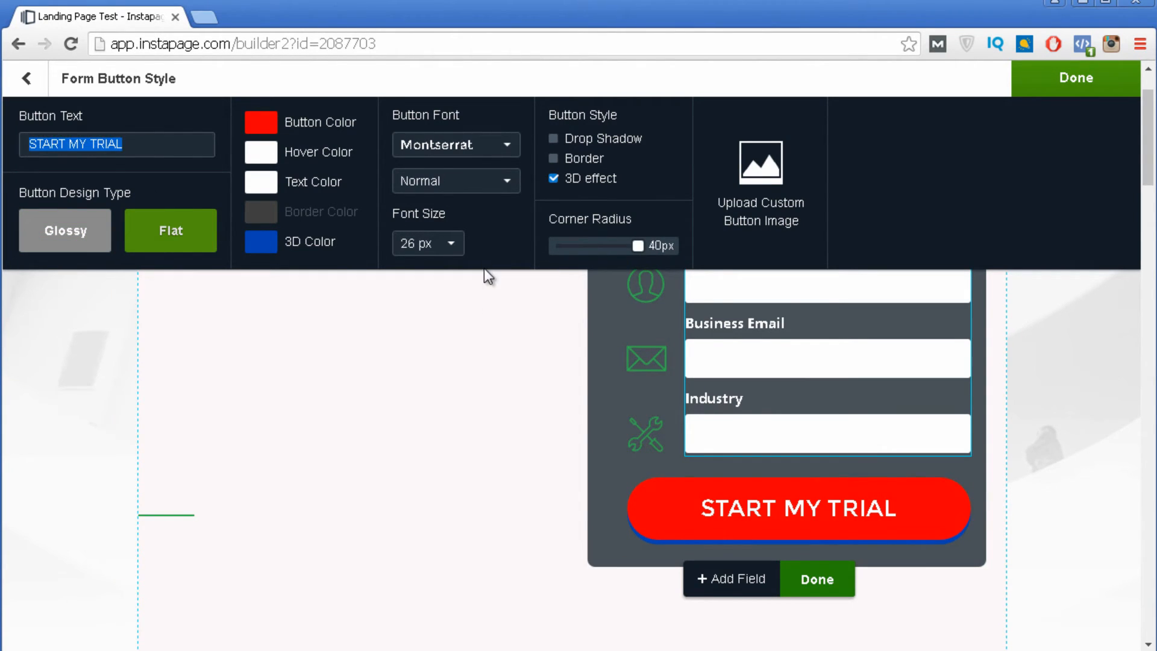
type("Get")
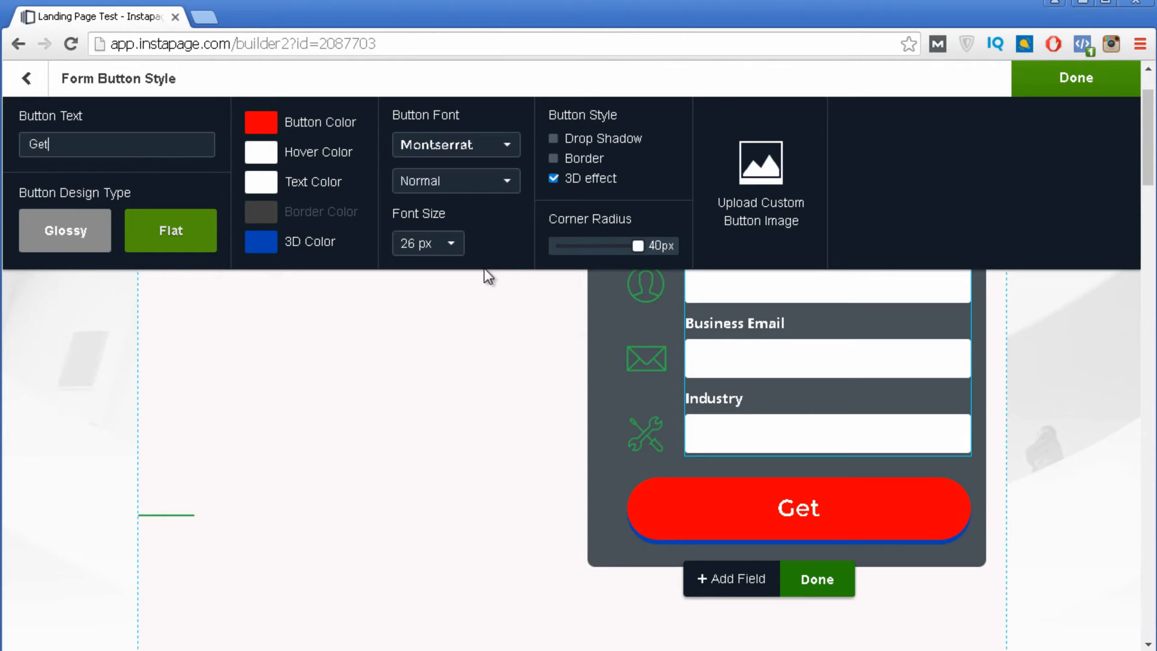
type(" My")
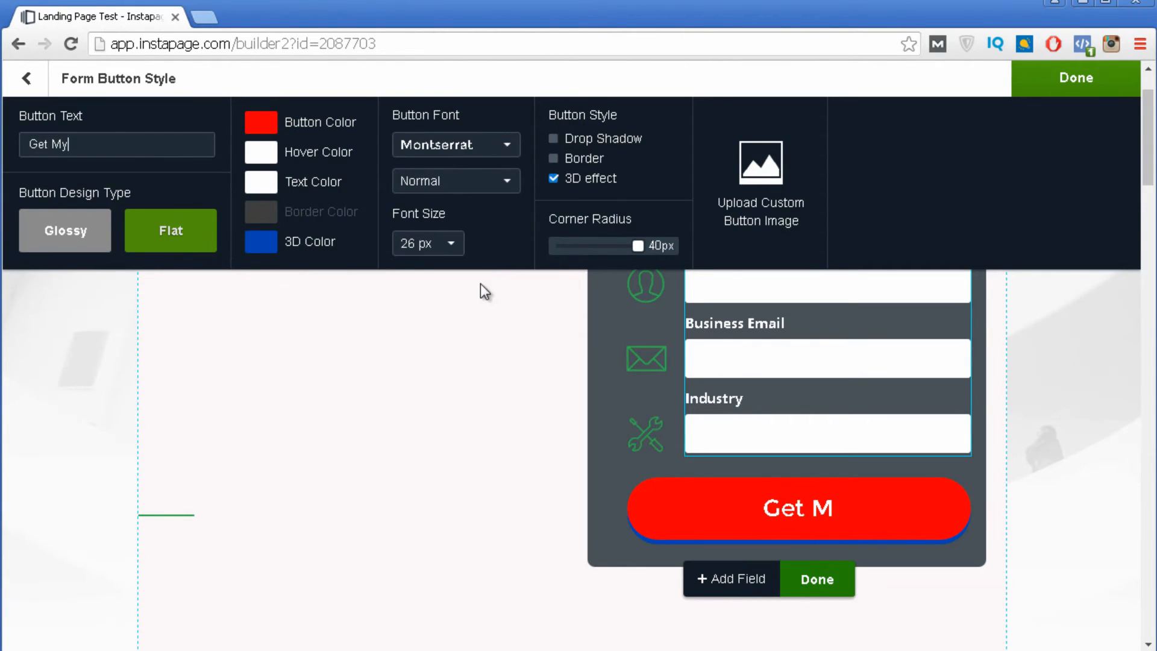
type(" FREE Ebook")
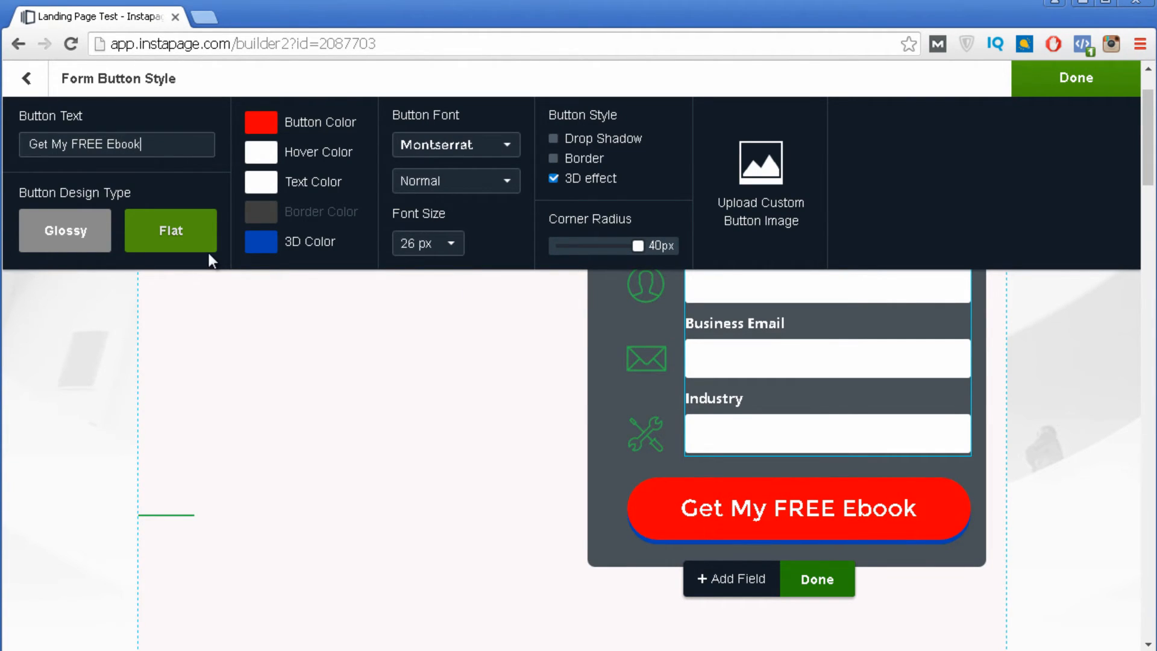
left_click(65, 240)
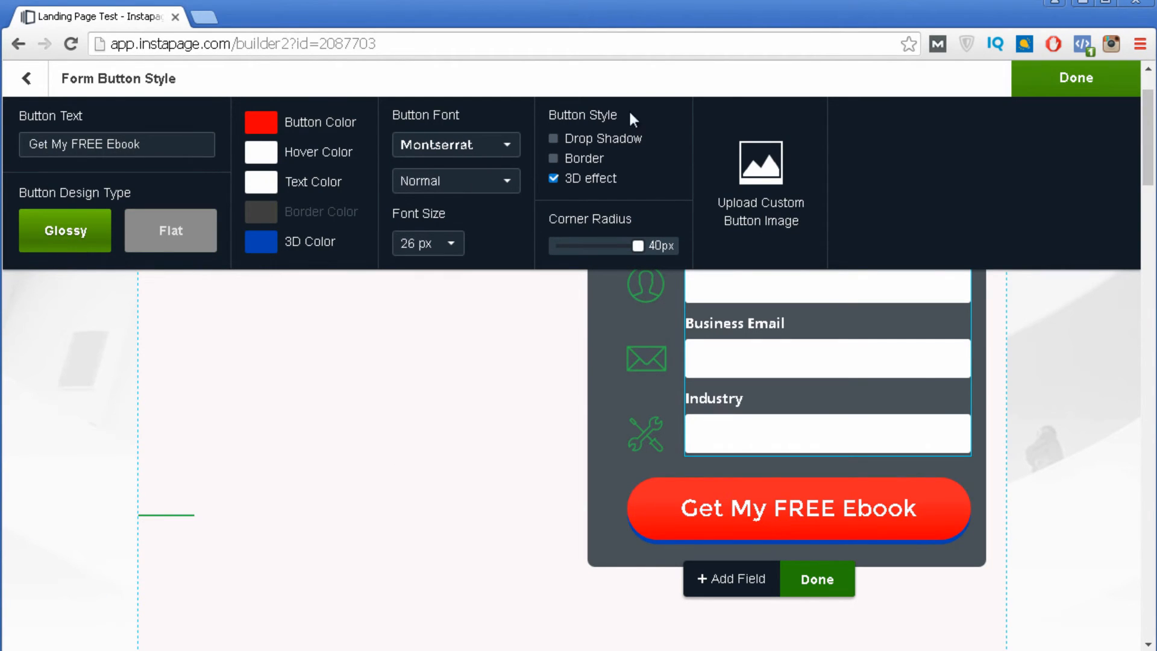
left_click(27, 79)
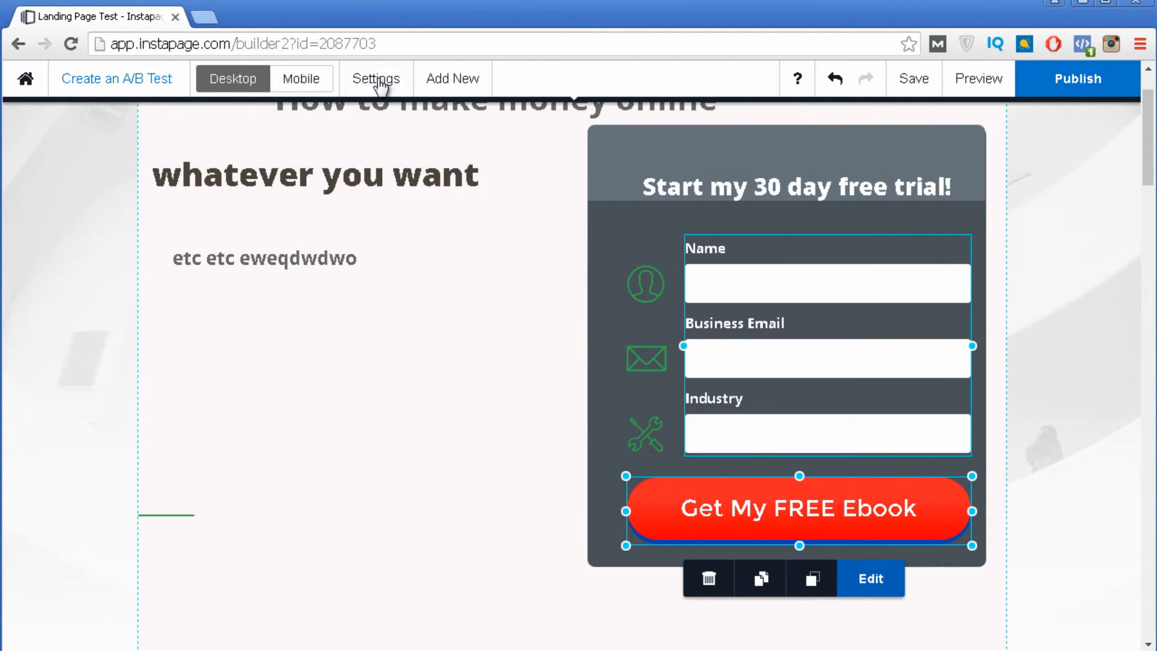
- Open the form's style settings and set the field color to white
left_click(1095, 494)
left_click(819, 344)
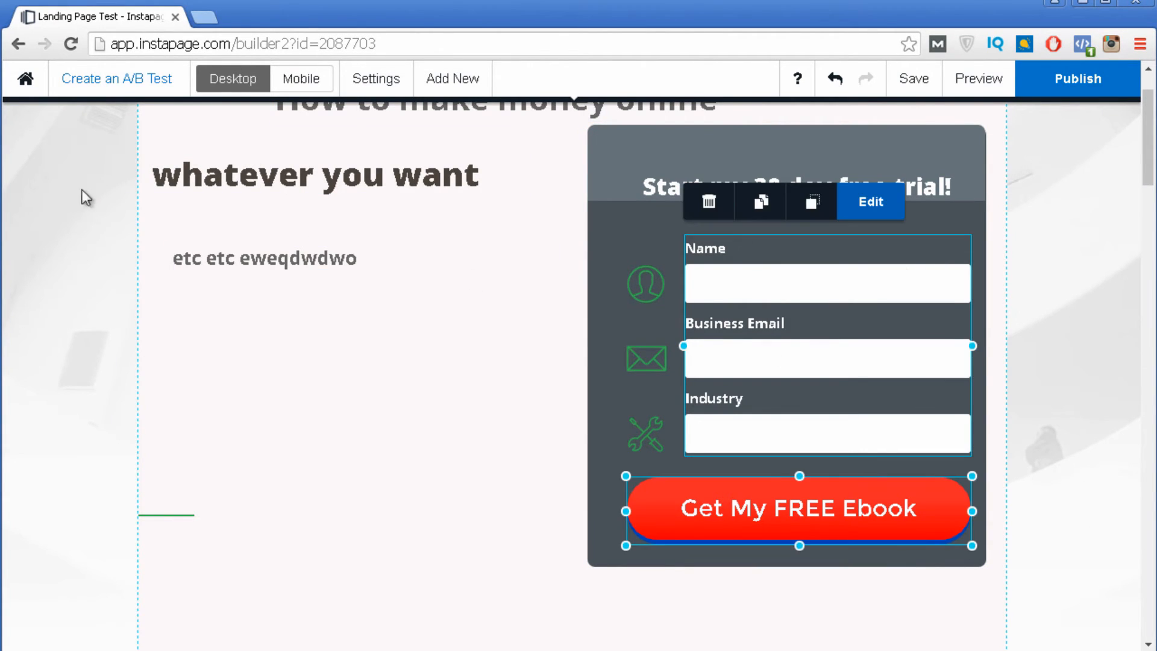
left_click(899, 215)
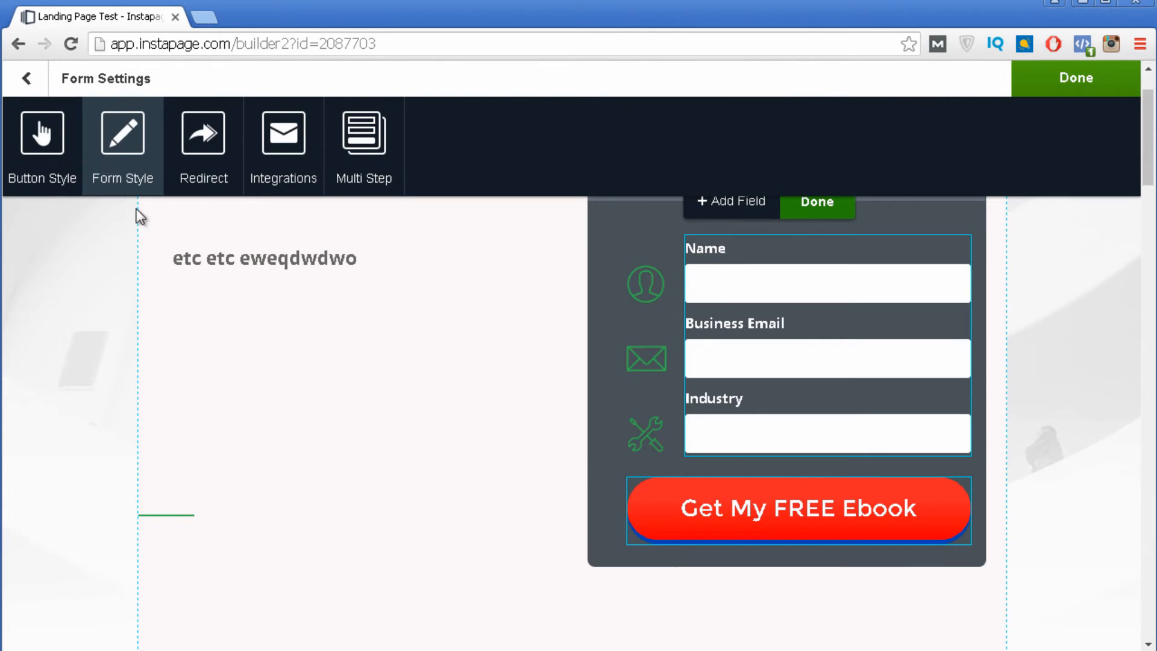
left_click(129, 140)
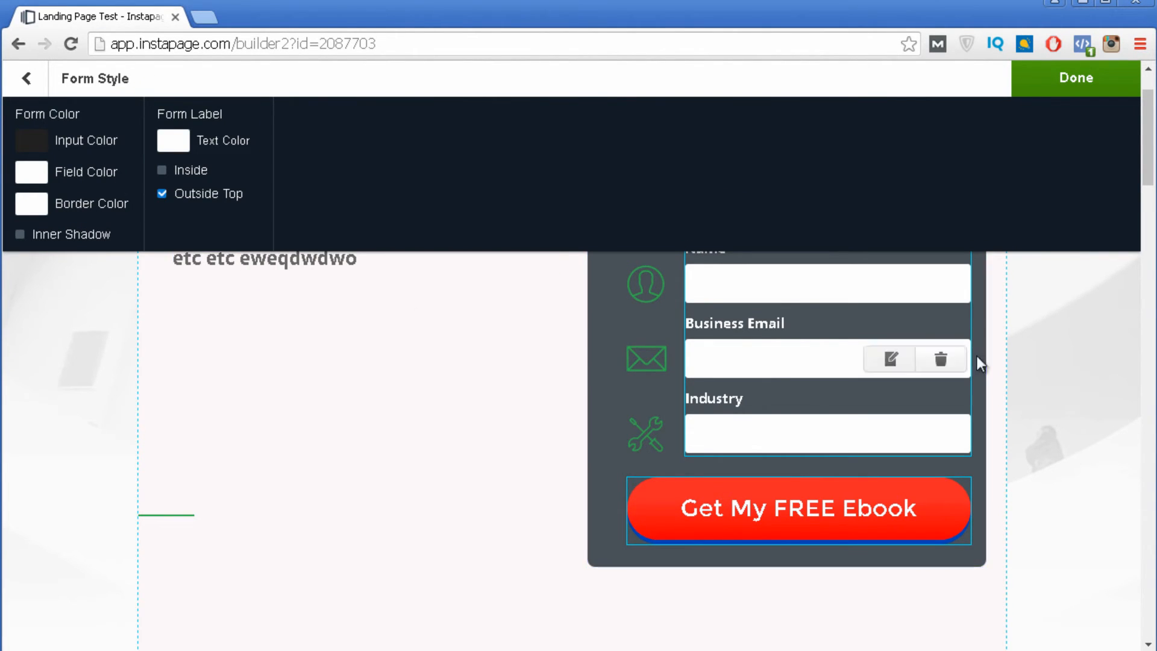
left_click(31, 176)
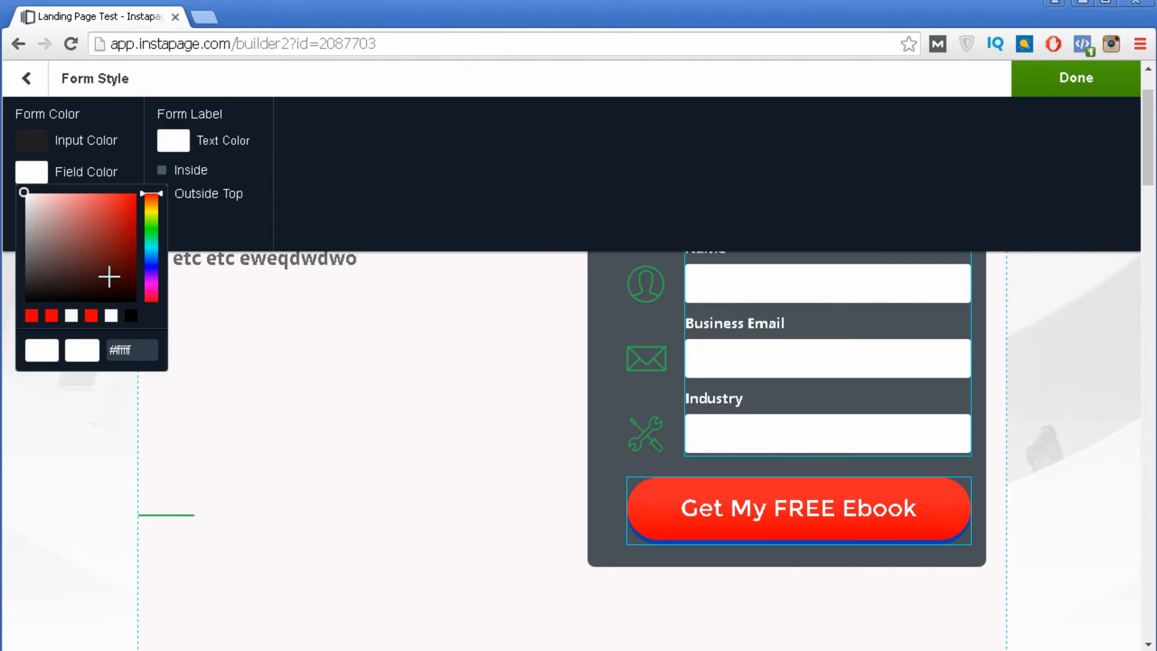
left_click_drag(109, 277, 7, 152)
left_click(7, 152)
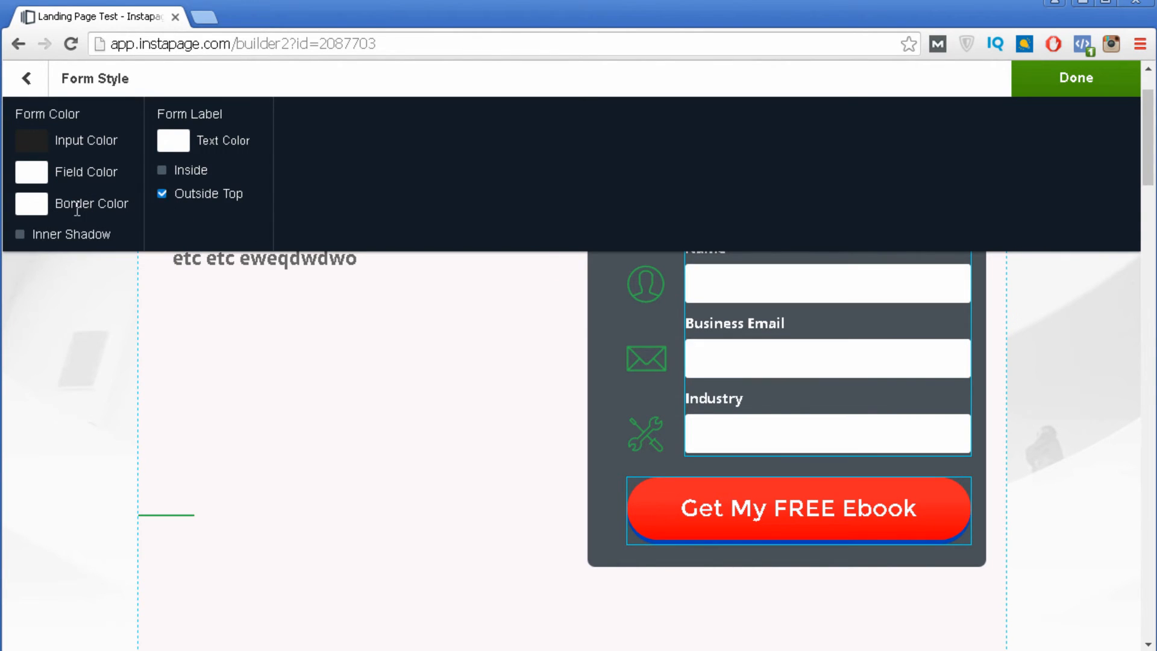
- Set the form fields' border color to black (#000000) and the label text color to white
left_click(31, 205)
left_click_drag(91, 301, 24, 331)
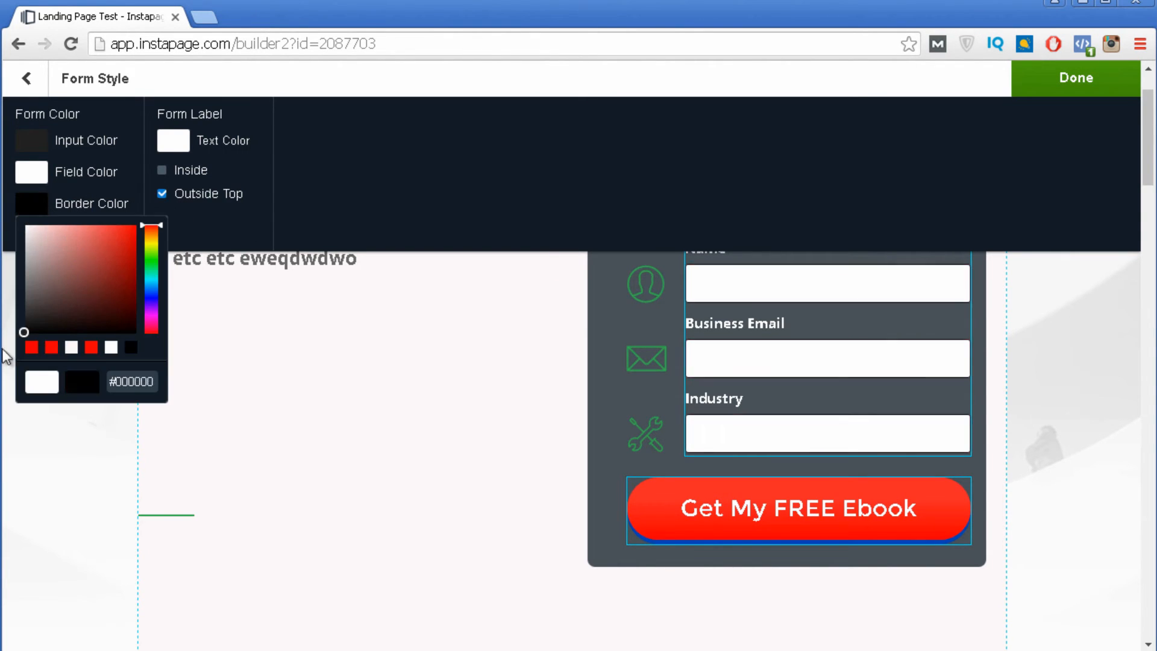
left_click(173, 143)
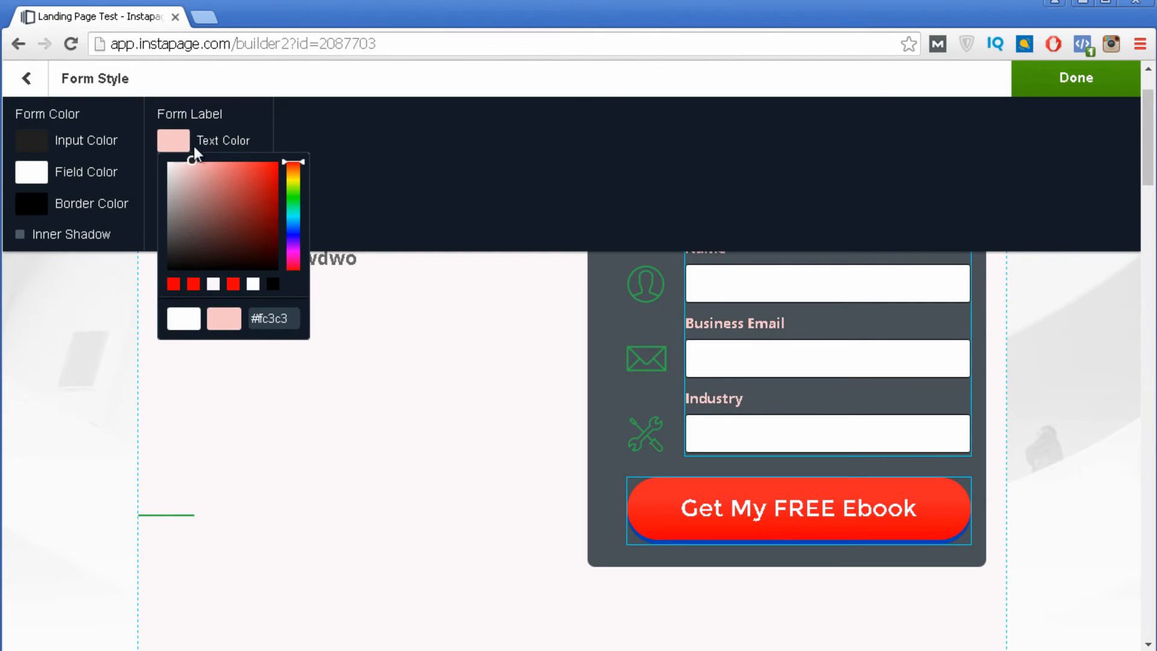
left_click(345, 296)
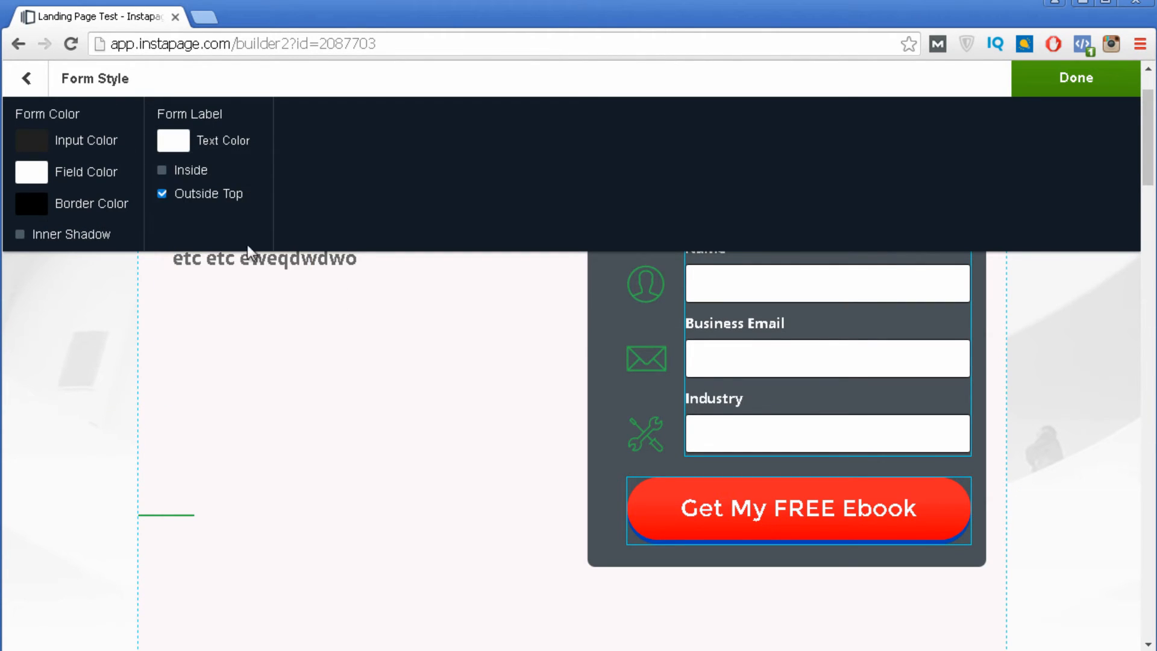
left_click(273, 360)
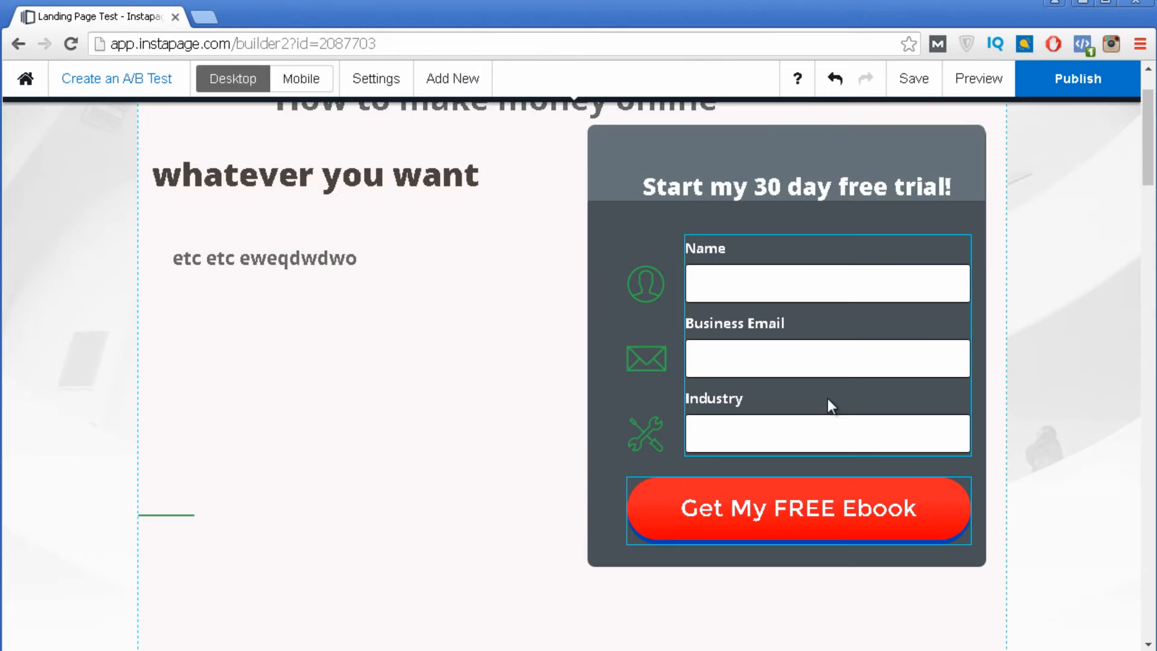
- Open the form for editing and delete its Name and Industry fields
left_click(869, 342)
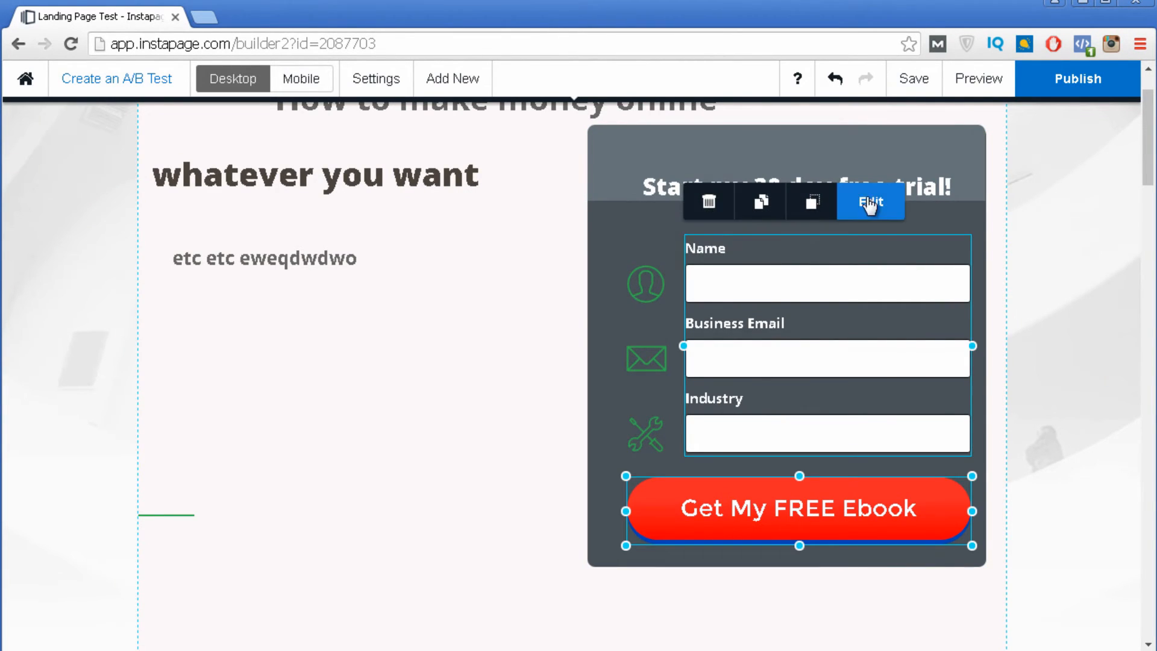
left_click(851, 209)
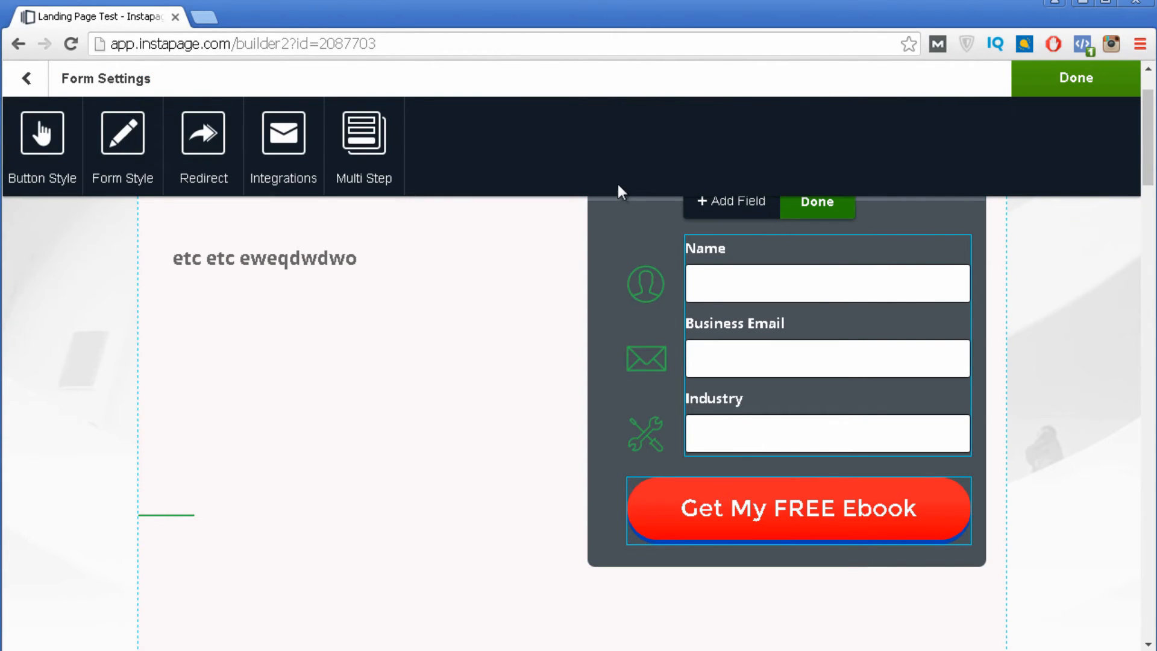
mouse_move(816, 296)
mouse_move(807, 244)
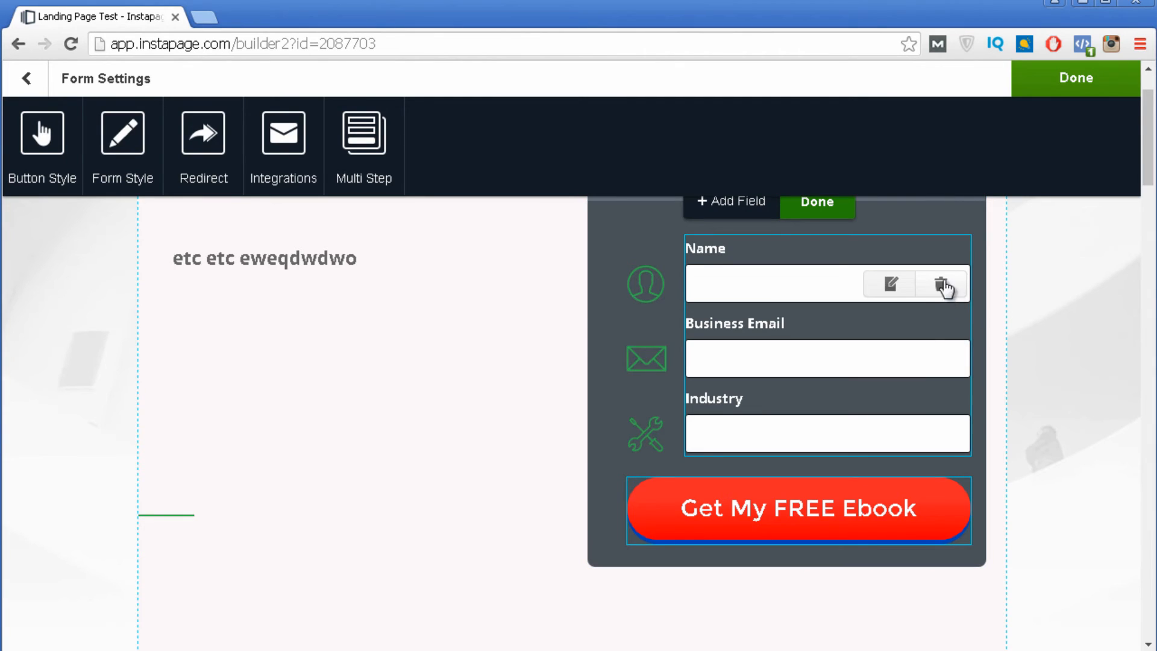
left_click(942, 288)
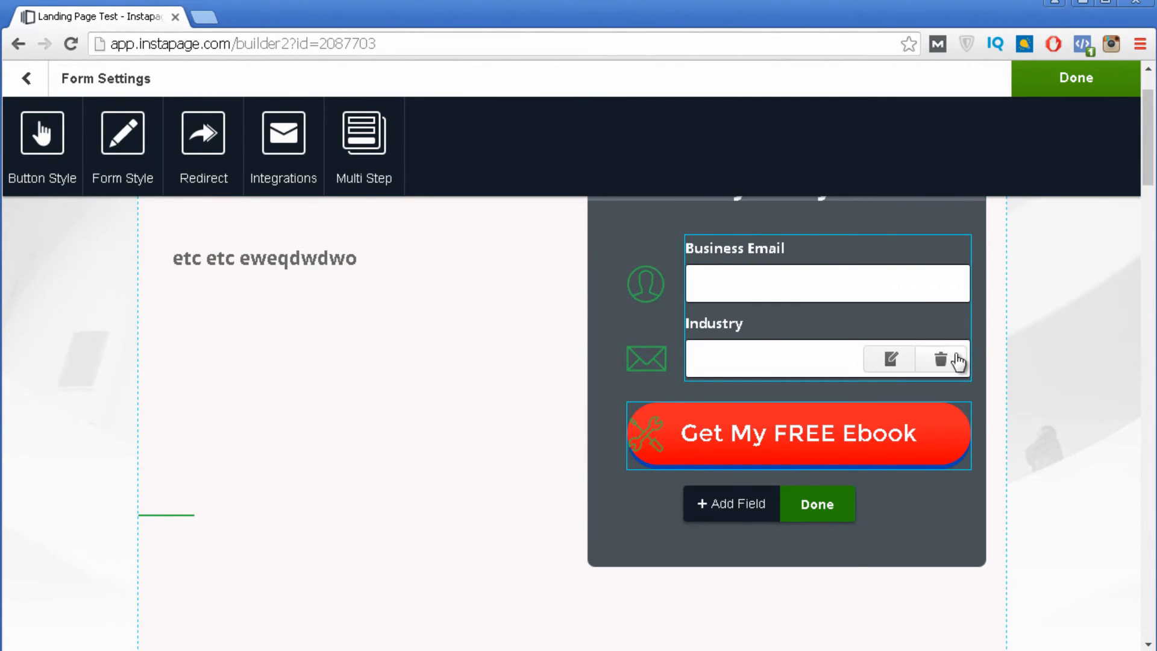
left_click(950, 362)
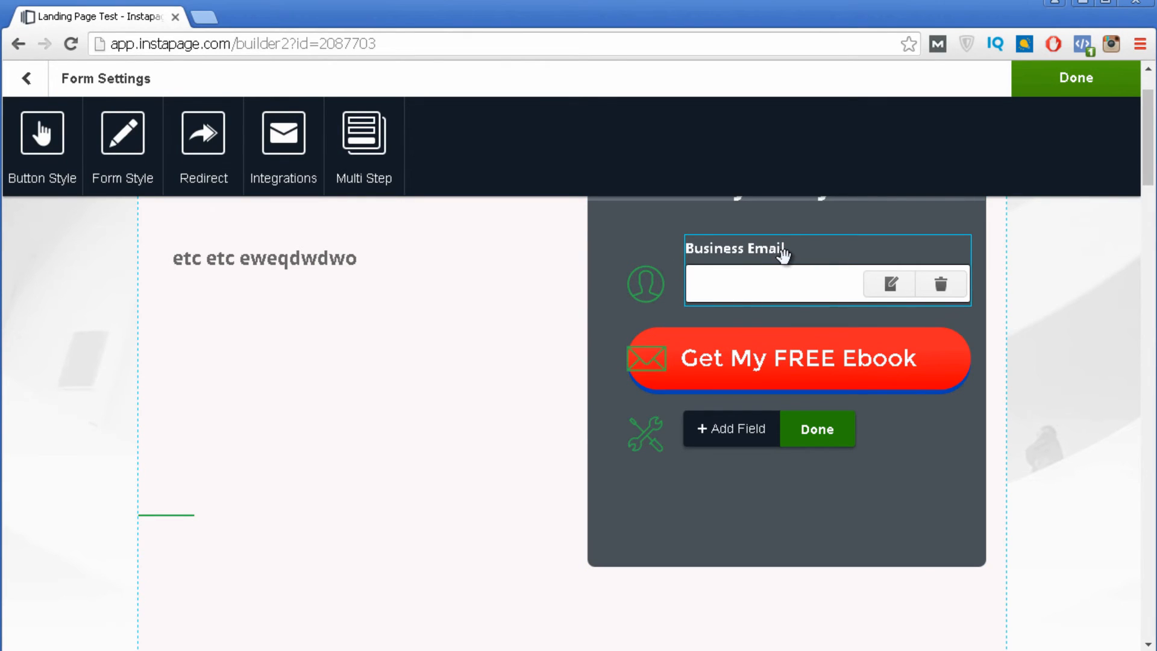
- Rename the Business Email field's label to "My Email" and save the field
left_click(889, 288)
key("ctrl+a")
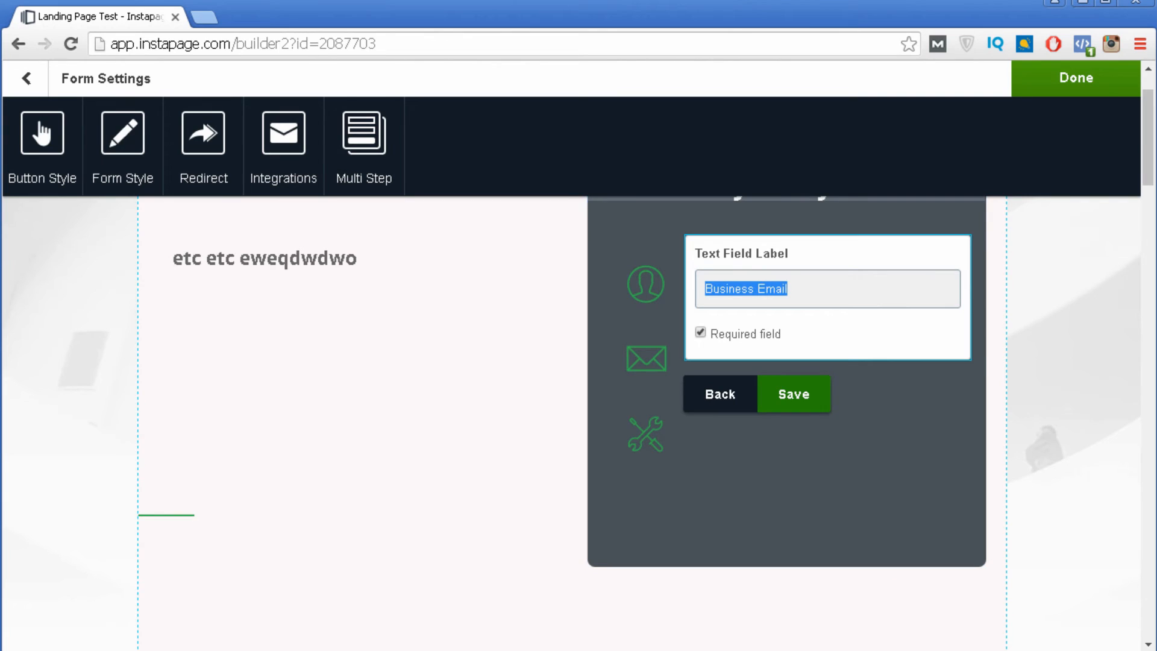
type("E")
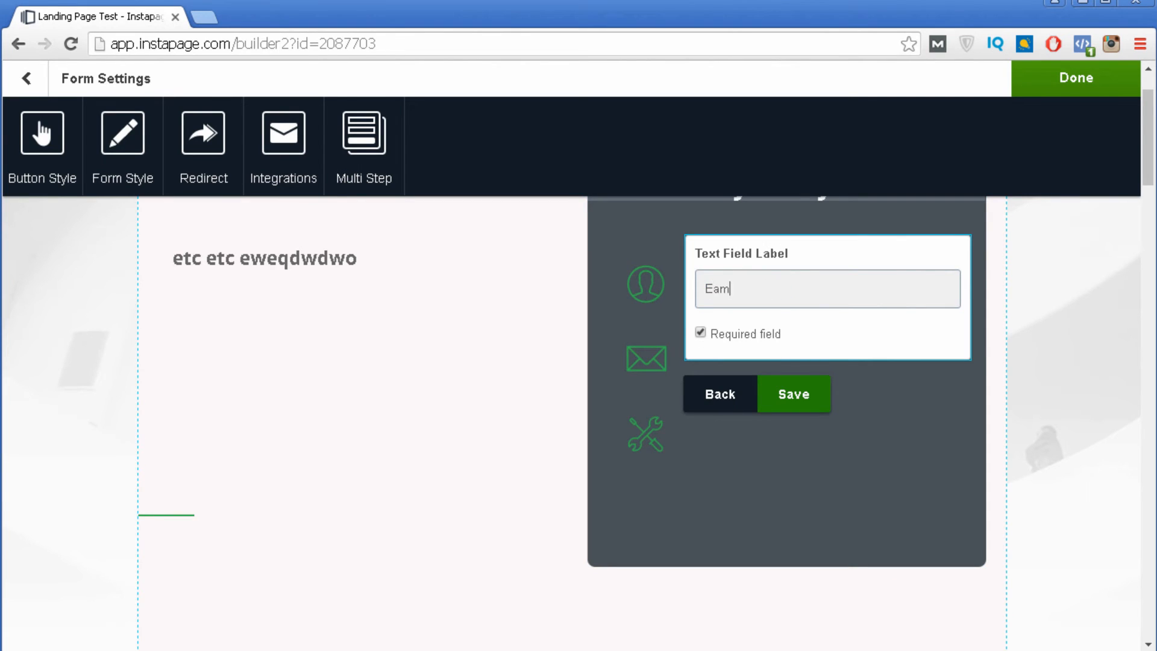
key("BackSpace")
type("MY Email")
left_click(817, 389)
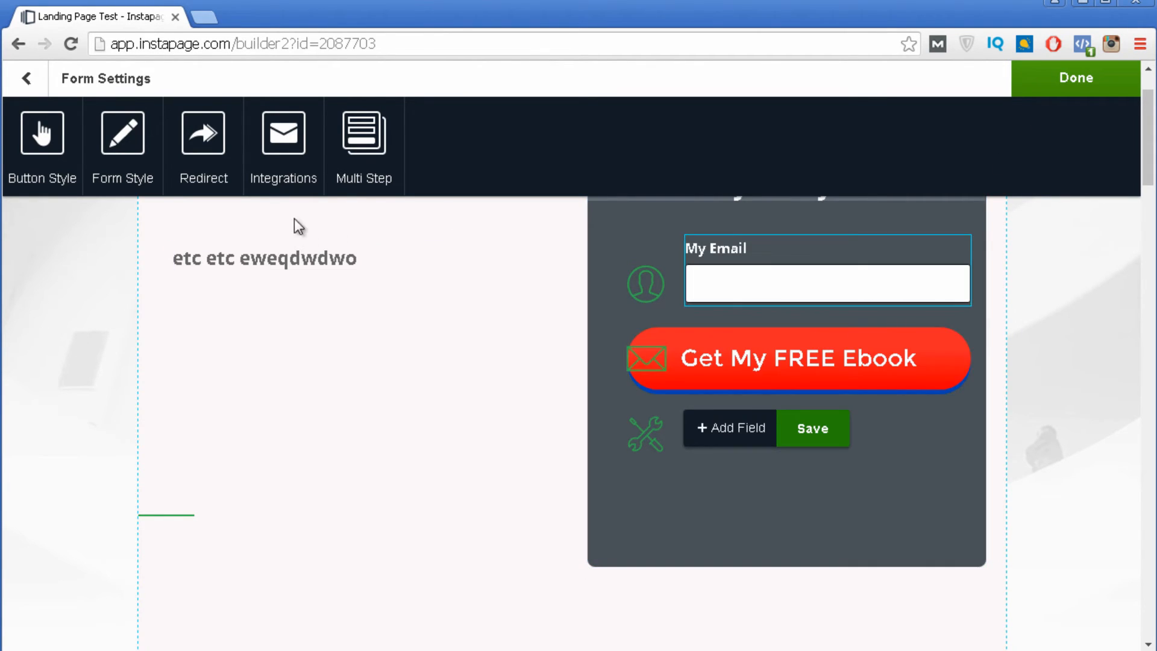
- Review the services available for form integration, and save the edited form
left_click(289, 142)
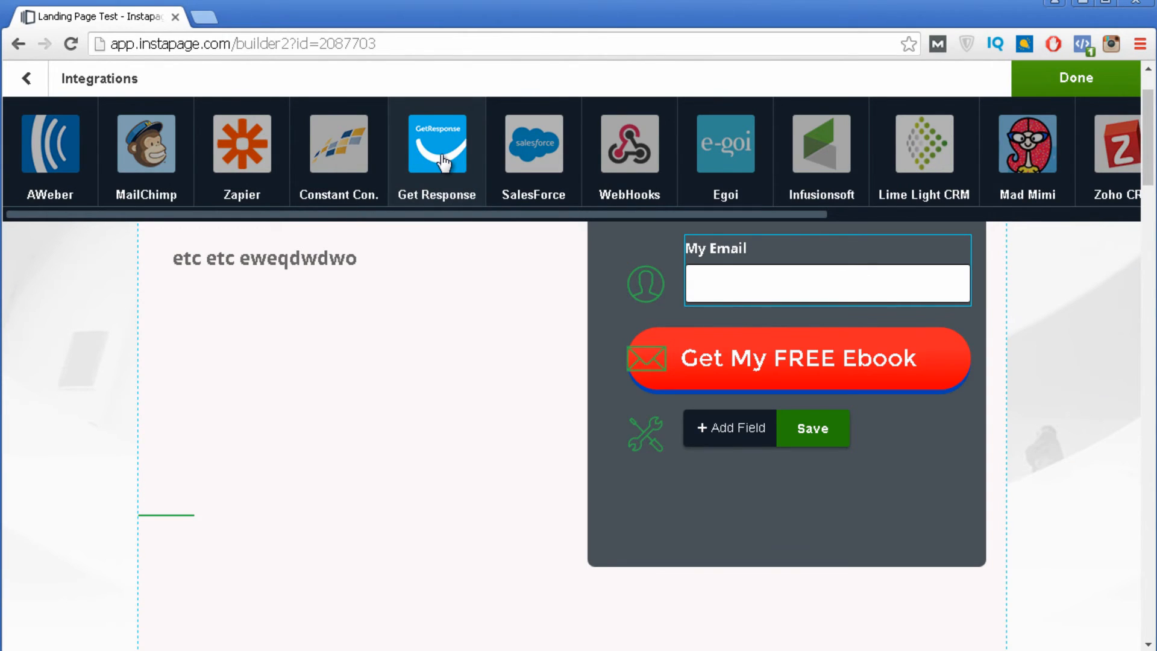
scroll(354, 429, "up", 2)
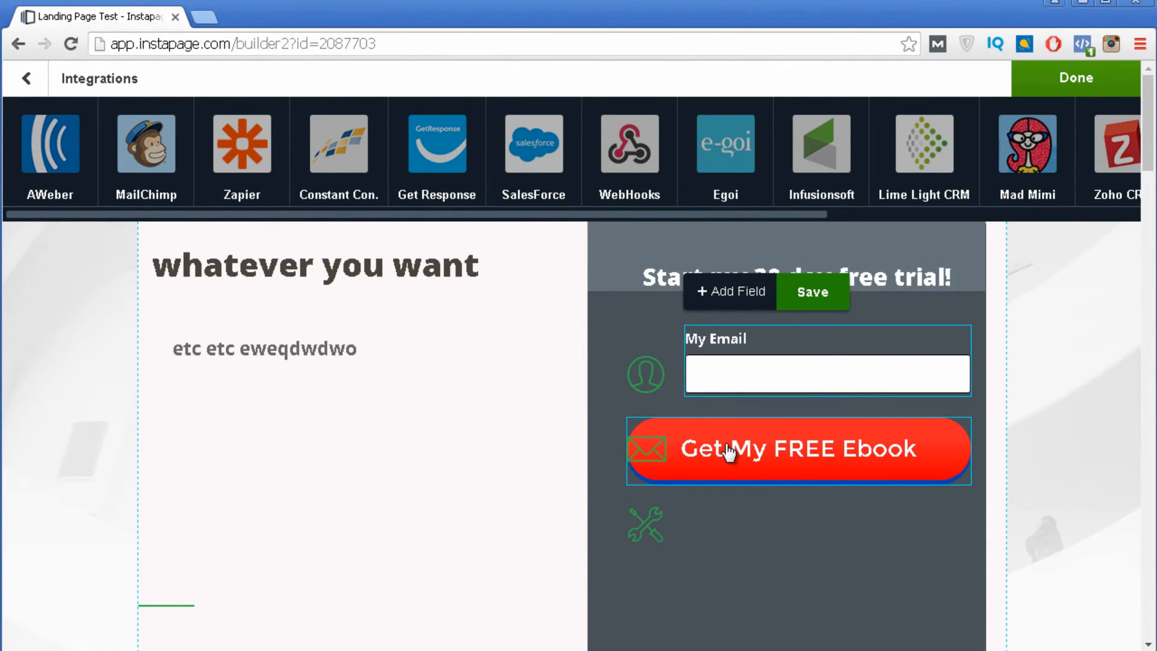
left_click(813, 295)
- Move the form button slightly lower and delete the tools, envelope and person icons beside the form
scroll(748, 380, "down", 2)
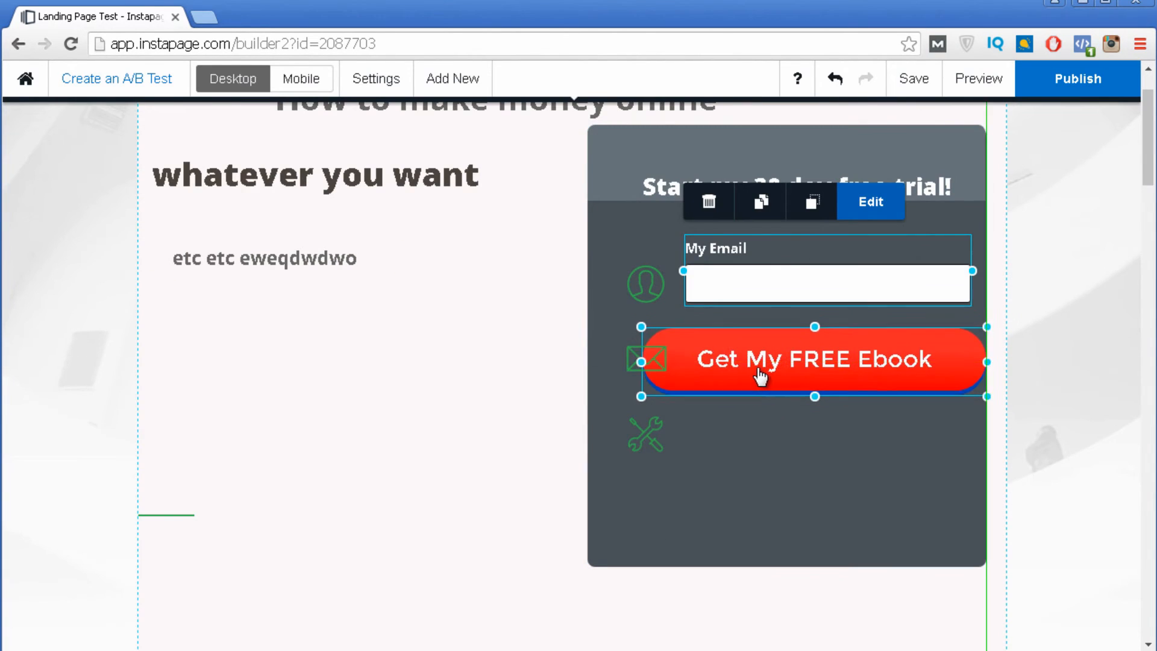
left_click_drag(760, 377, 744, 386)
left_click(656, 431)
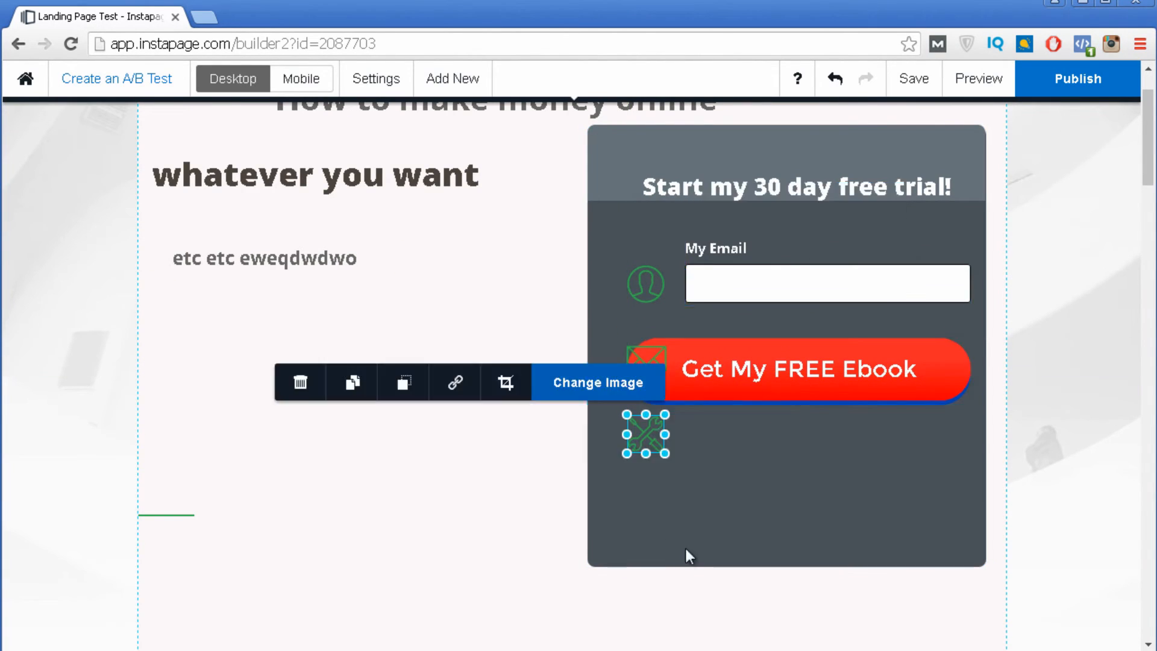
key("Delete")
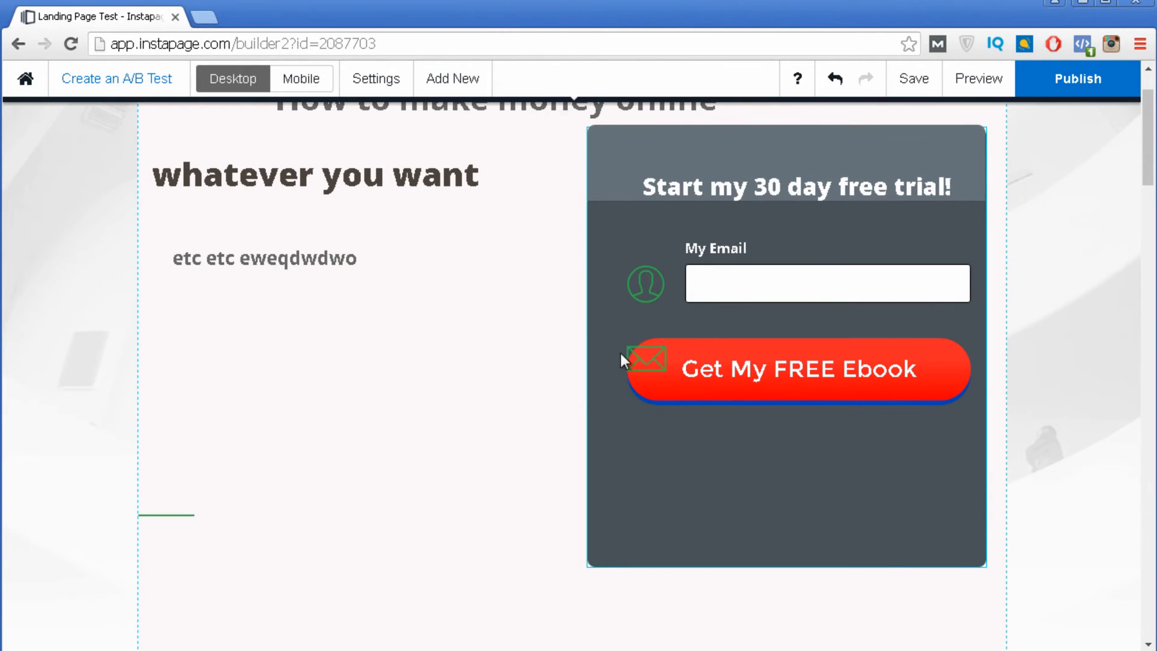
left_click(637, 362)
key("Delete")
left_click(646, 283)
key("Delete")
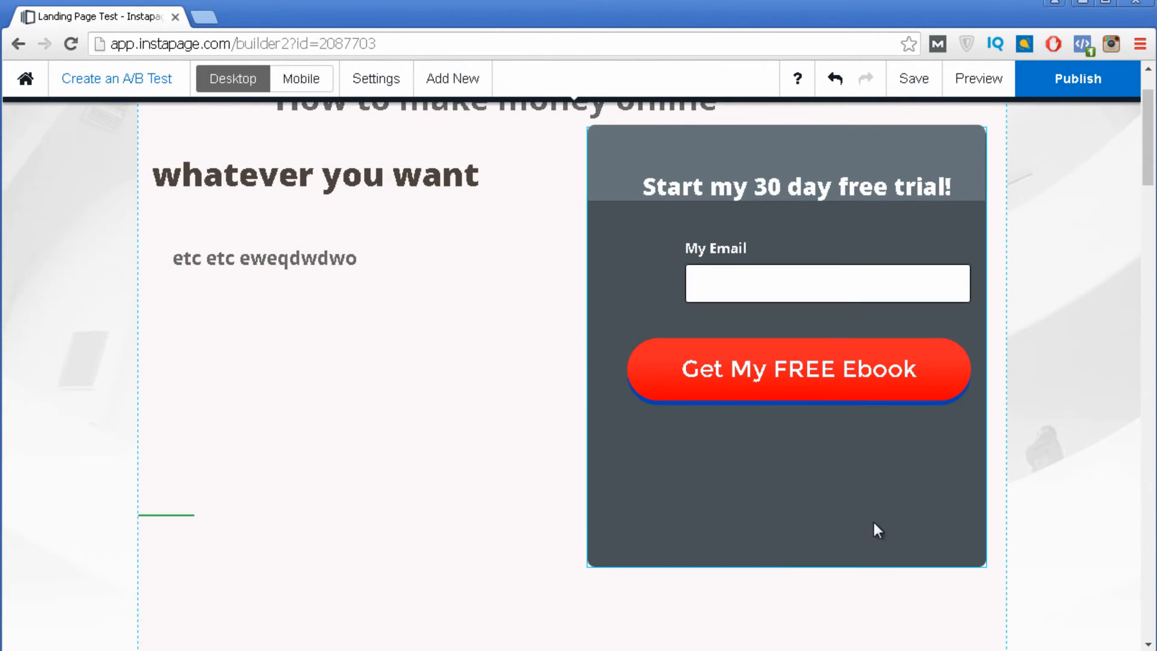
- Shift the form slightly left within its box and widen the email field to match the button's width
left_click(931, 536)
left_click_drag(870, 280, 832, 279)
left_click(1056, 272)
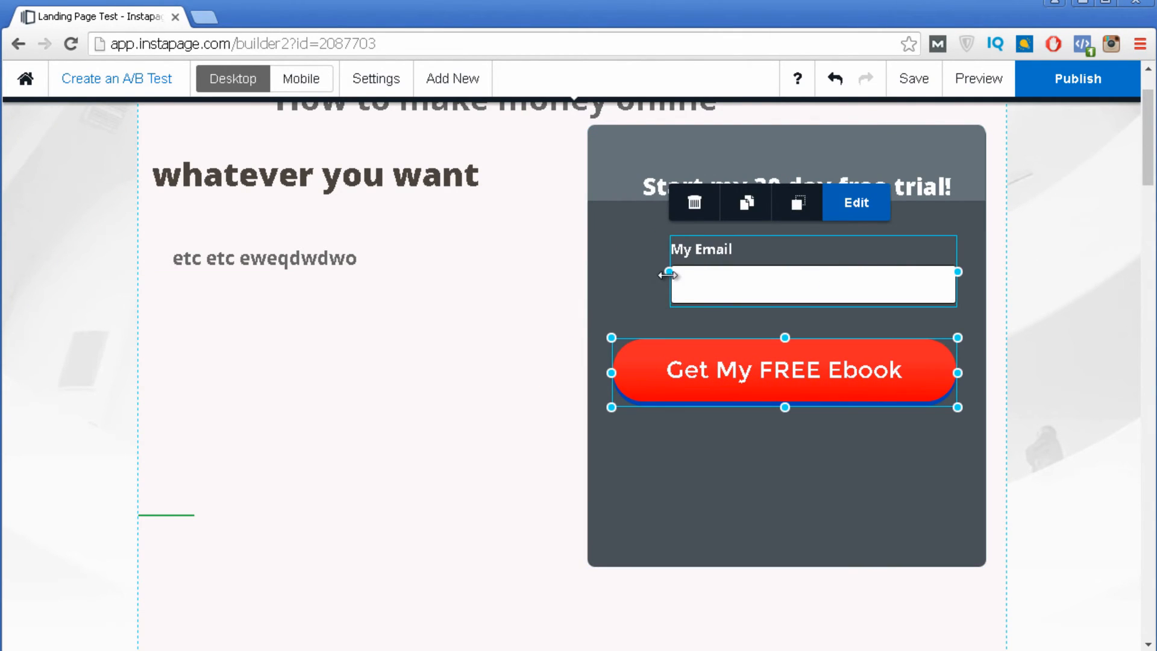
left_click_drag(671, 272, 606, 272)
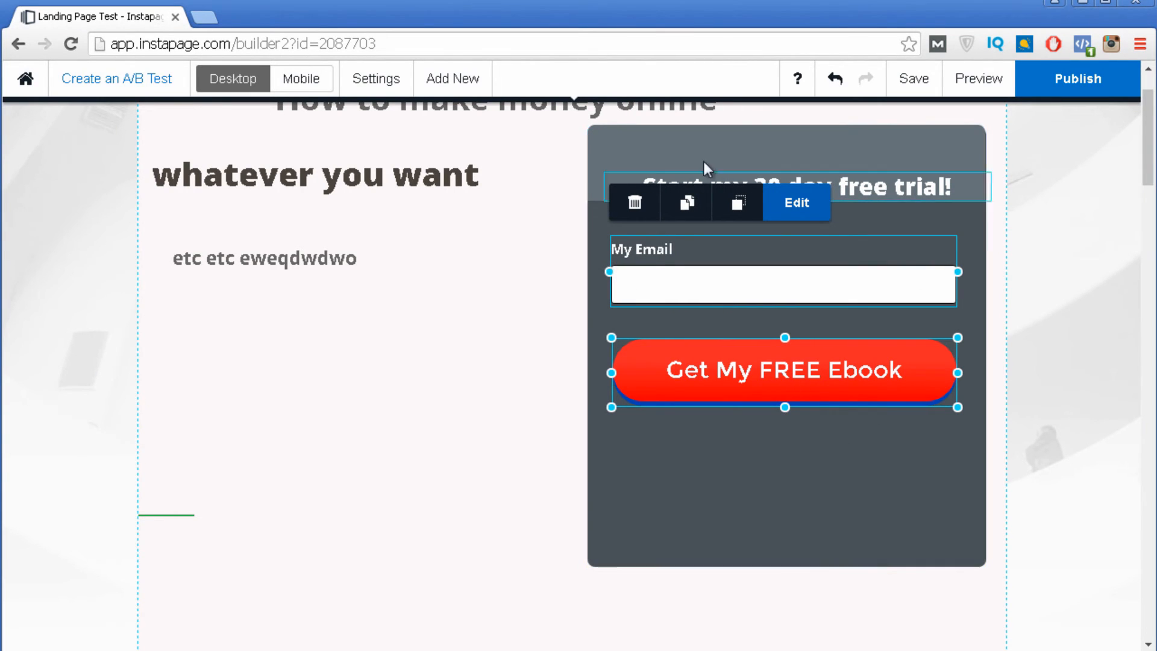
- Shorten the dark box behind the form so it ends just below the button
left_click(829, 515)
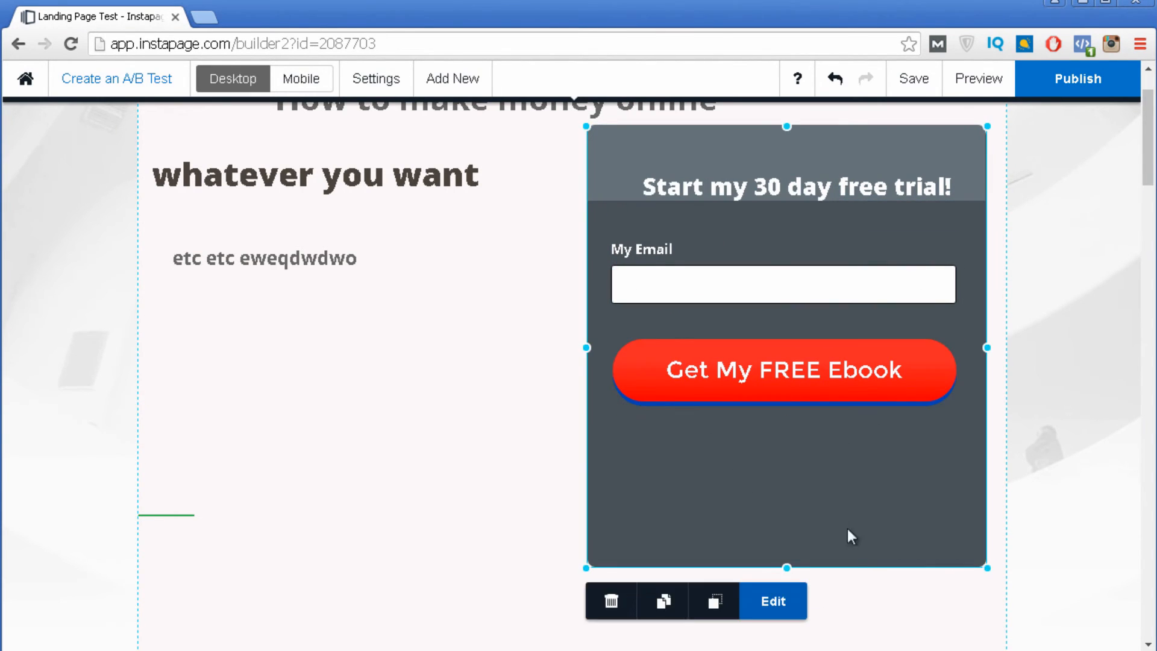
left_click_drag(788, 566, 781, 451)
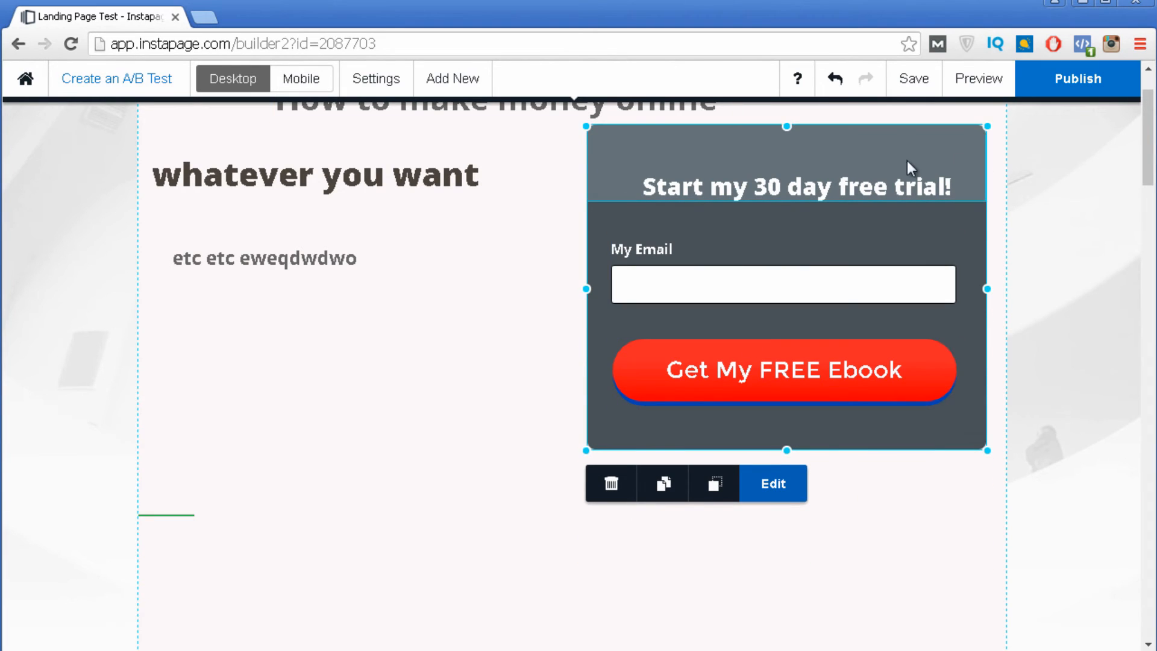
- Replace the heading above the opt-in form with "Grab your free ebook"
double_click(772, 188)
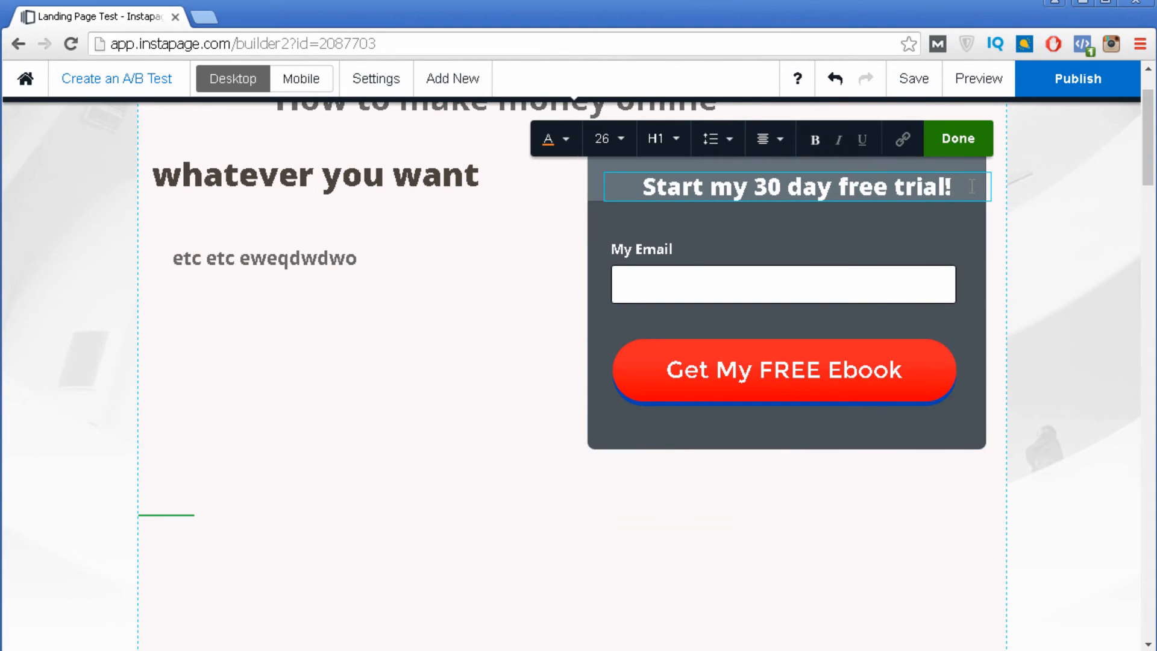
key("ctrl+a")
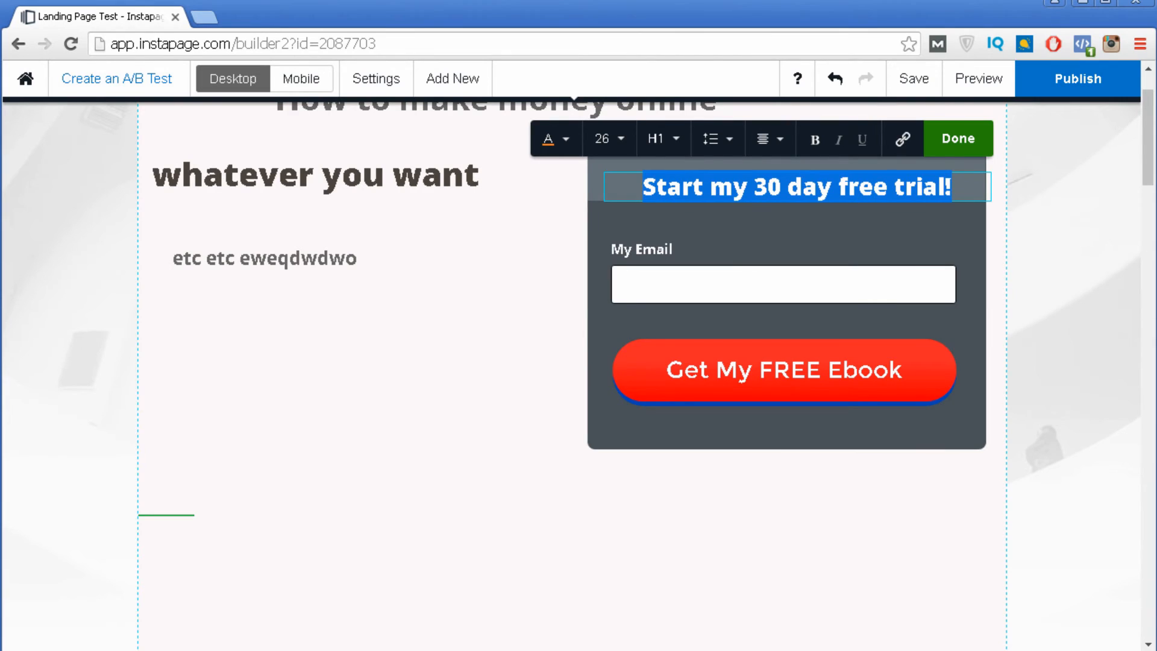
type("Gran y")
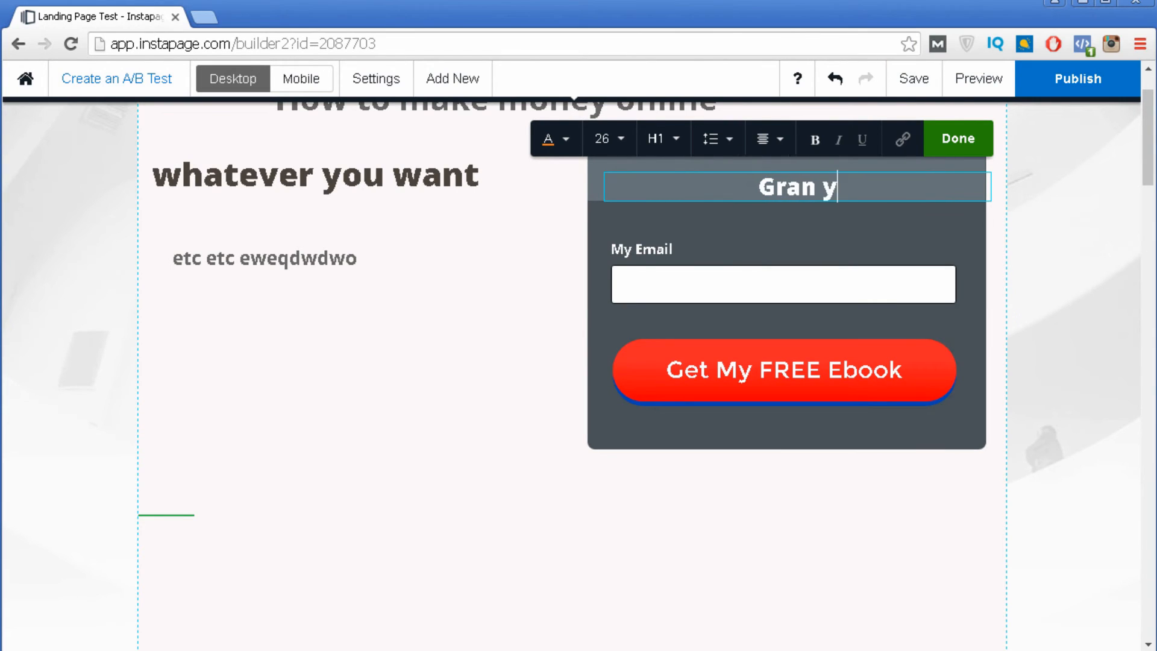
type("our fr")
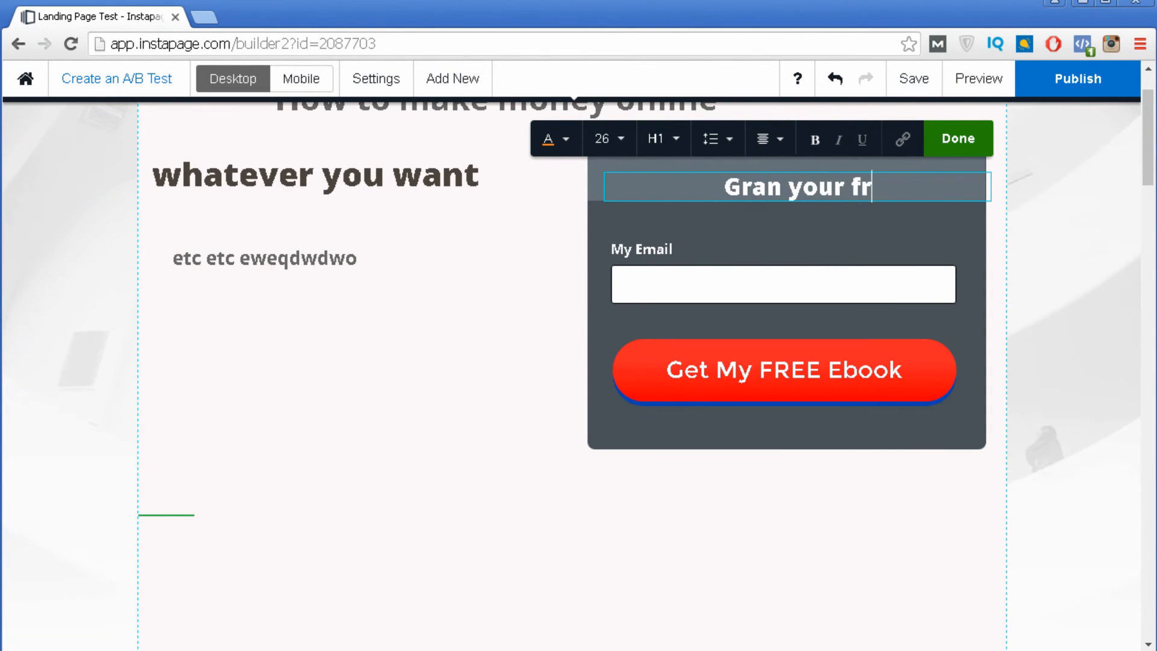
type("ee ebook")
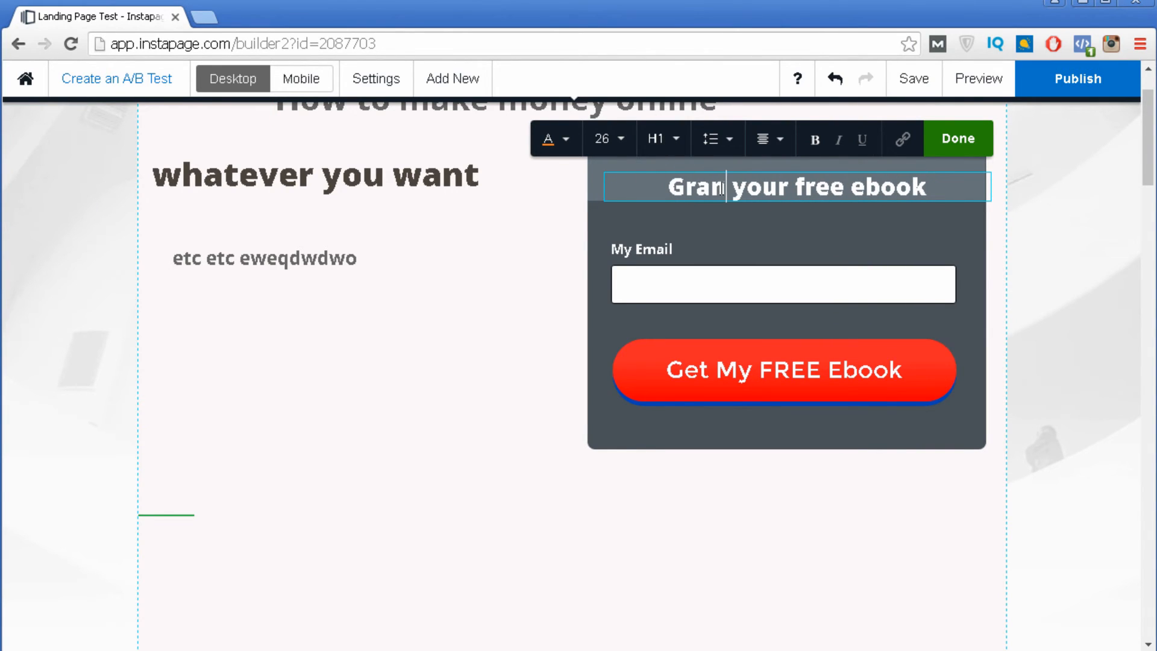
key("BackSpace")
type("b")
left_click(341, 392)
- Delete all elements from the green hand icon below the reporting text down through the testimonial in the red section
scroll(343, 390, "down", 10)
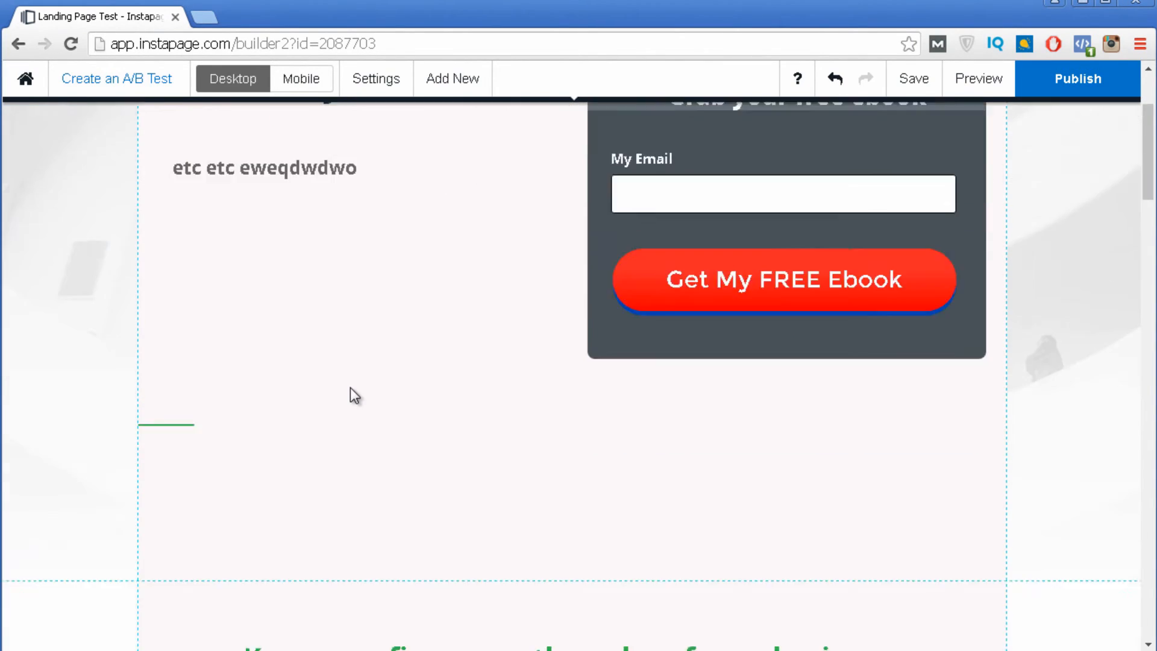
scroll(91, 174, "down", 3)
scroll(91, 175, "down", 15)
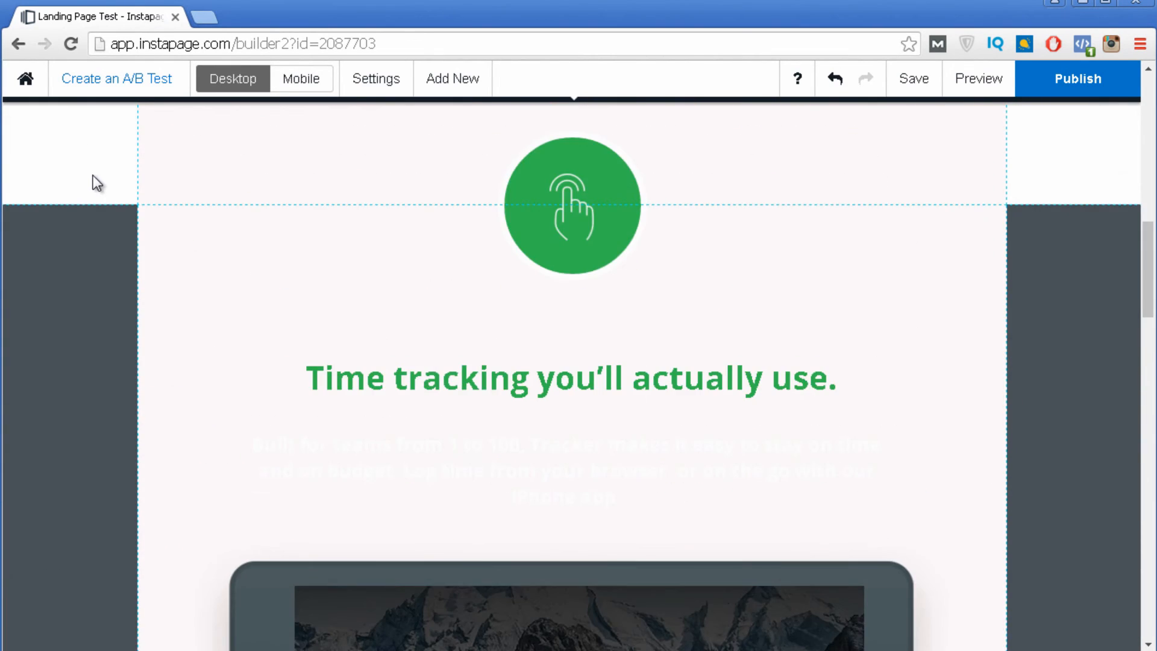
scroll(476, 409, "up", 20)
scroll(471, 399, "up", 20)
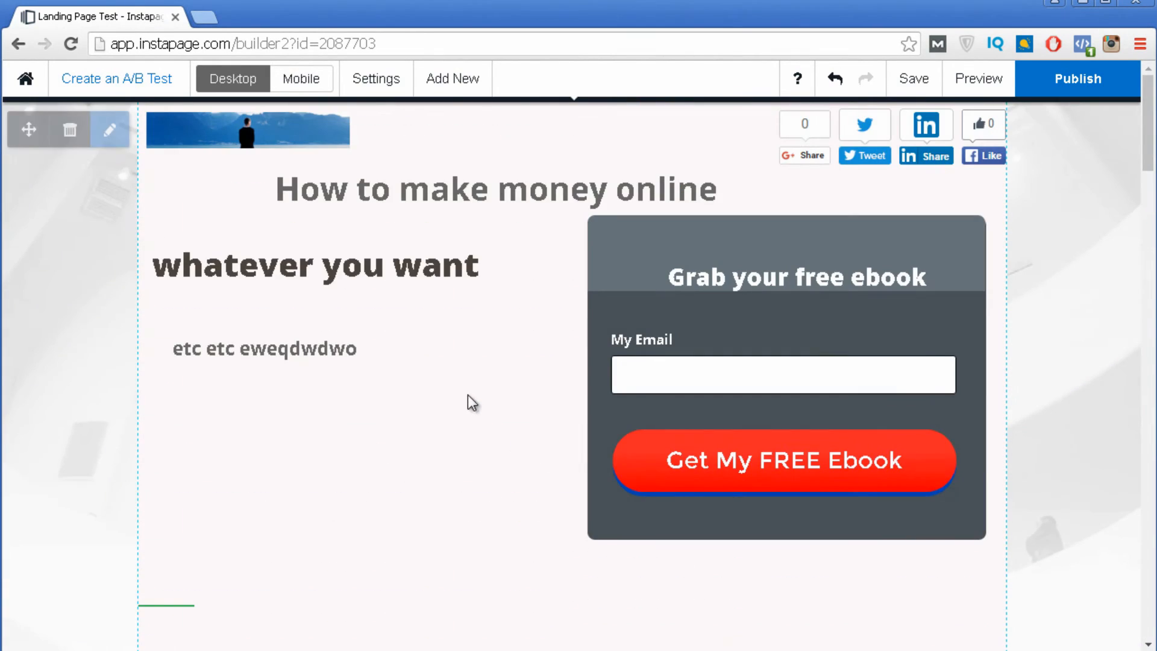
scroll(595, 468, "down", 3)
scroll(594, 467, "up", 3)
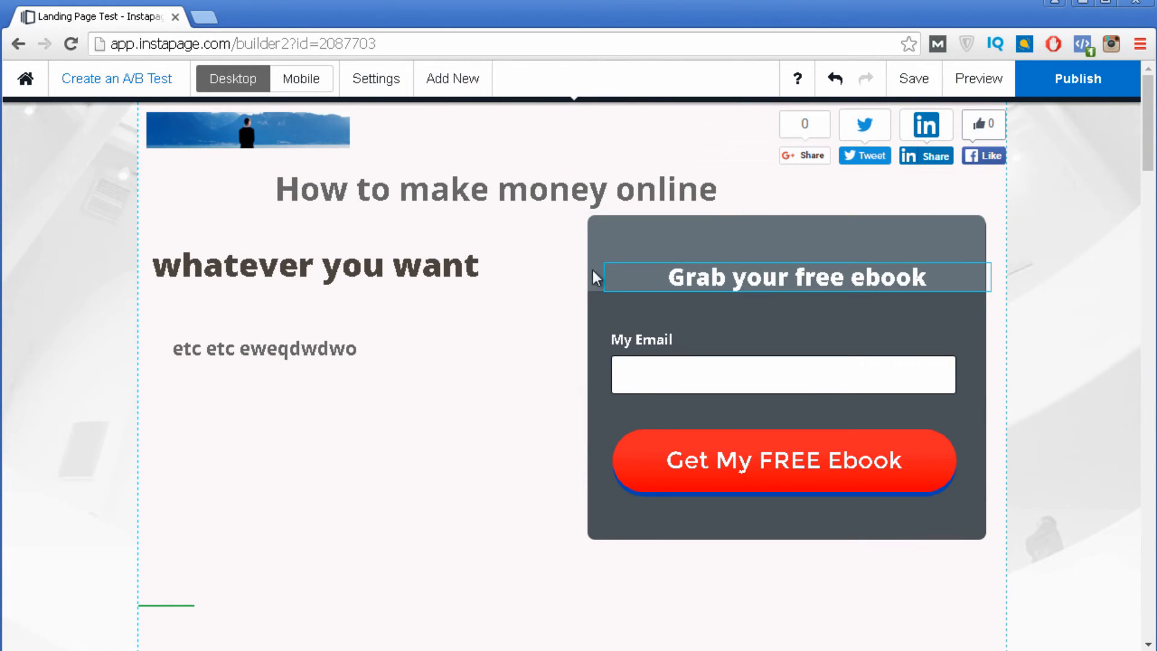
scroll(475, 309, "down", 4)
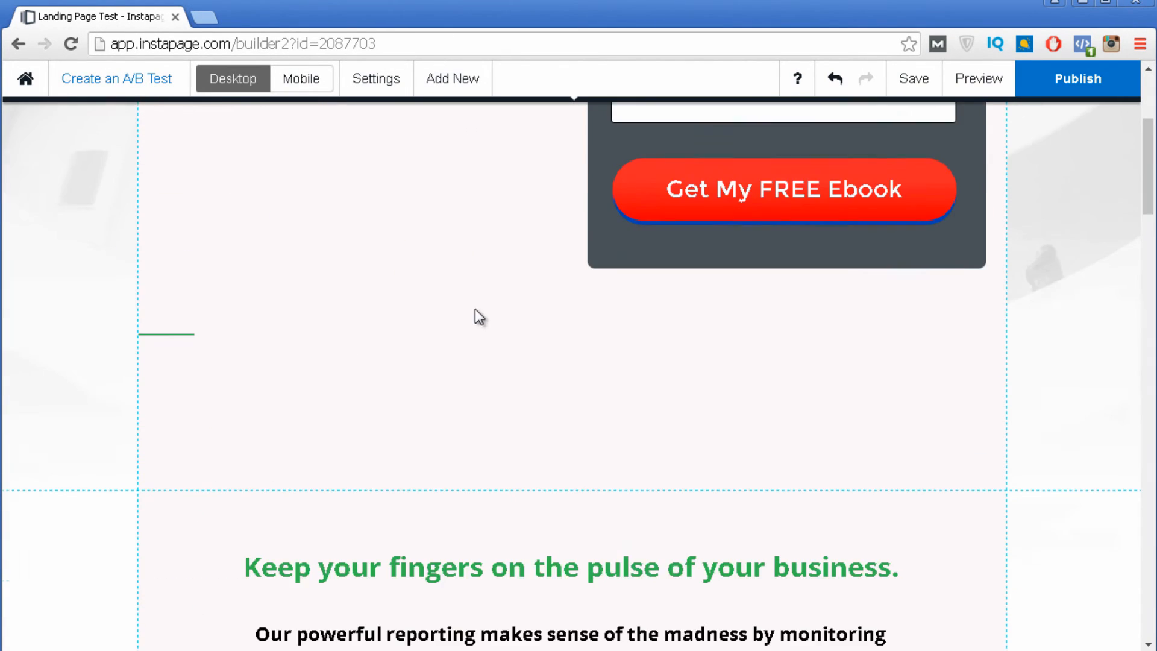
scroll(309, 267, "down", 10)
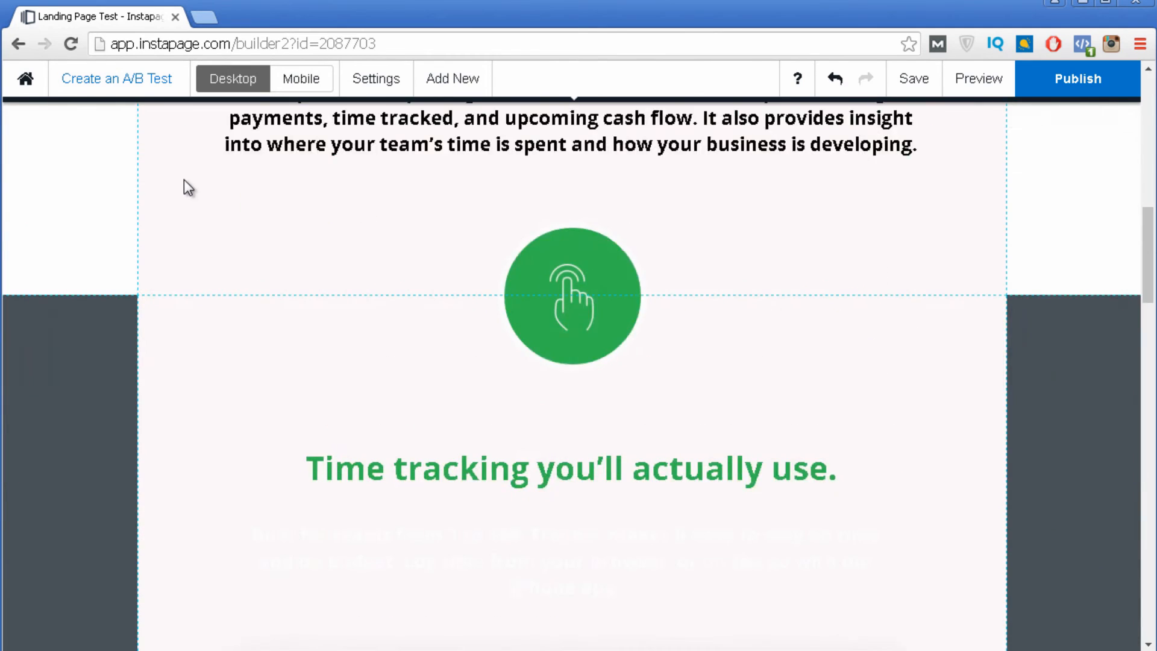
left_click_drag(195, 188, 980, 571)
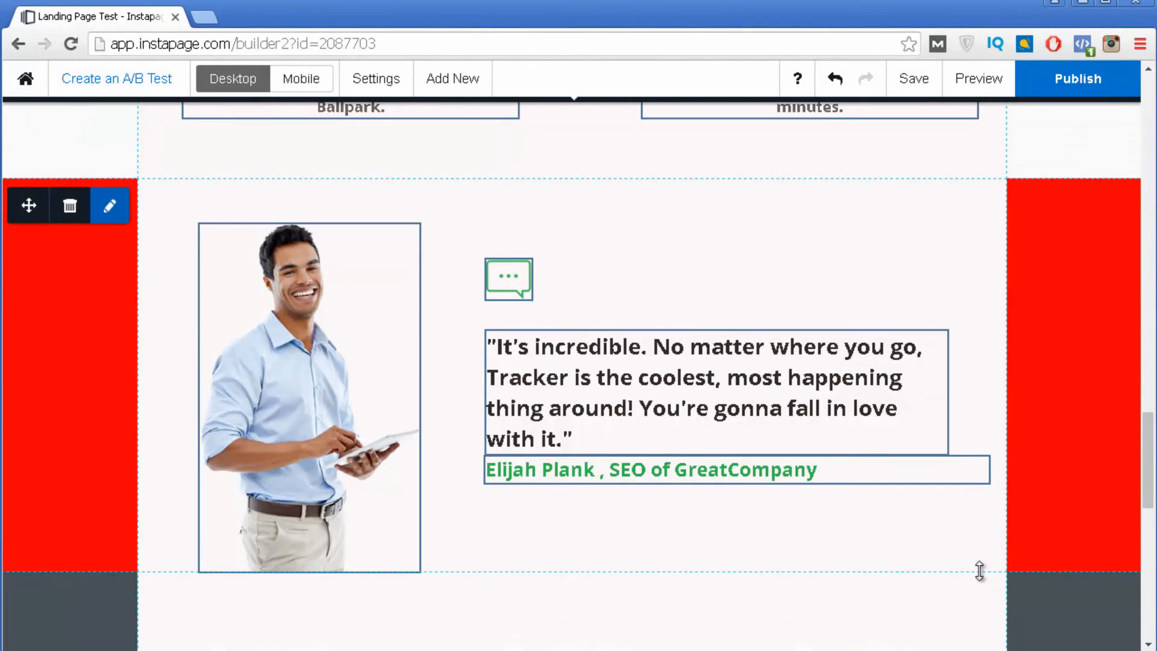
key("Delete")
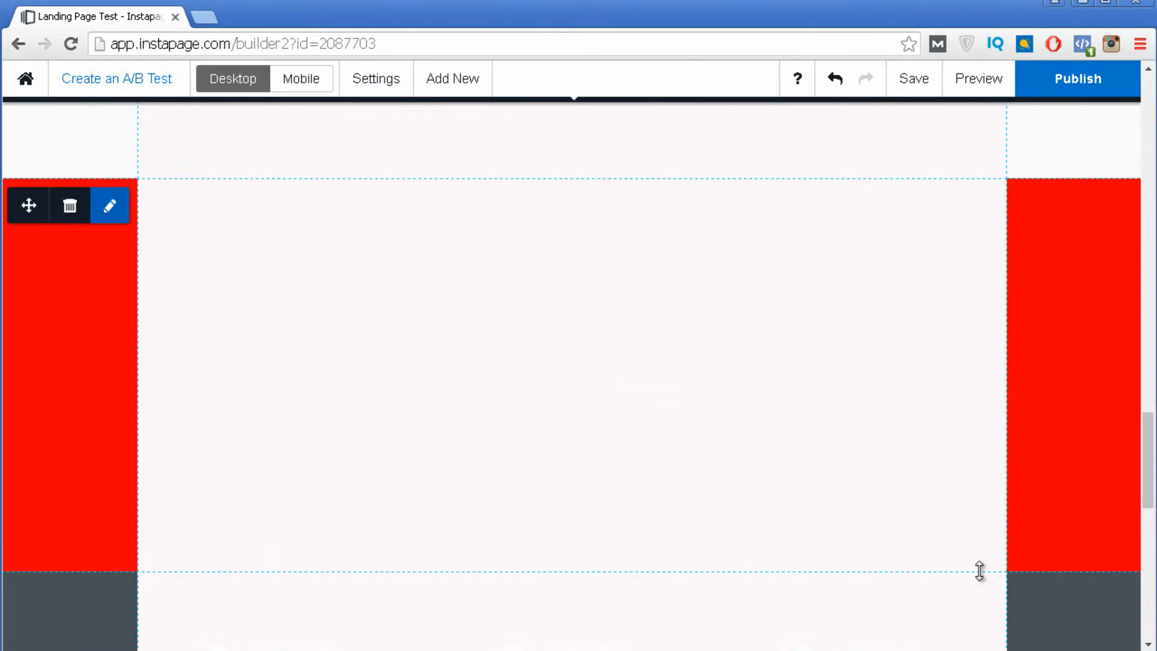
- Look over the cleared sections and the remaining content down to the "Stay up-to-date" block
scroll(598, 361, "up", 10)
scroll(569, 245, "up", 7)
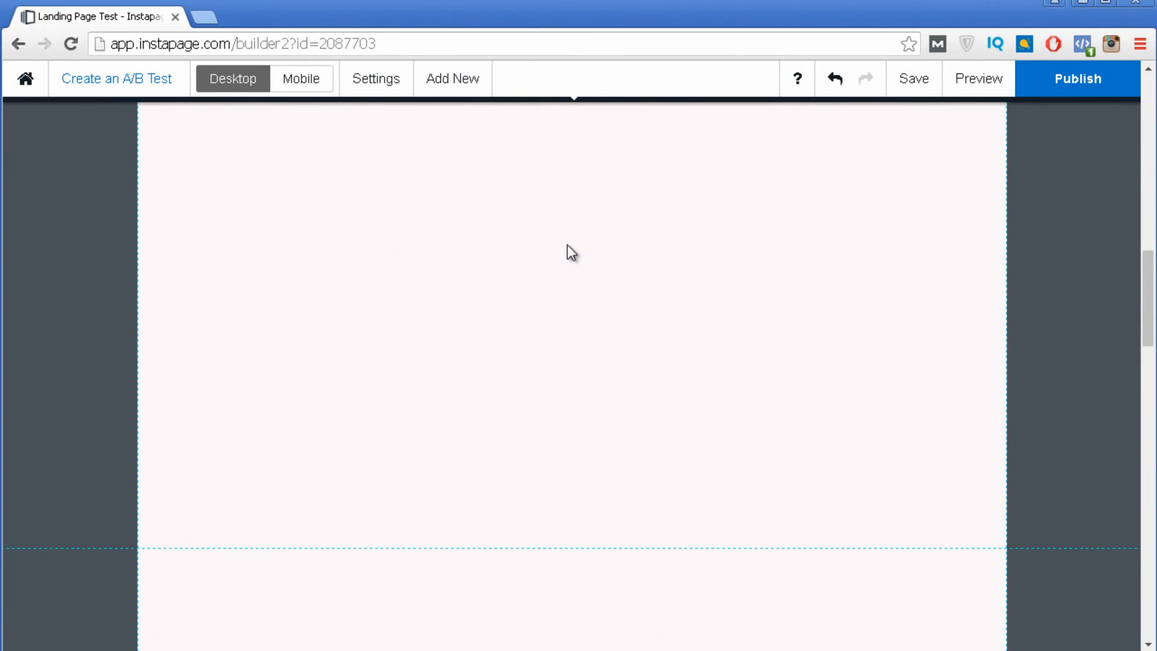
scroll(456, 363, "down", 10)
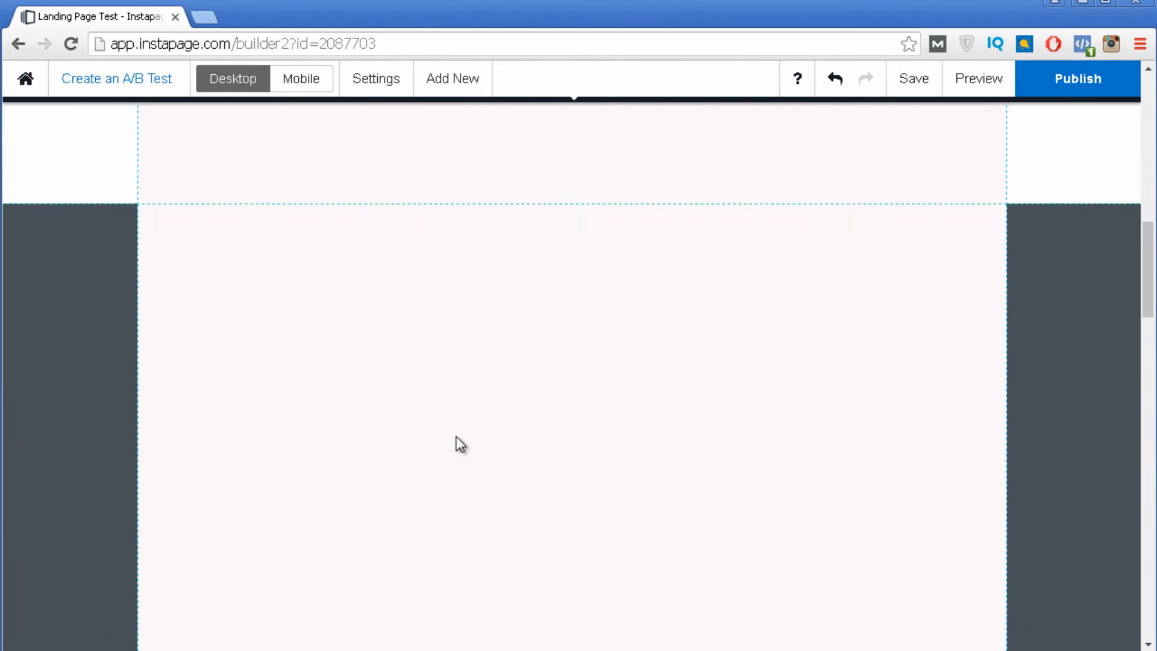
scroll(447, 426, "down", 14)
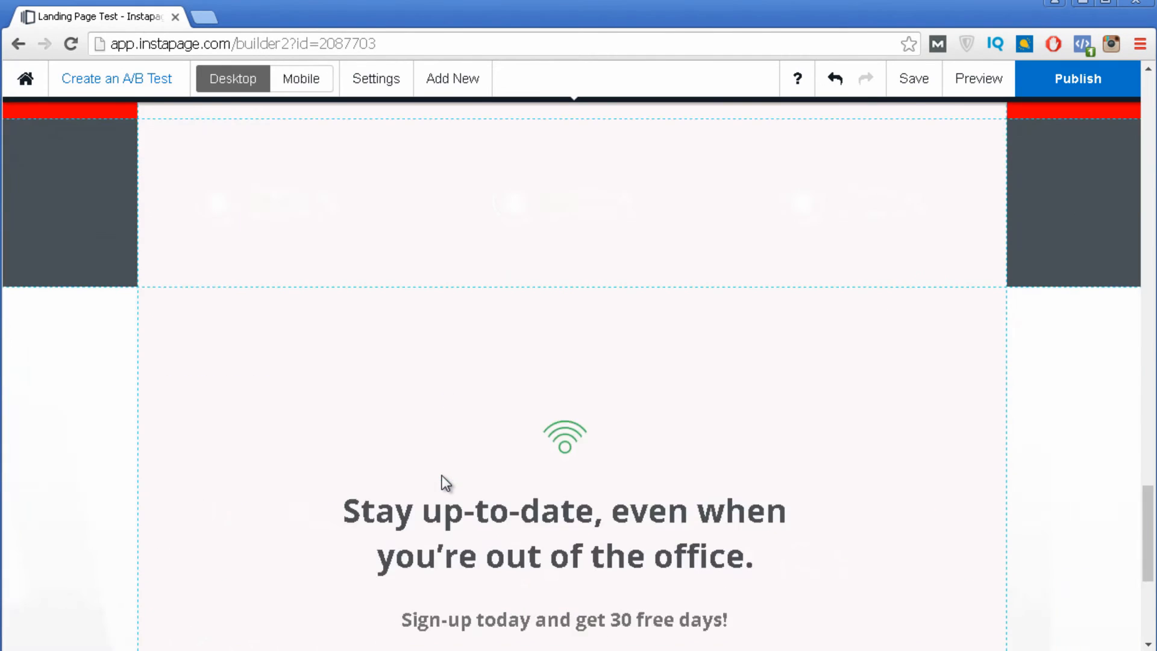
scroll(442, 479, "up", 5)
scroll(416, 253, "up", 20)
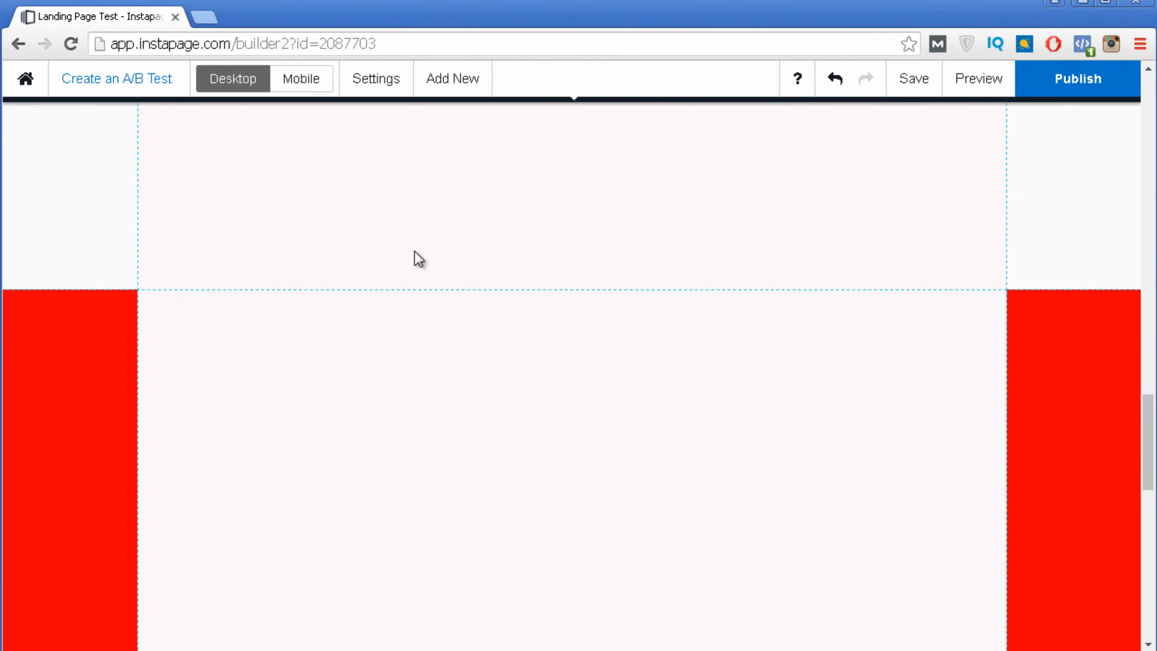
scroll(466, 219, "up", 3)
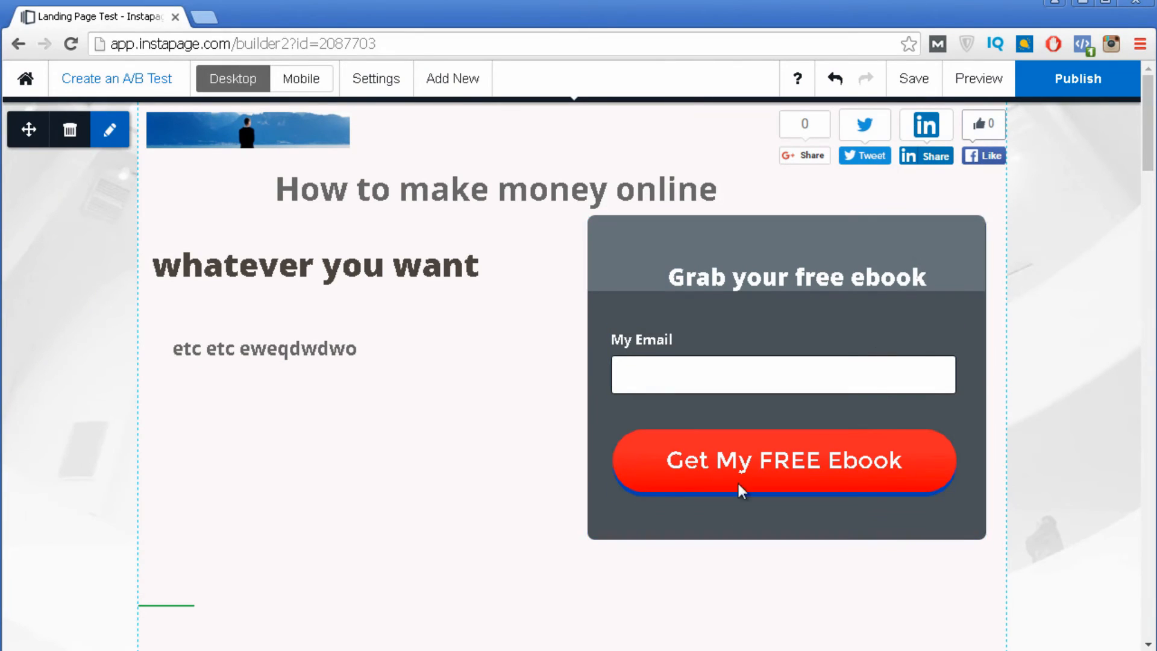
- Preview the landing page's desktop version and return to the page editor
scroll(804, 398, "down", 3)
scroll(804, 397, "up", 3)
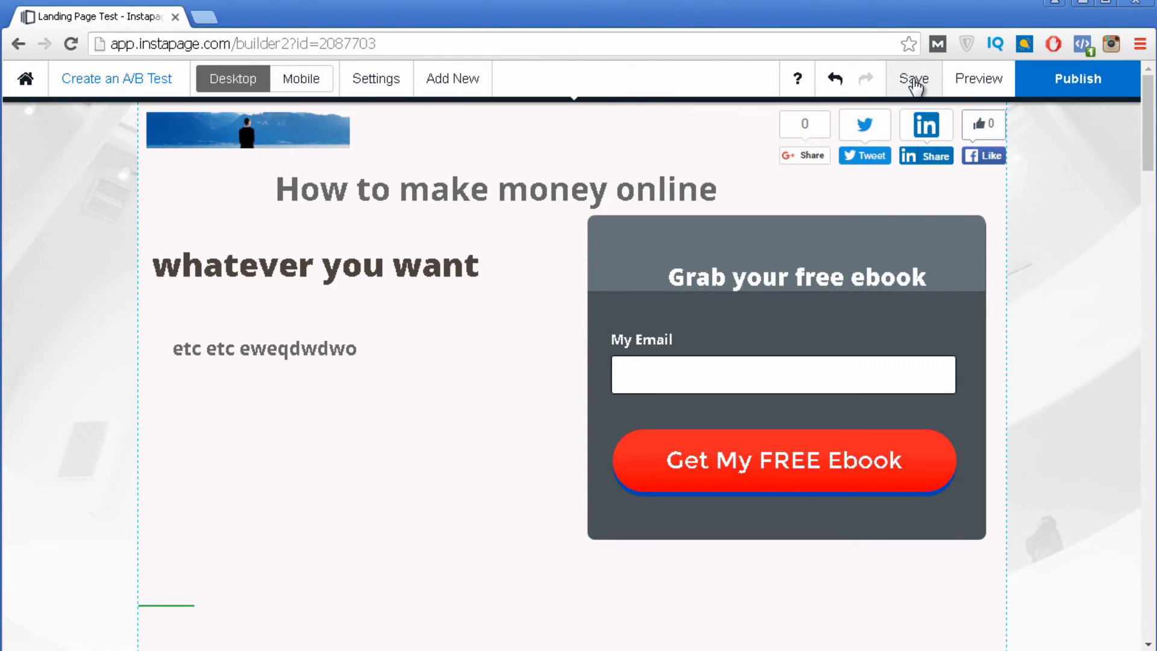
left_click(986, 90)
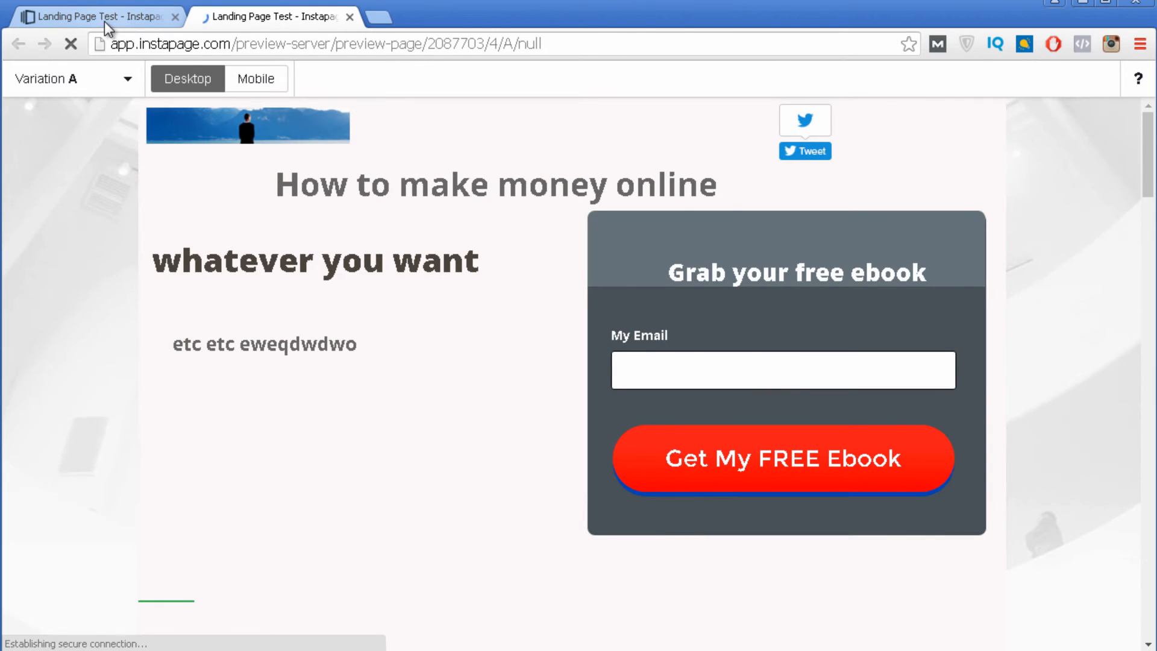
left_click(105, 23)
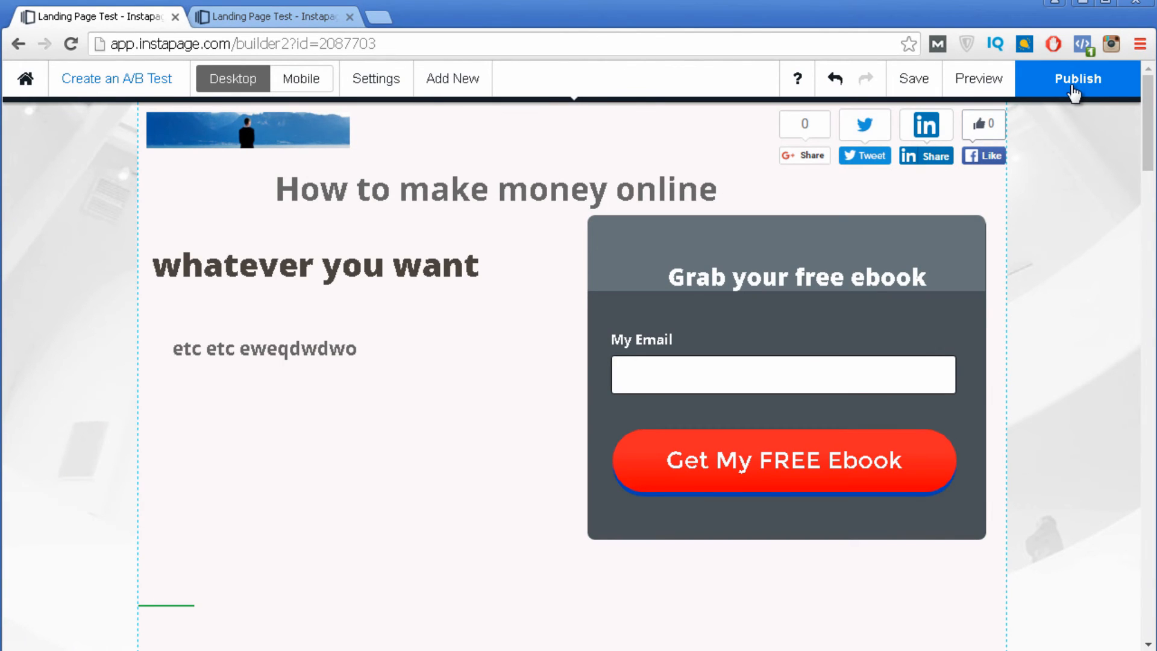
- Save the landing page and leave the editor for the account dashboard
left_click(910, 87)
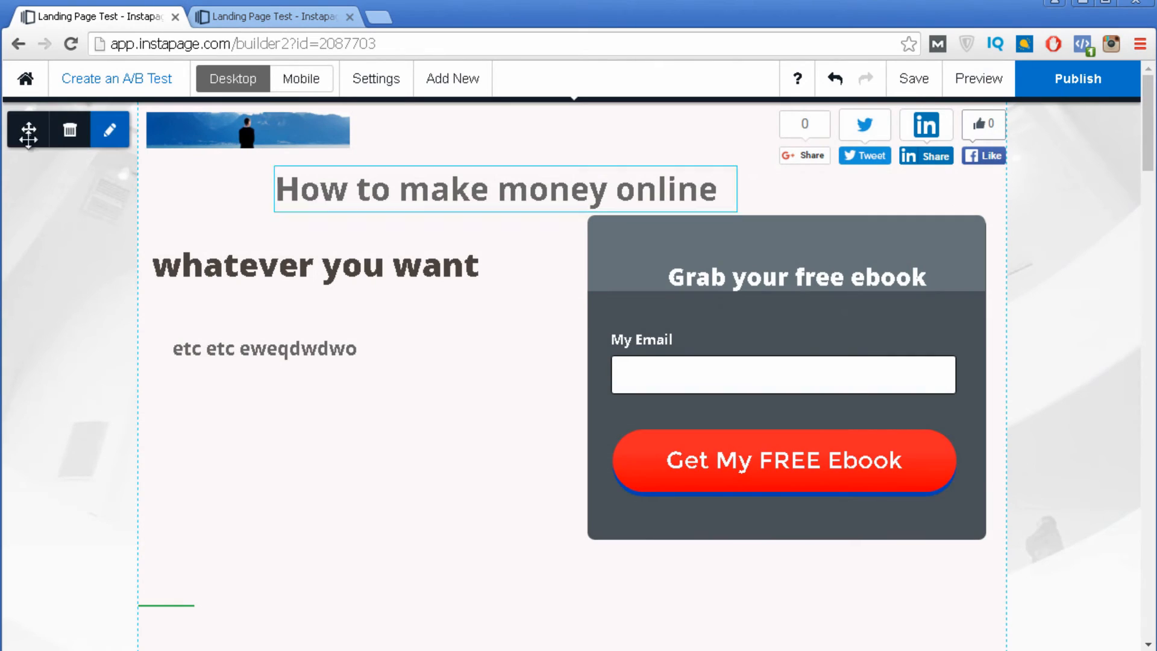
left_click(27, 79)
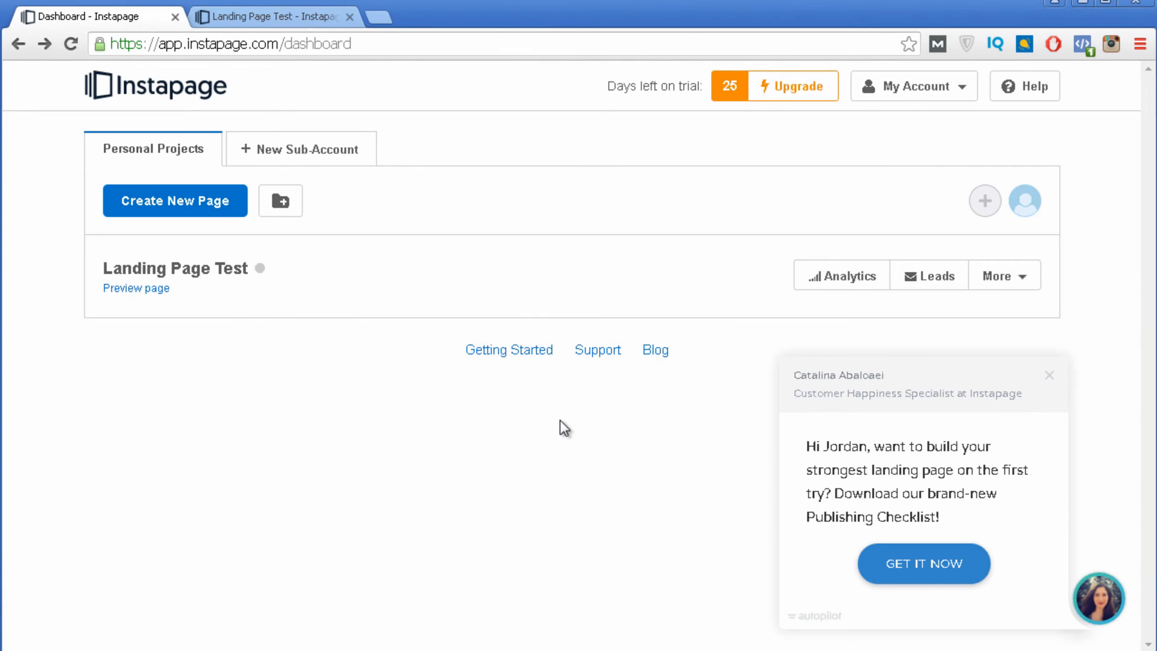
- Open the analytics of Landing Page Test and dismiss the chat message covering the statistics
left_click(859, 293)
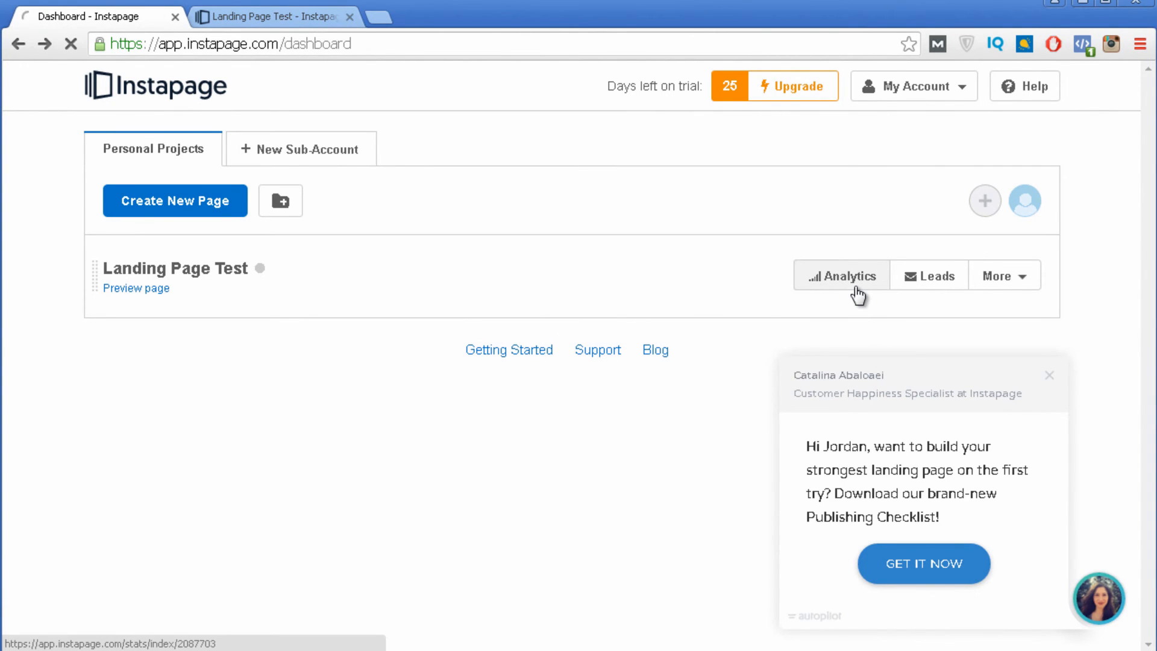
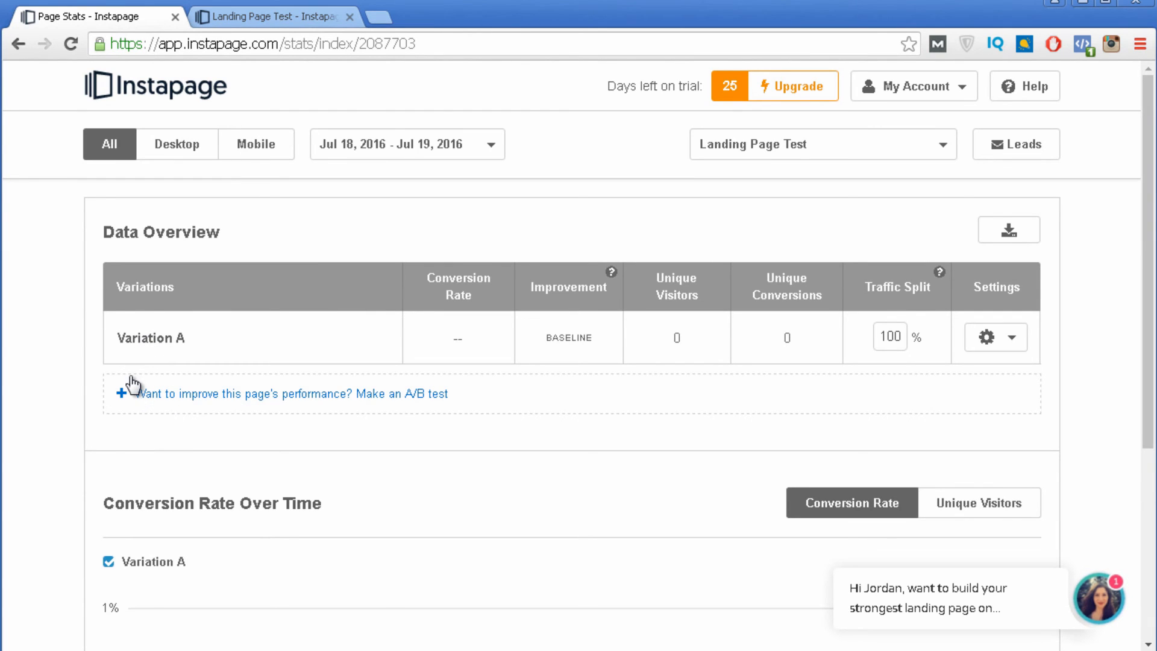
left_click(976, 608)
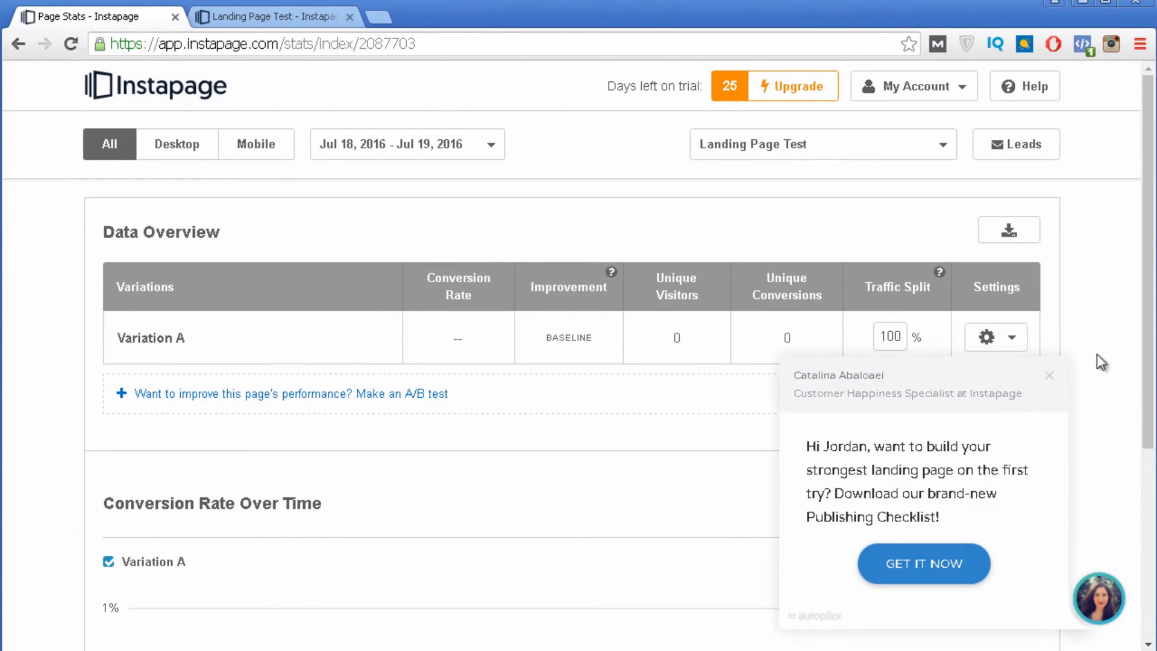
left_click(1050, 375)
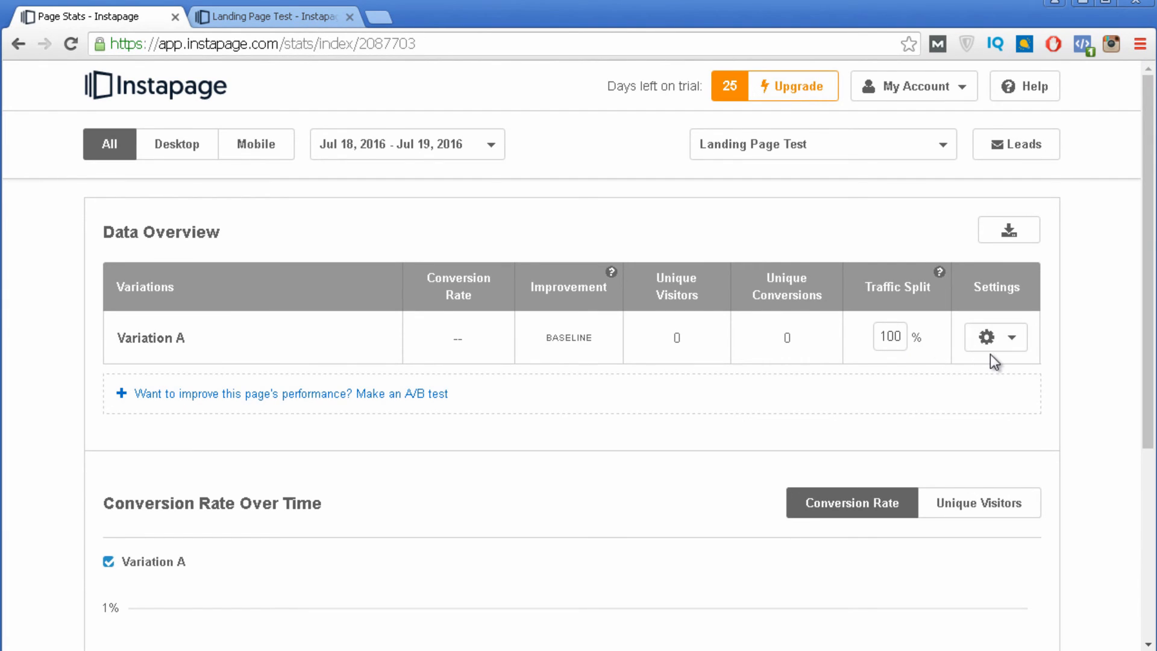
- Look at the Rename and Reset options of Variation A, cancelling each without changing anything
left_click(1004, 338)
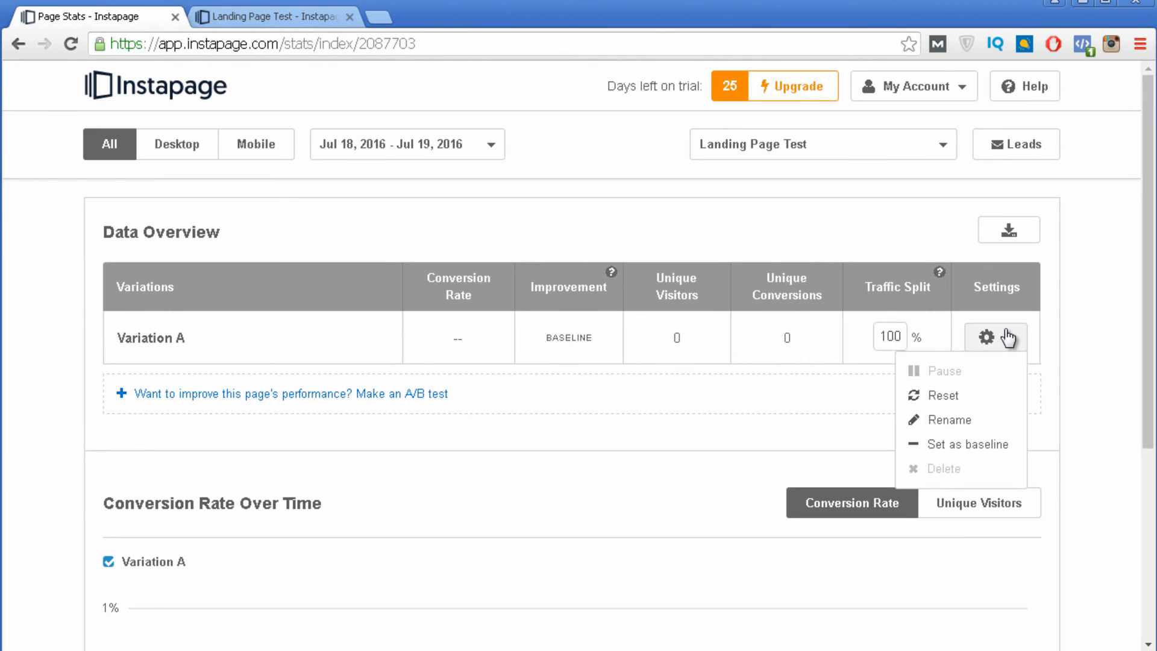
left_click(946, 420)
left_click(816, 453)
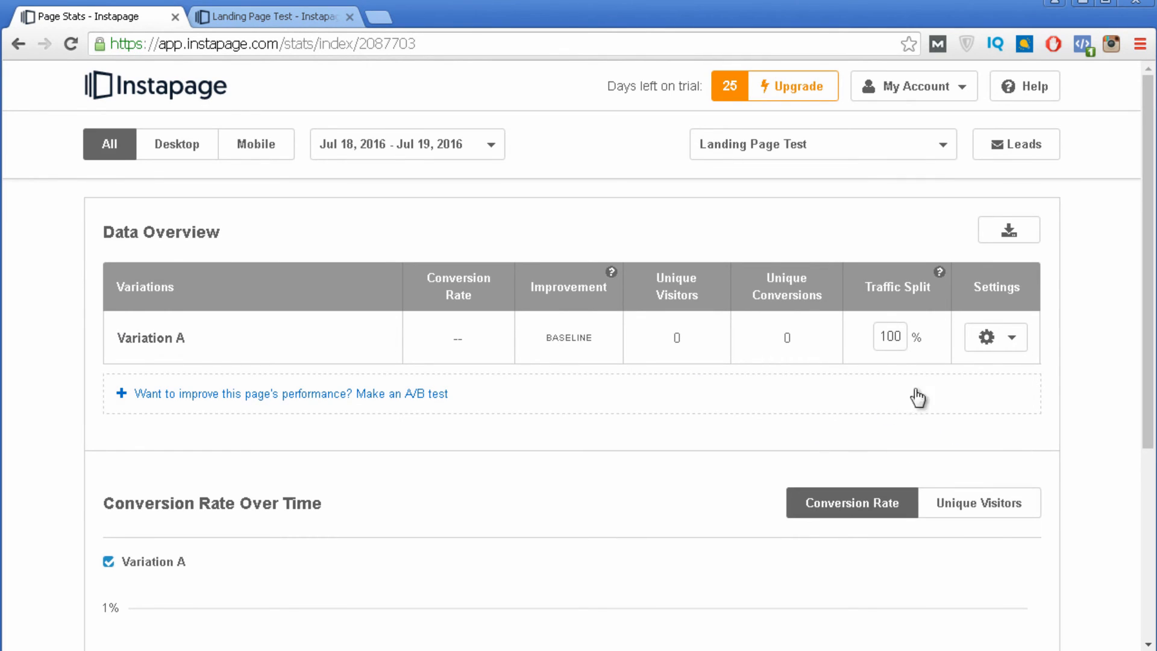
left_click(1000, 344)
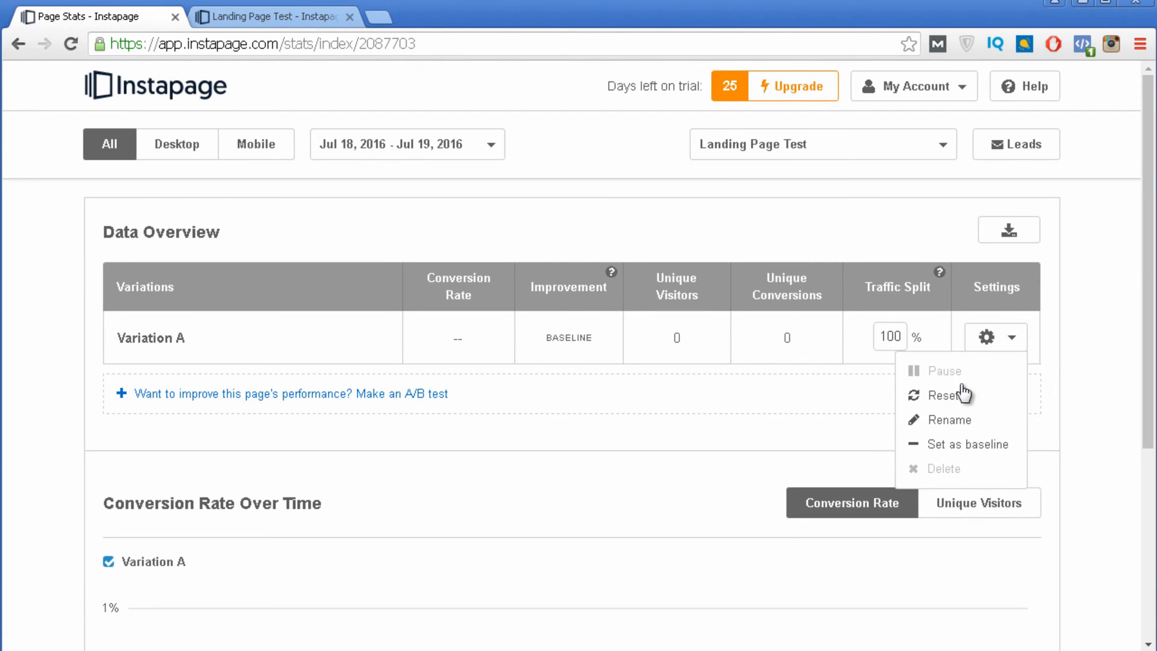
left_click(979, 400)
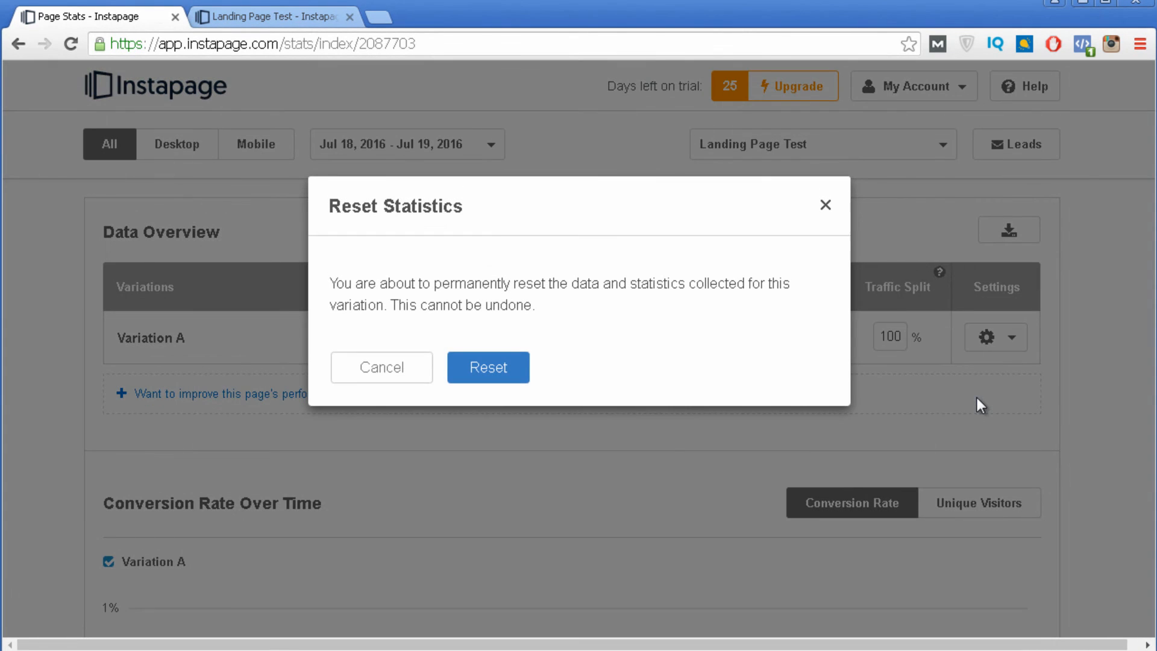
left_click(825, 205)
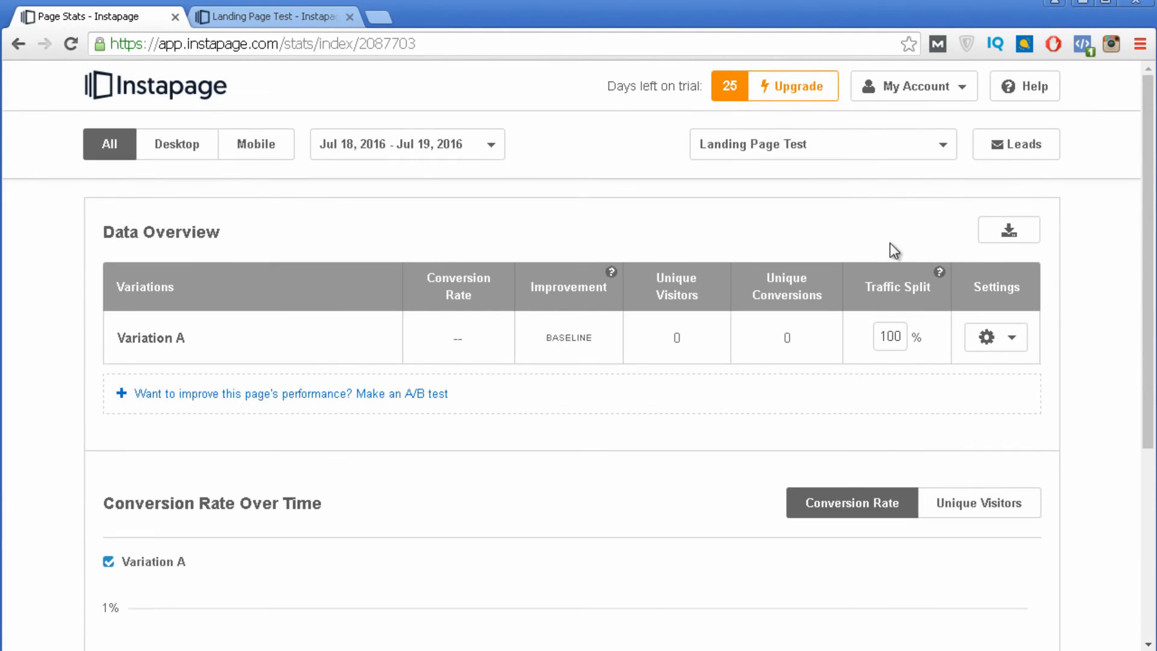
- View the page's Conversion Rate Over Time chart and return to the dashboard
scroll(565, 338, "down", 5)
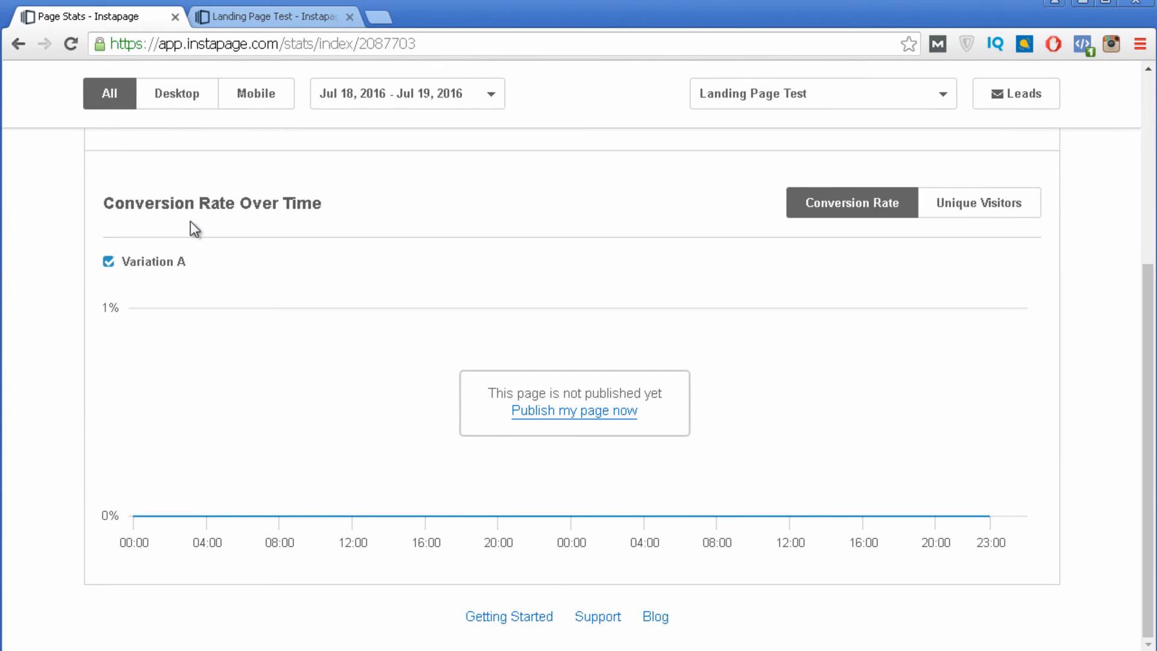
scroll(362, 226, "up", 5)
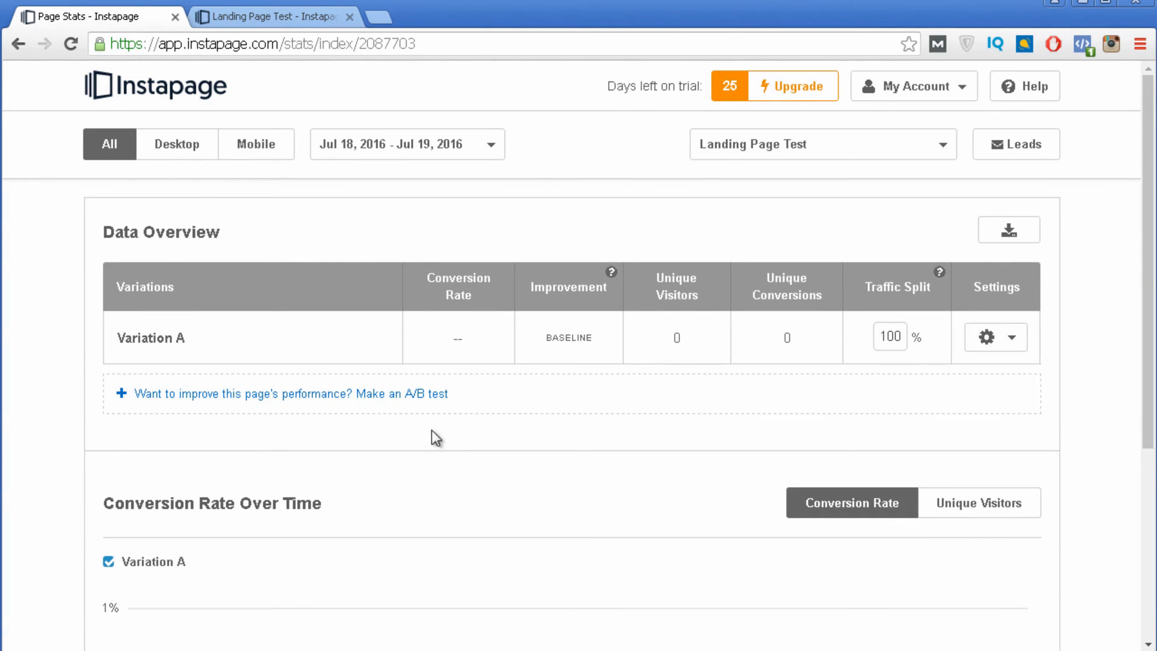
left_click(19, 43)
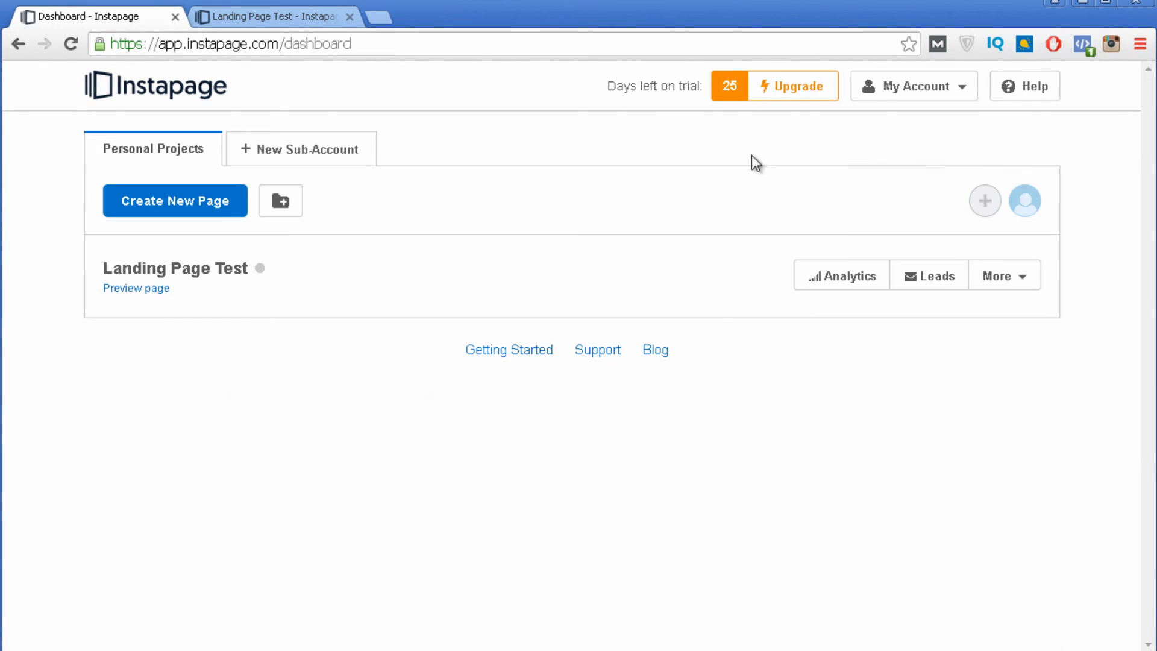
- View the leads collected for Landing Page Test and return to the dashboard
left_click(939, 283)
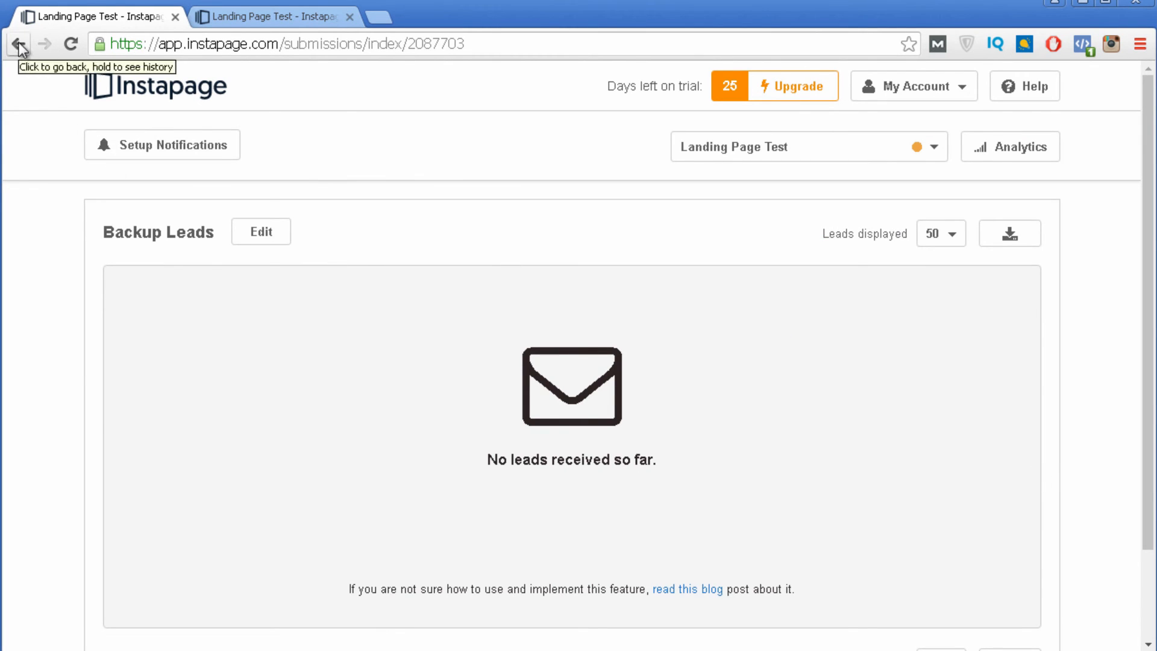
left_click_drag(21, 48, 22, 50)
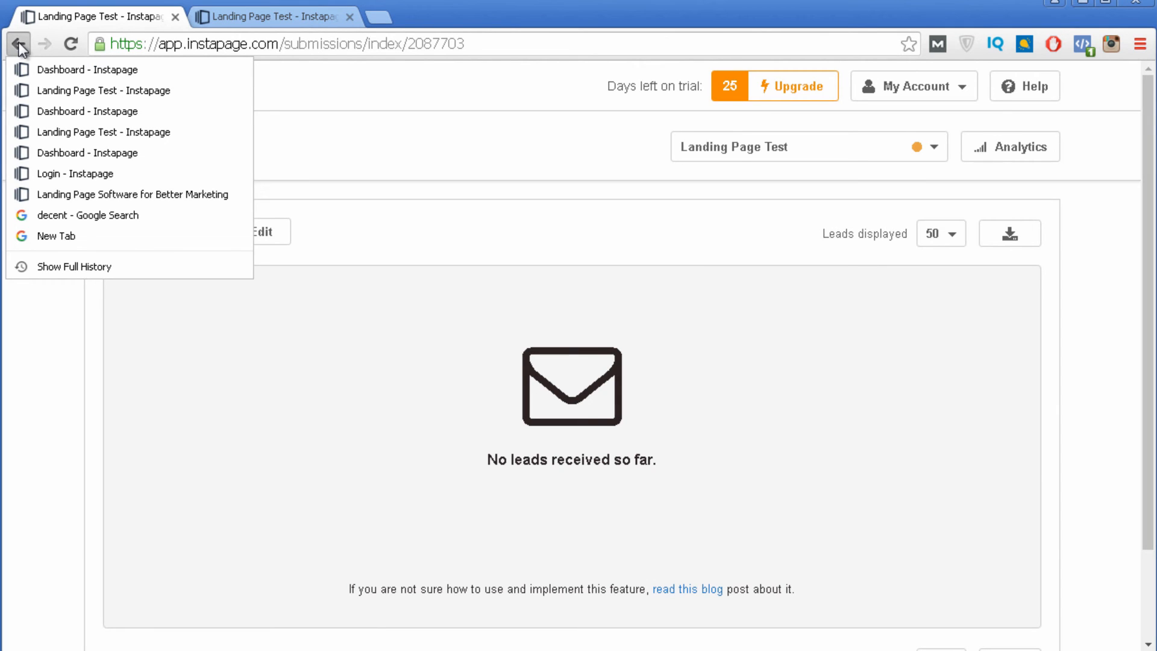
left_click(20, 46)
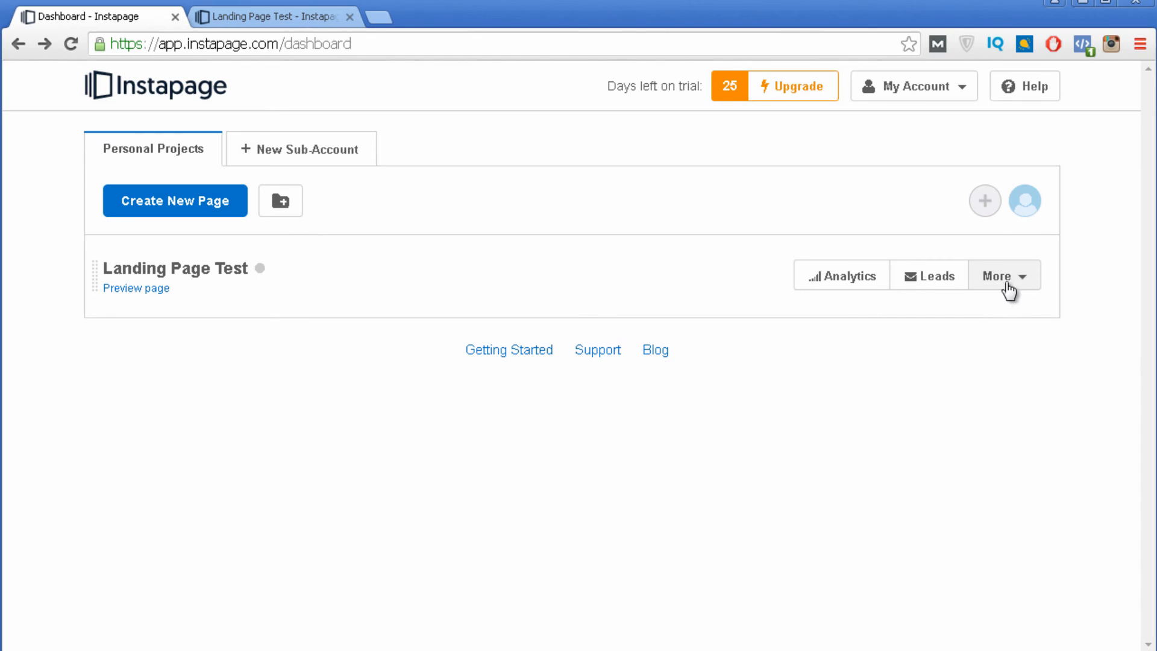
- Look at the additional options for Landing Page Test and the account options, closing them without choosing any
left_click(1010, 291)
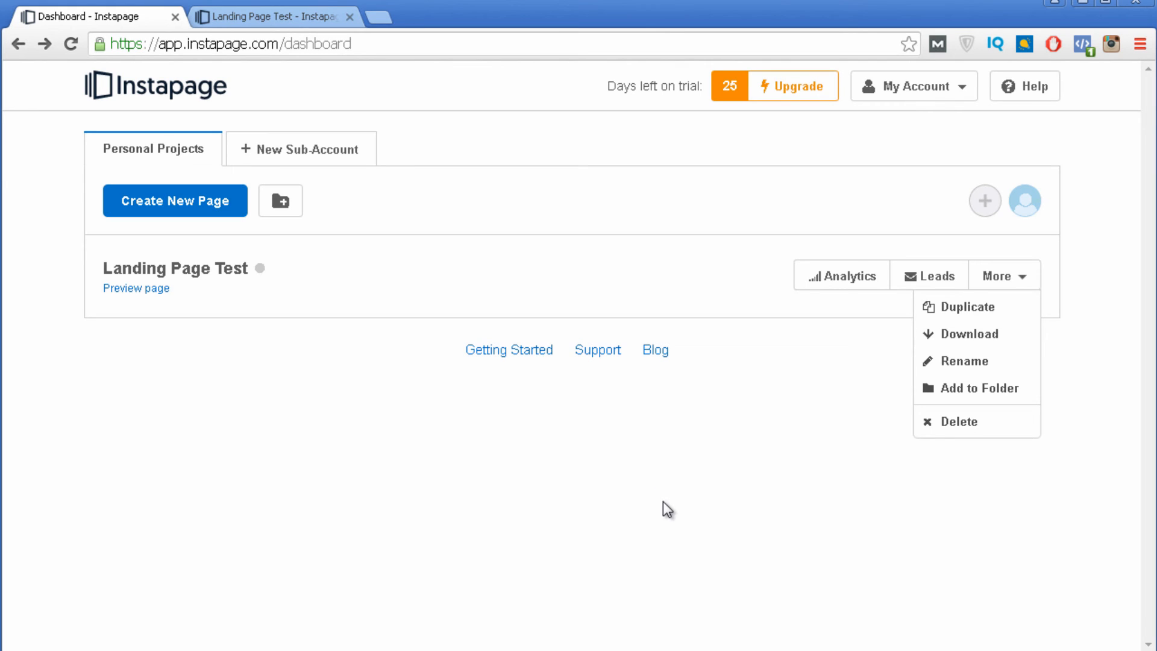
left_click(925, 97)
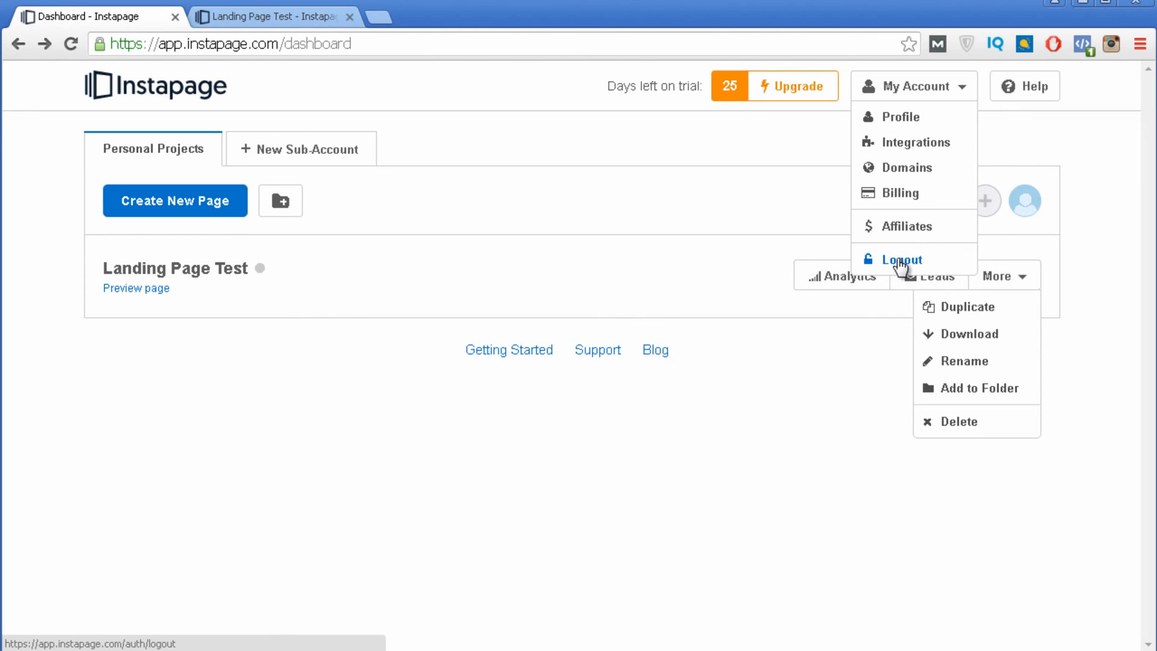
left_click(1031, 160)
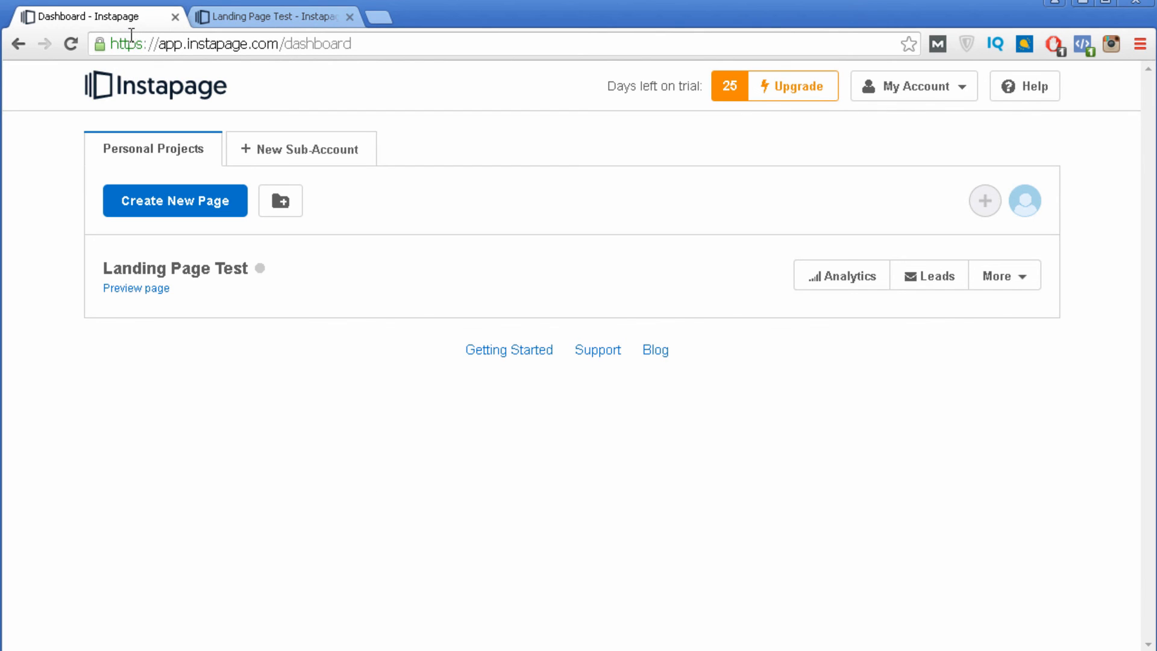
- Switch to the WordPress site prositetutorials.xyz, open its admin dashboard and go to the page for adding plugins
left_click(193, 46)
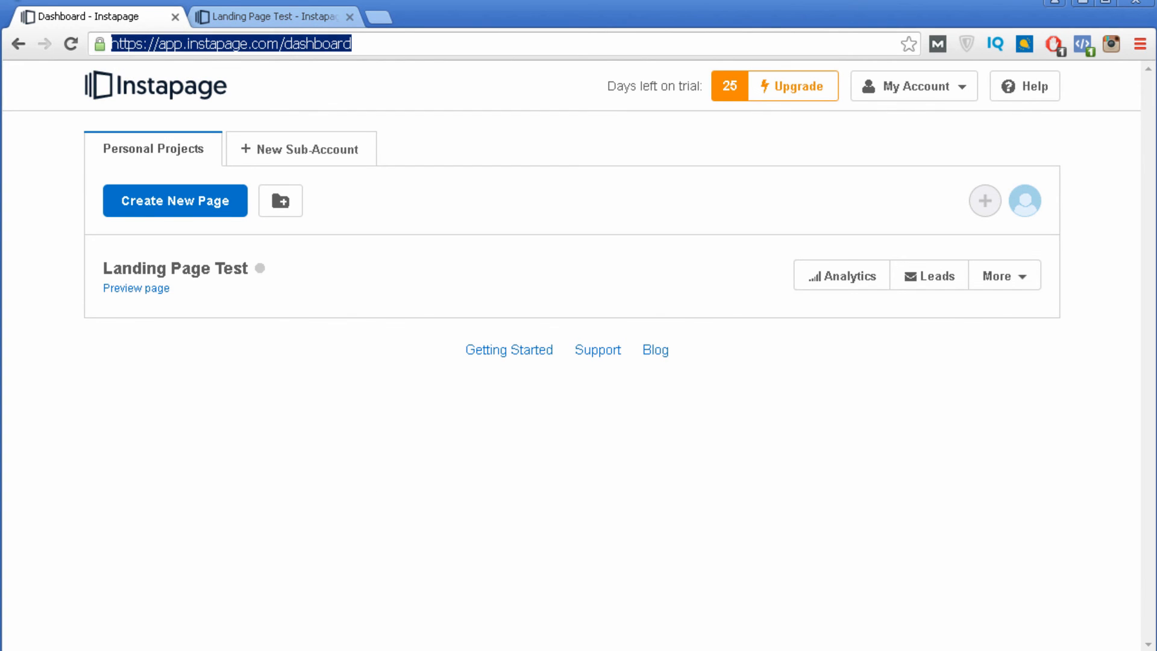
type("prositetutorials.org")
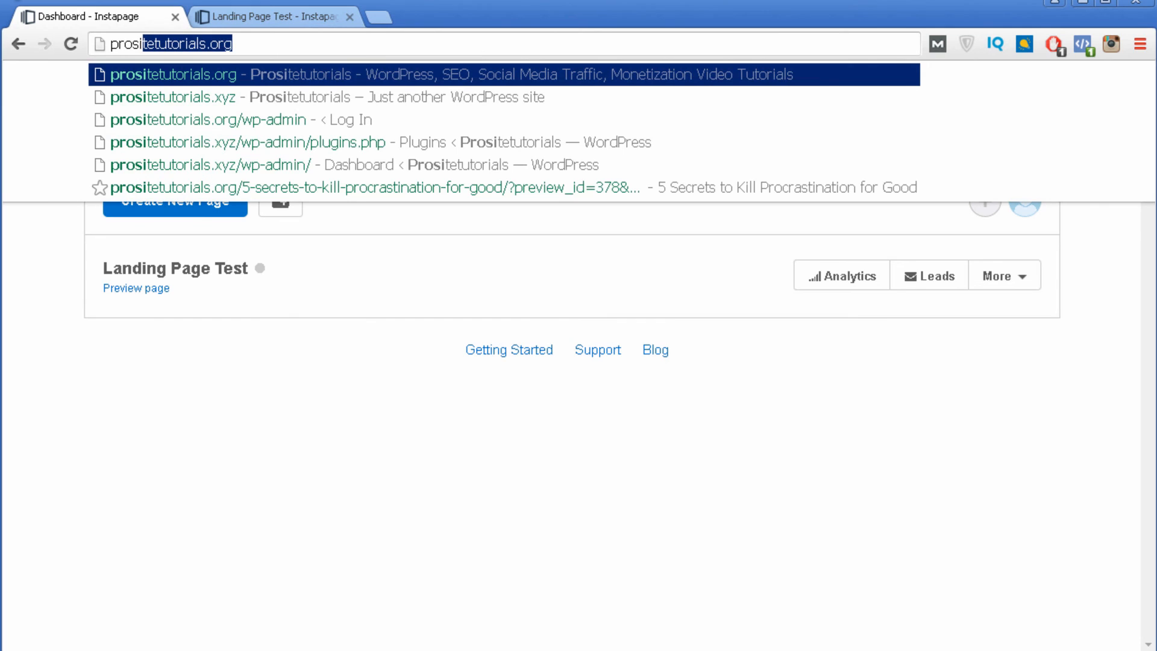
left_click(117, 92)
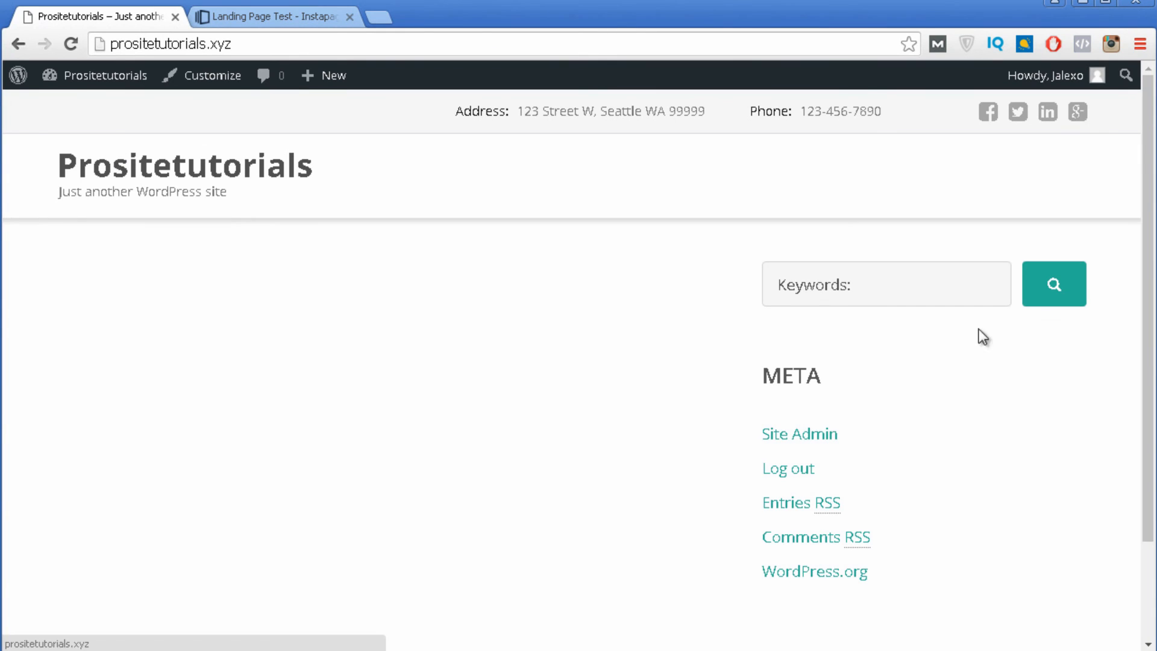
mouse_move(133, 73)
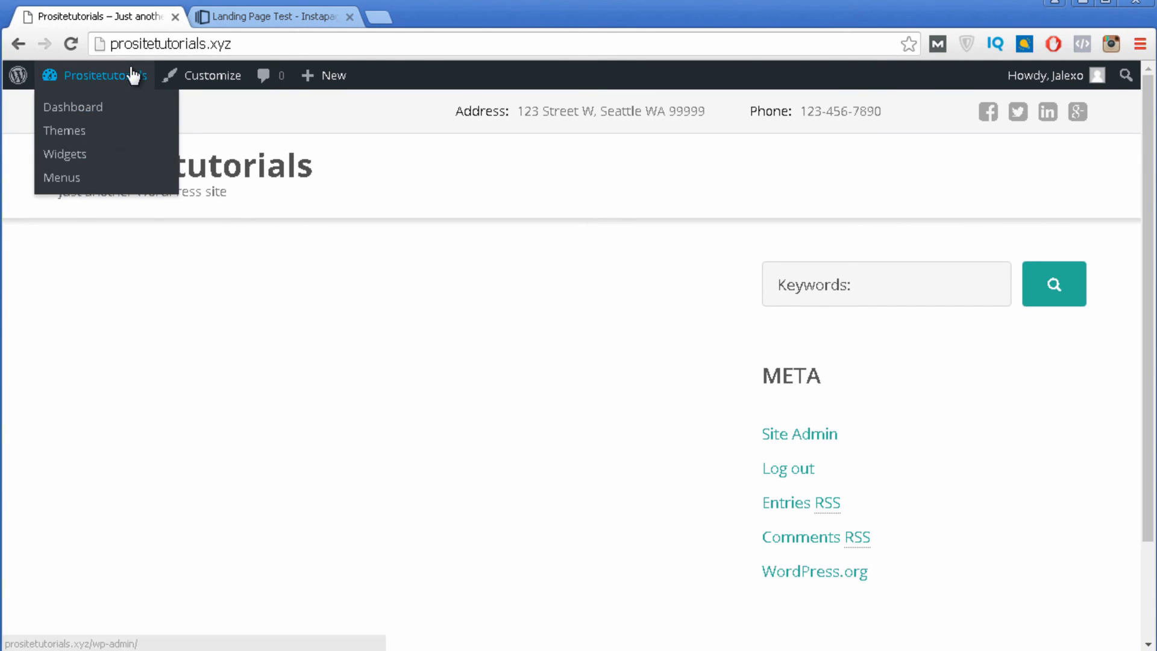
left_click(111, 111)
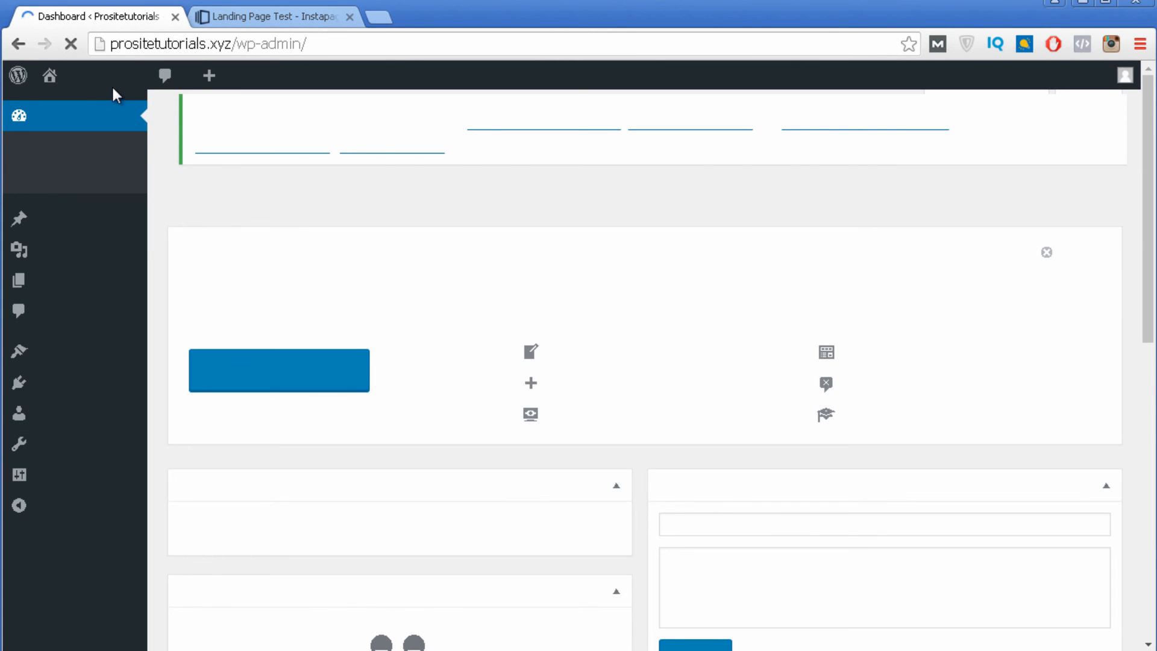
mouse_move(94, 405)
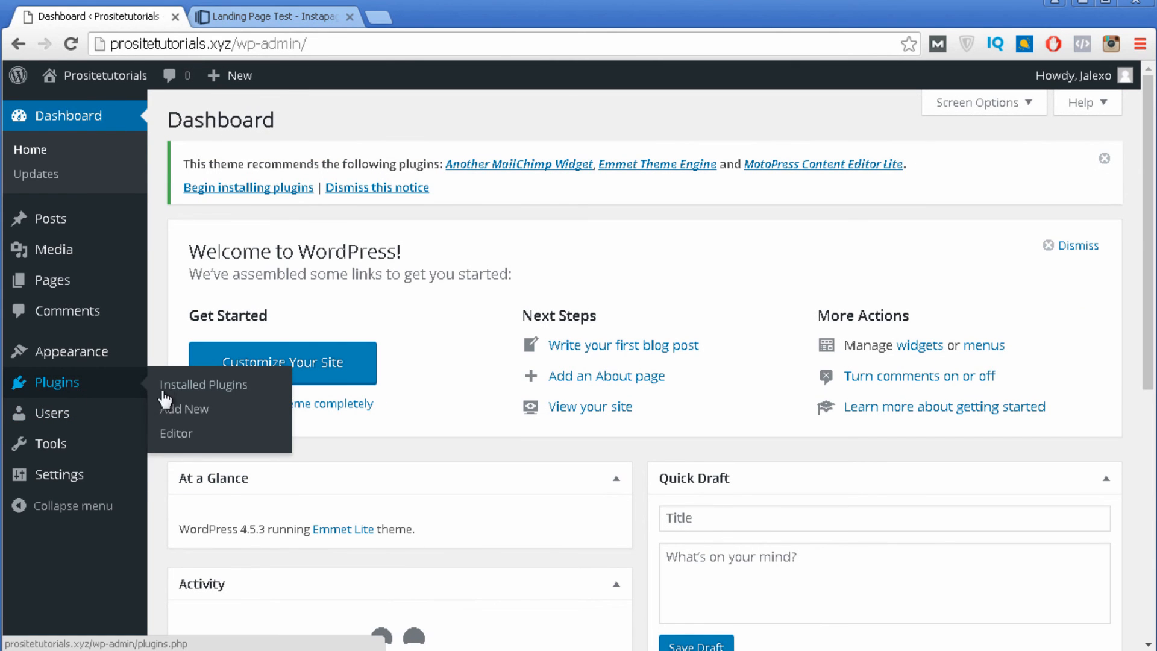
left_click(182, 410)
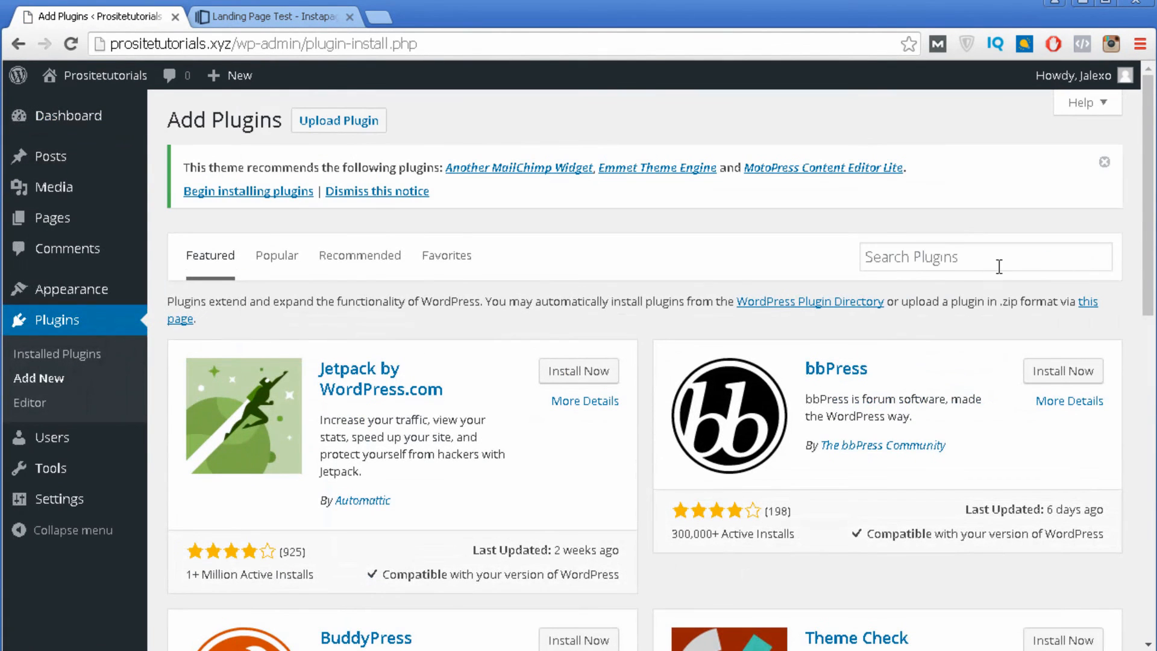
- Find the Instapage Wordpress Plugin by searching for "instapage", and install and activate it
left_click(999, 267)
type("instapage")
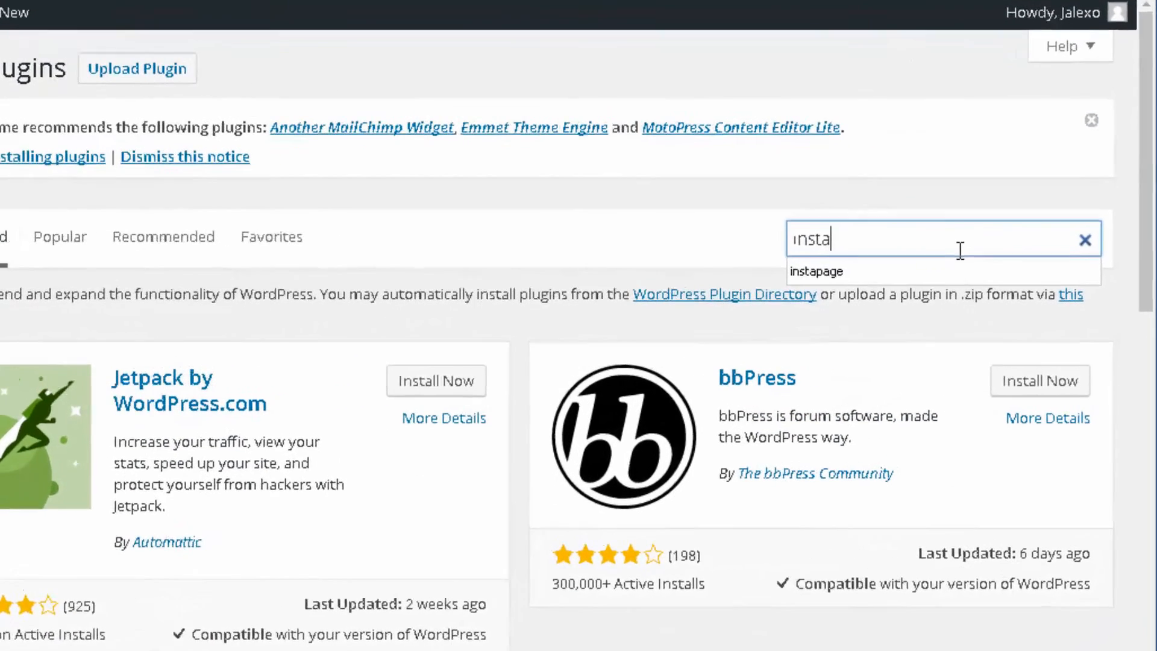
left_click(866, 280)
left_click(887, 247)
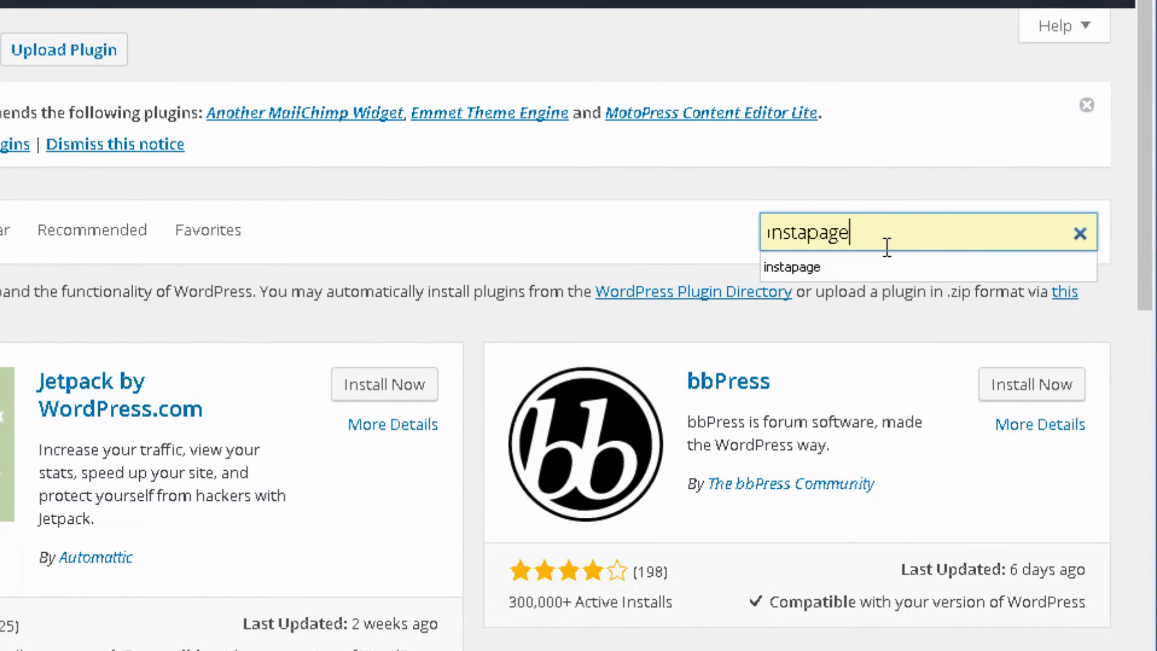
key("Return")
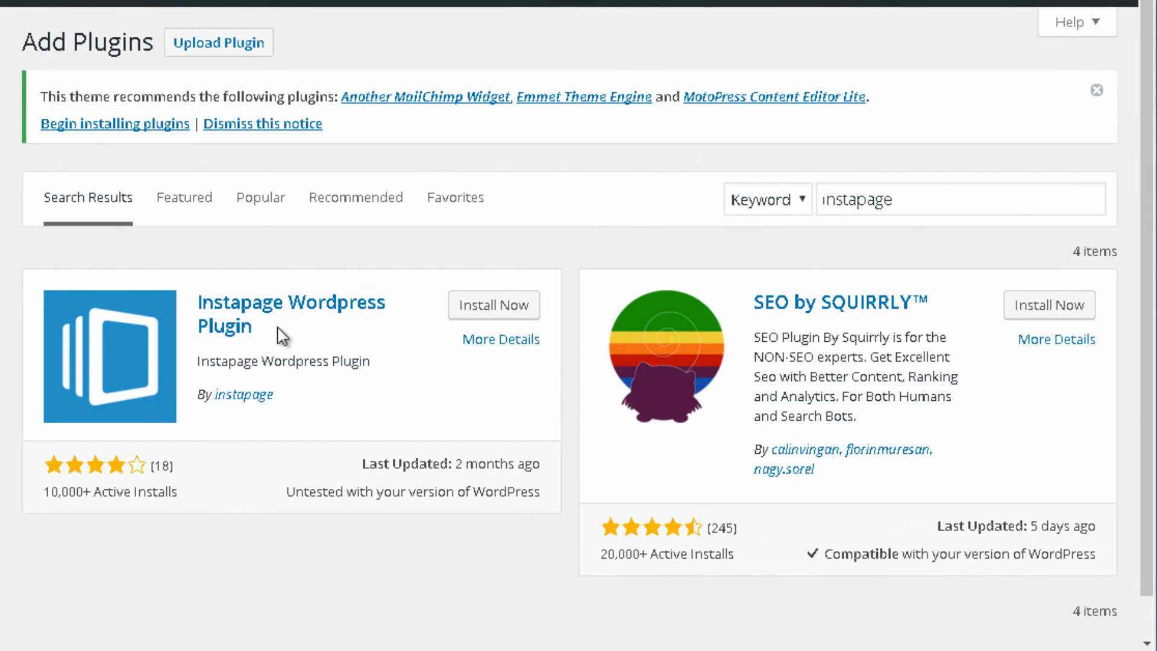
left_click(479, 316)
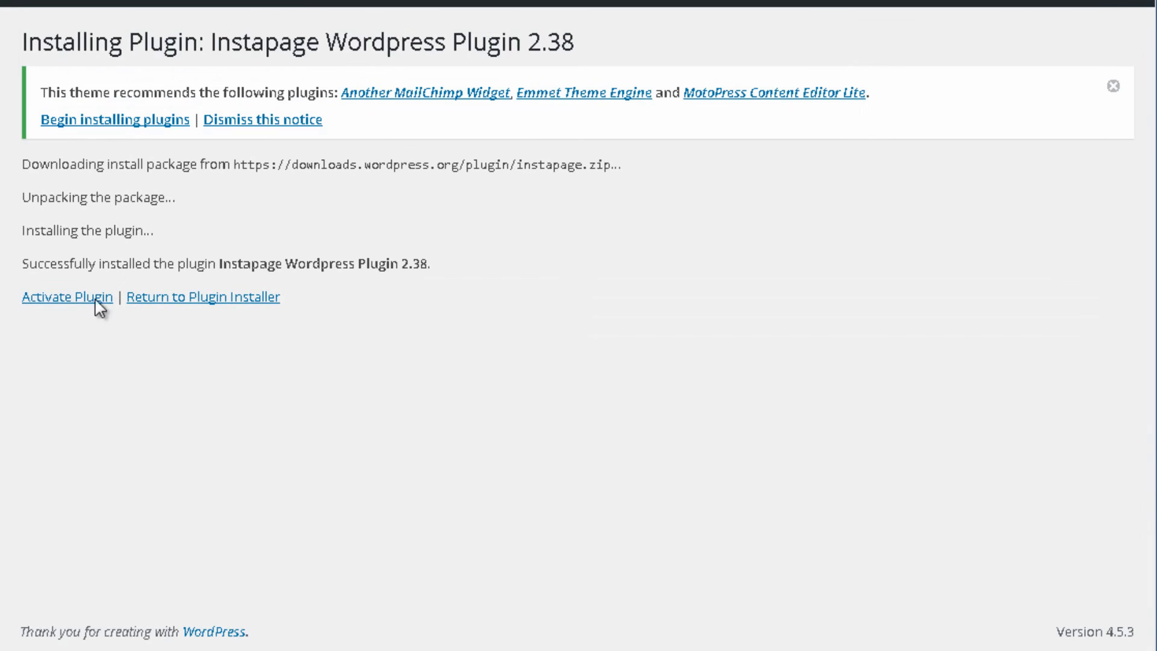
left_click(90, 299)
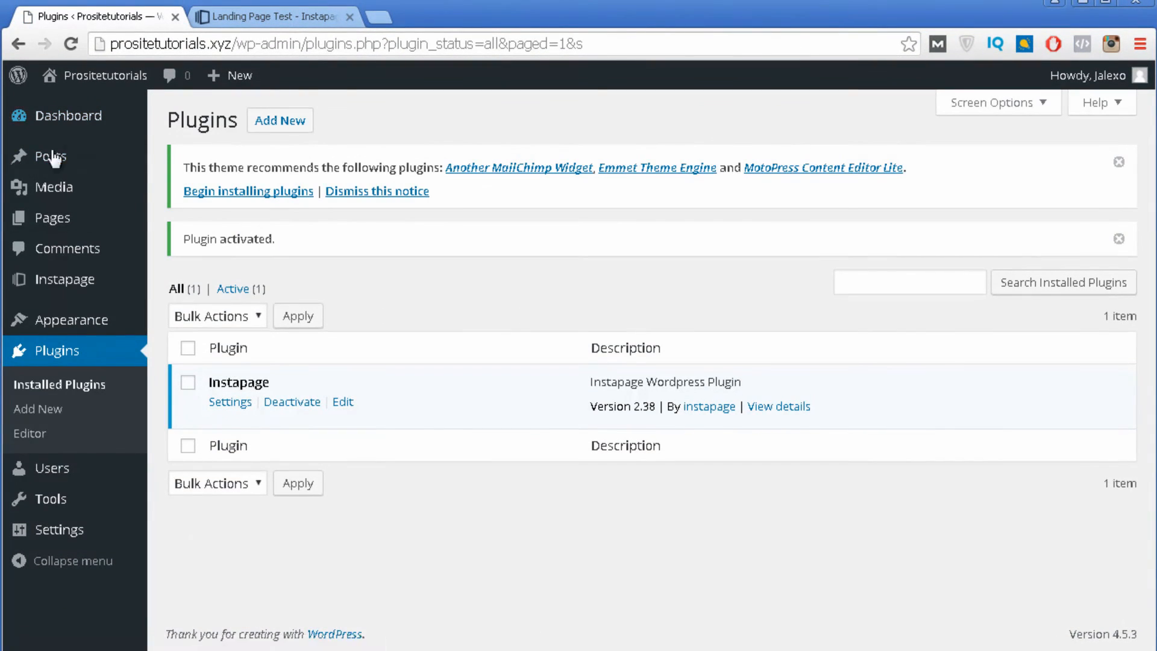
- Open the Instapage plugin's settings and log in to the Instapage account with the prefilled e-mail and password
mouse_move(72, 285)
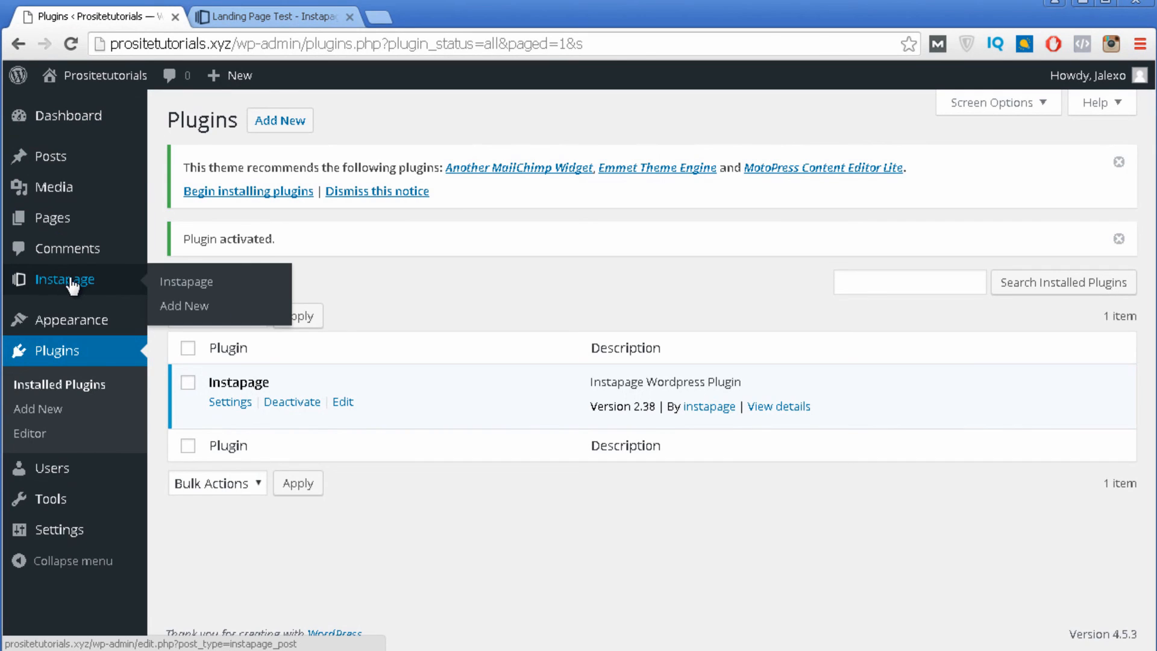
left_click(229, 402)
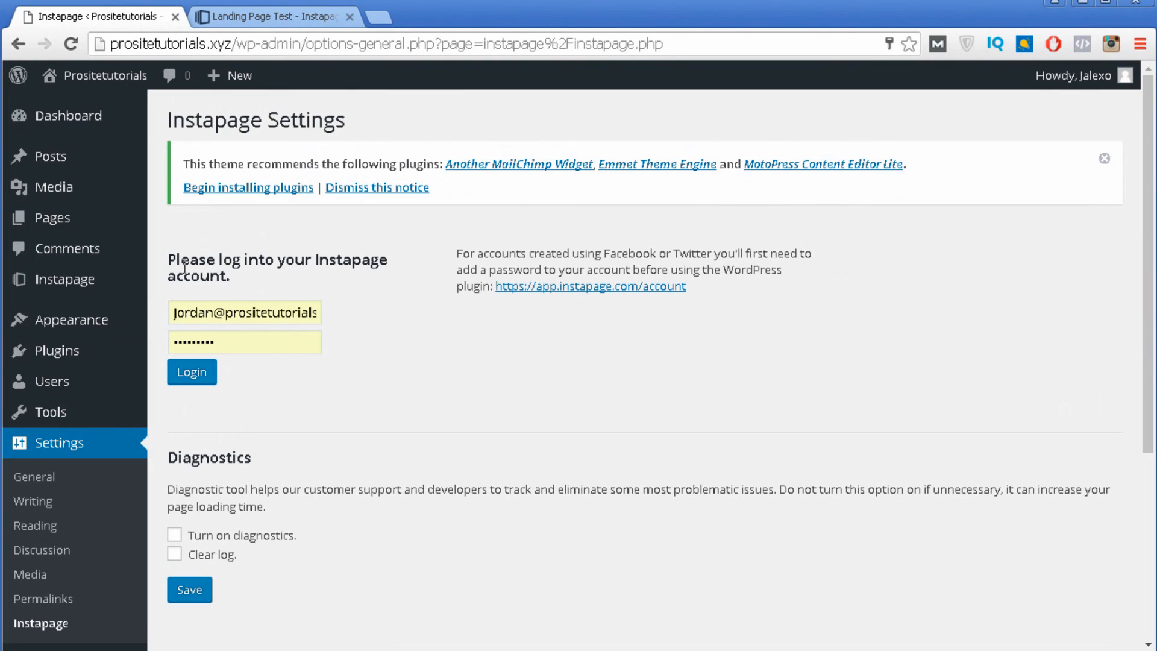
left_click_drag(176, 312, 387, 291)
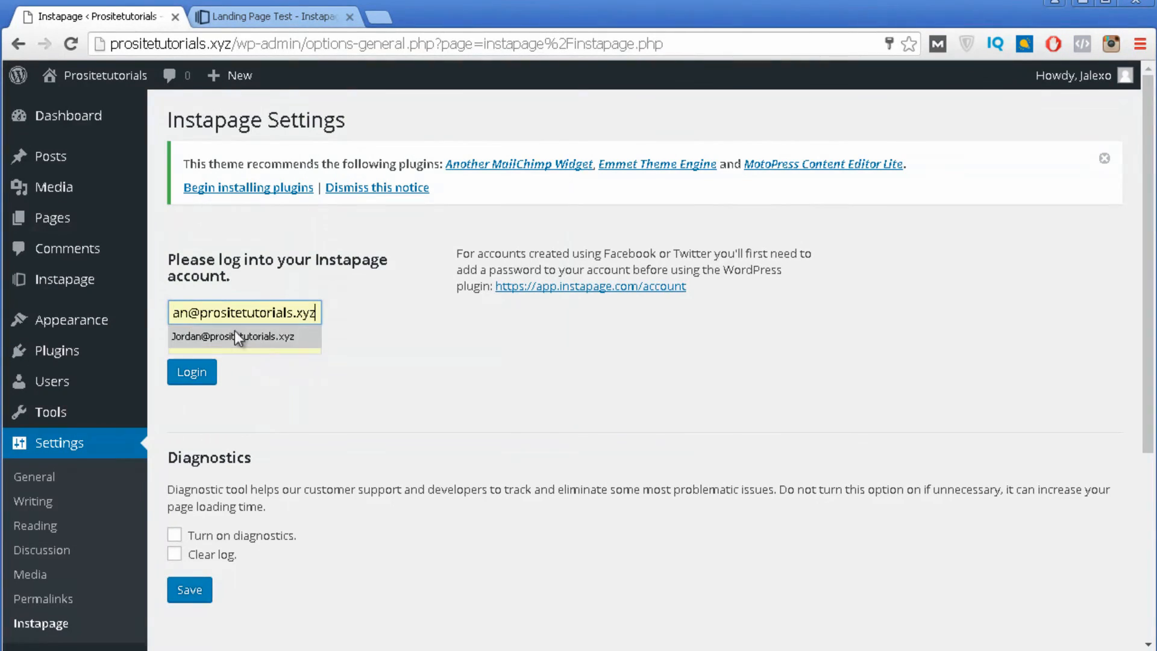
left_click(487, 327)
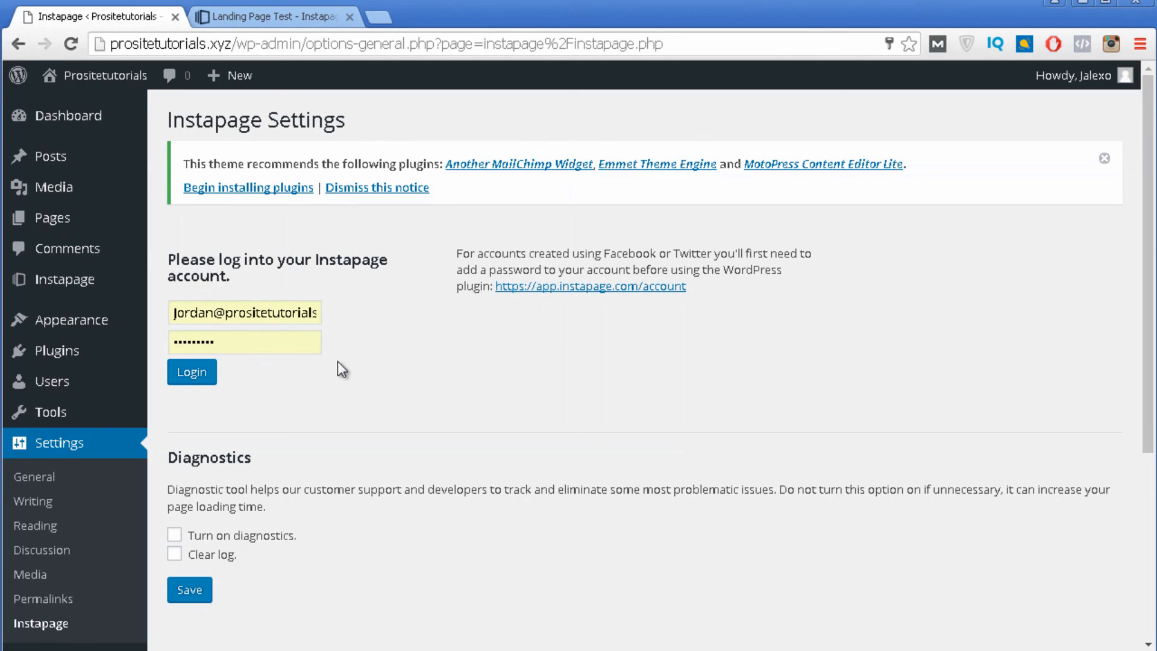
left_click(201, 386)
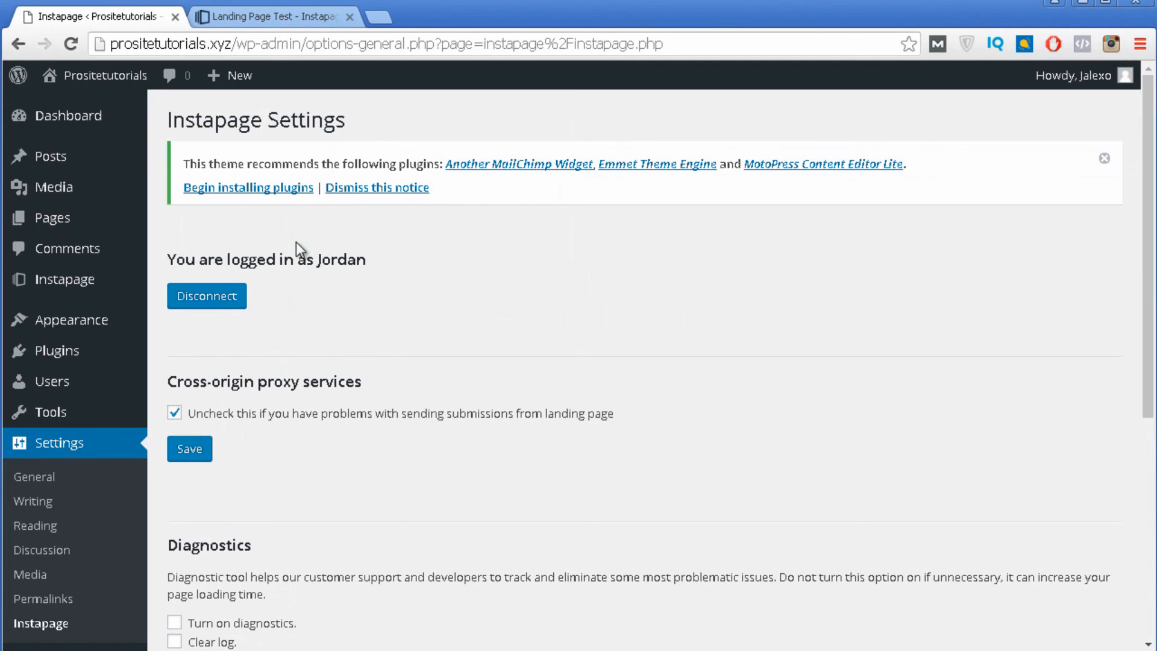
- Open the list of Instapage landing pages in WordPress and start adding a new one
scroll(216, 338, "down", 6)
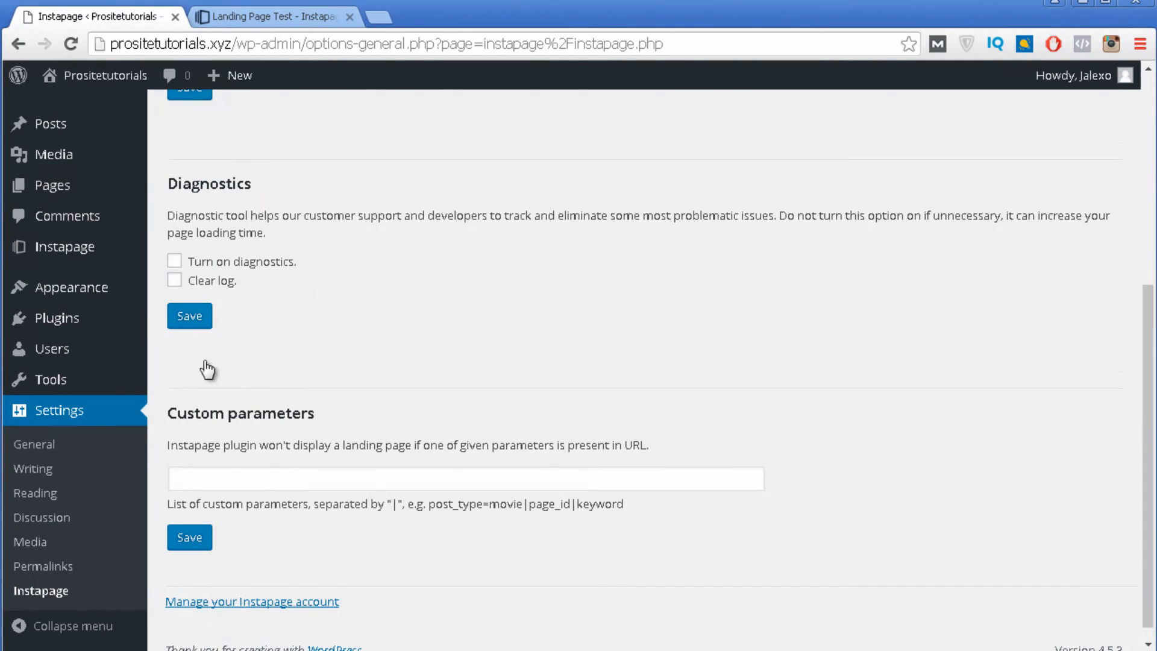
scroll(207, 369, "down", 1)
scroll(274, 398, "up", 6)
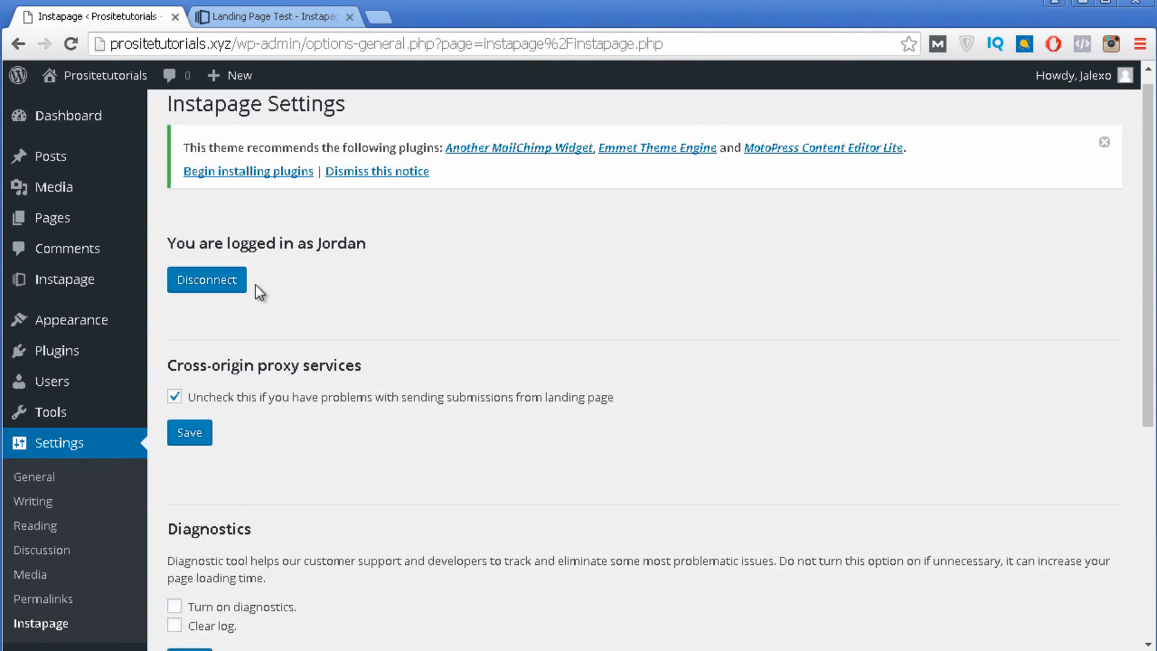
mouse_move(55, 281)
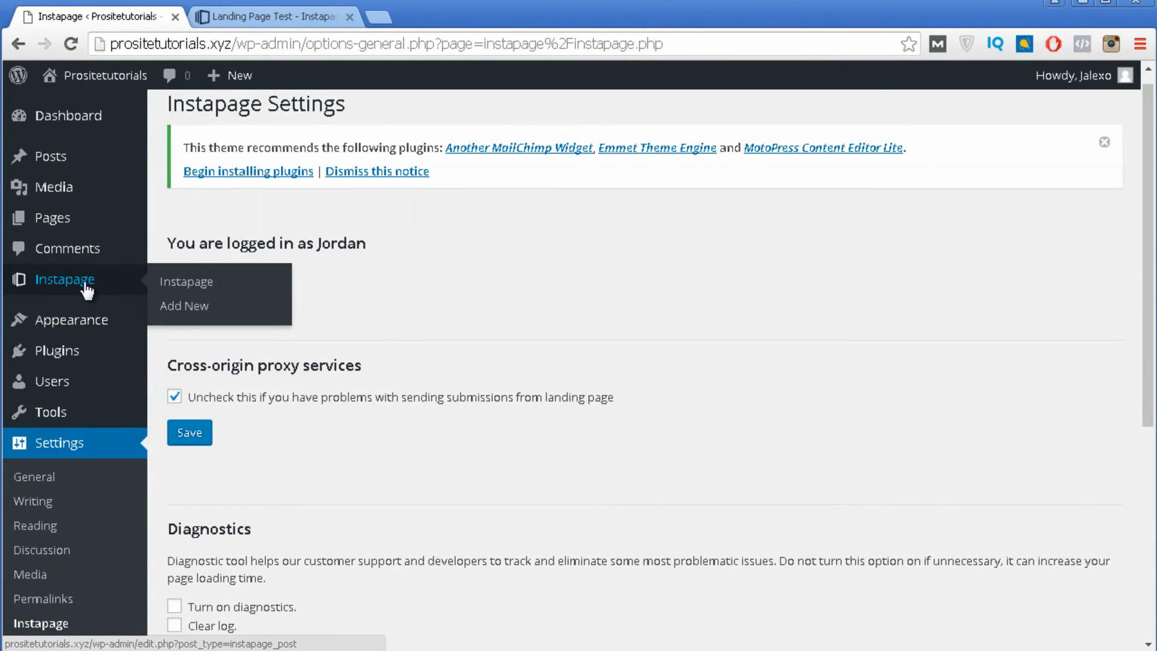
left_click(179, 288)
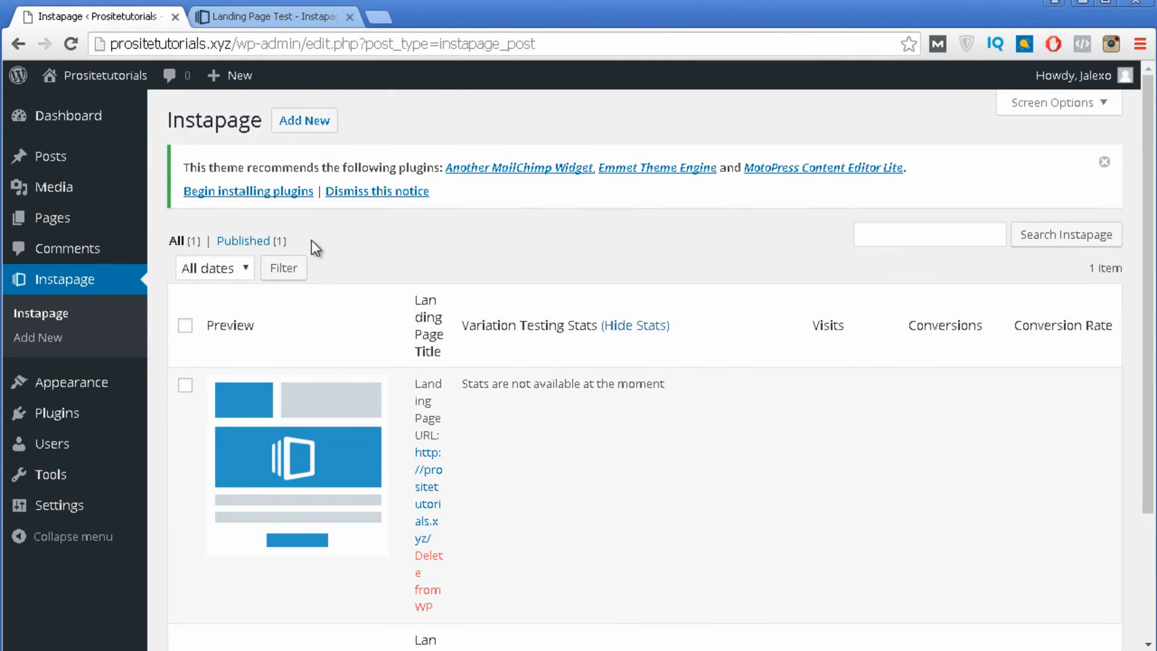
scroll(312, 240, "down", 1)
scroll(312, 247, "up", 1)
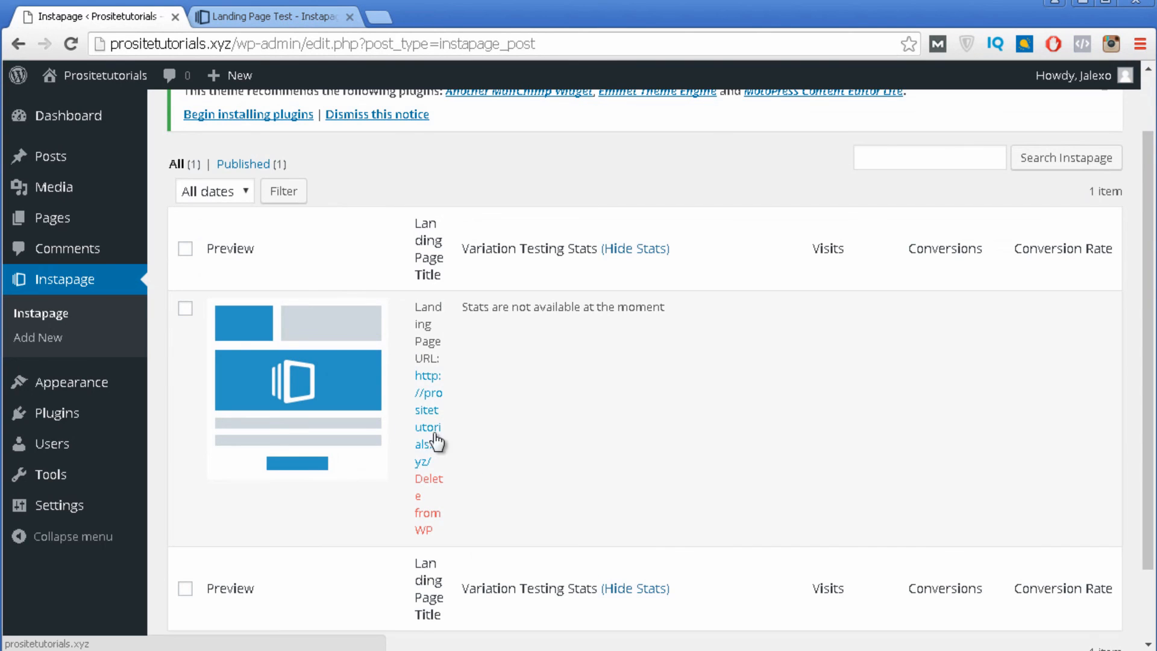
scroll(427, 416, "up", 1)
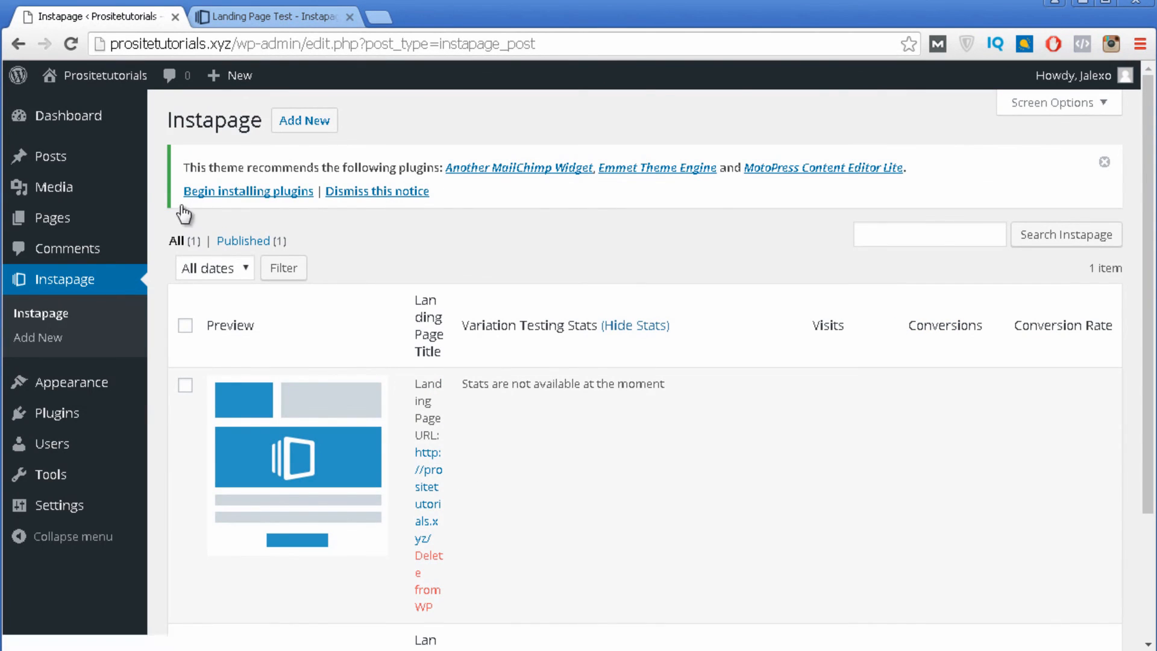
left_click(293, 129)
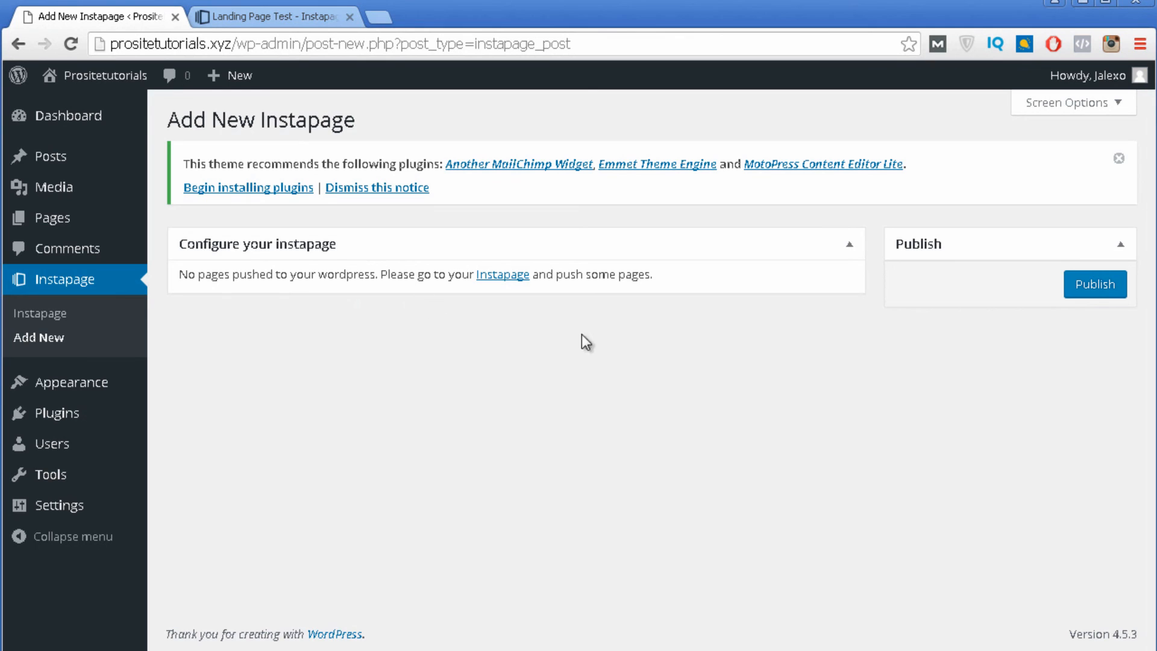
- Switch to the landing page preview, replace it with the Instapage website and open the account dashboard there
left_click(205, 15)
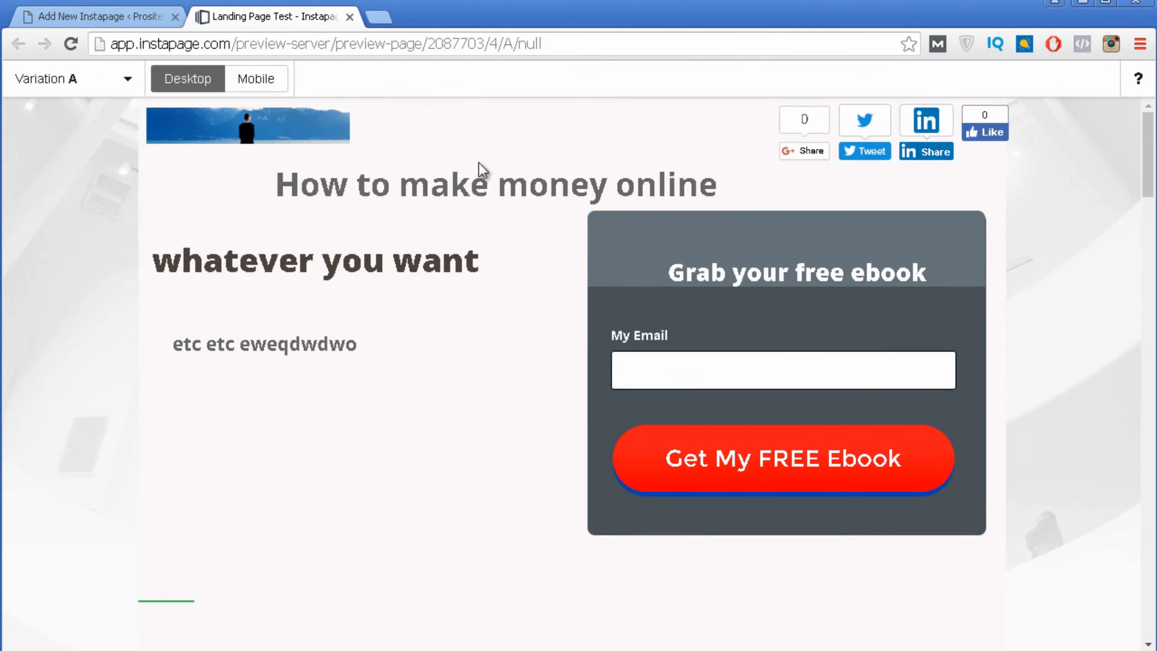
scroll(516, 266, "down", 5)
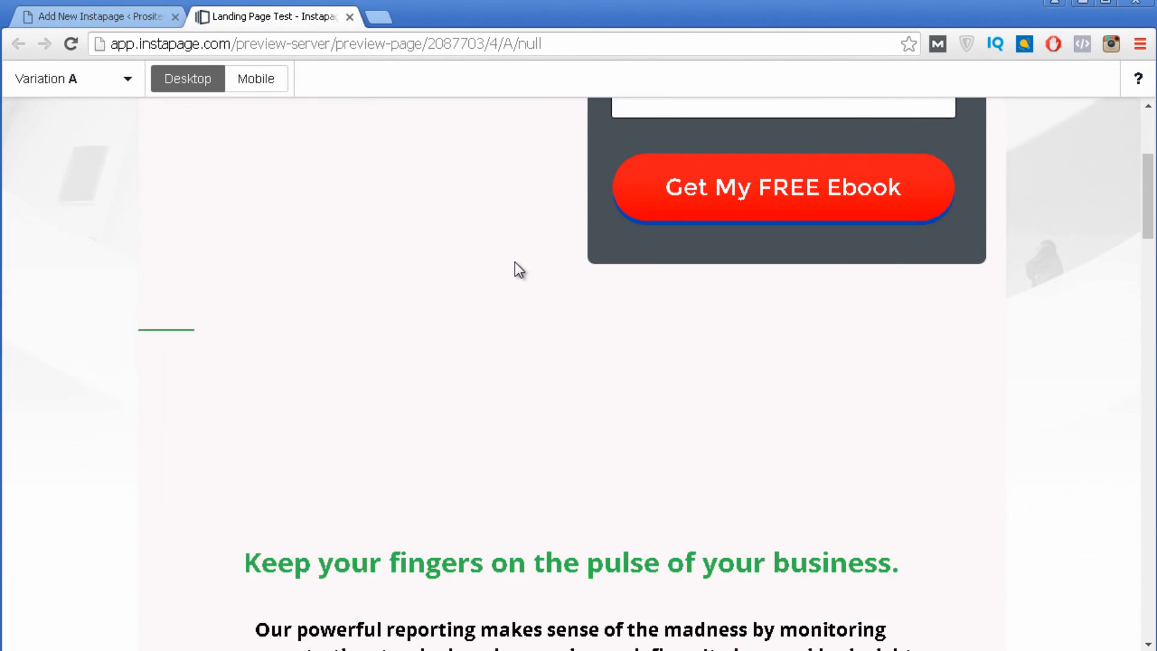
scroll(519, 269, "up", 5)
left_click(210, 47)
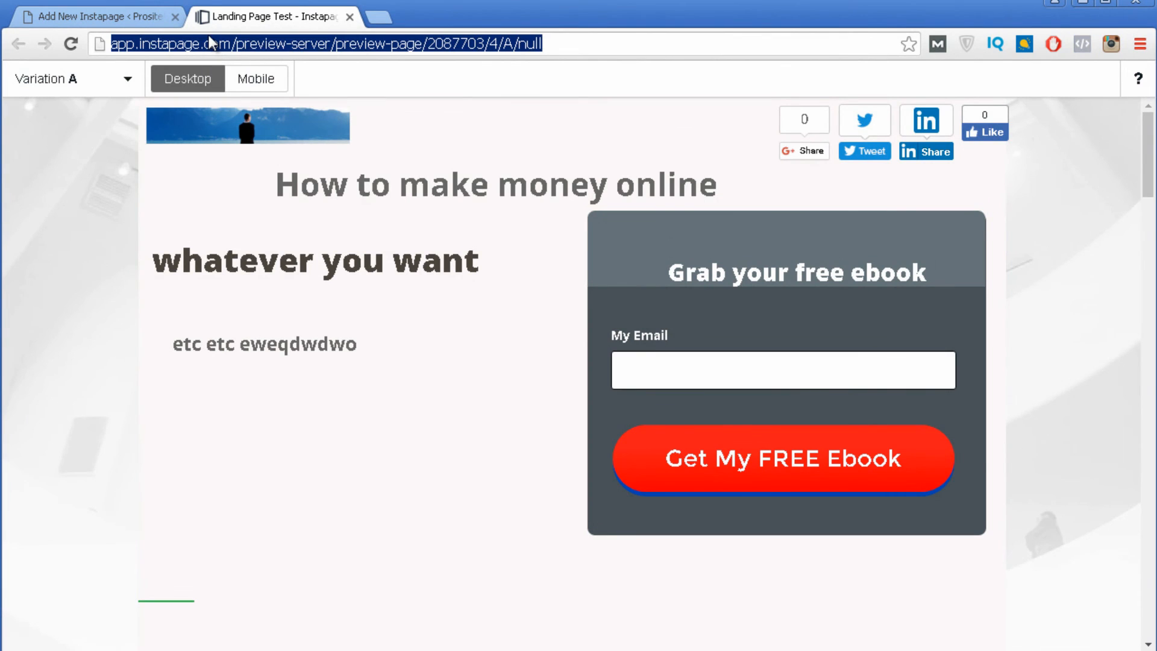
type("instap")
key("Return")
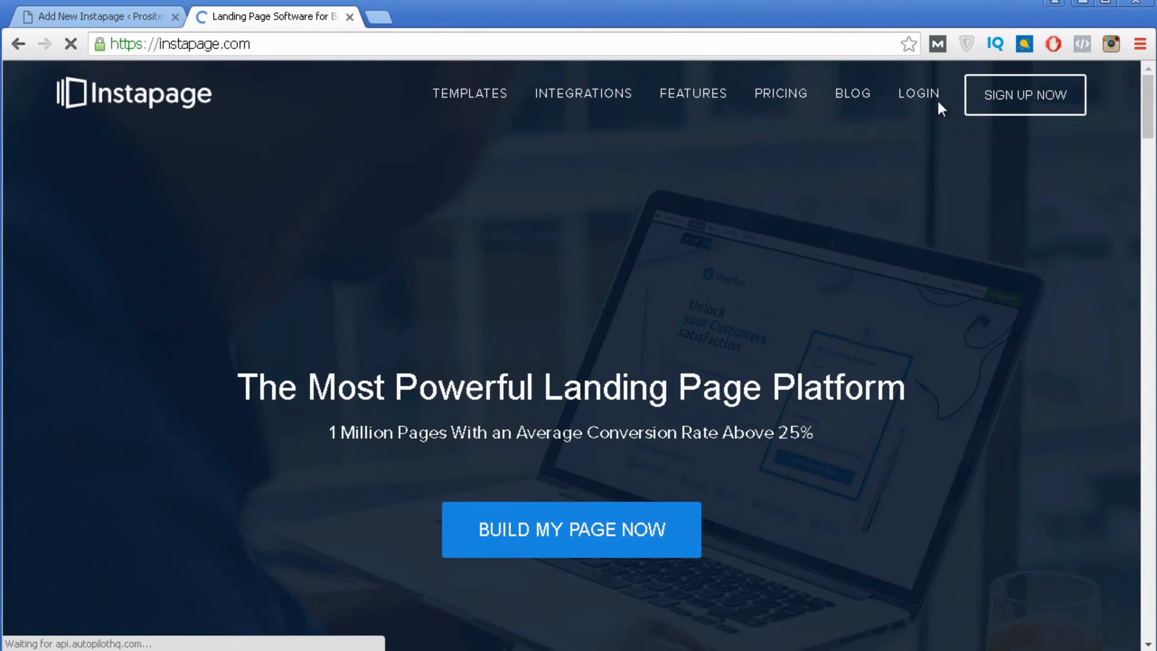
left_click(918, 96)
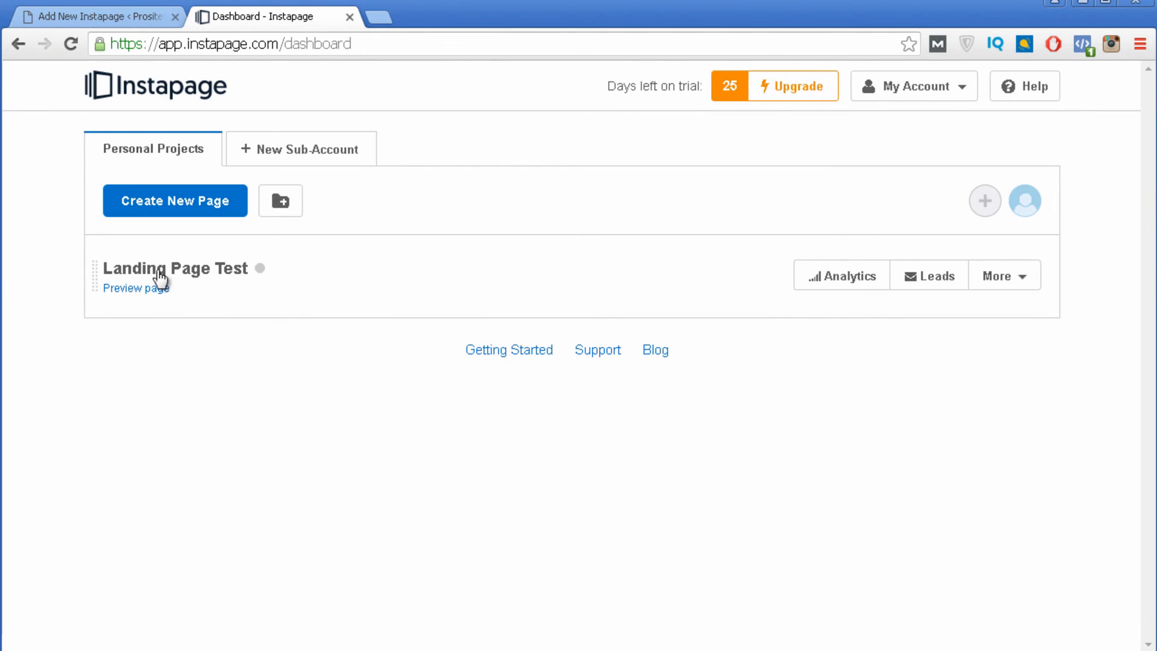
- Open Landing Page Test for editing, publish it with Send to WordPress despite the A/B split test suggestion, and close the confirmation
left_click(161, 270)
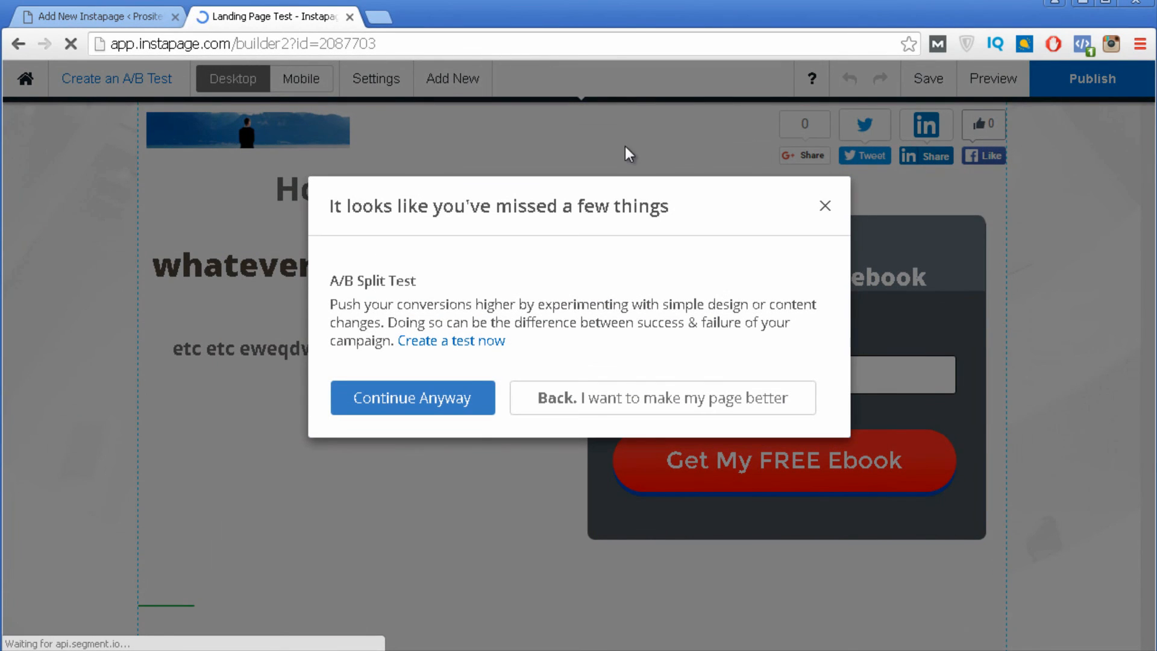
left_click(413, 395)
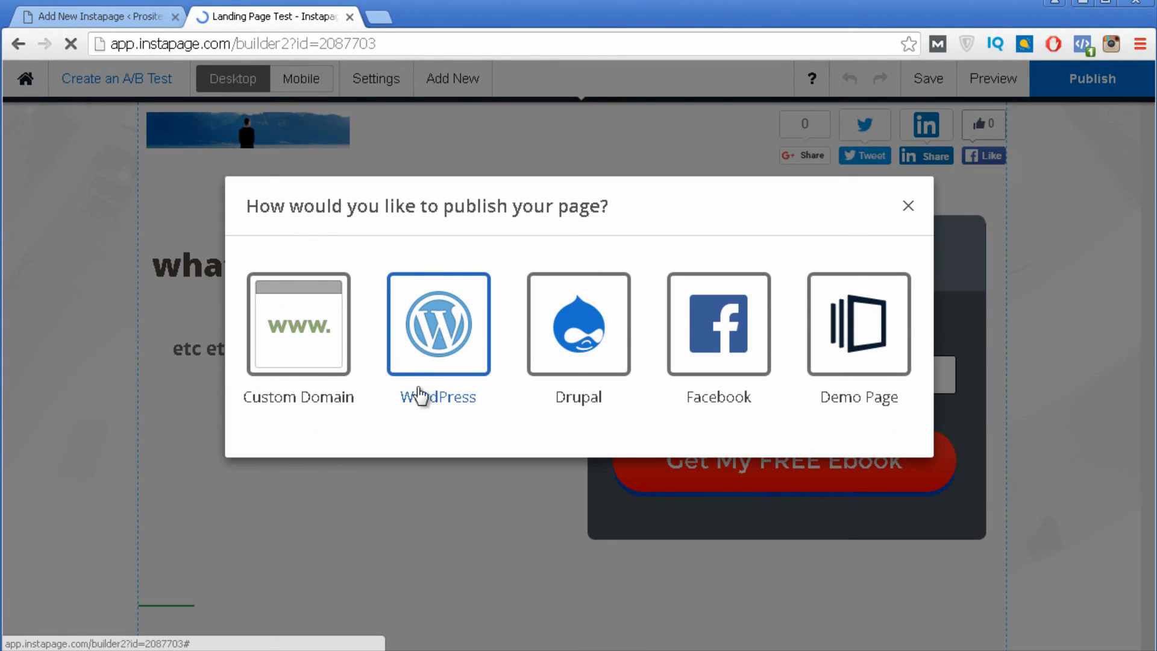
left_click(440, 322)
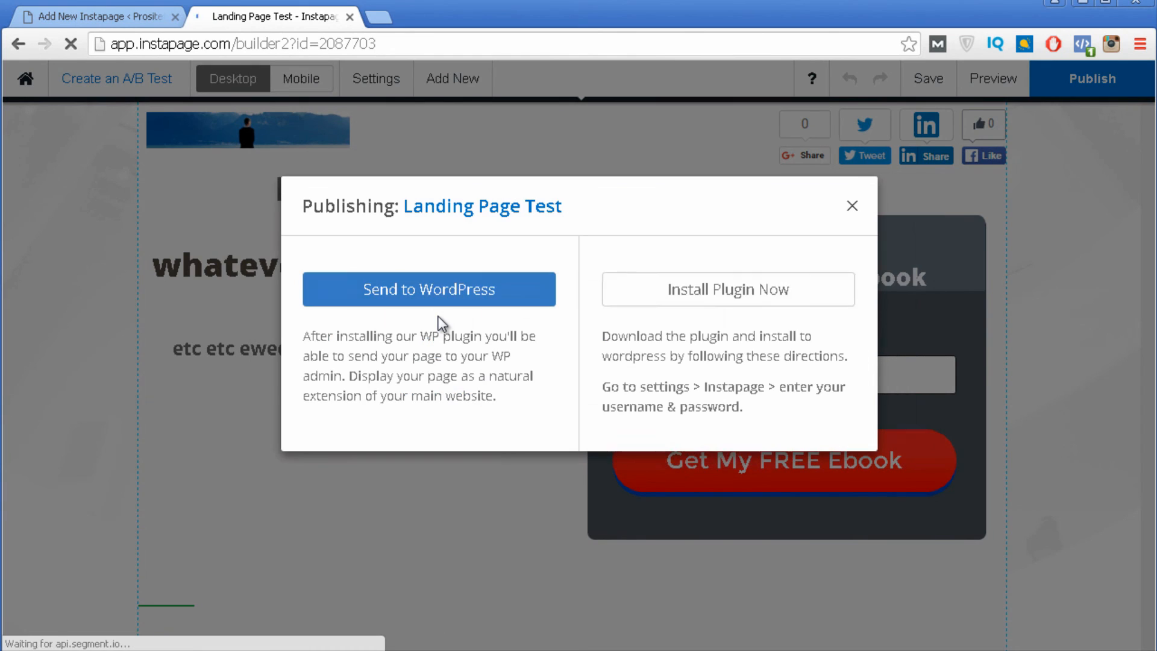
left_click(486, 292)
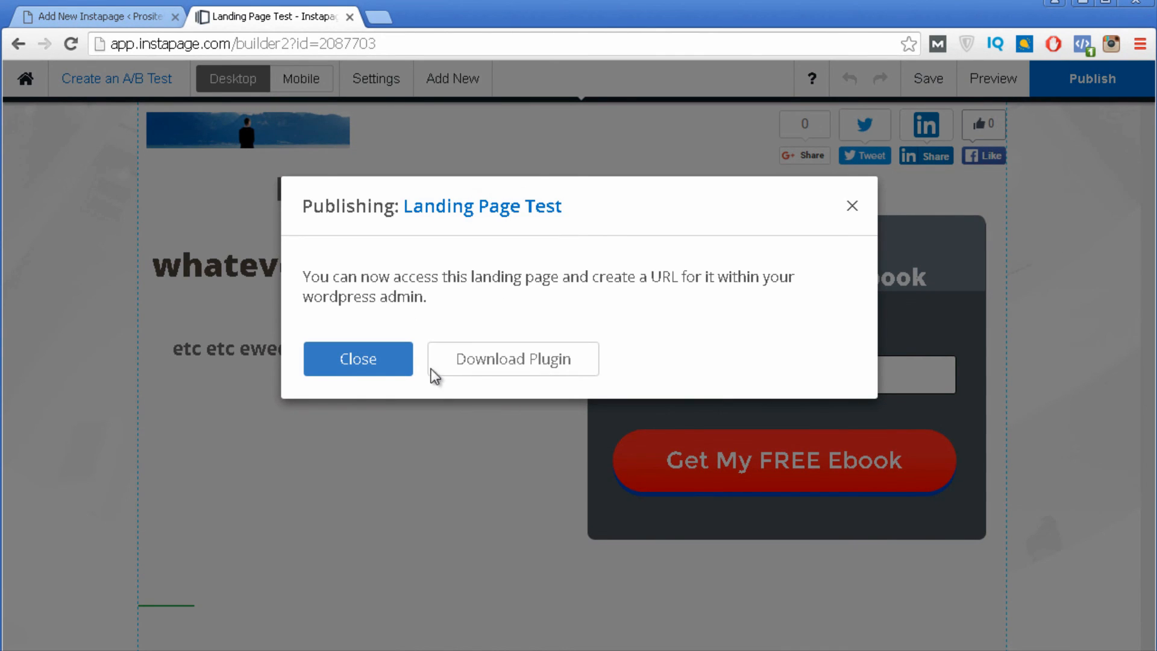
left_click(372, 374)
left_click(71, 18)
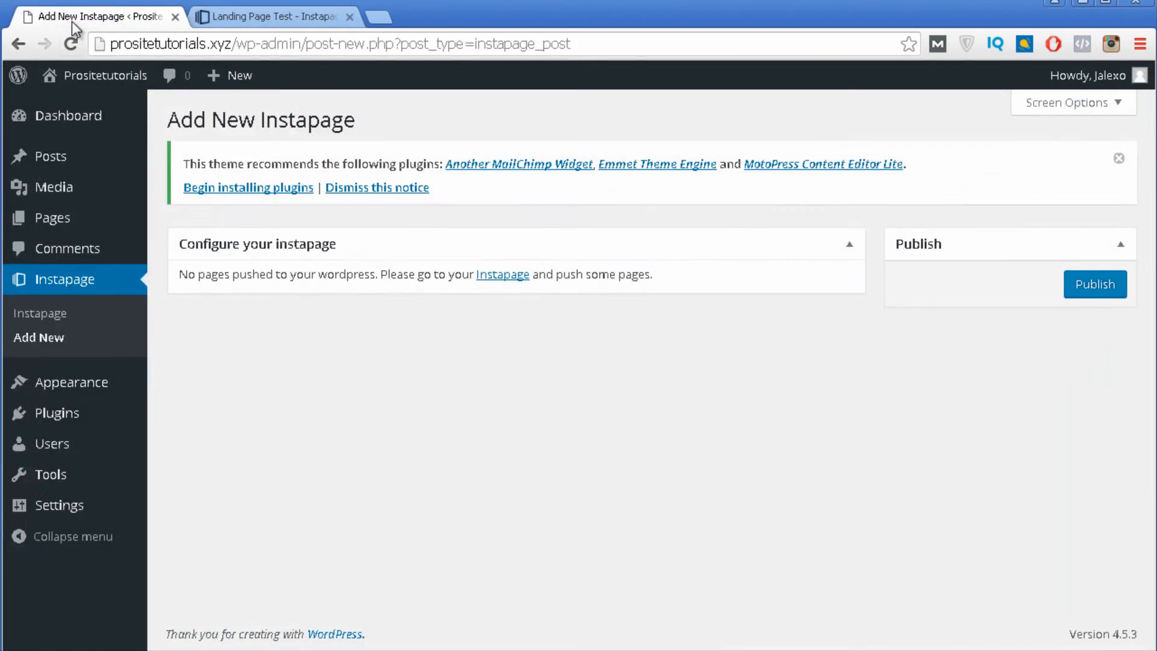
left_click(57, 344)
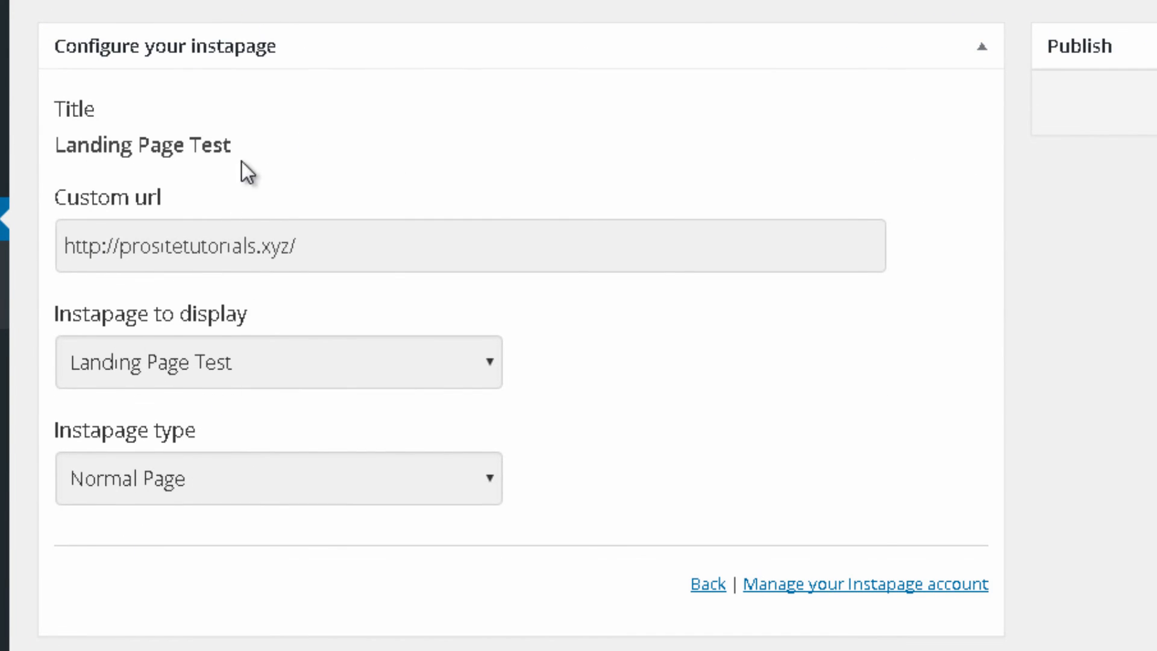
left_click(389, 253)
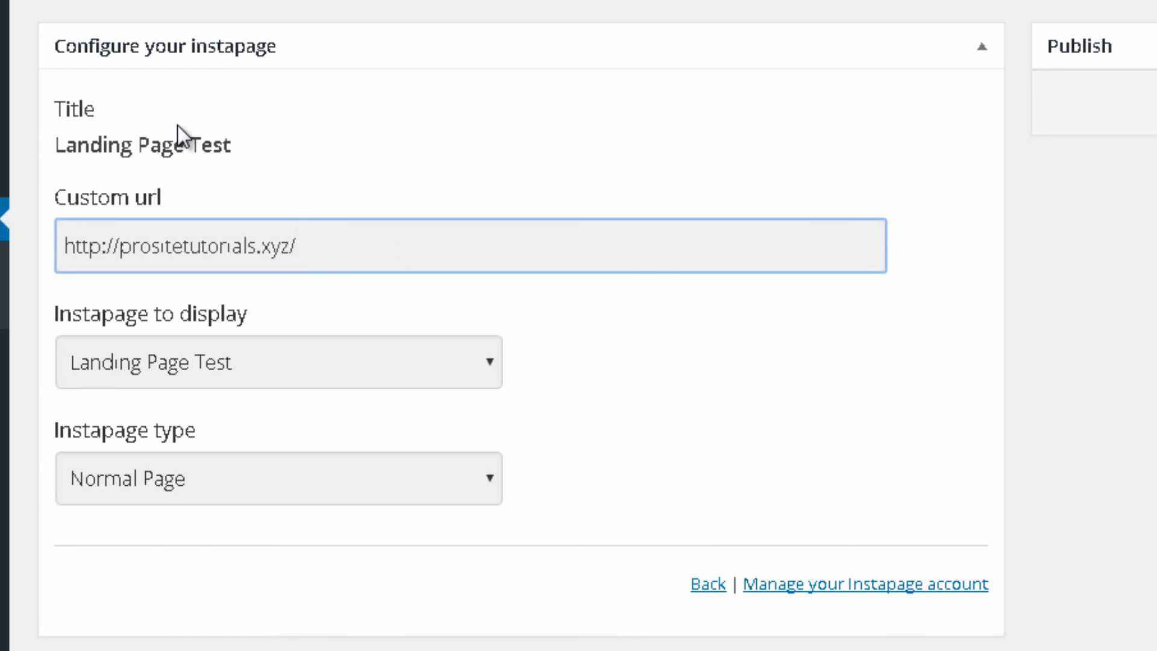
type("variation-a")
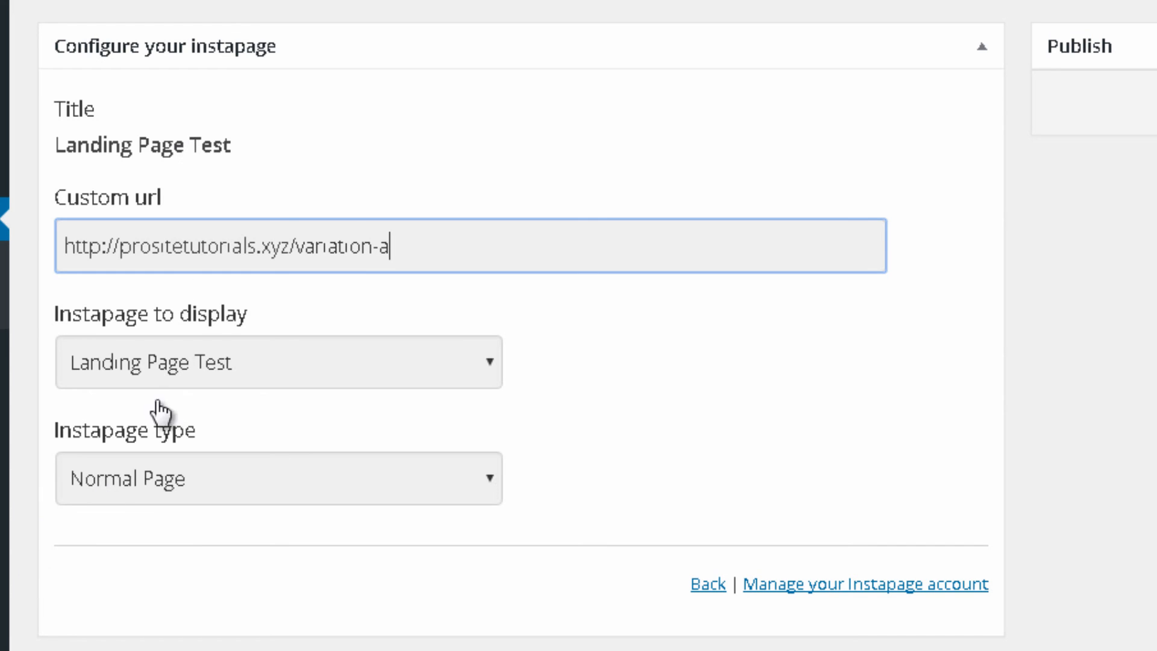
- Check the display and page type choices, keep Landing Page Test as a Normal Page, and publish the entry
left_click(225, 373)
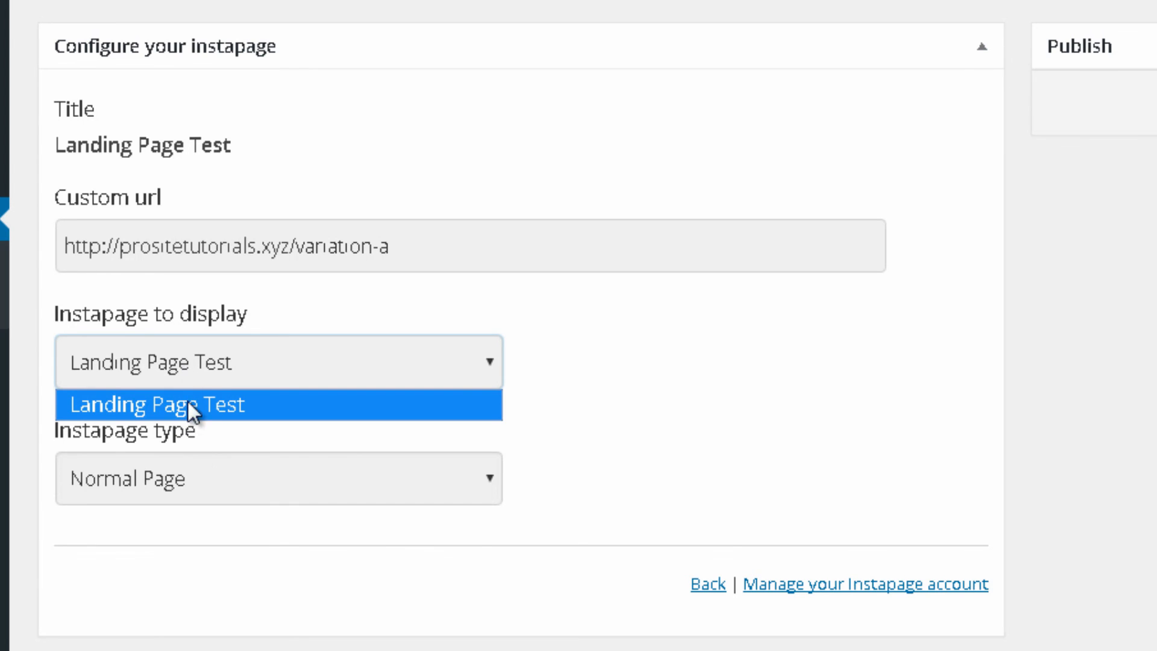
left_click(229, 588)
left_click(265, 482)
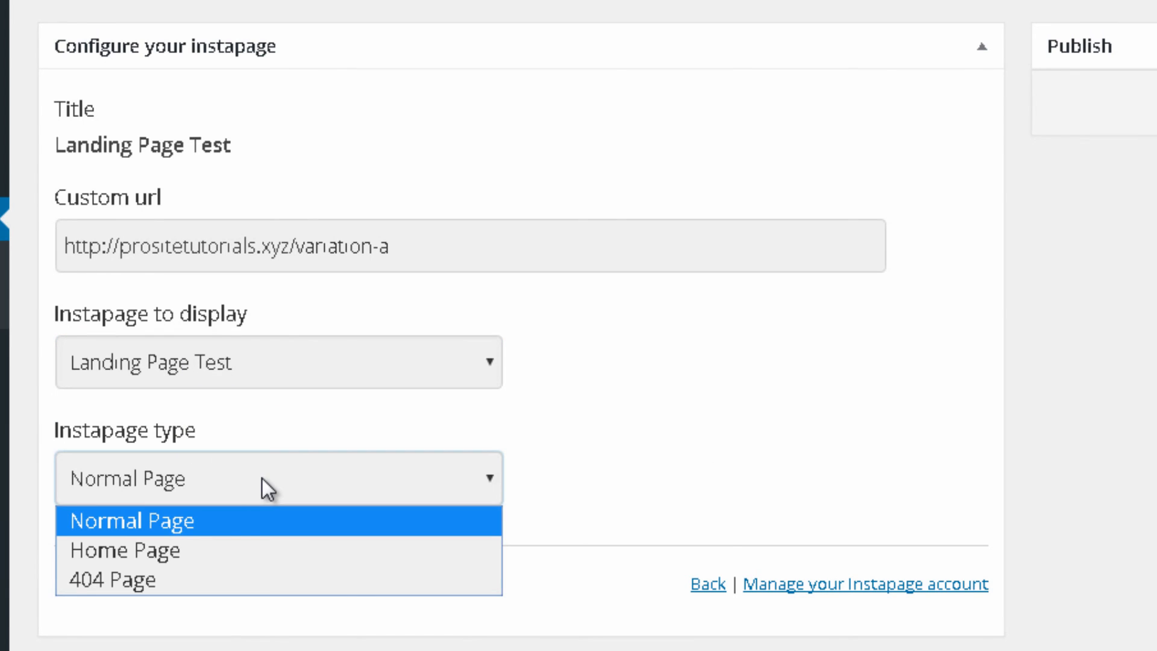
left_click(836, 469)
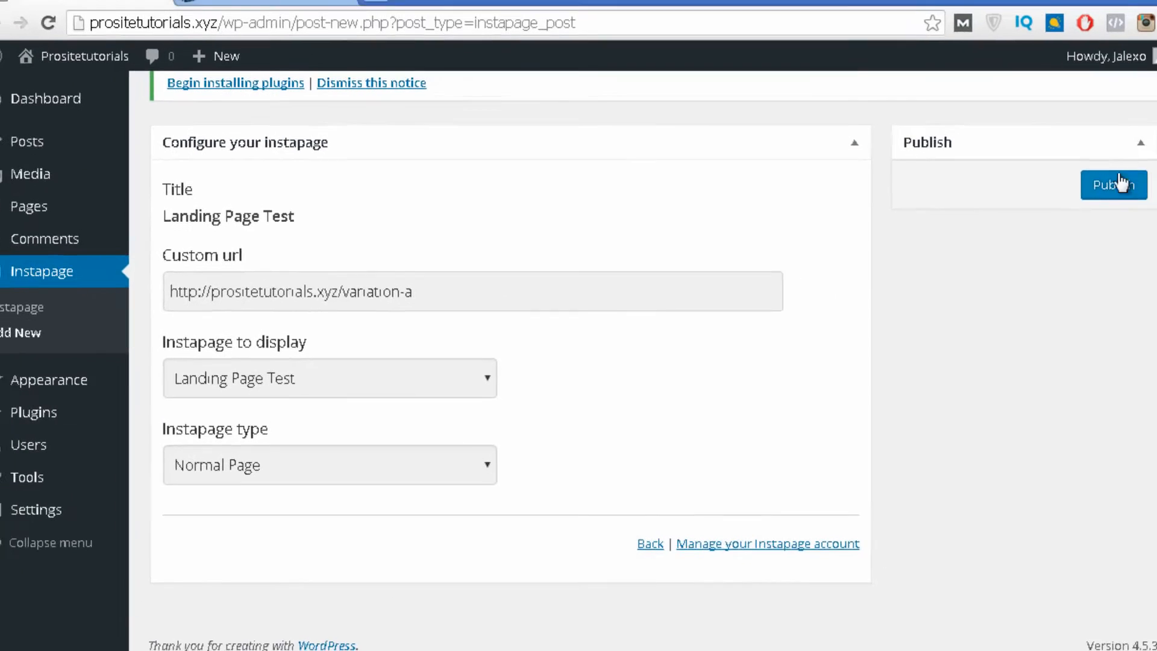
left_click(1120, 183)
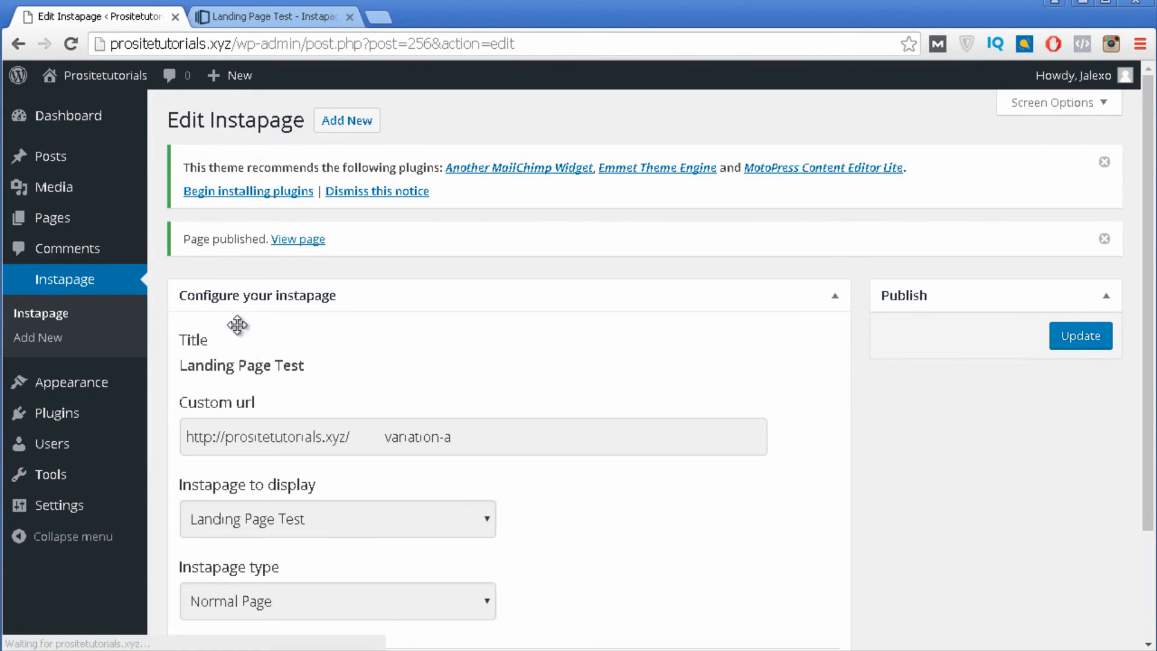
- Copy the site's base address from the published entry's custom URL
left_click_drag(463, 433, 353, 435)
key("ctrl+c")
left_click(188, 433)
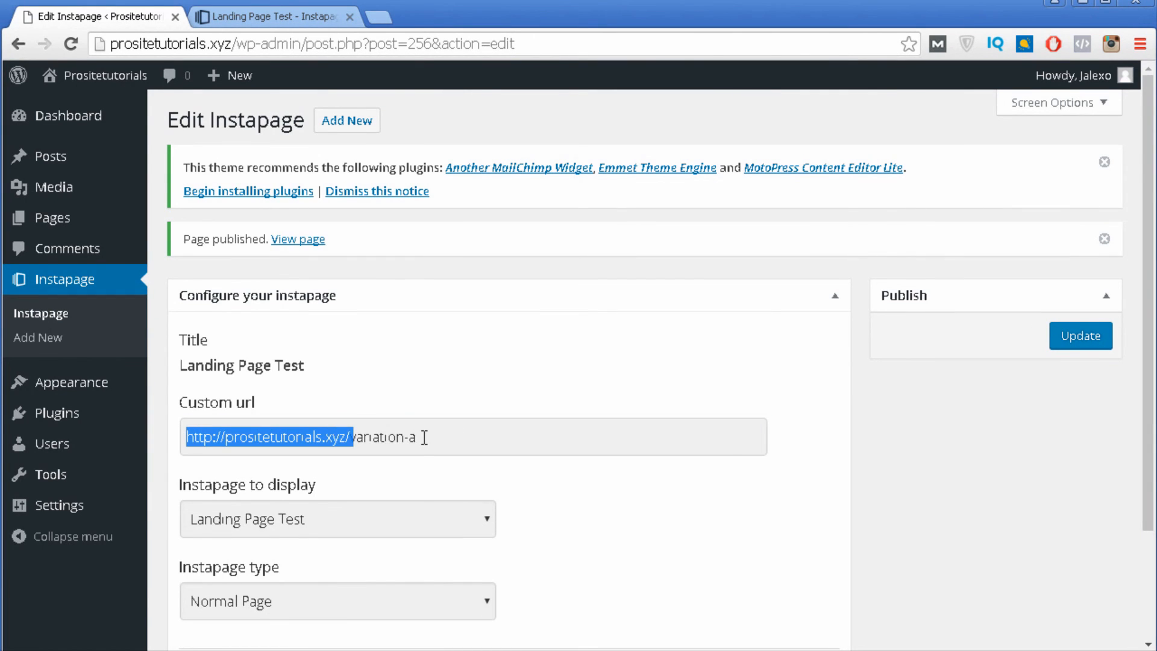
- Load prositetutorials.xyz/variation-a in place of the Instapage builder and look through the published landing page
left_click(305, 22)
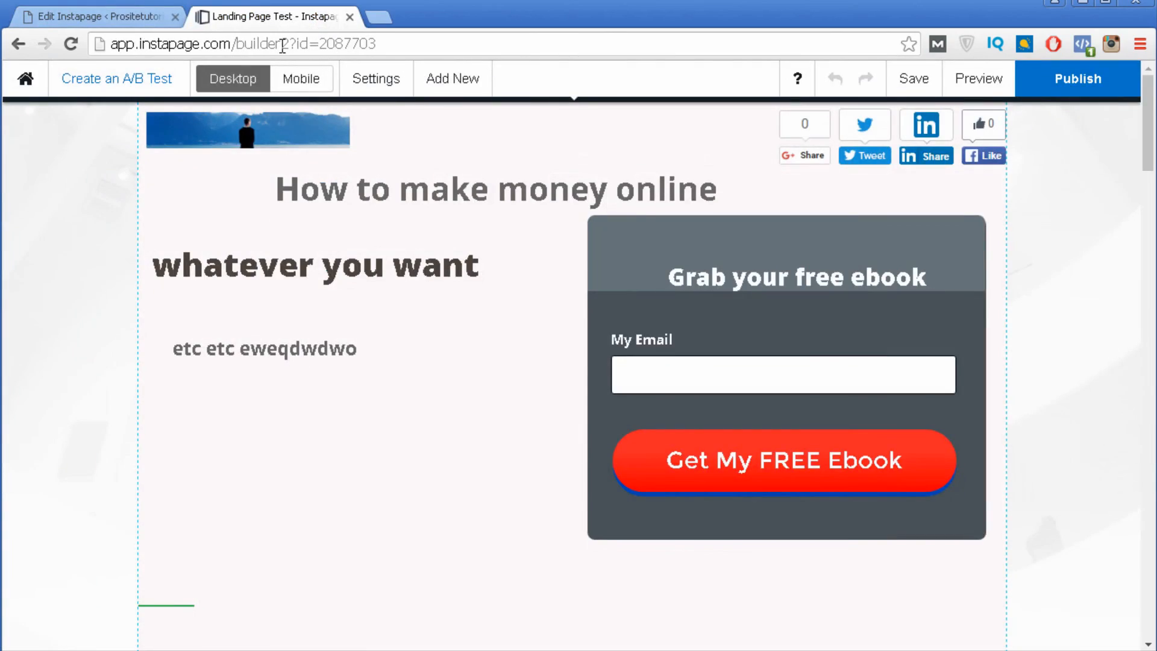
left_click(283, 48)
key("ctrl+v")
type("variation-a")
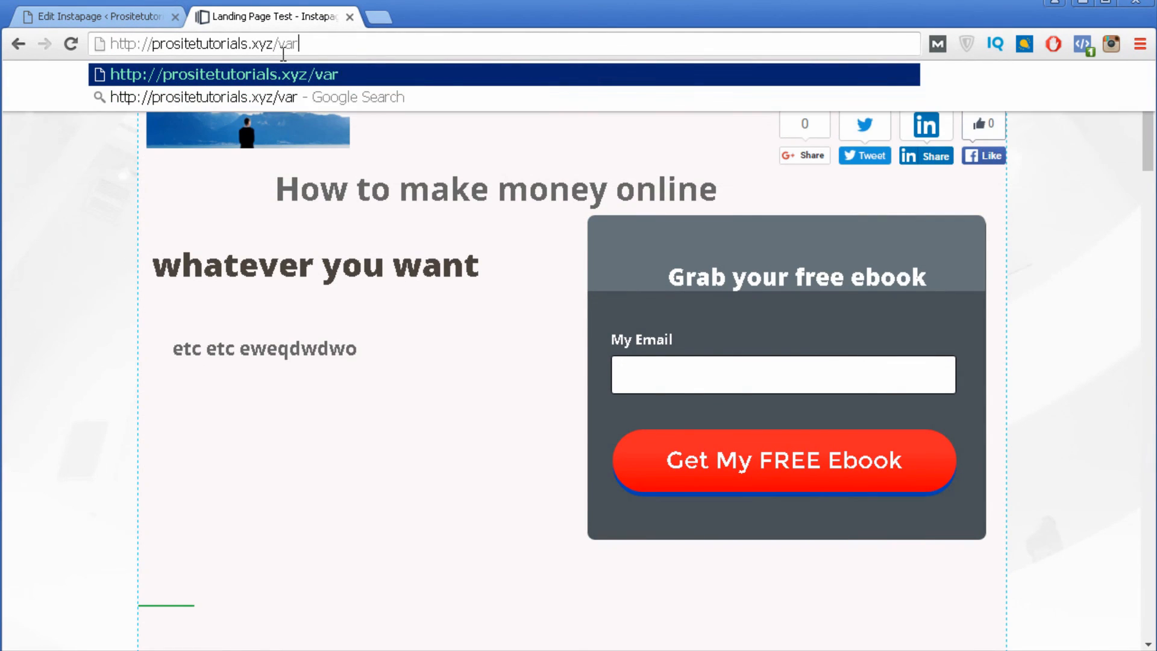
key("Return")
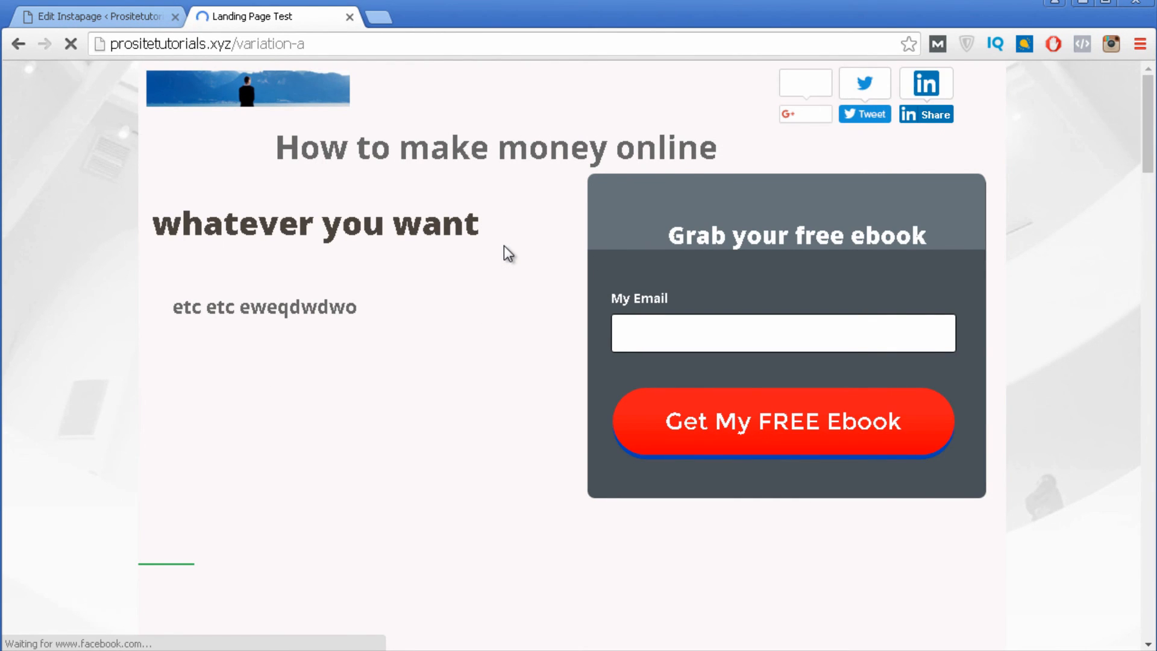
scroll(502, 247, "down", 1)
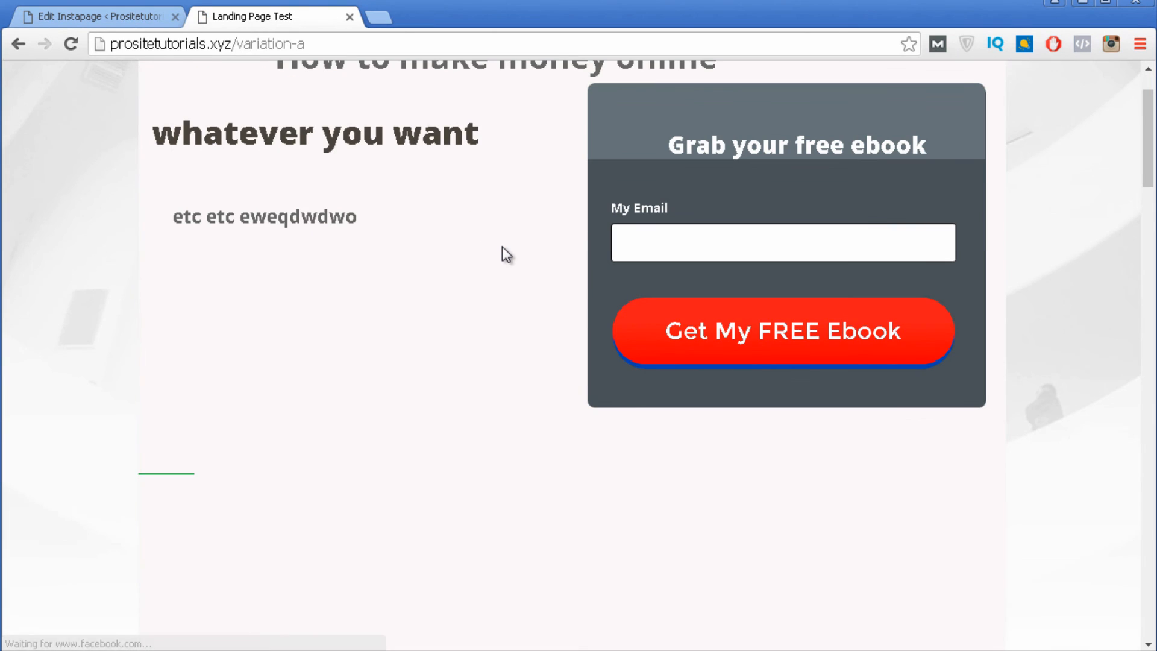
scroll(469, 389, "up", 1)
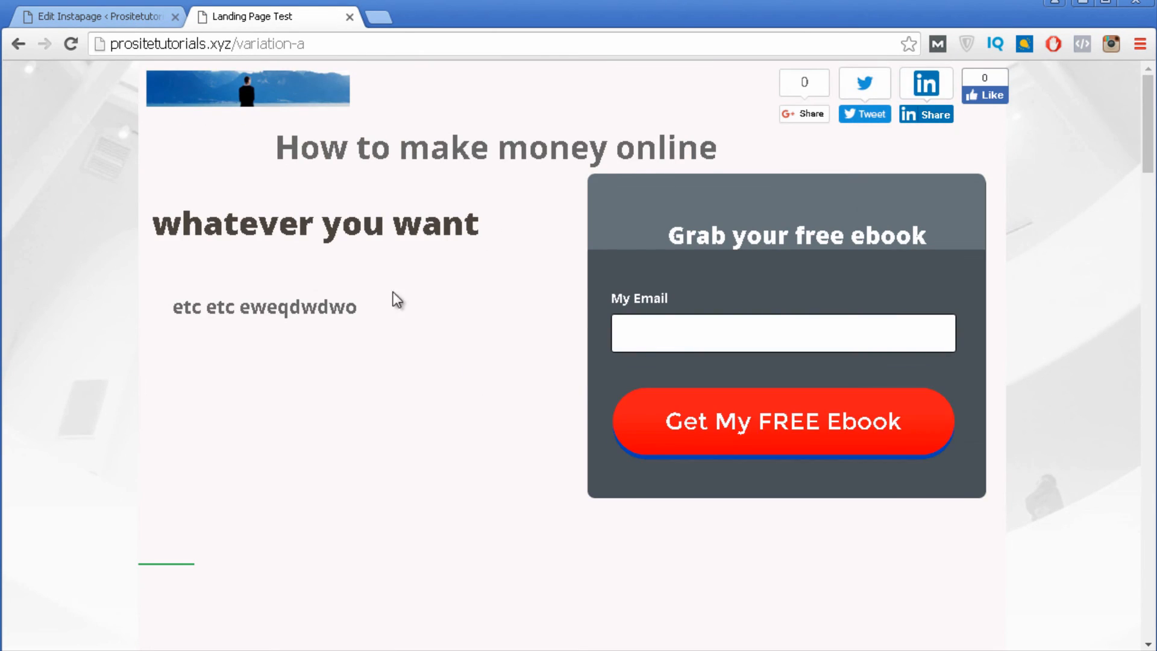
scroll(517, 455, "down", 7)
scroll(527, 449, "down", 2)
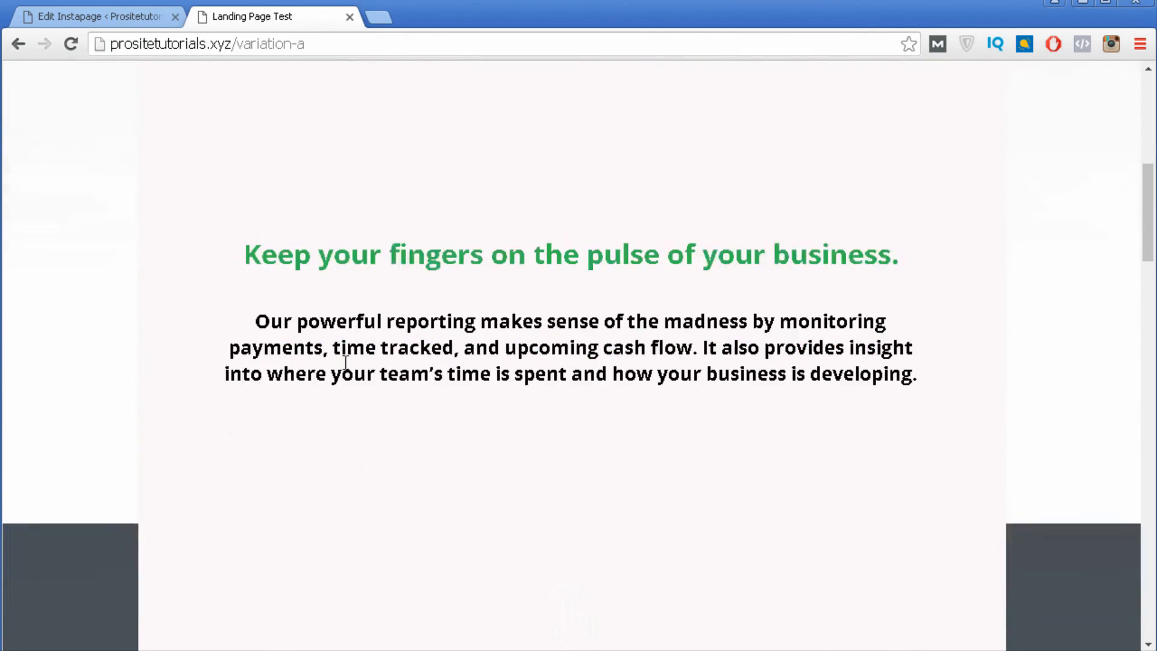
scroll(496, 255, "up", 9)
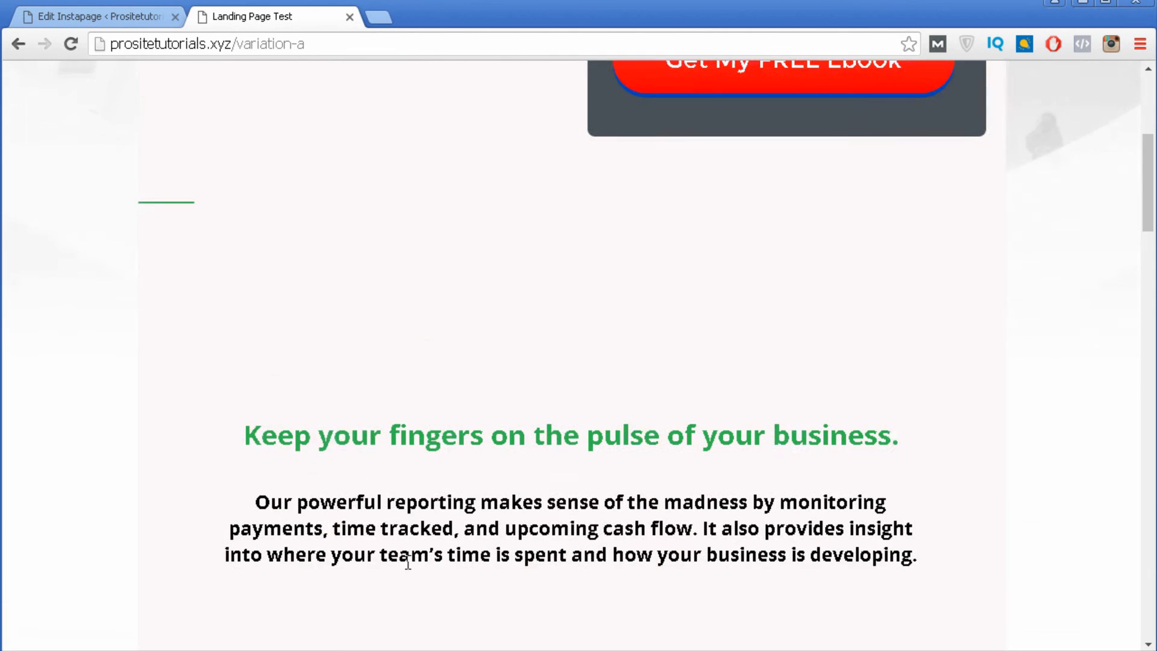